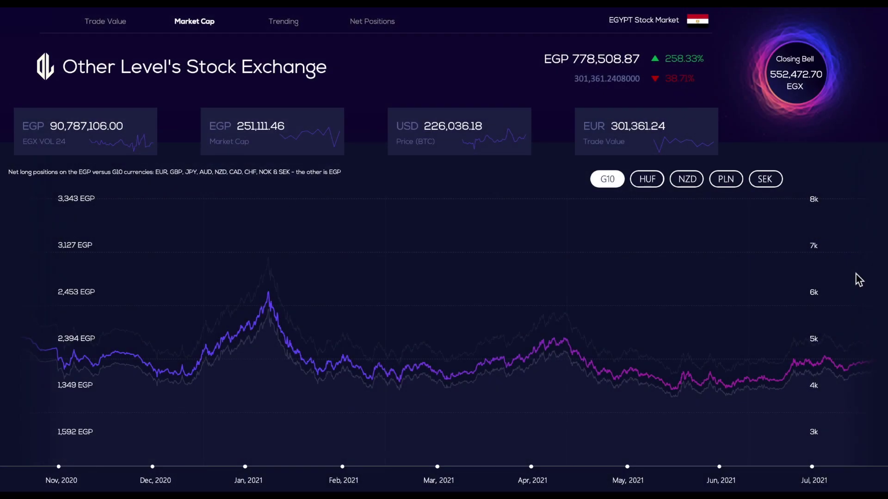
# - Switch the dashboard chart to the NZD dataset, then to the HUF dataset
pyautogui.click(685, 180)
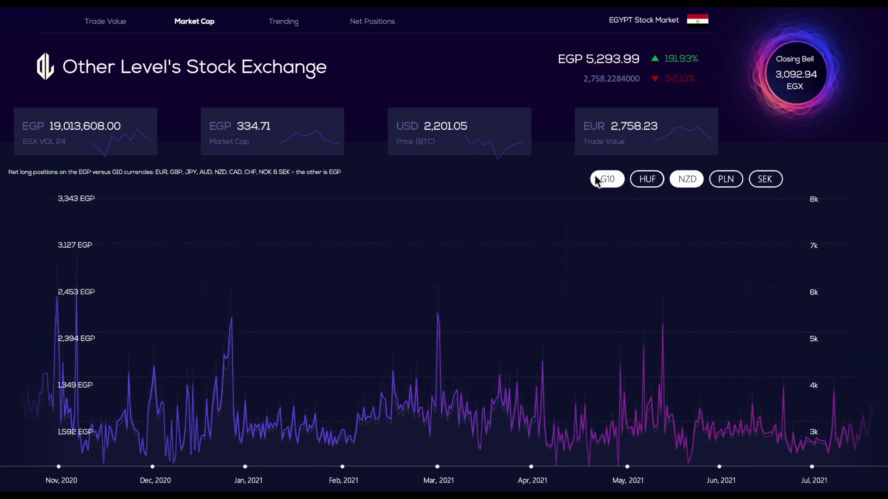
pyautogui.click(648, 180)
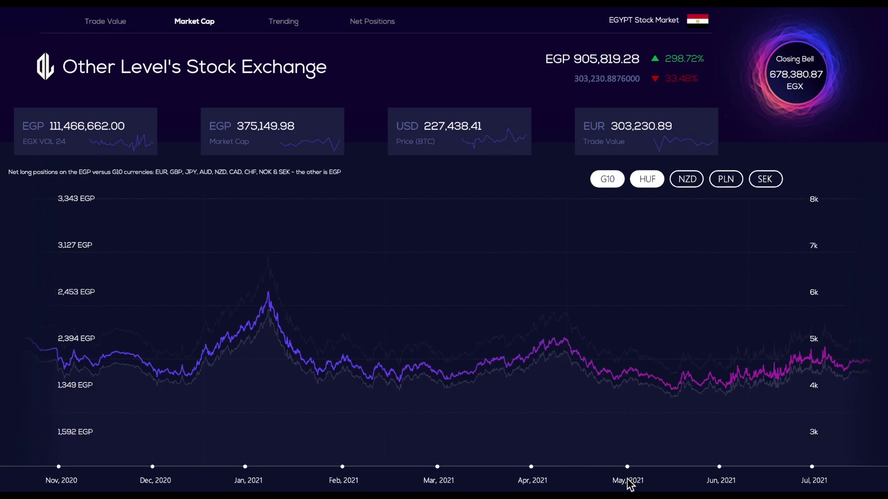
pyautogui.moveTo(245, 466)
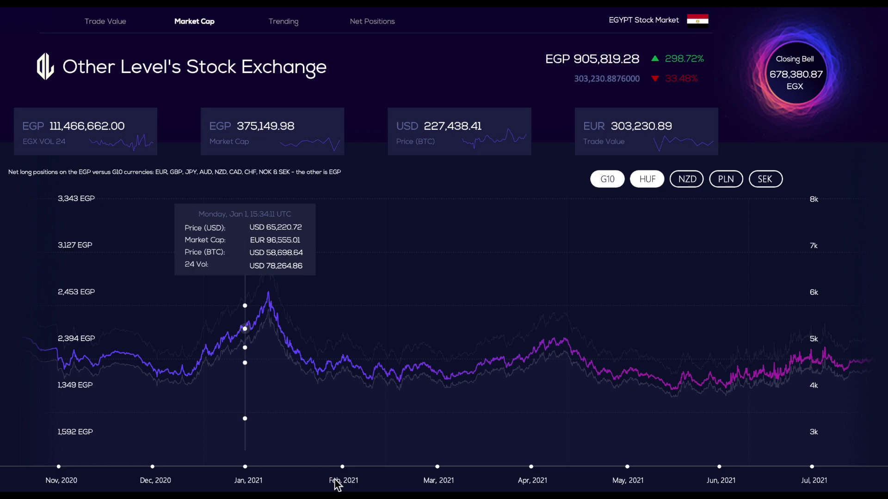
# - Visit the Trade Value page, then go back to the Market Cap line chart page
pyautogui.click(98, 29)
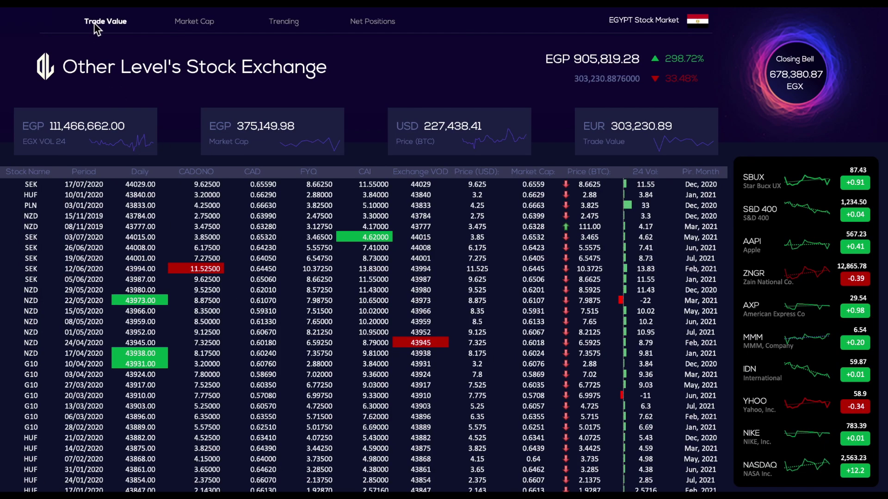
pyautogui.click(210, 28)
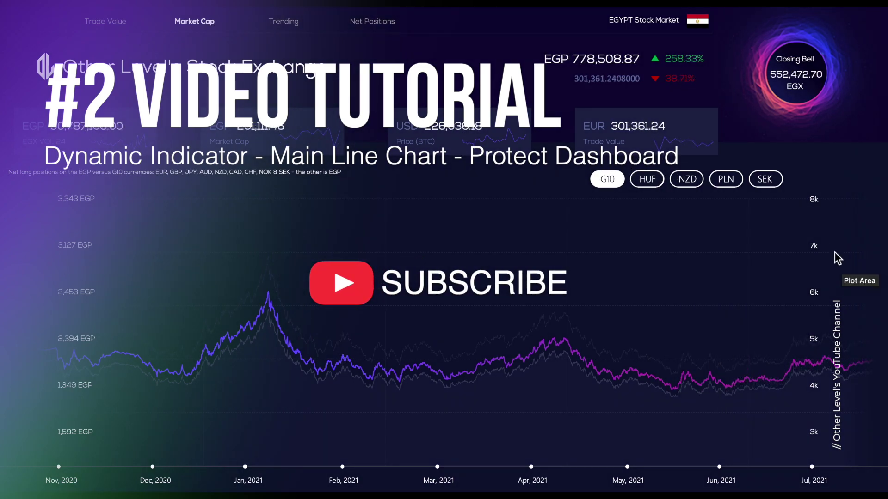
# - Flip the chart to G10 and HUF, visit Trade Value and Market Cap, then open the Pivot table sheet
pyautogui.click(686, 180)
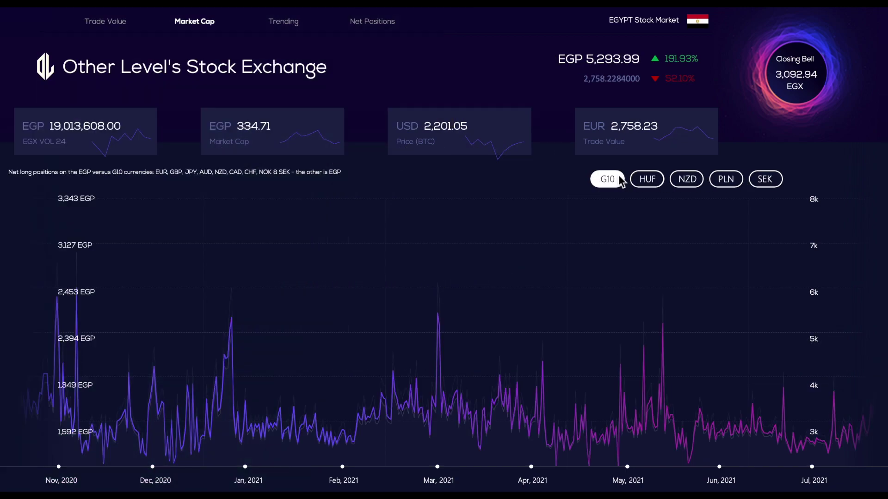
pyautogui.click(648, 180)
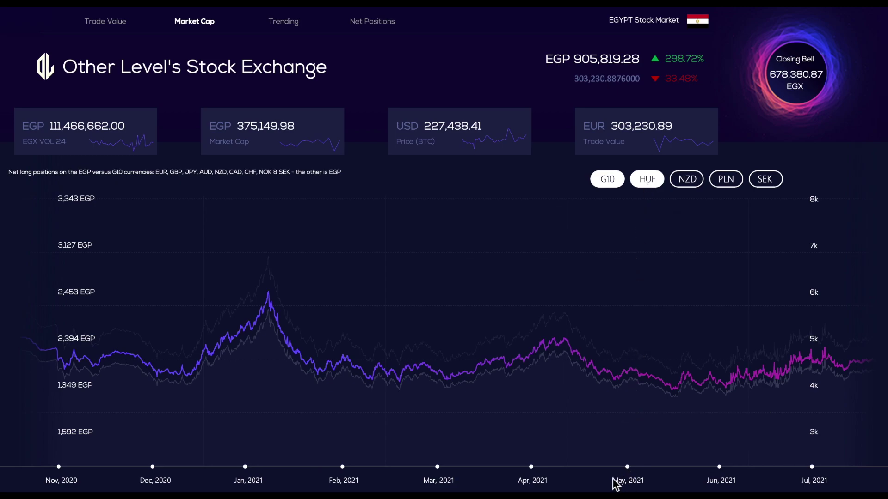
pyautogui.moveTo(342, 359)
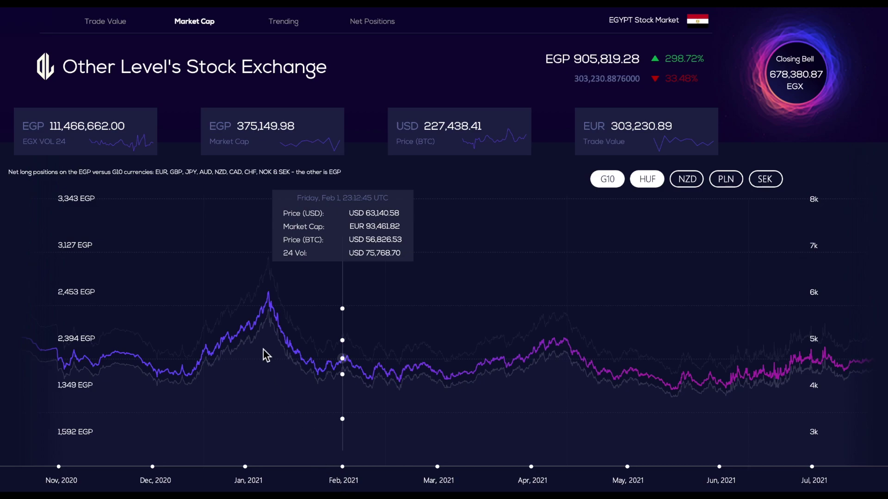
pyautogui.click(97, 30)
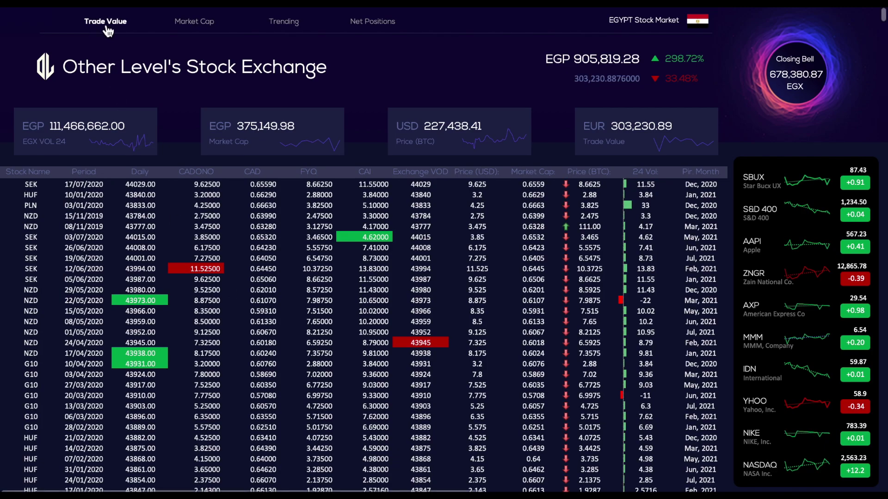
pyautogui.click(211, 28)
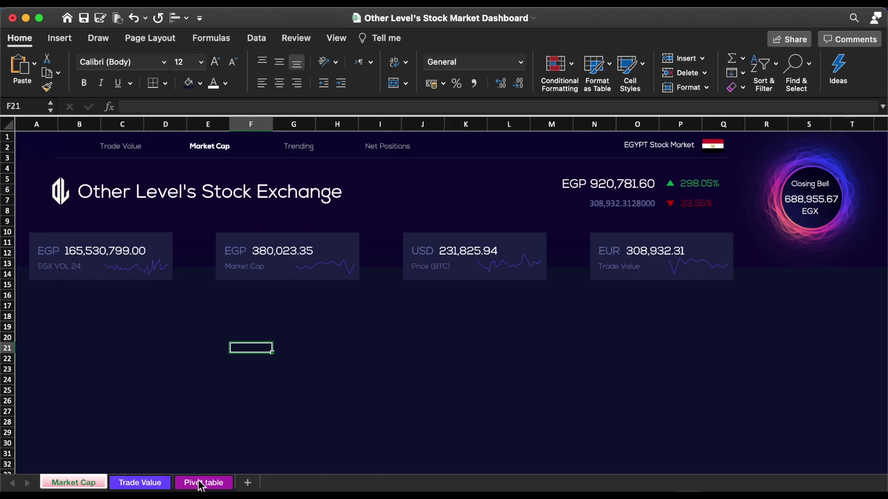
pyautogui.click(200, 484)
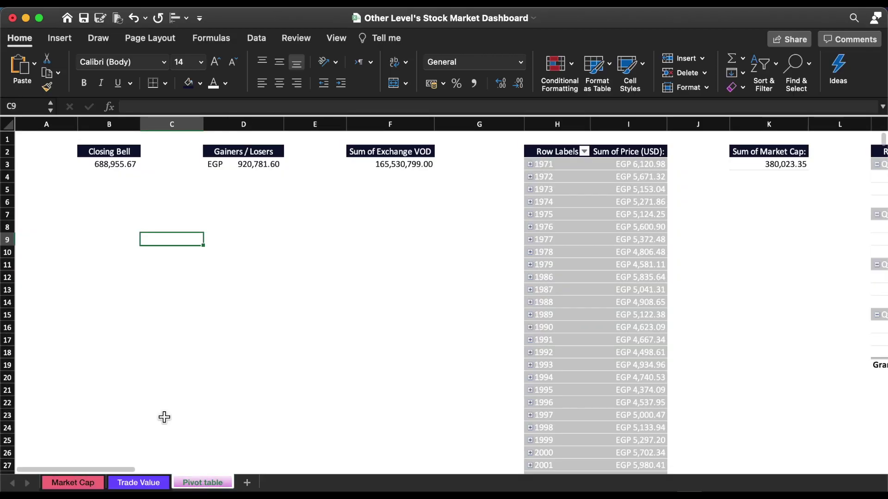
# - Insert three blank columns at column A, before the existing pivot tables
pyautogui.click(46, 123)
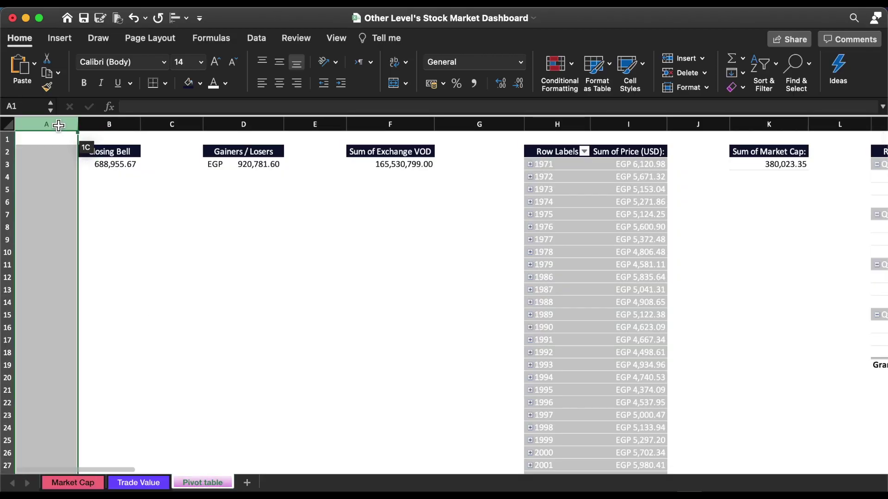
pyautogui.click(681, 57)
pyautogui.click(681, 57)
pyautogui.click(682, 57)
pyautogui.click(682, 56)
pyautogui.click(681, 57)
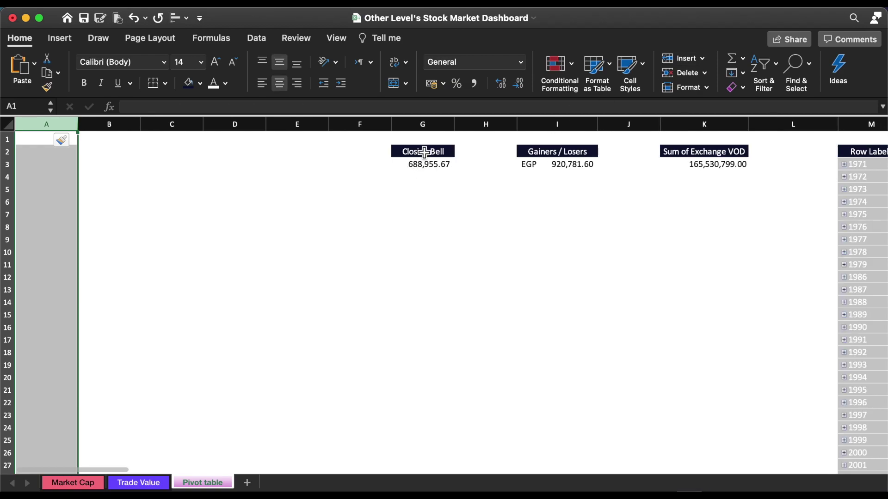
# - Copy the Sum of Exchange VOD pivot from K2:K3 and paste it at B3
pyautogui.moveTo(676, 165); pyautogui.dragTo(677, 152)
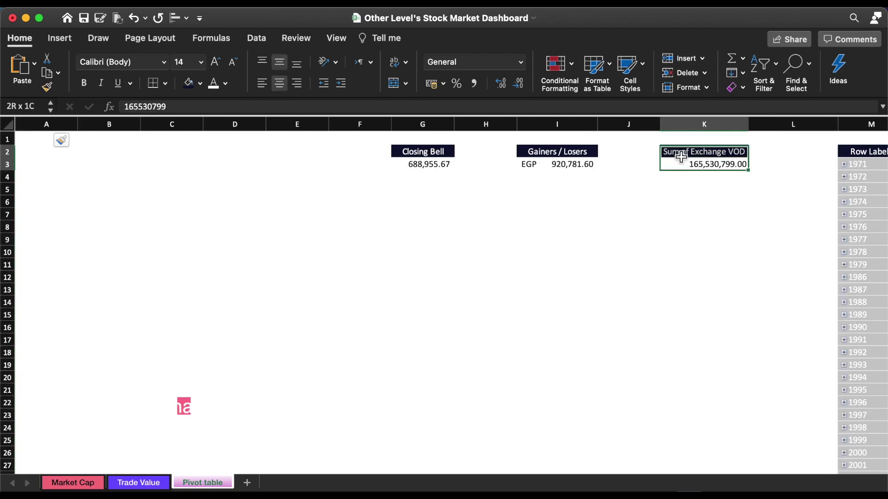
pyautogui.press('super+c')
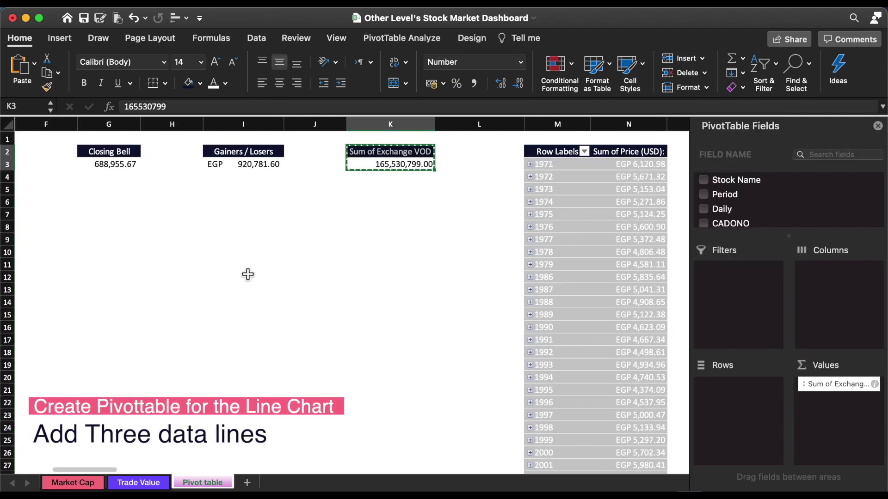
pyautogui.hscroll(-5, 226, 264)
pyautogui.click(104, 166)
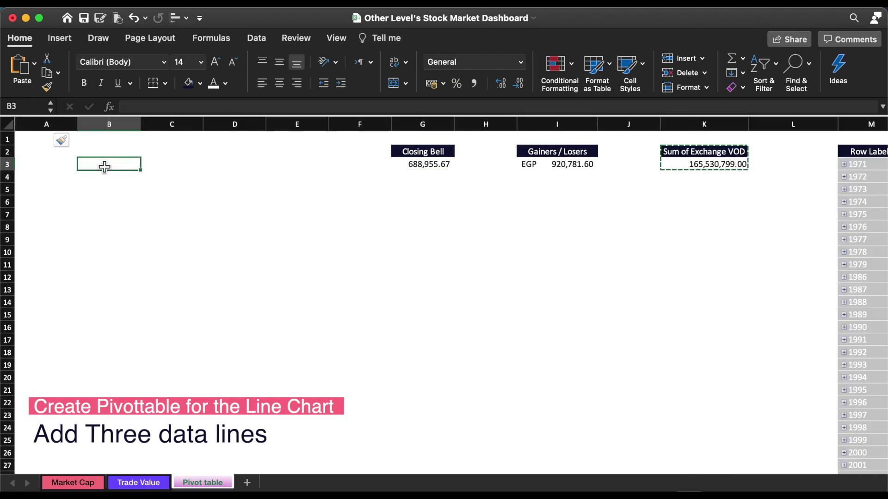
pyautogui.press('super+v')
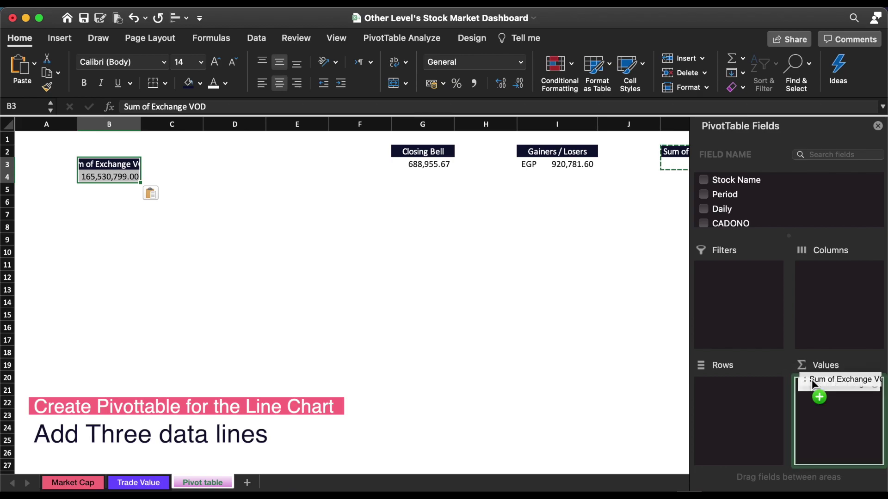
# - Rebuild the copied pivot: drop Sum of Exchange VOD, Daily as rows, CADONO, FYQ, CAI sums as values
pyautogui.moveTo(842, 385); pyautogui.dragTo(573, 334)
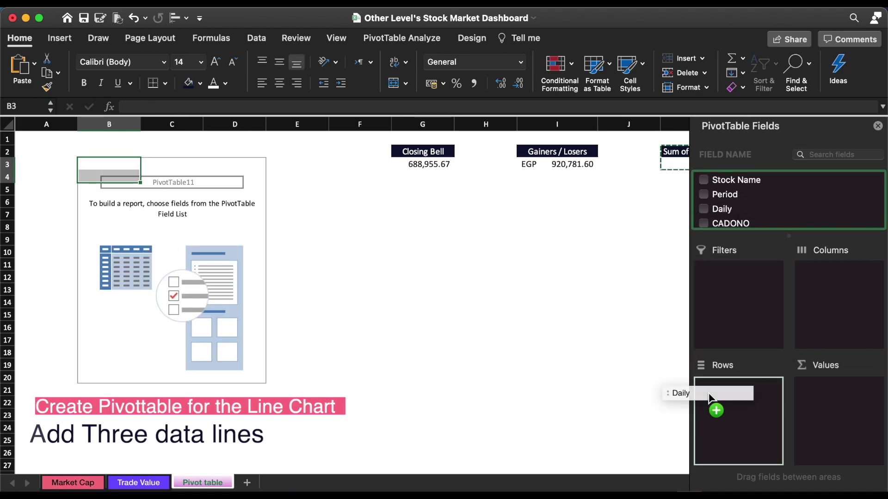
pyautogui.moveTo(724, 212); pyautogui.dragTo(709, 401)
pyautogui.scroll(-2, 772, 206)
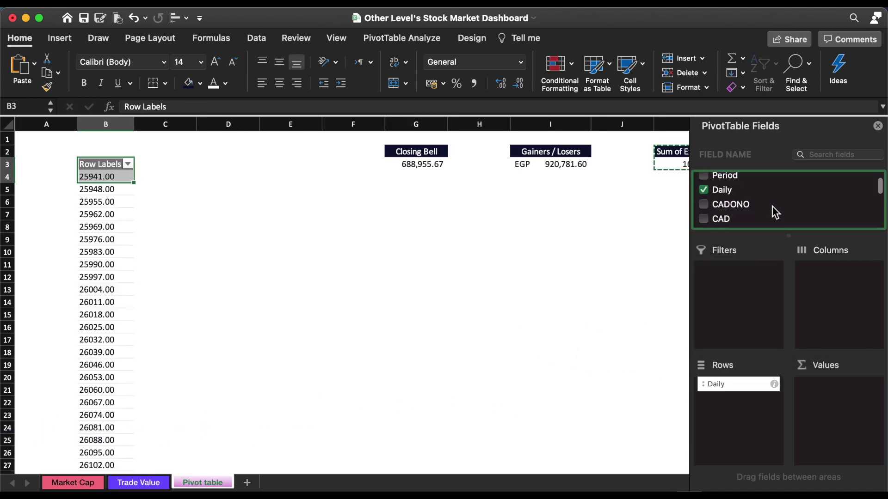
pyautogui.moveTo(750, 204)
pyautogui.mouseDown()
pyautogui.moveTo(816, 347)
pyautogui.moveTo(824, 402)
pyautogui.mouseUp()
pyautogui.scroll(-2, 782, 215)
pyautogui.scroll(-2, 782, 215)
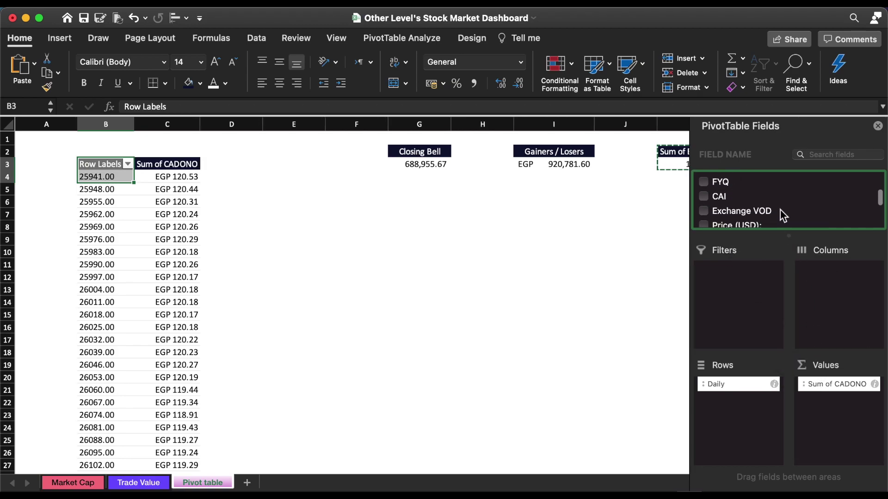
pyautogui.moveTo(750, 187); pyautogui.dragTo(842, 412)
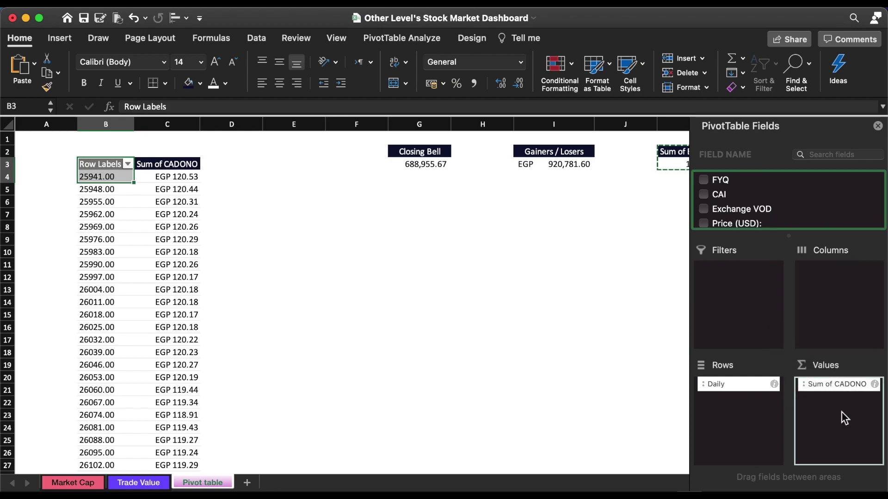
pyautogui.moveTo(716, 196); pyautogui.dragTo(828, 428)
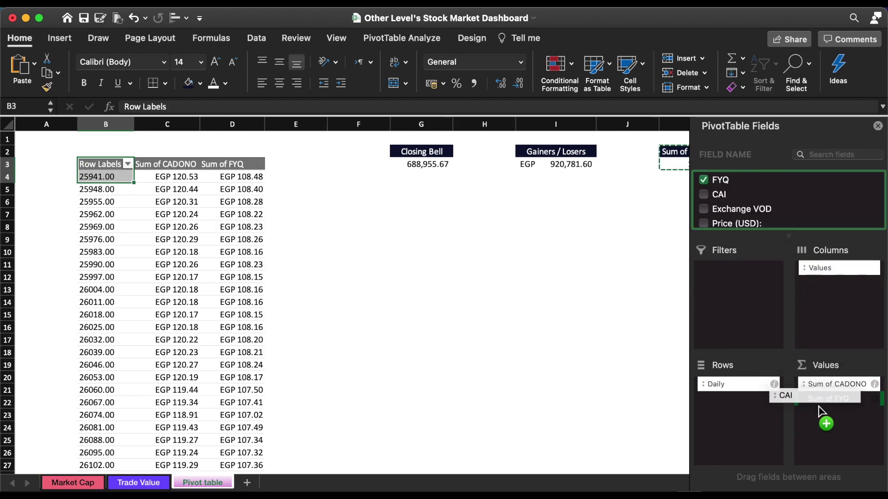
# - Insert a PivotChart from the new pivot table
pyautogui.click(439, 153)
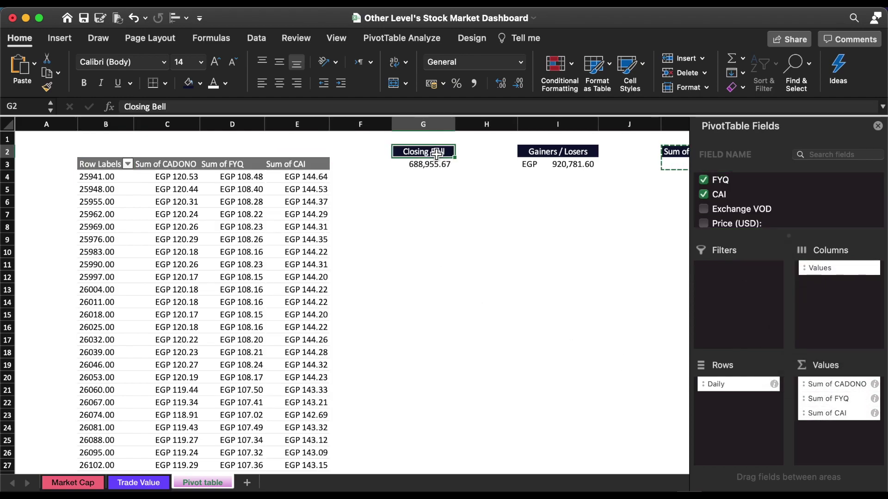
pyautogui.moveTo(298, 165); pyautogui.dragTo(120, 169)
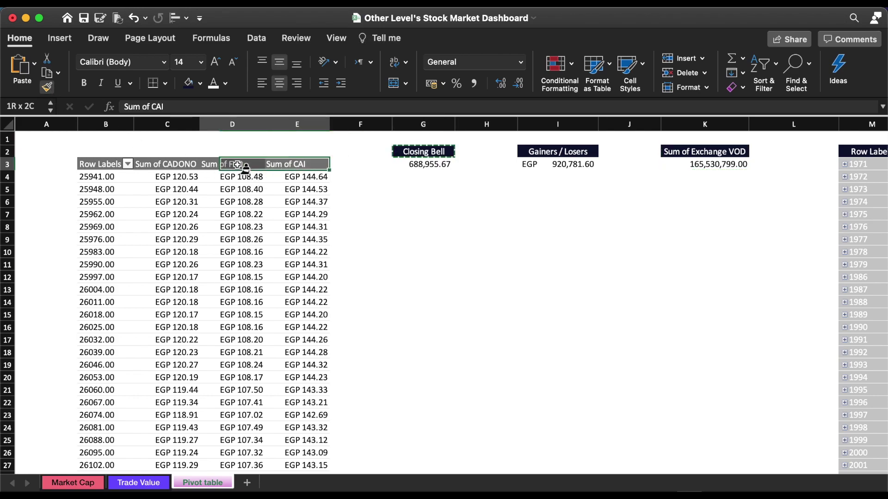
pyautogui.click(250, 223)
pyautogui.click(59, 38)
pyautogui.click(528, 70)
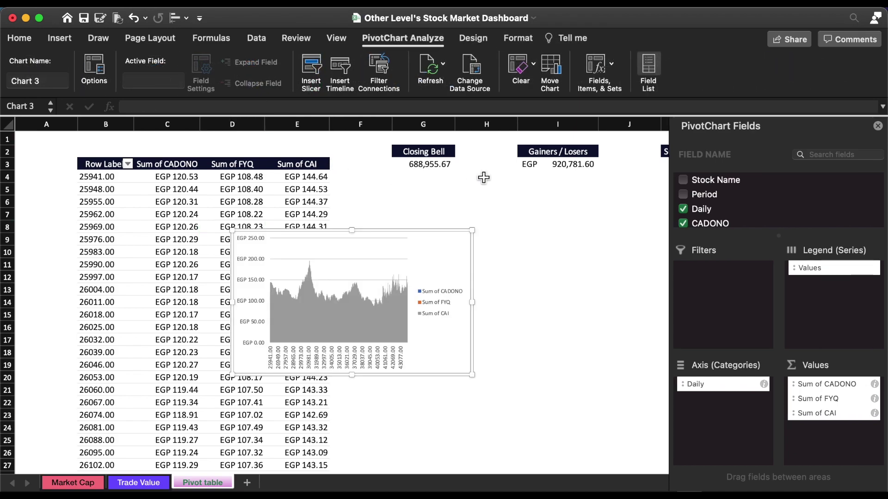
# - Change the pivot chart's type to a line chart
pyautogui.click(473, 38)
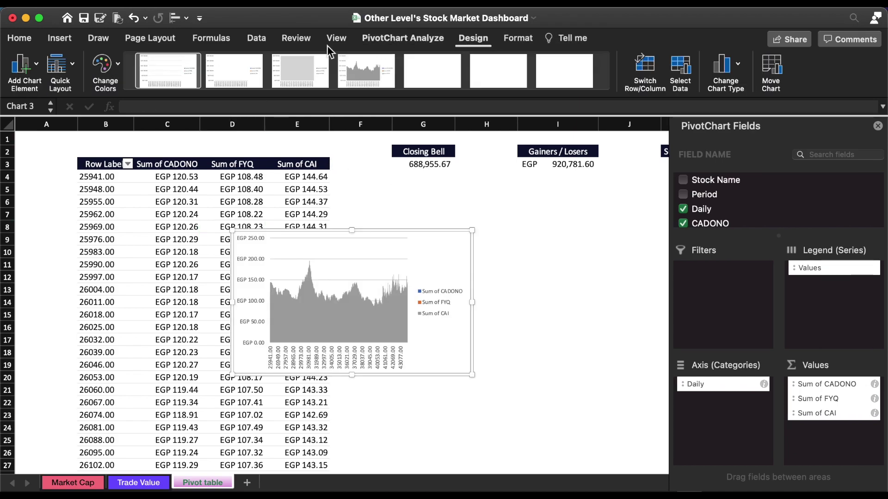
pyautogui.click(729, 65)
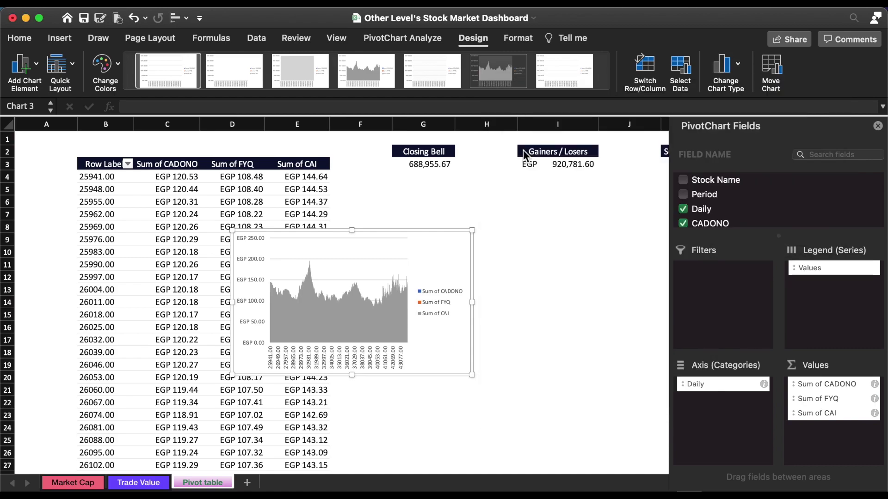
pyautogui.click(527, 157)
# - Delete the chart's legend and axis labels, then go to the Market Cap sheet
pyautogui.click(436, 311)
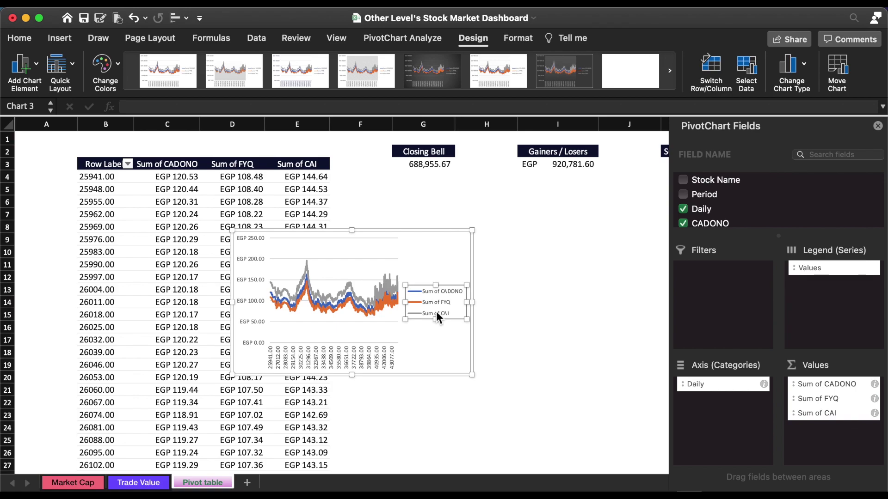
pyautogui.press('Delete')
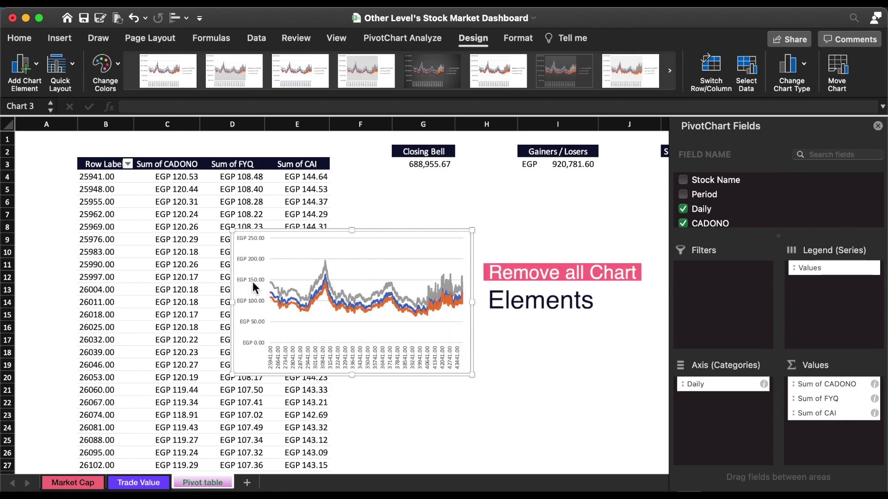
pyautogui.click(252, 281)
pyautogui.press('Delete')
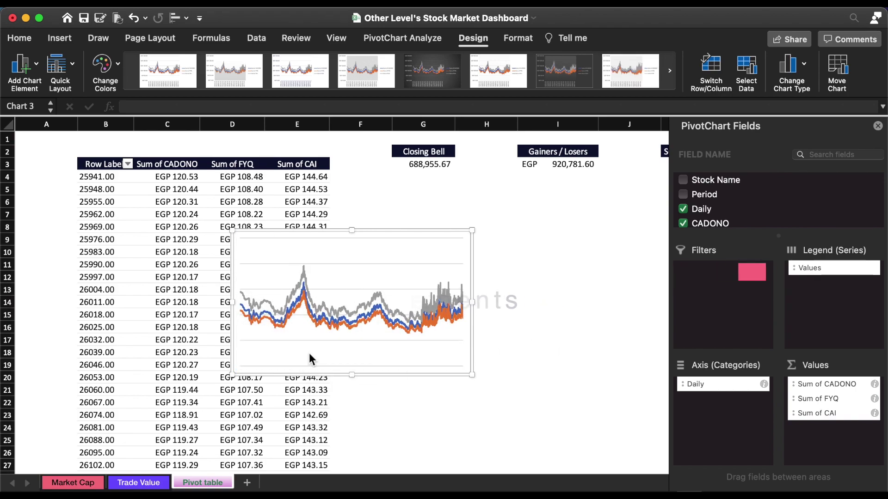
pyautogui.press('Delete')
pyautogui.click(72, 482)
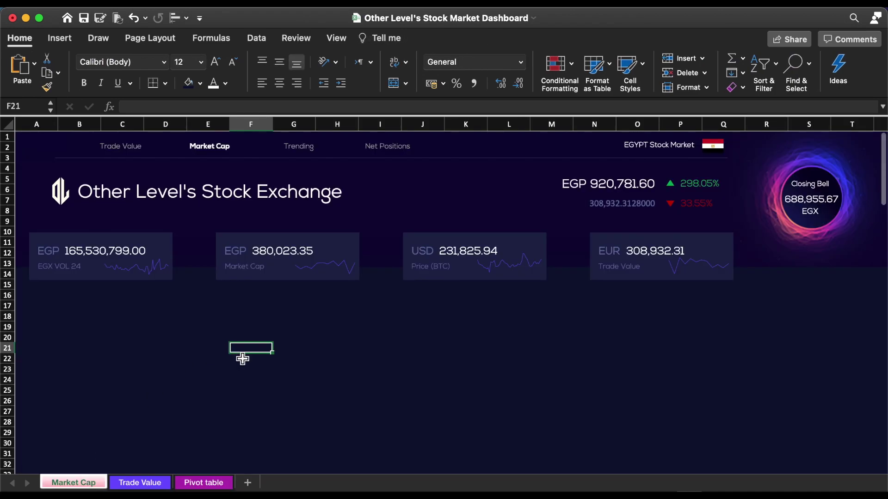
# - Paste the line chart onto Market Cap and size it 6" tall by 19" wide
pyautogui.press('super+v')
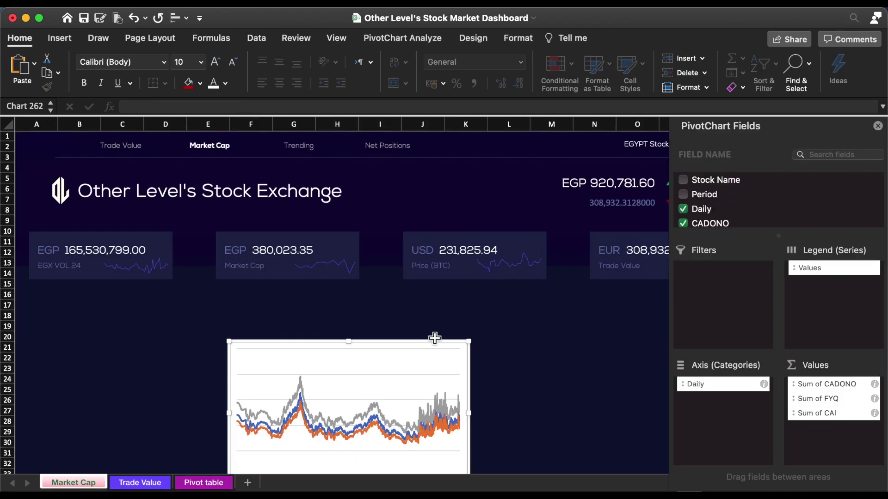
pyautogui.scroll(-3, 434, 339)
pyautogui.scroll(-3, 434, 338)
pyautogui.scroll(-2, 435, 339)
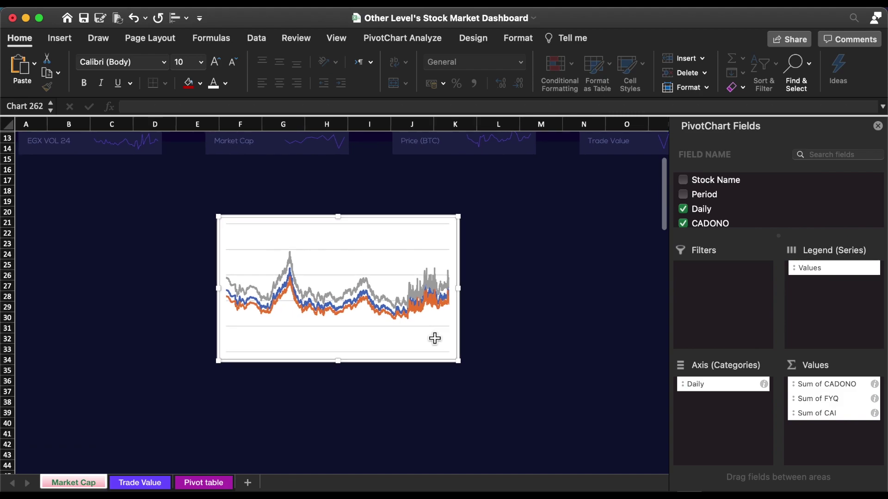
pyautogui.click(518, 38)
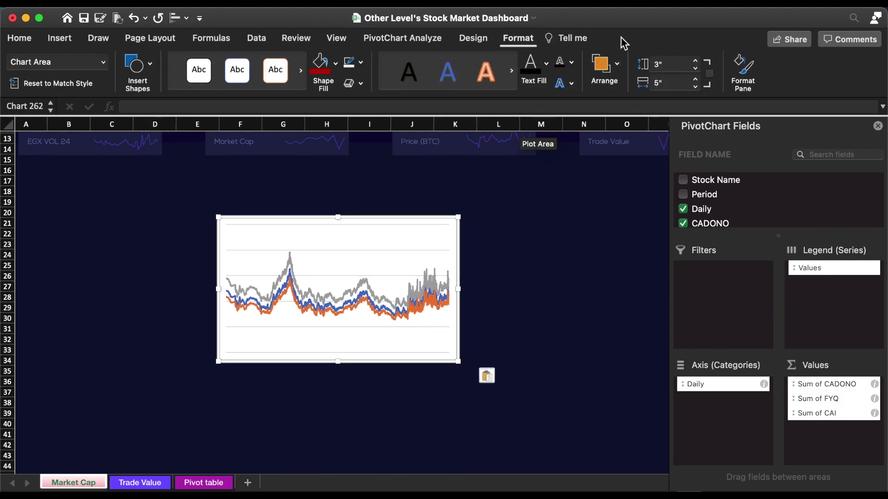
pyautogui.write('6')
pyautogui.click(672, 84)
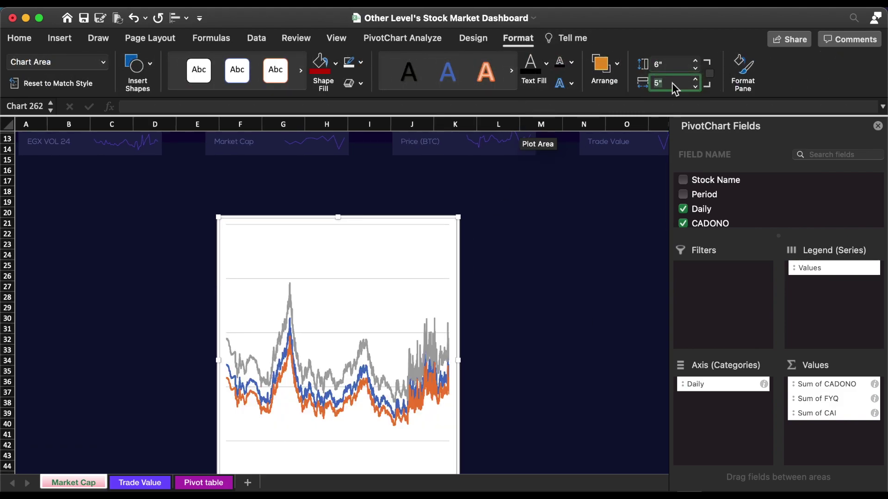
pyautogui.write('19')
pyautogui.press('Return')
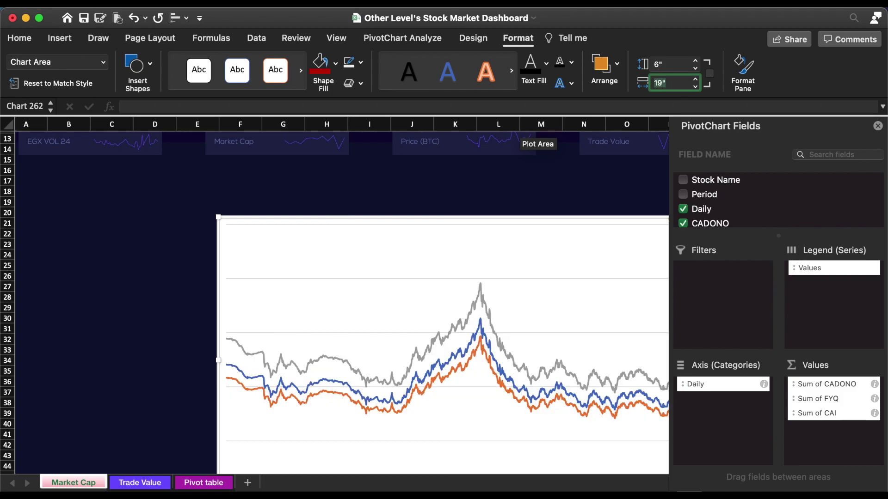
# - Close the PivotChart Fields pane and position the chart at the left beneath the header cards
pyautogui.moveTo(515, 218)
pyautogui.mouseDown()
pyautogui.moveTo(353, 192)
pyautogui.moveTo(309, 198)
pyautogui.mouseUp()
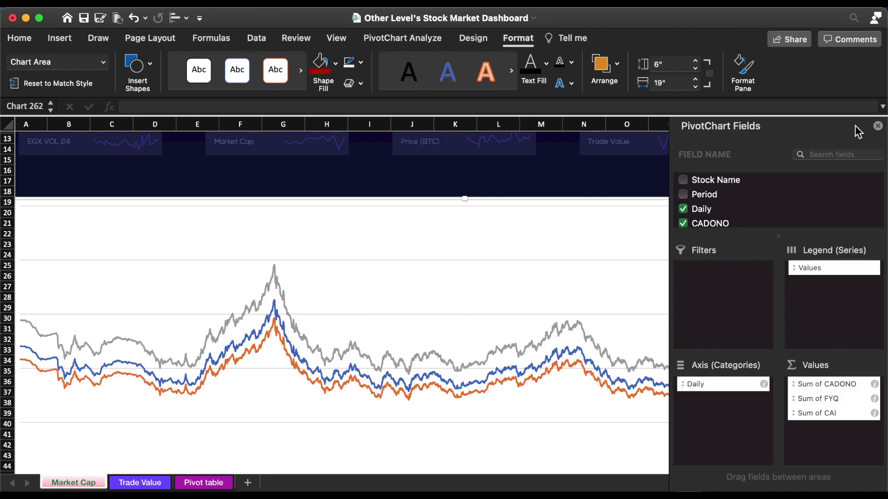
pyautogui.click(878, 126)
pyautogui.scroll(5, 800, 158)
pyautogui.moveTo(319, 323); pyautogui.dragTo(305, 303)
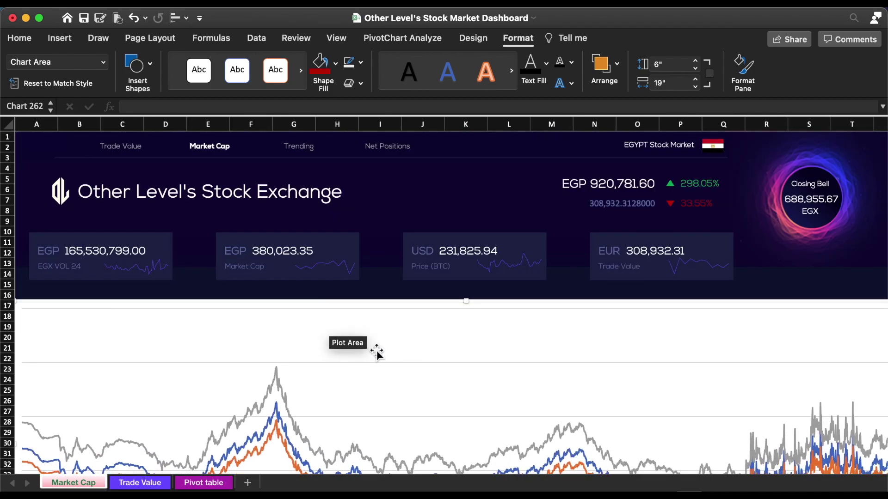
pyautogui.scroll(-3, 377, 353)
pyautogui.scroll(-2, 377, 353)
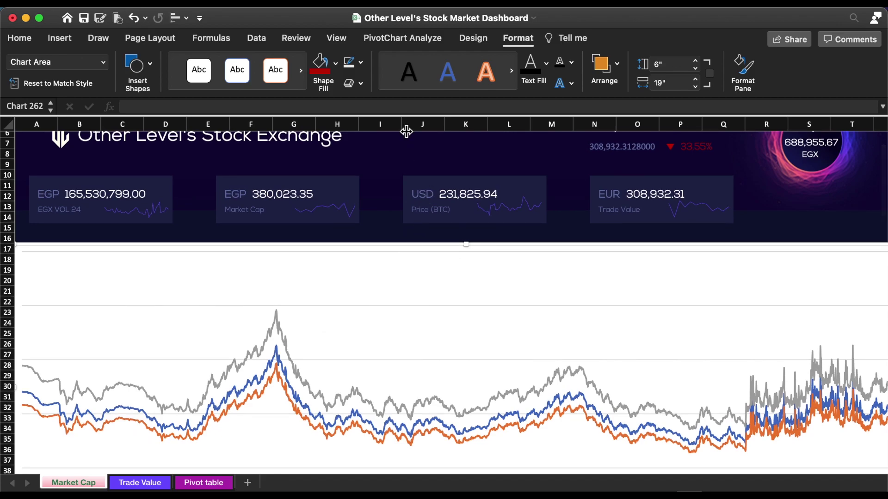
# - Set the chart area's fill to No Fill for a transparent background
pyautogui.click(361, 63)
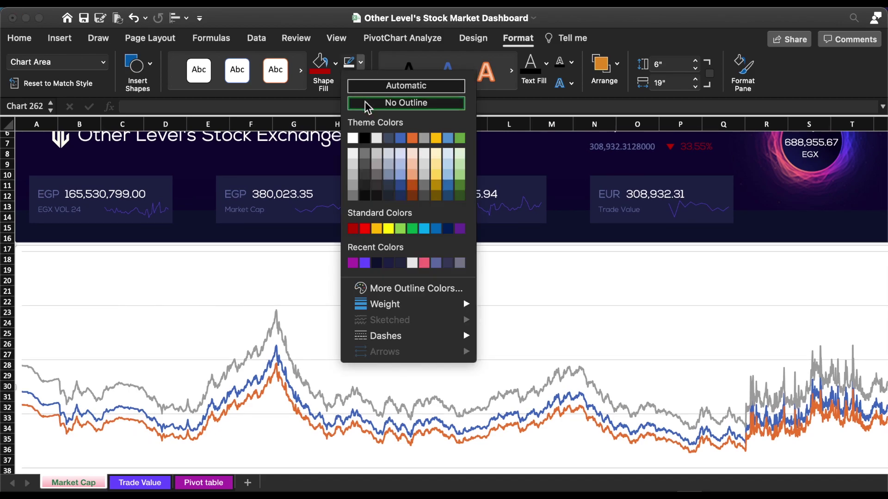
pyautogui.click(335, 64)
pyautogui.click(347, 110)
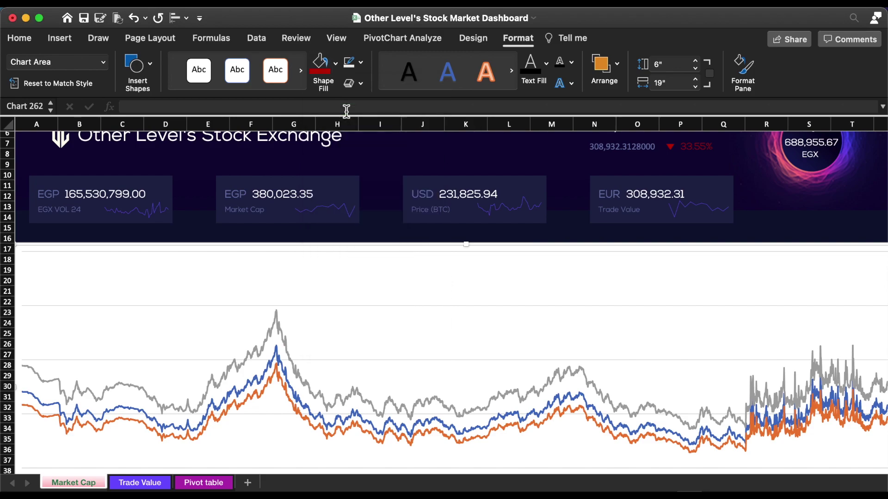
# - Make the horizontal gridlines thinner, dark 3B405E, and dashed
pyautogui.click(339, 305)
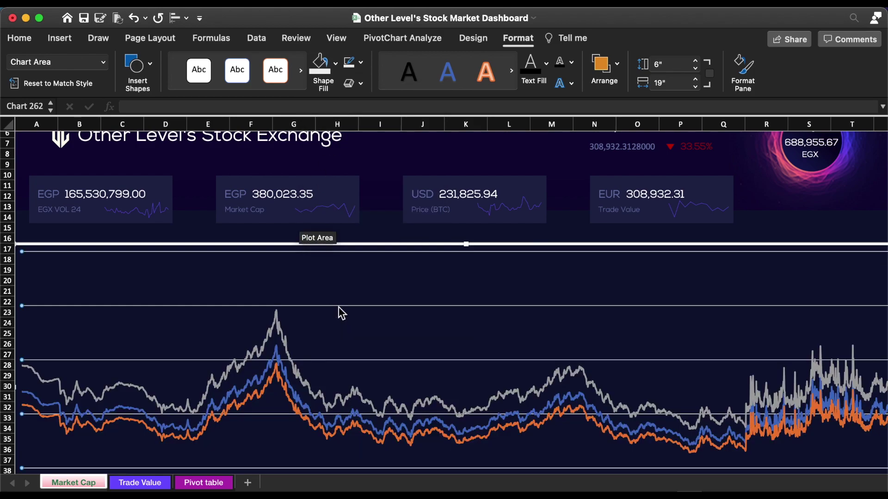
pyautogui.click(361, 63)
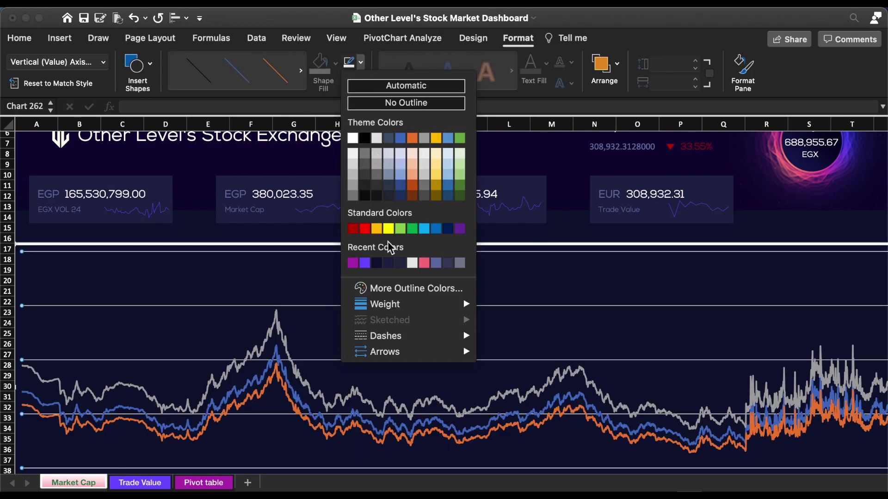
pyautogui.moveTo(385, 304)
pyautogui.click(522, 321)
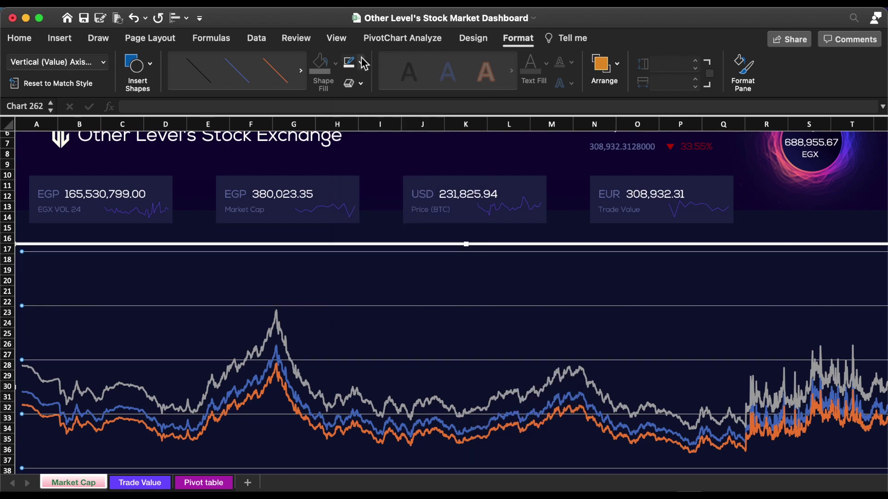
pyautogui.click(362, 63)
pyautogui.click(398, 289)
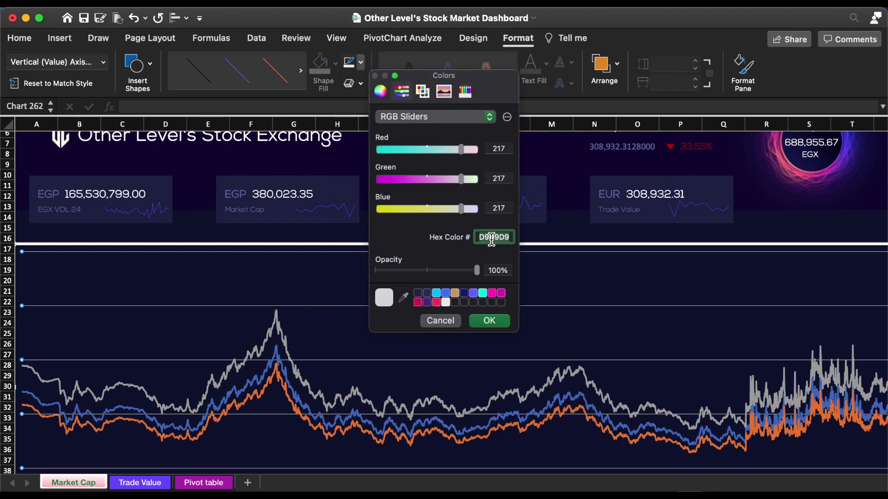
pyautogui.click(490, 321)
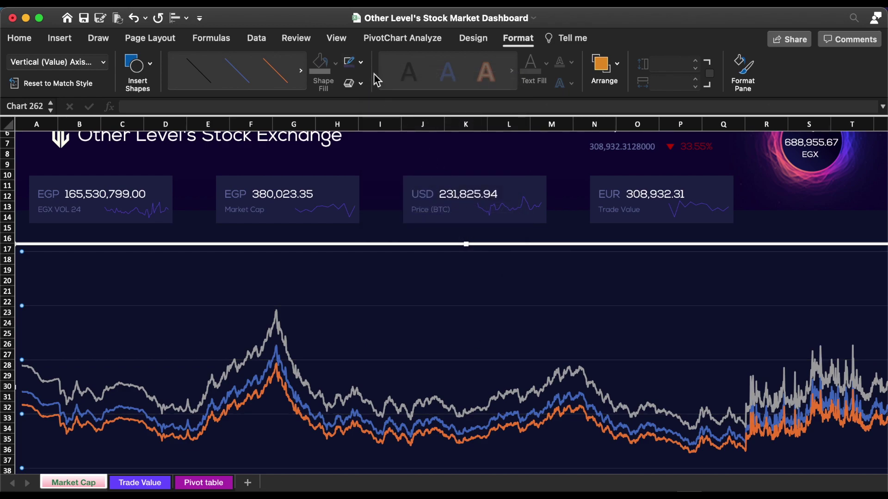
pyautogui.click(361, 62)
pyautogui.moveTo(385, 336)
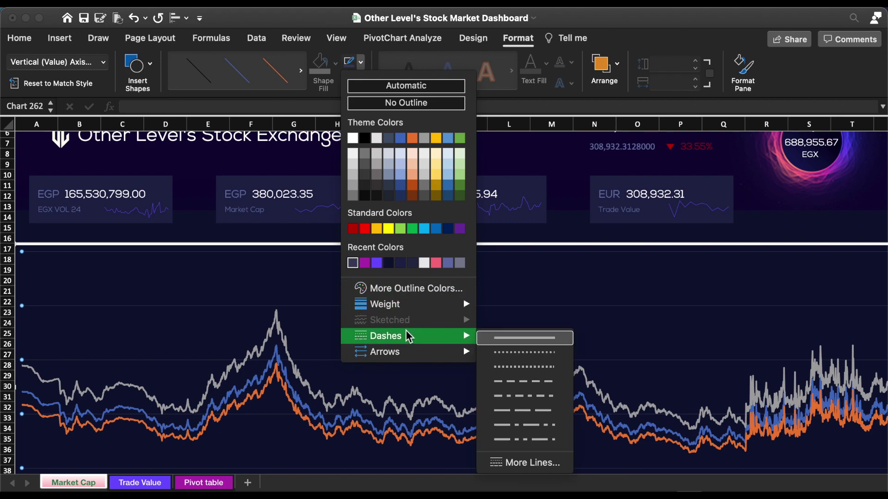
pyautogui.click(521, 384)
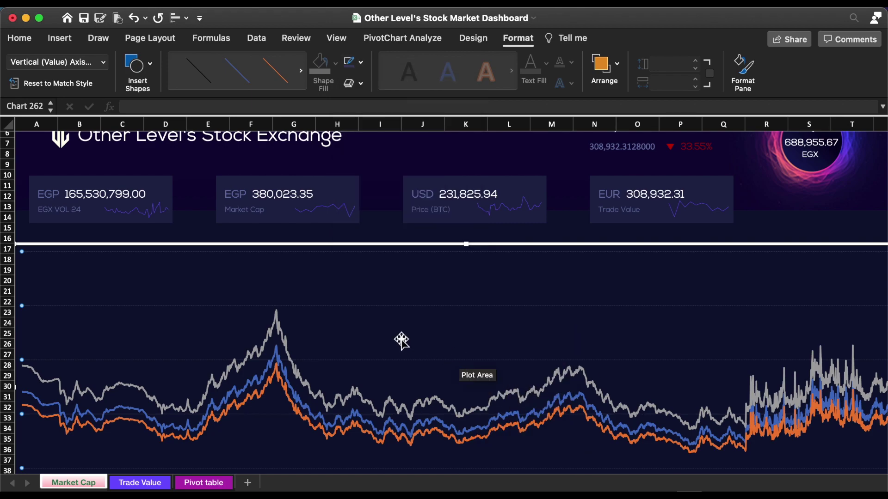
# - Format the gray Sum of CAI series as a solid line 0.25 pt wide
pyautogui.scroll(2, 373, 337)
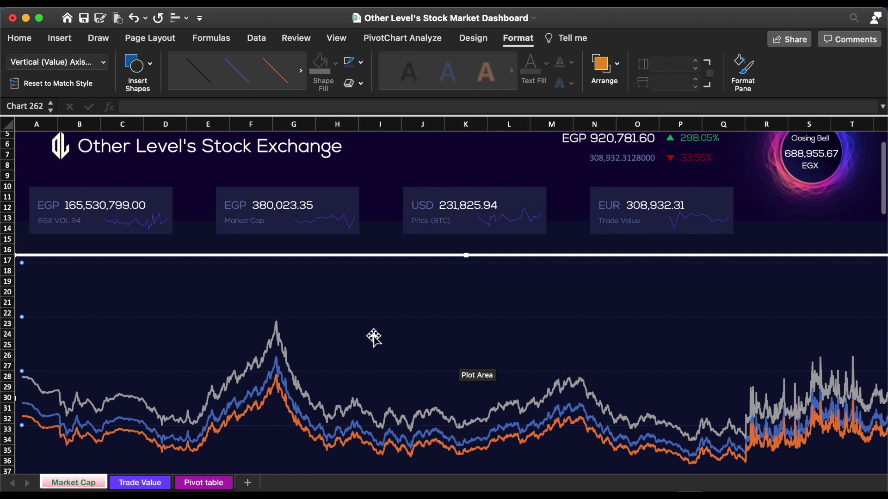
pyautogui.scroll(-3, 377, 324)
pyautogui.scroll(-3, 380, 321)
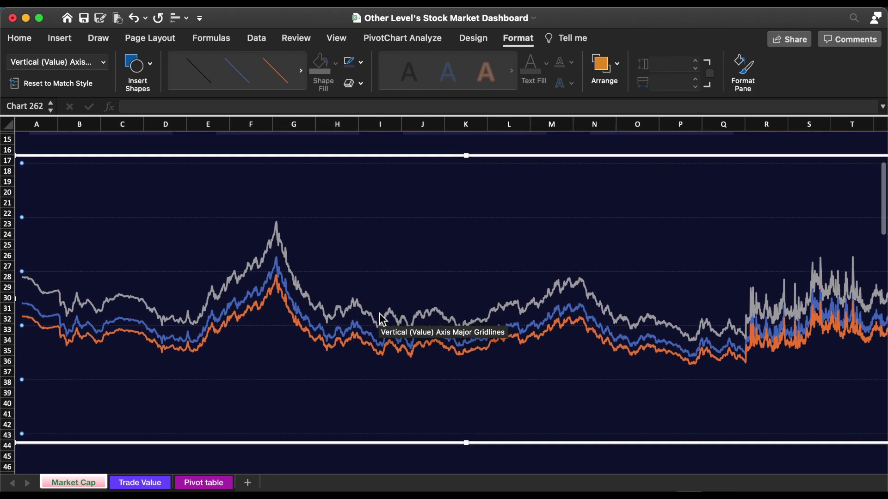
pyautogui.scroll(2, 381, 320)
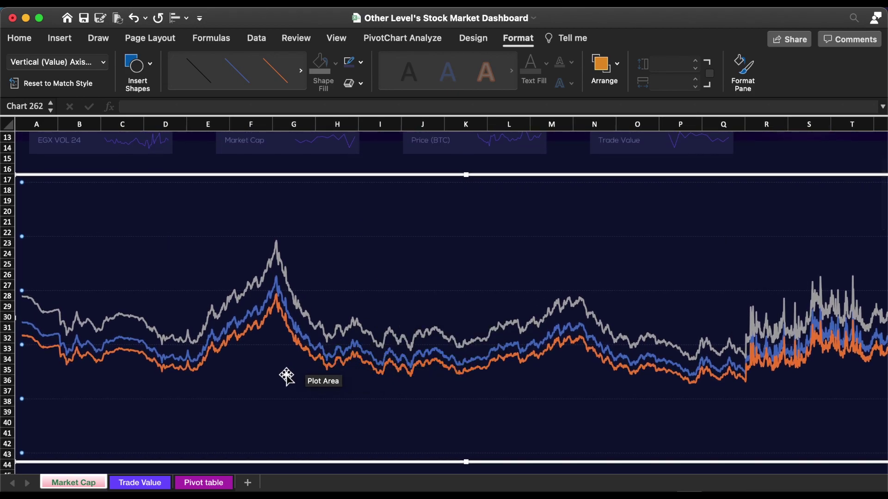
pyautogui.click(278, 254)
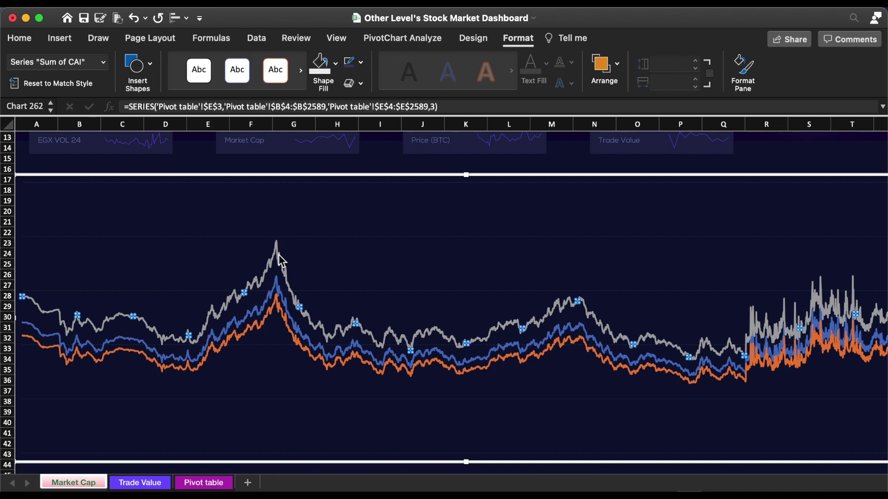
pyautogui.press('super+1')
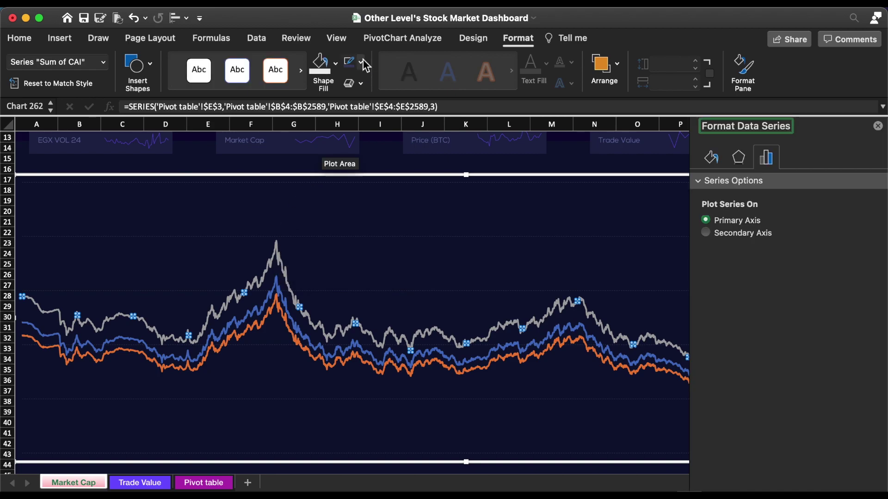
pyautogui.click(712, 158)
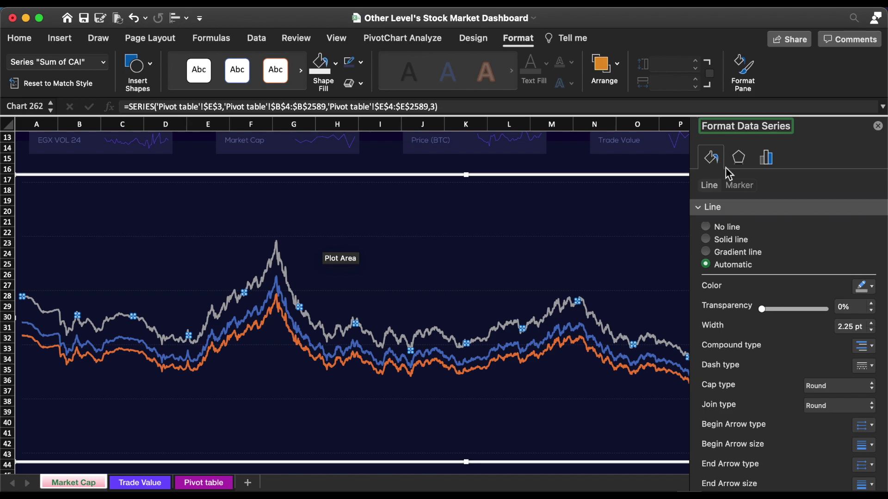
pyautogui.click(871, 330)
pyautogui.click(872, 330)
pyautogui.click(871, 330)
pyautogui.click(872, 330)
pyautogui.click(871, 330)
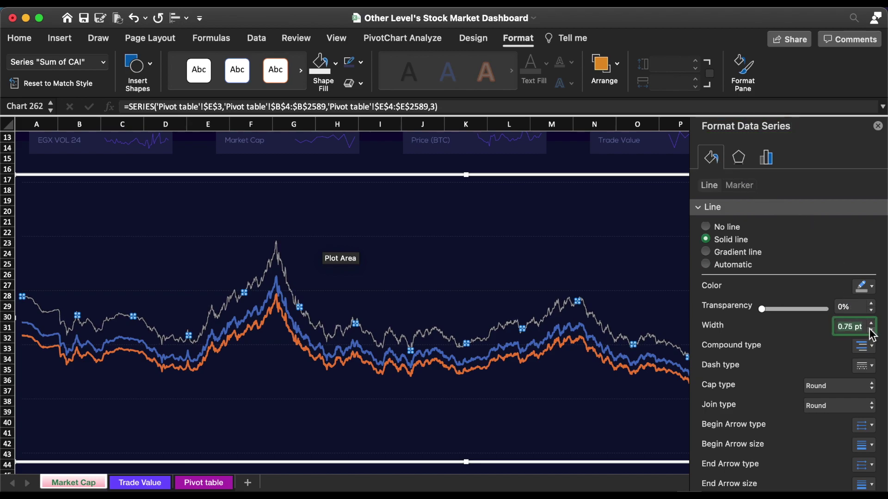
pyautogui.click(872, 331)
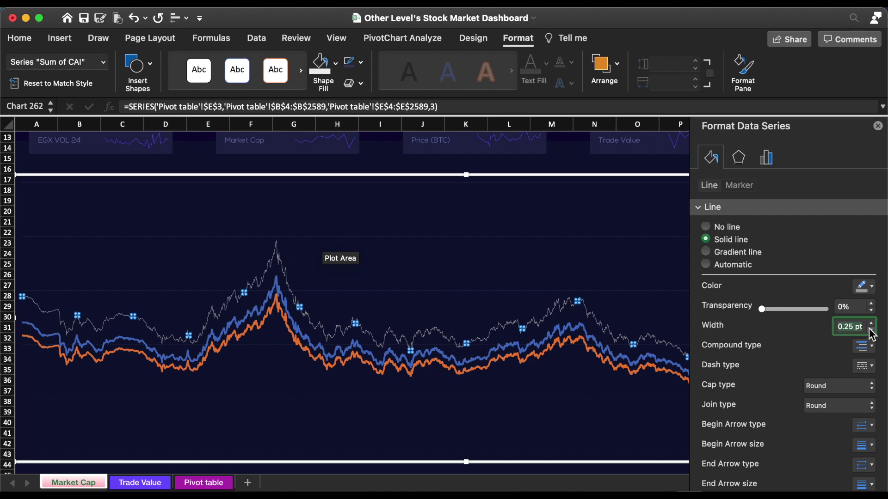
# - Recolour the Sum of CAI line to the custom dark colour 242A47
pyautogui.click(863, 286)
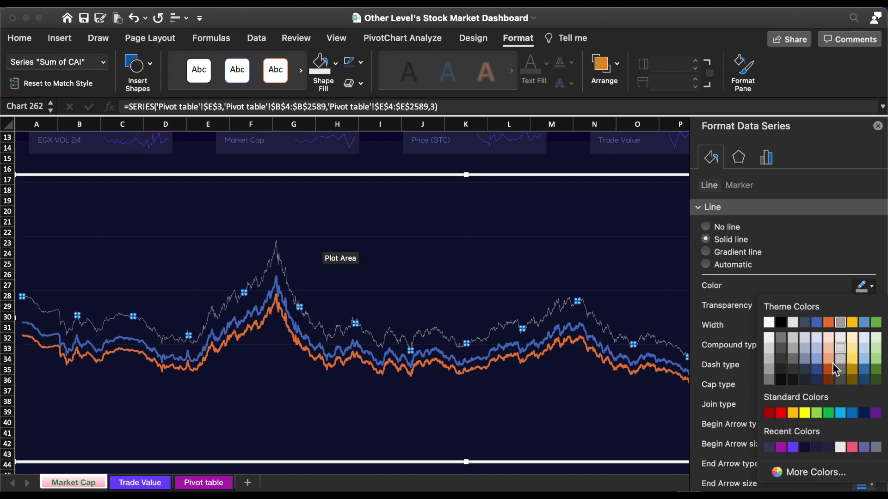
pyautogui.click(821, 473)
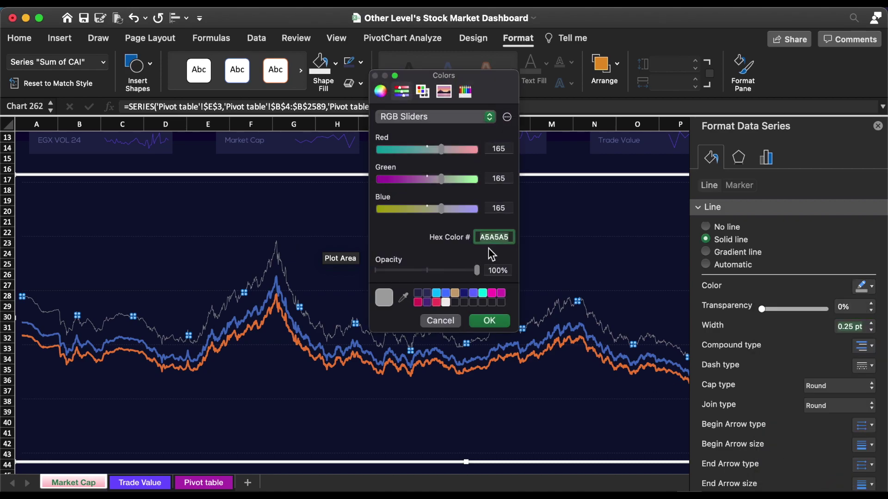
pyautogui.write('242A47')
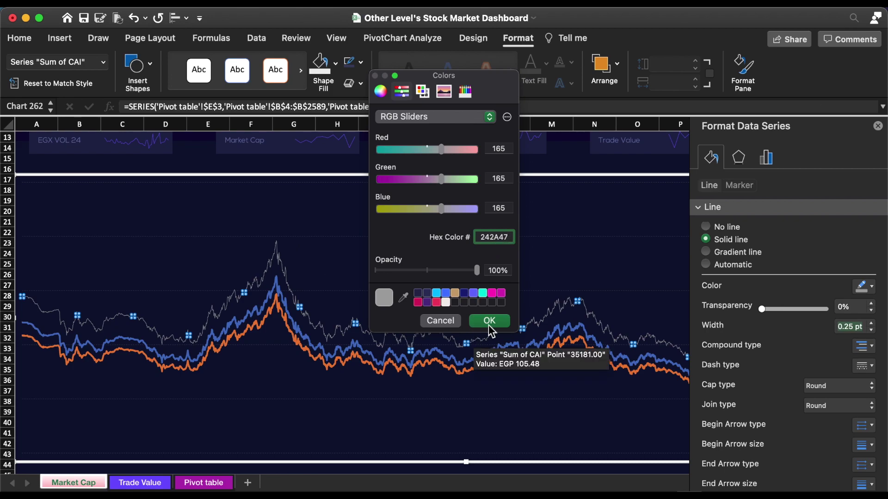
pyautogui.click(489, 321)
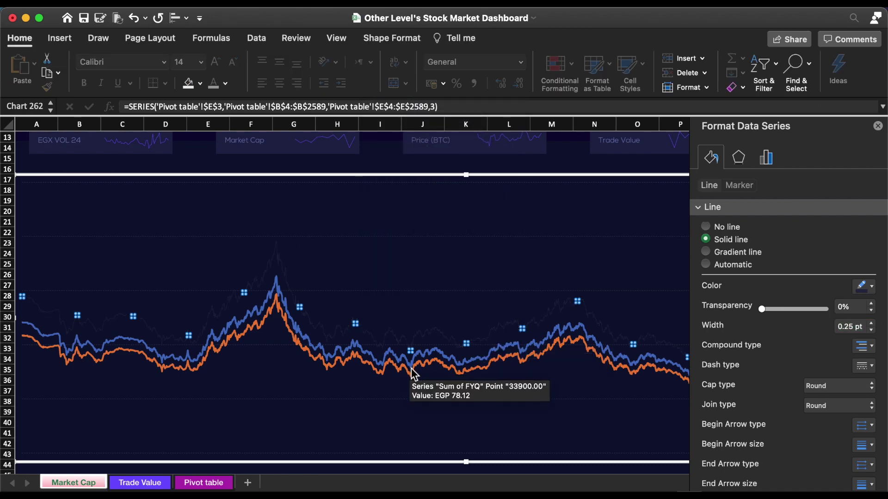
# - Thin the orange Sum of FYQ line to 0.75 pt
pyautogui.click(513, 334)
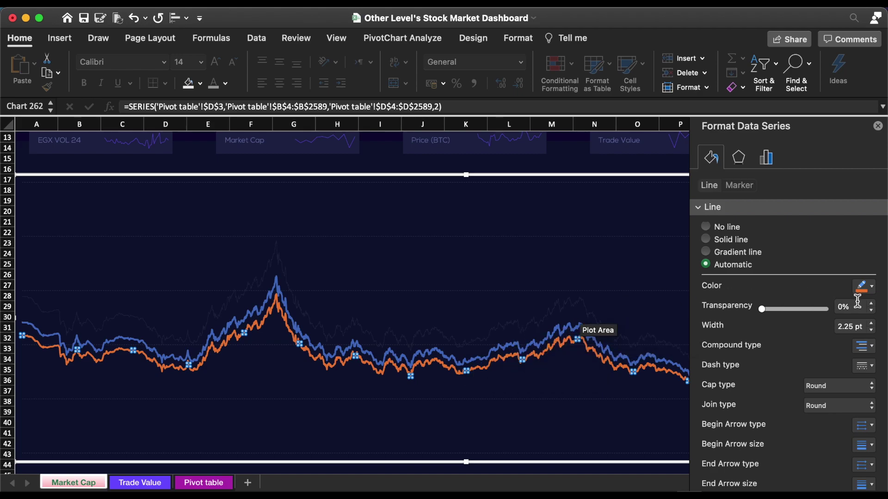
pyautogui.click(871, 330)
pyautogui.click(871, 330)
pyautogui.click(871, 330)
pyautogui.click(871, 330)
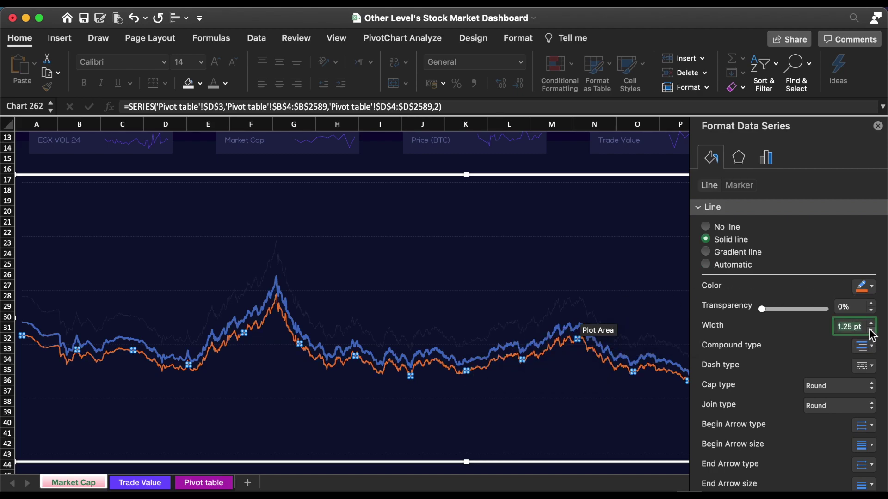
pyautogui.click(871, 330)
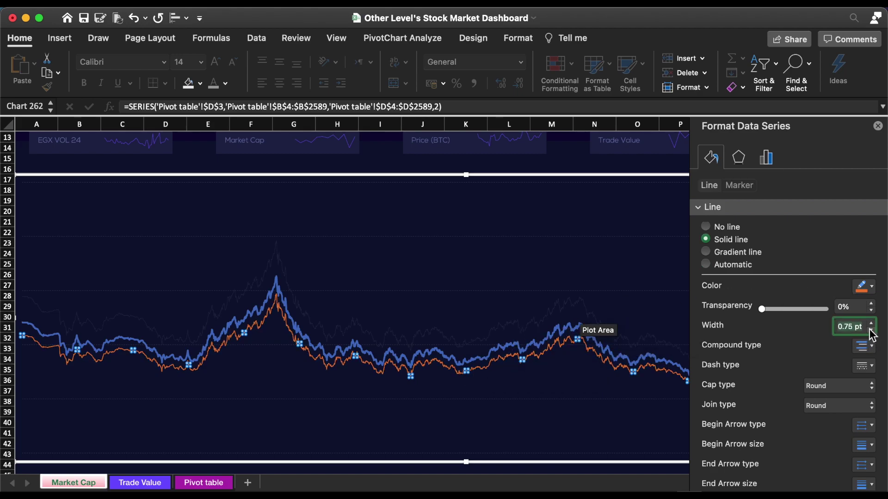
# - Recolour the orange line to custom hex 3B405E, then select the Sum of CADONO series
pyautogui.click(863, 286)
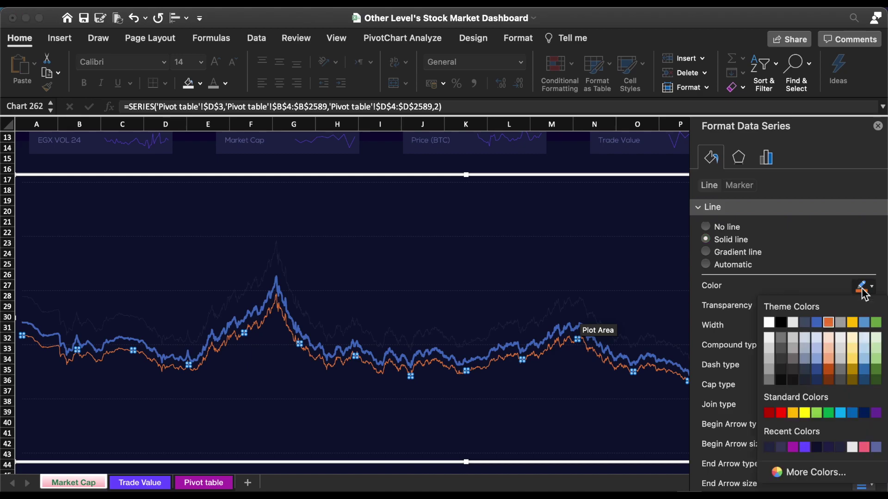
pyautogui.click(814, 473)
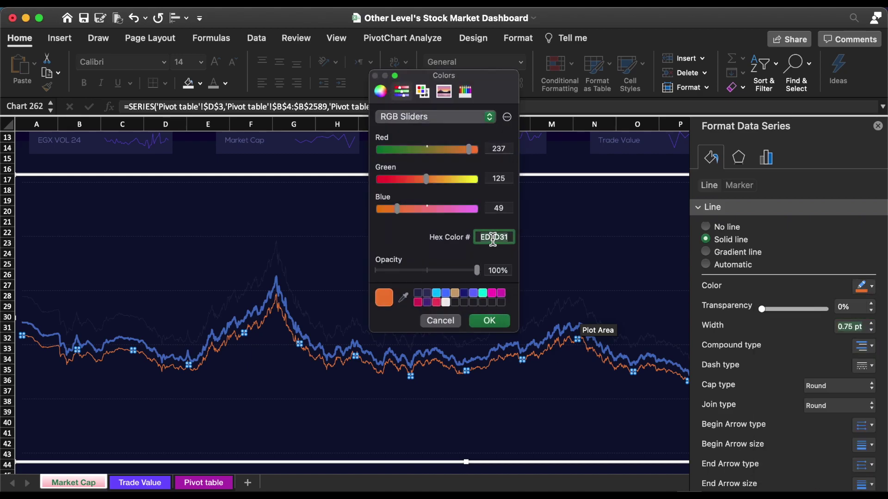
pyautogui.write('3B405E')
pyautogui.click(492, 321)
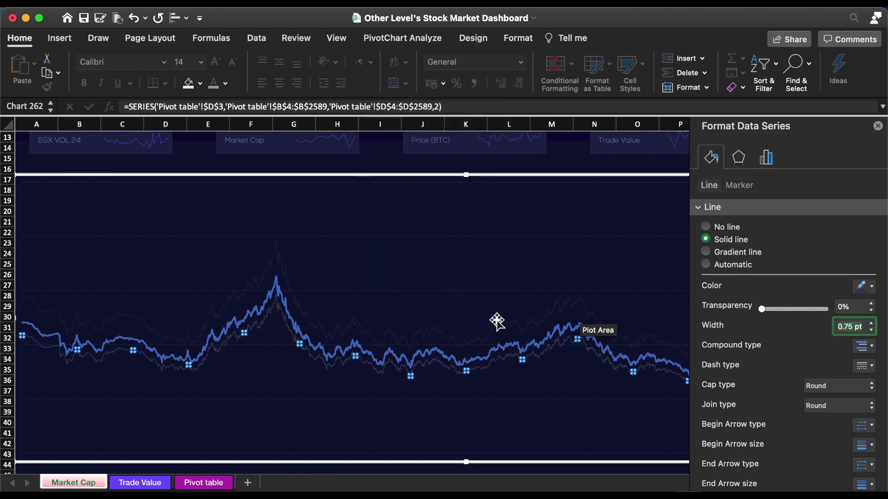
pyautogui.click(434, 356)
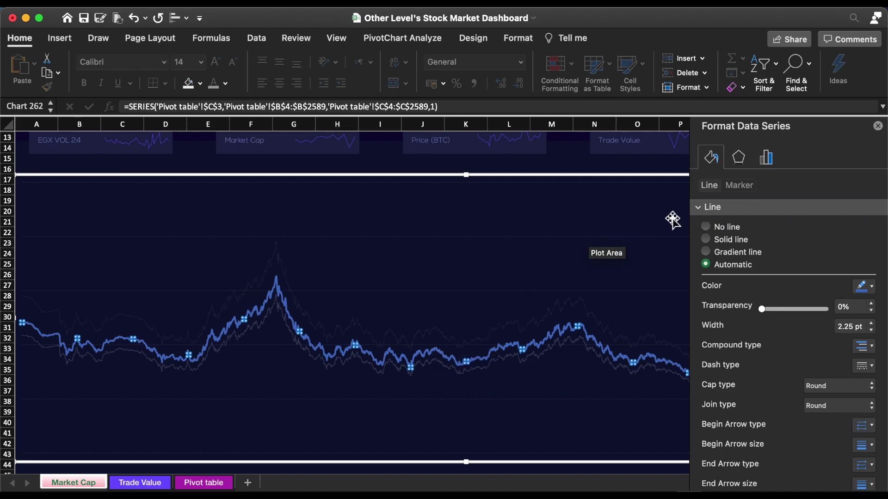
# - Switch the Sum of CADONO line to a gradient line and set the first stop to 29%
pyautogui.click(732, 252)
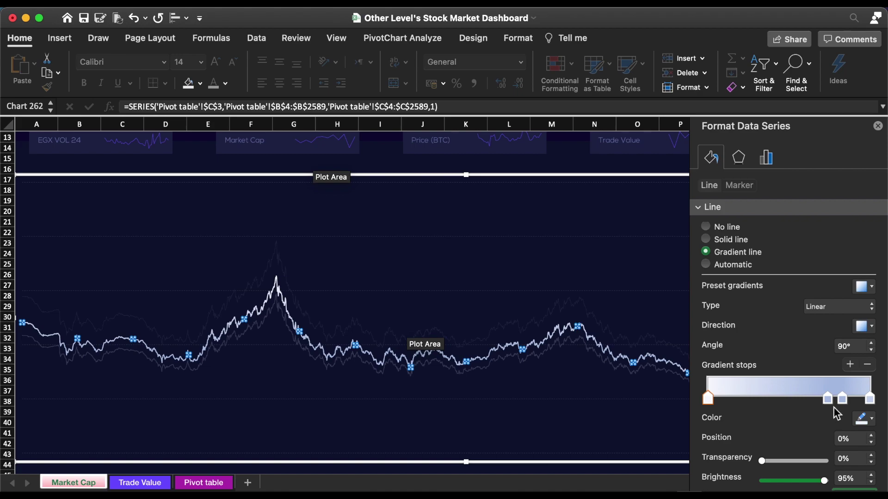
pyautogui.moveTo(707, 400); pyautogui.dragTo(743, 401)
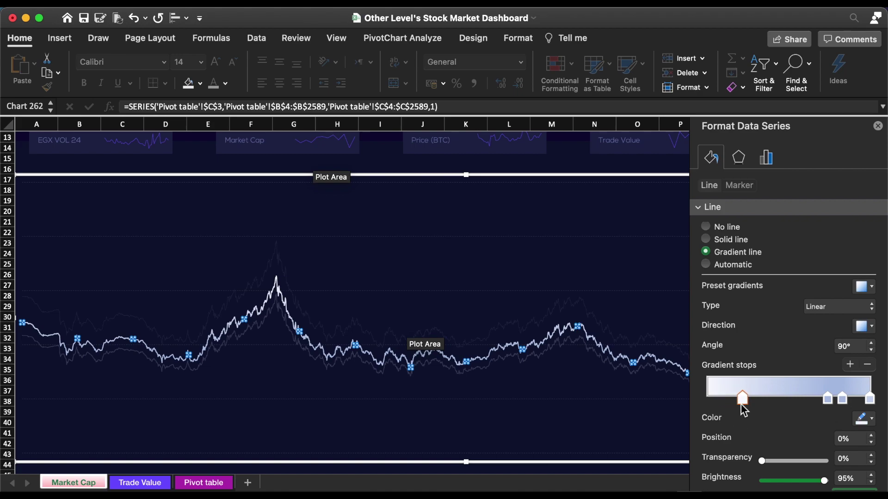
pyautogui.click(871, 436)
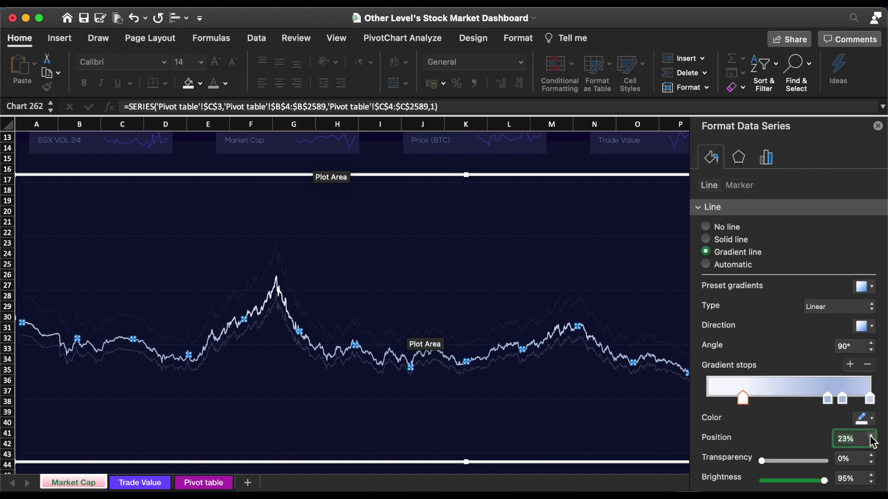
pyautogui.click(871, 437)
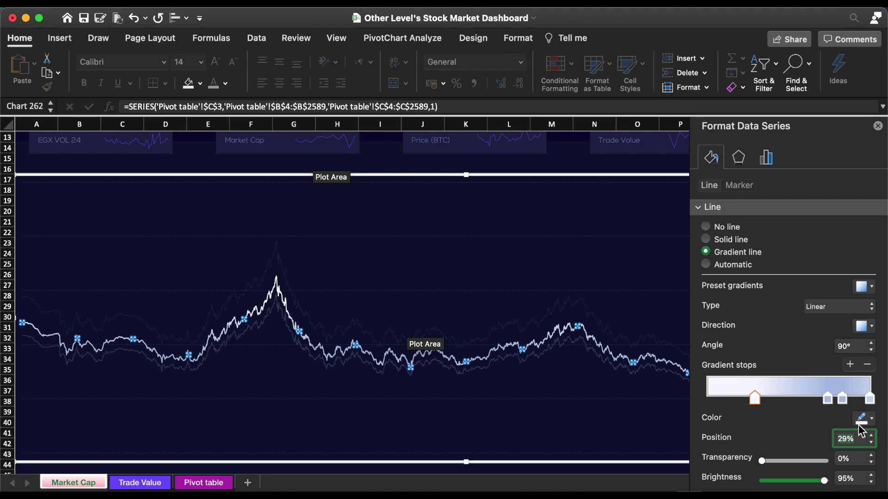
# - Delete the surplus gradient stops so only two remain
pyautogui.click(828, 399)
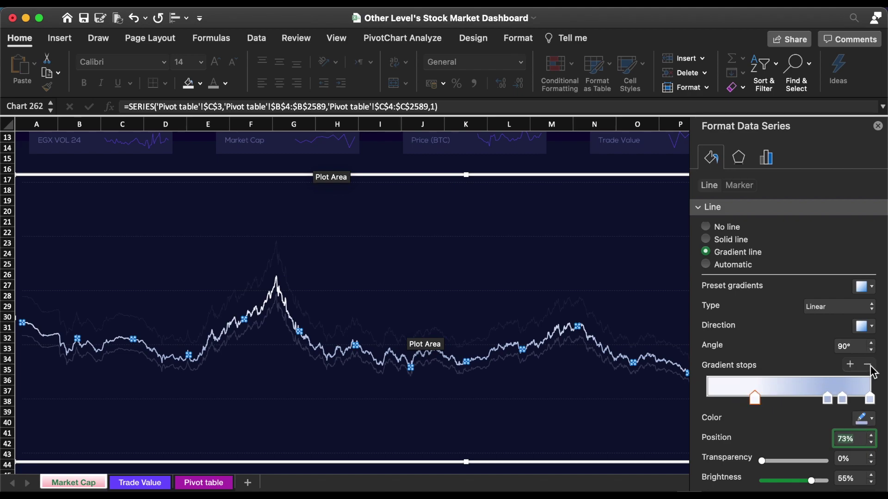
pyautogui.click(868, 365)
pyautogui.click(842, 399)
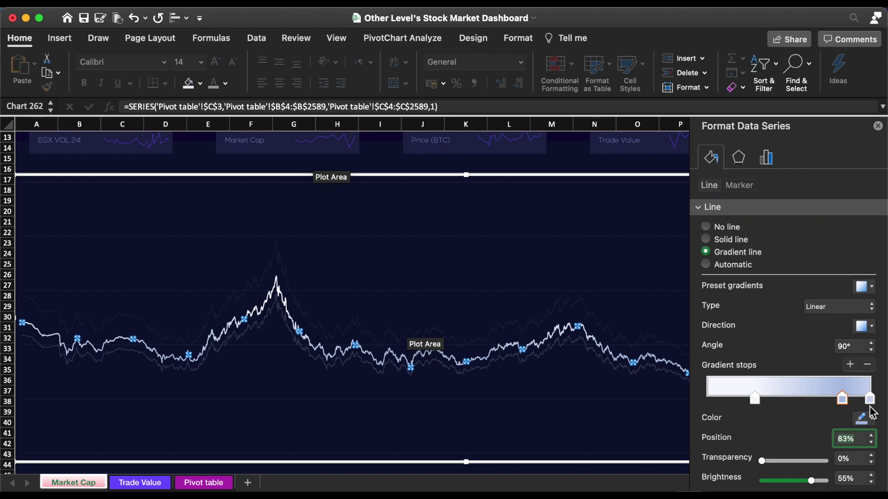
pyautogui.click(870, 399)
pyautogui.click(868, 367)
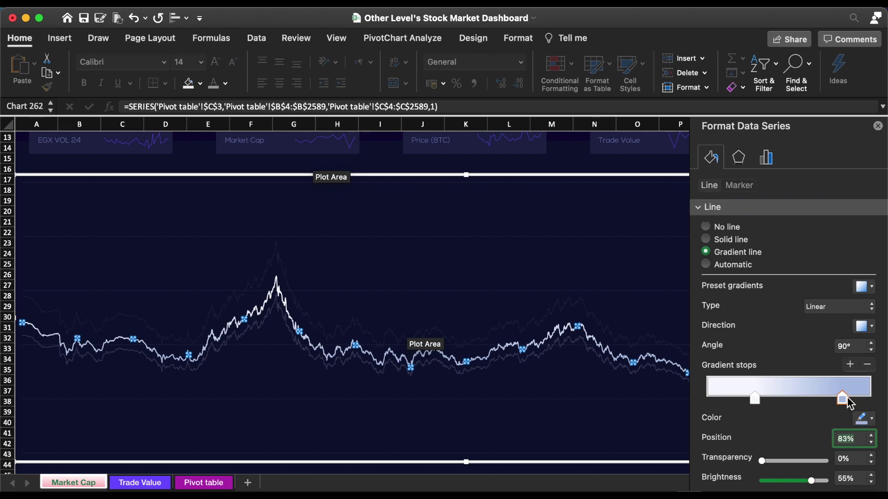
# - Move the end gradient stop to 66% and colour it purple
pyautogui.moveTo(840, 396); pyautogui.dragTo(836, 398)
pyautogui.write('70')
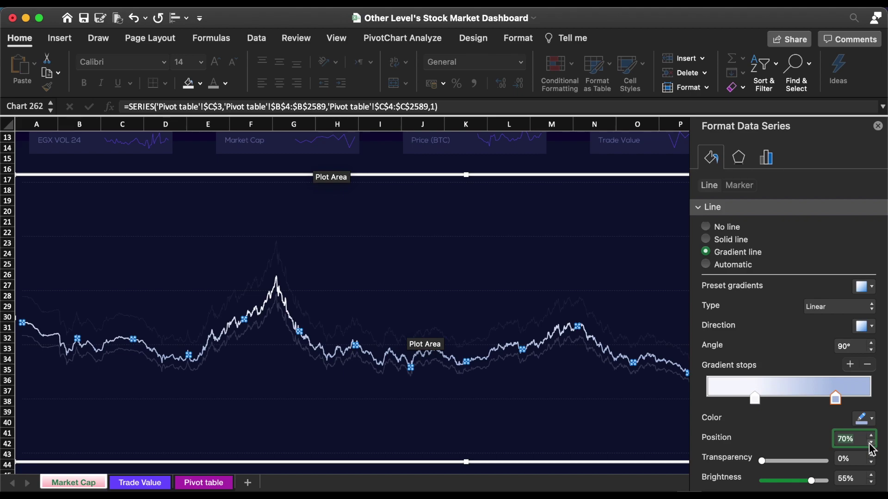
pyautogui.click(870, 444)
pyautogui.click(871, 444)
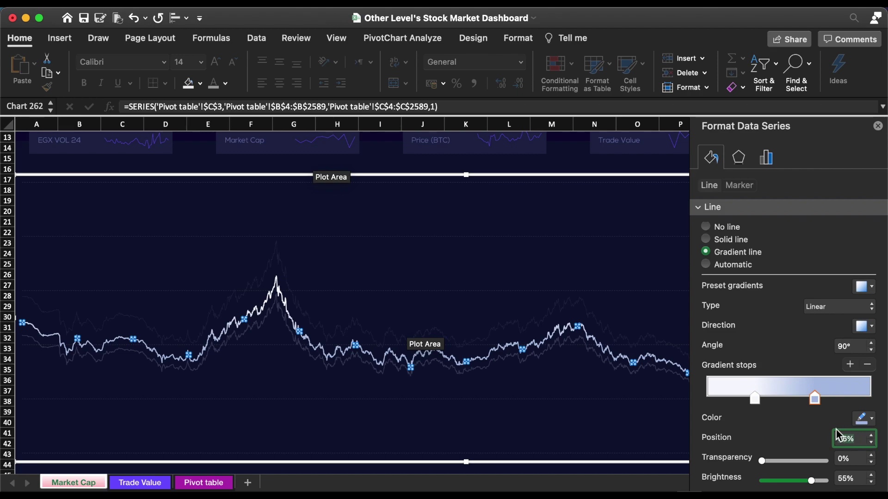
pyautogui.click(863, 420)
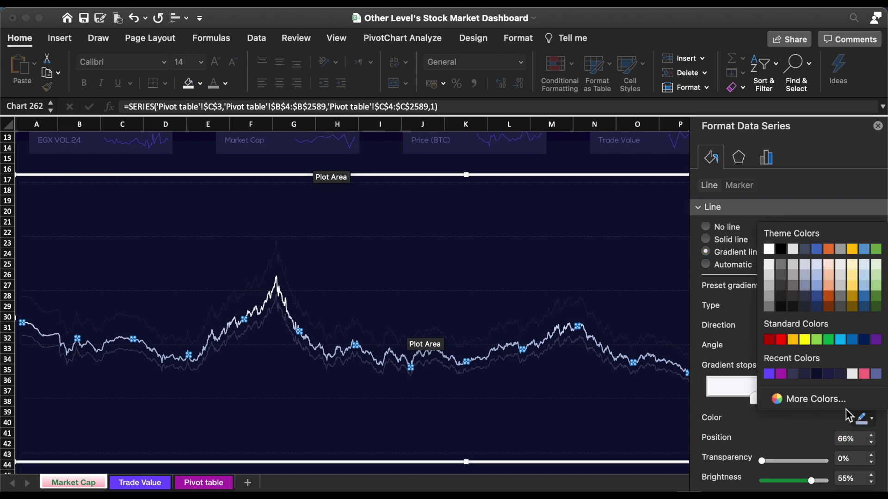
pyautogui.click(770, 374)
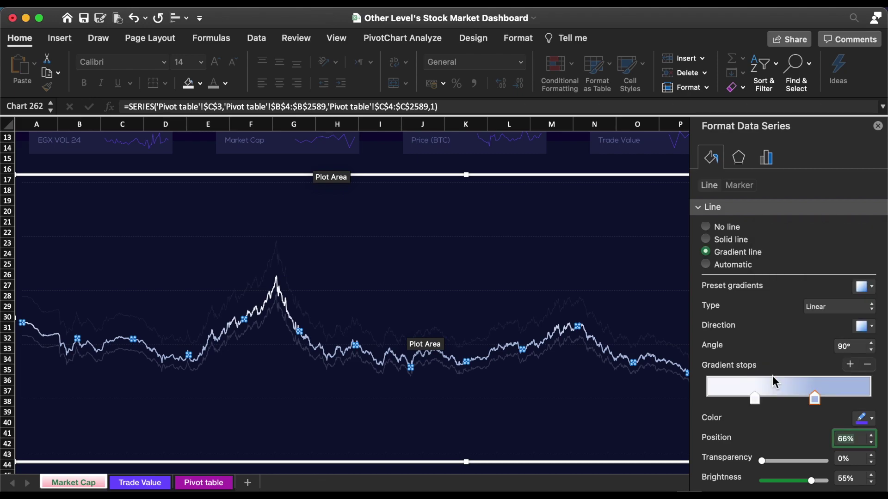
# - Colour the 29% stop magenta and set the gradient type to Radial
pyautogui.click(756, 399)
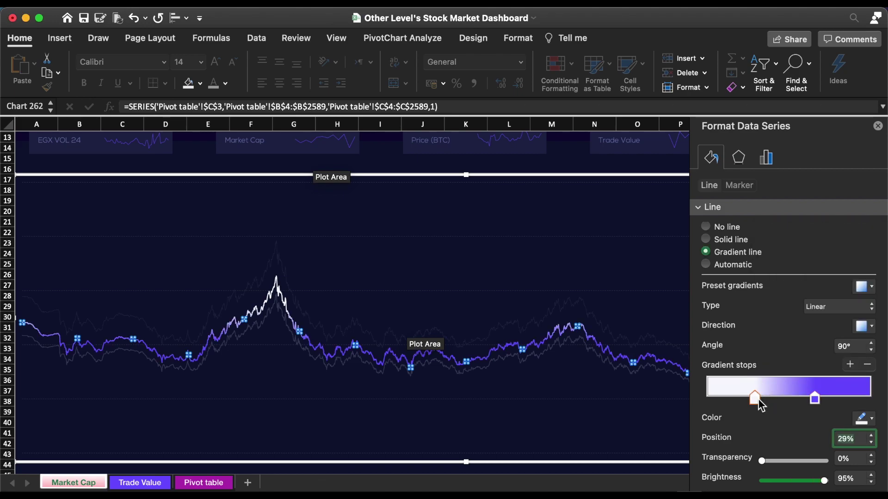
pyautogui.click(862, 418)
pyautogui.click(790, 375)
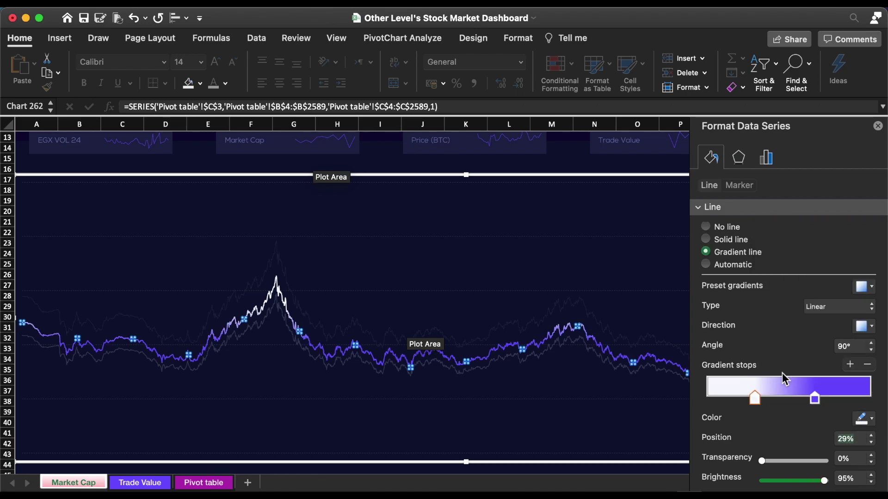
pyautogui.click(868, 312)
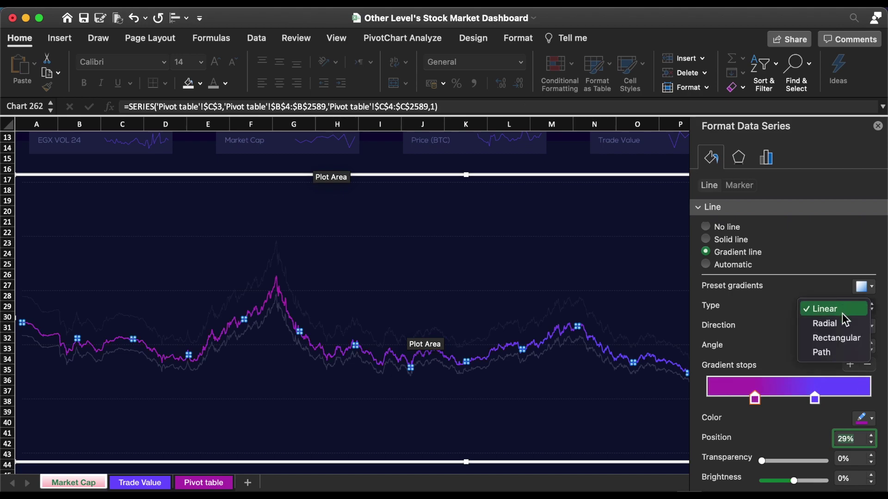
pyautogui.click(846, 324)
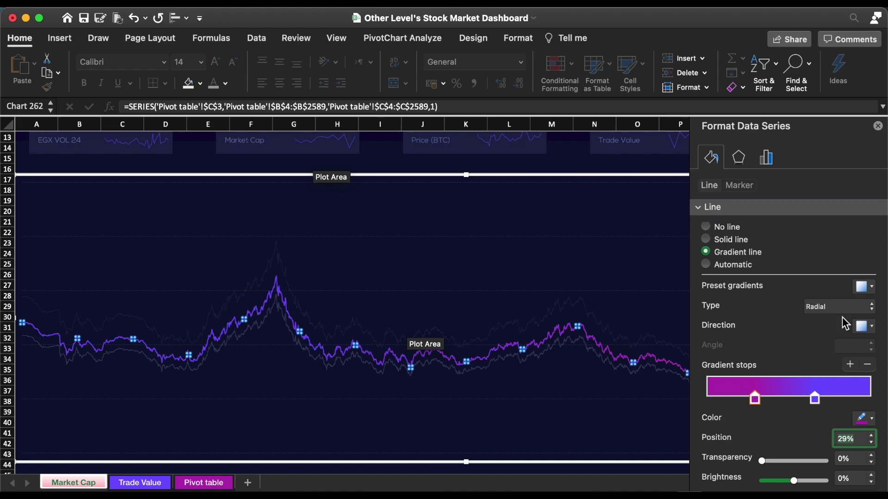
# - Deselect the chart and bring up the Insert ribbon's Illustrations options
pyautogui.click(527, 288)
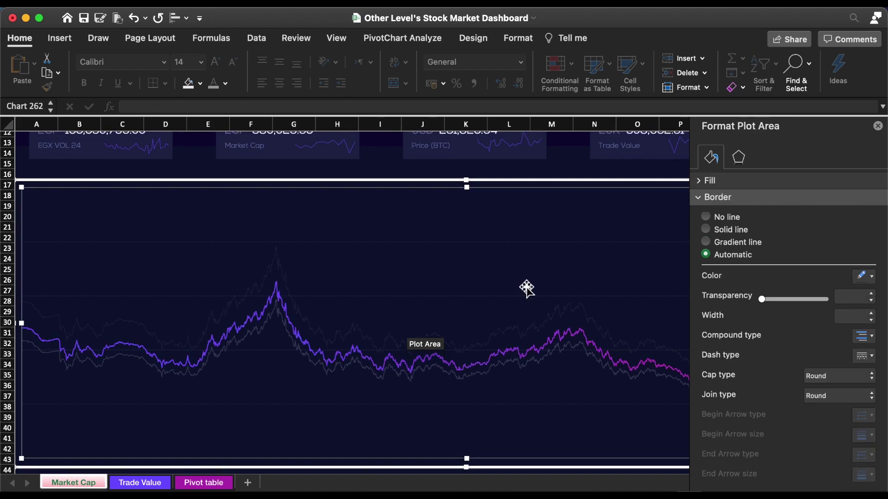
pyautogui.scroll(2, 526, 288)
pyautogui.scroll(-3, 527, 287)
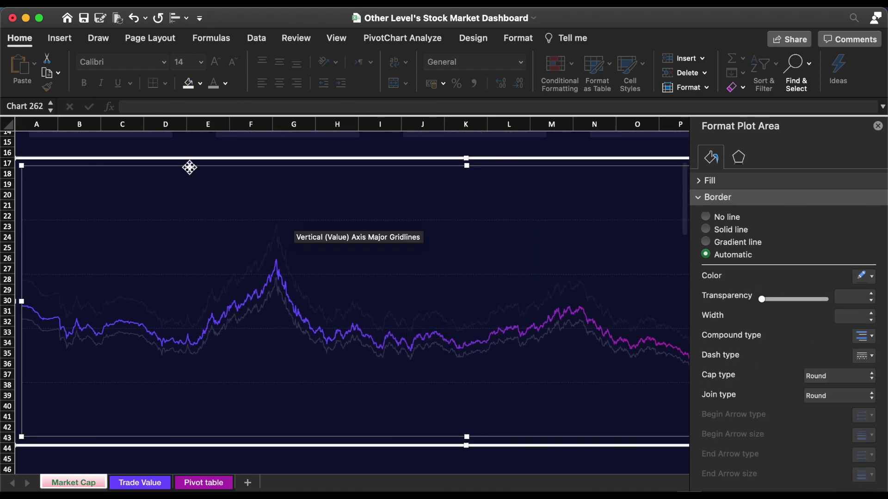
pyautogui.press('Escape')
pyautogui.click(59, 39)
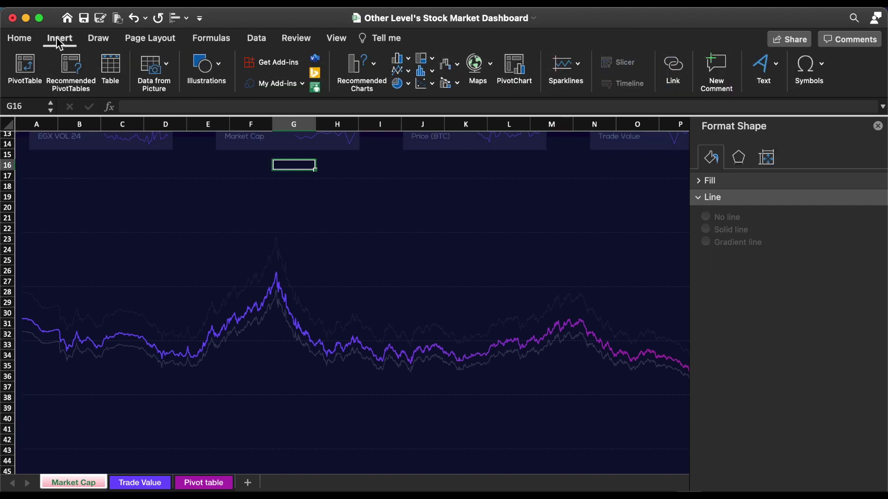
pyautogui.click(202, 70)
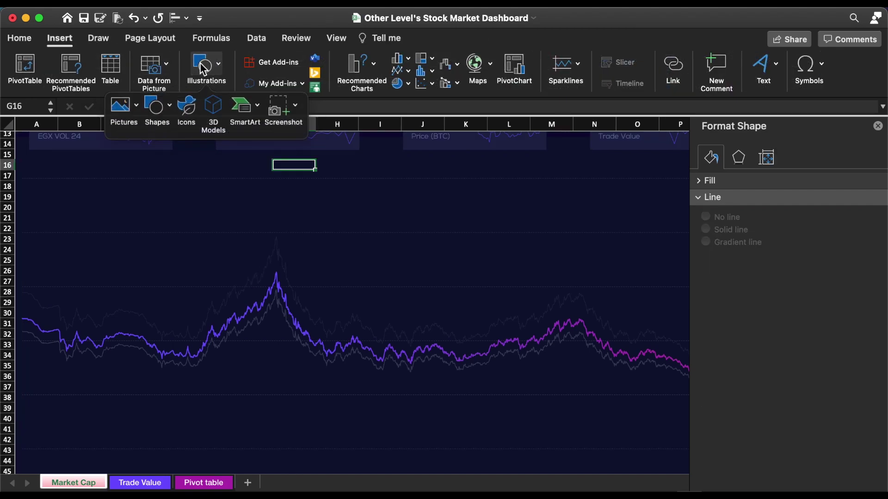
# - Draw a rectangle over the chart's left edge and stretch it down to 6.18 inches tall
pyautogui.click(158, 107)
pyautogui.click(226, 150)
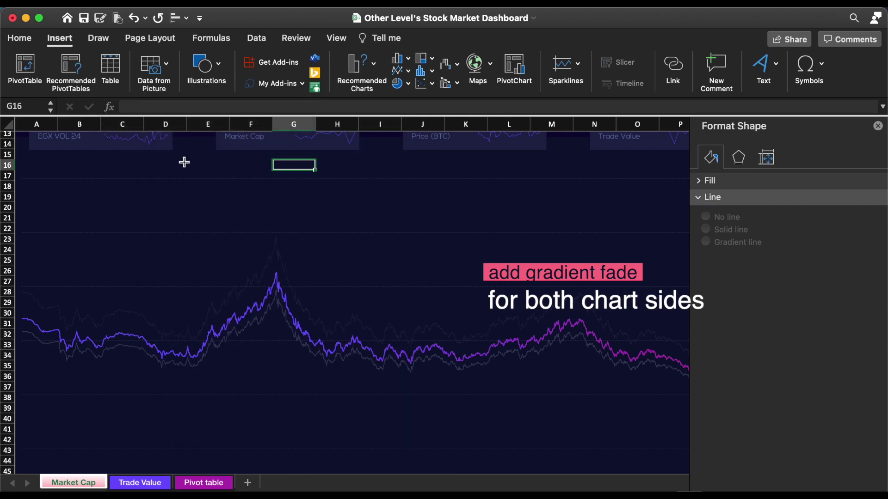
pyautogui.moveTo(181, 159)
pyautogui.mouseDown()
pyautogui.moveTo(242, 309)
pyautogui.moveTo(60, 348)
pyautogui.moveTo(24, 365)
pyautogui.mouseUp()
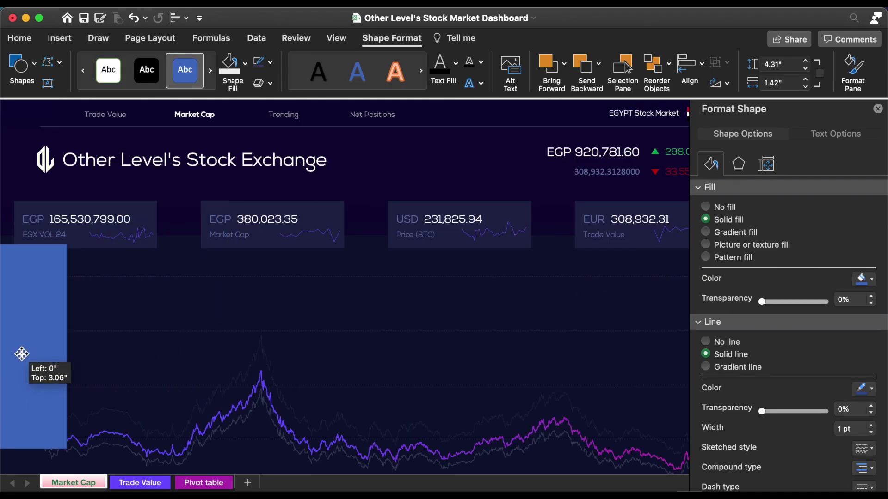
pyautogui.scroll(-5, 25, 366)
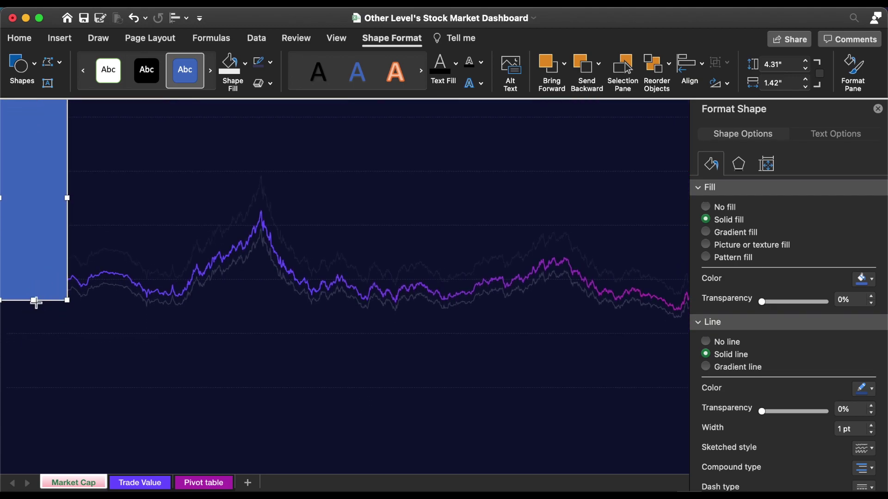
pyautogui.moveTo(37, 302); pyautogui.dragTo(32, 388)
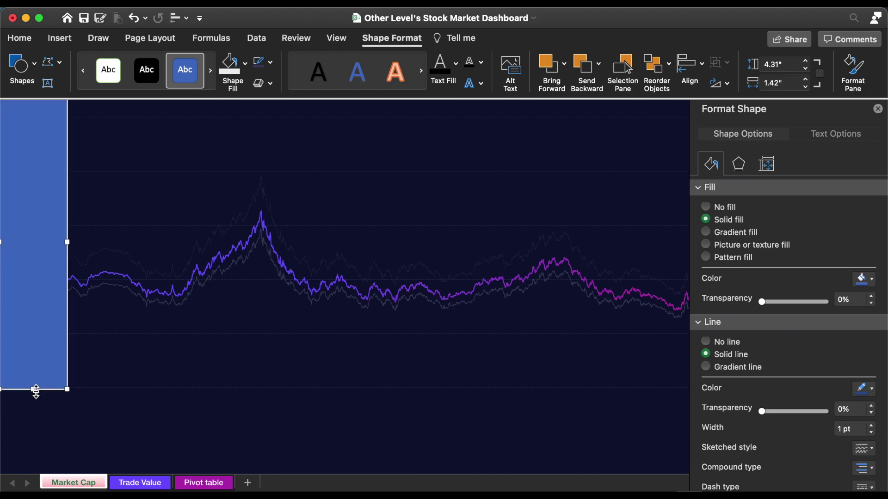
pyautogui.scroll(3, 83, 317)
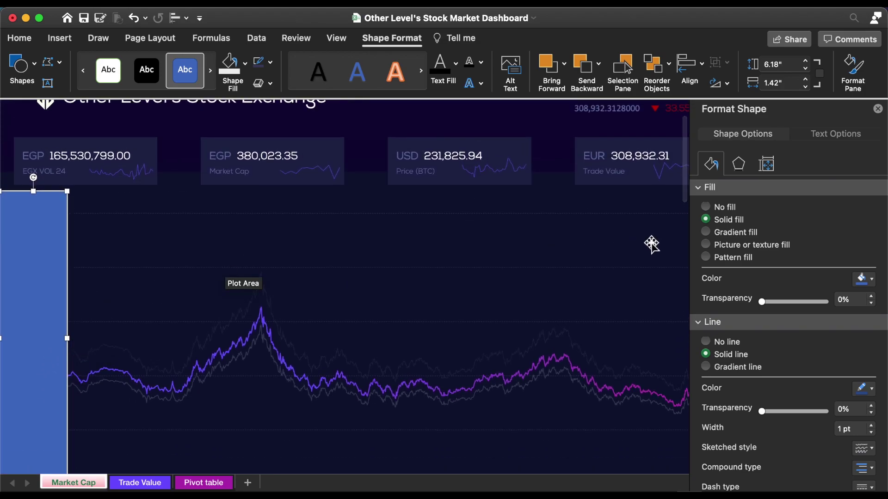
# - Remove the rectangle's outline and switch its fill to a gradient
pyautogui.click(718, 346)
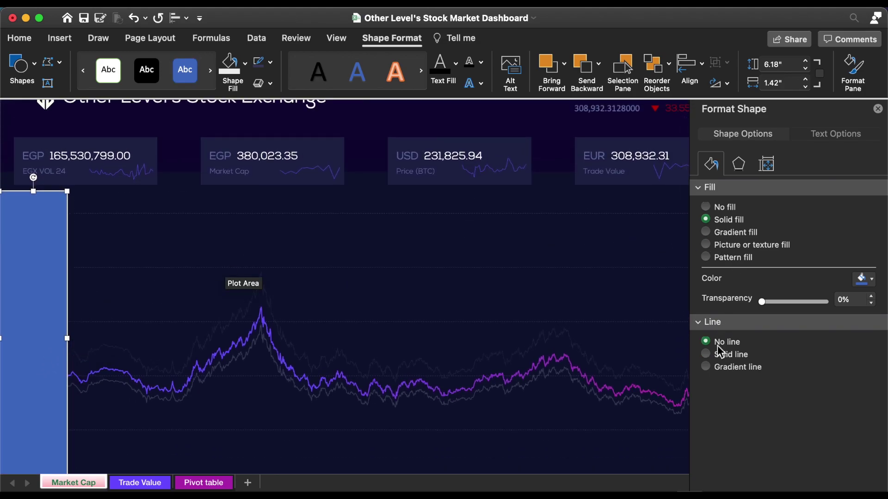
pyautogui.click(697, 324)
pyautogui.click(725, 230)
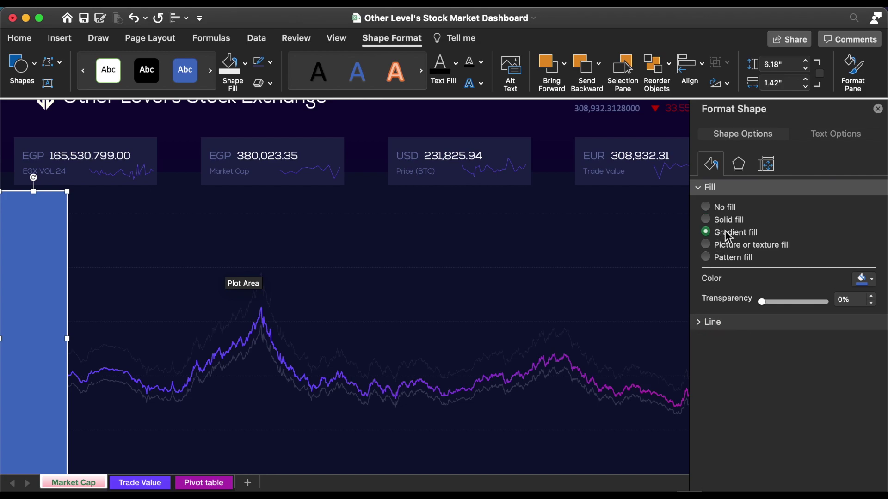
pyautogui.scroll(-2, 770, 393)
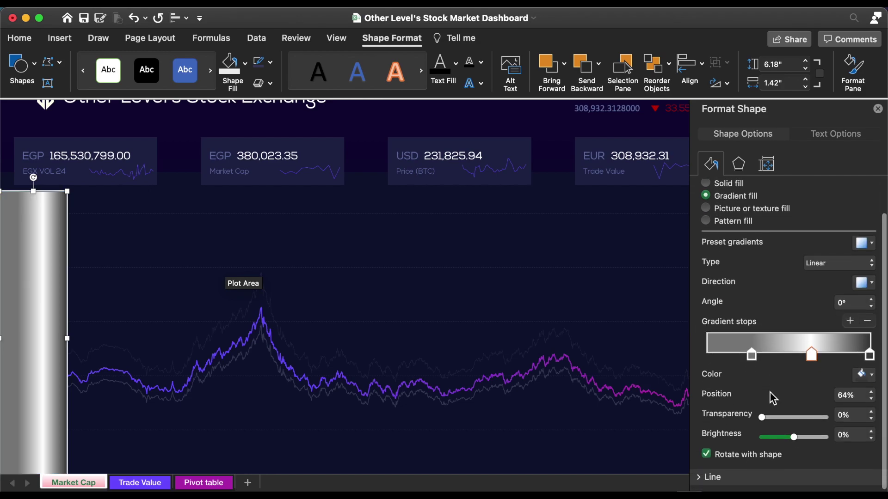
# - Make both gradient stops dark navy, drop the middle stop, and set the right stop 100% transparent
pyautogui.click(752, 359)
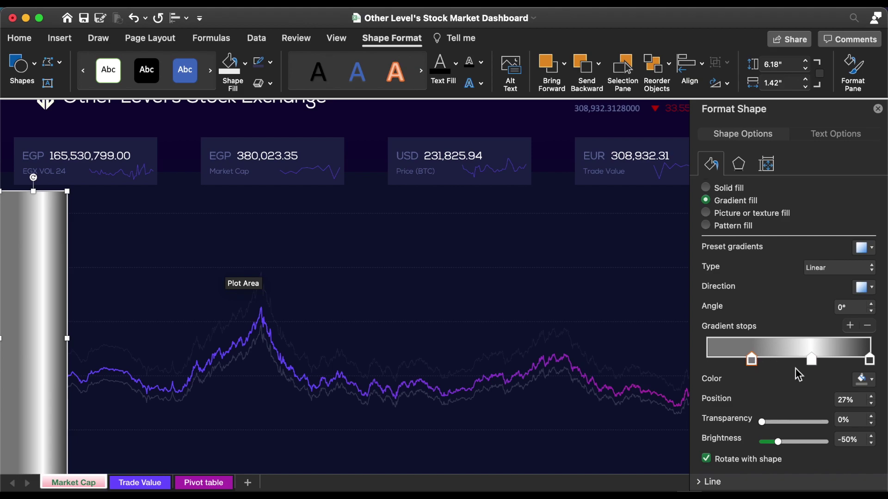
pyautogui.click(862, 380)
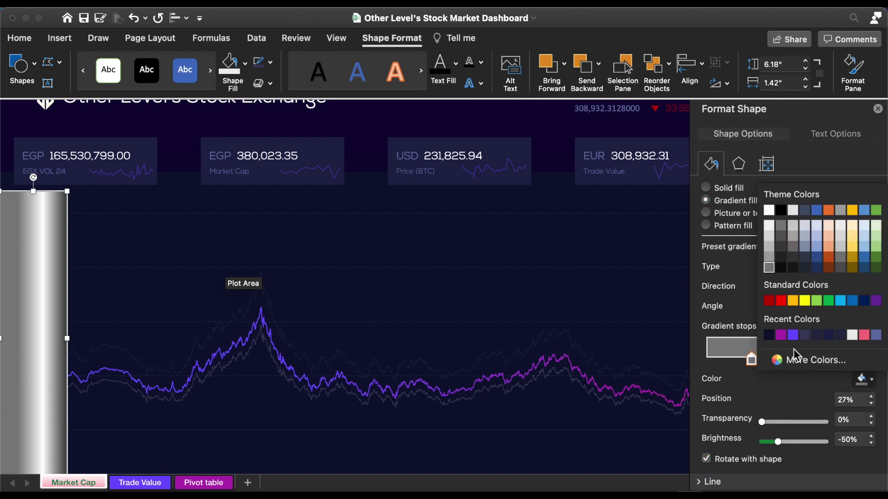
pyautogui.click(768, 335)
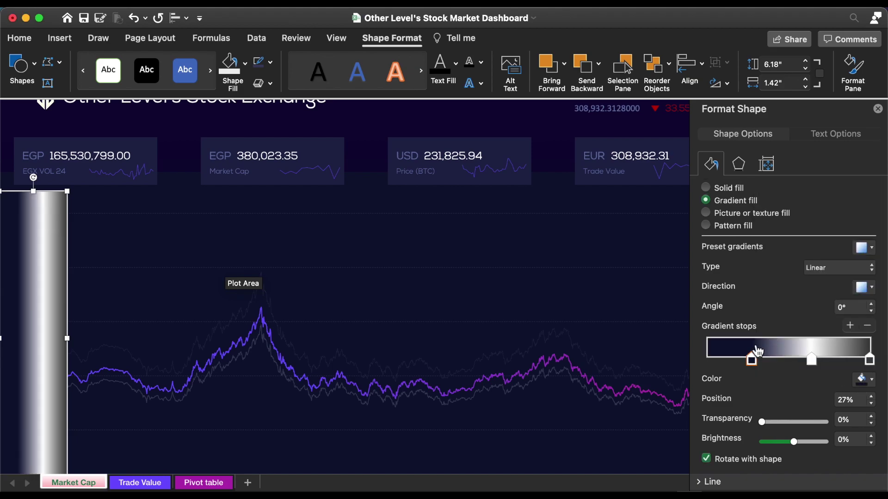
pyautogui.click(812, 363)
pyautogui.click(867, 326)
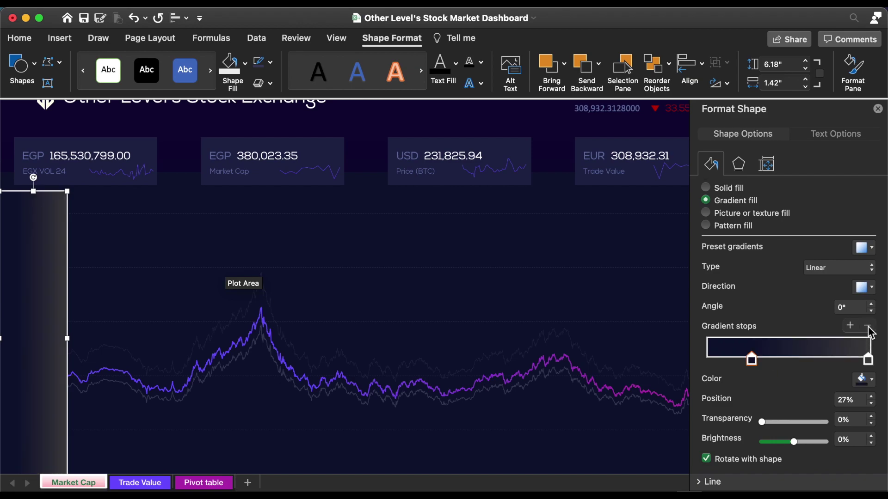
pyautogui.click(869, 360)
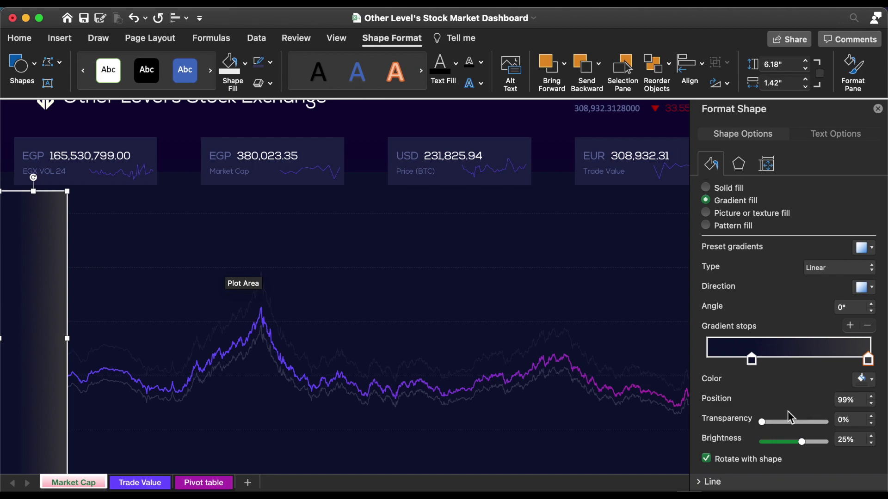
pyautogui.click(863, 382)
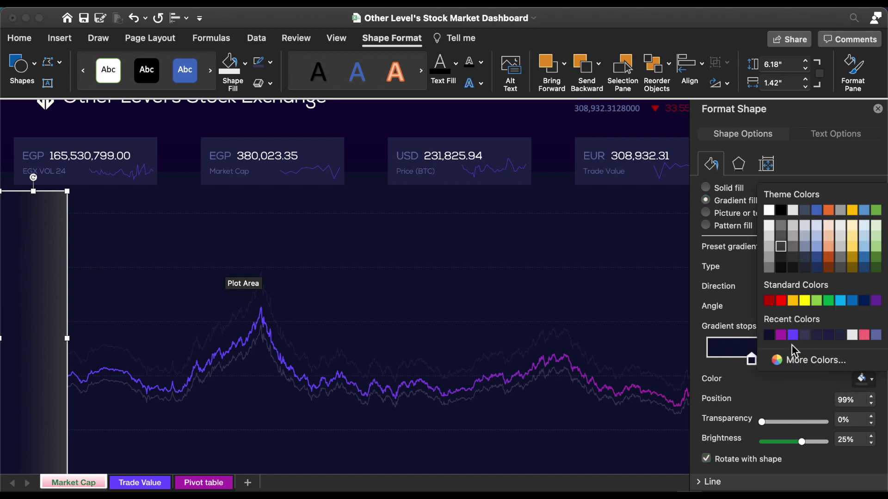
pyautogui.click(769, 334)
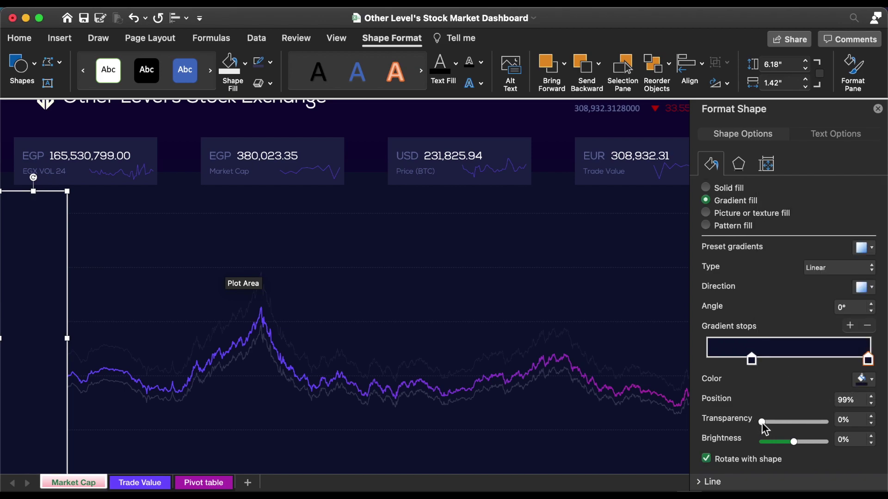
pyautogui.moveTo(765, 425); pyautogui.dragTo(809, 425)
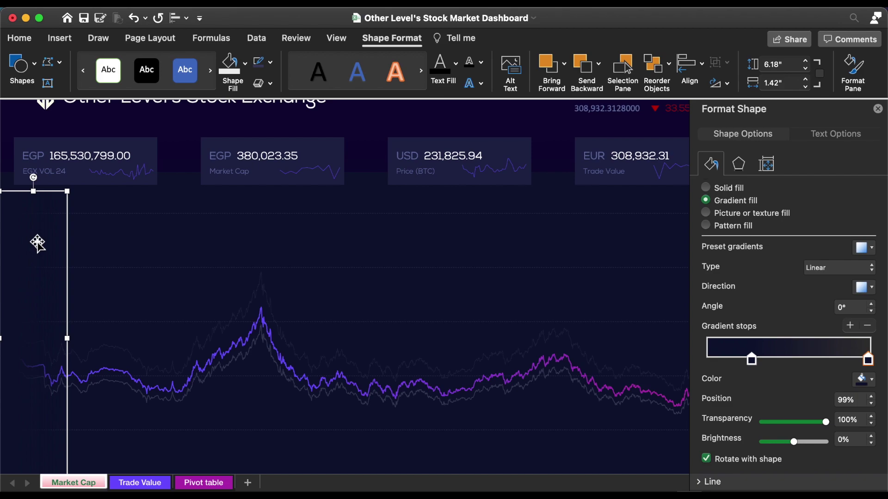
# - Move the fade rectangle toward the chart's middle and flip it horizontally
pyautogui.rightClick(37, 243)
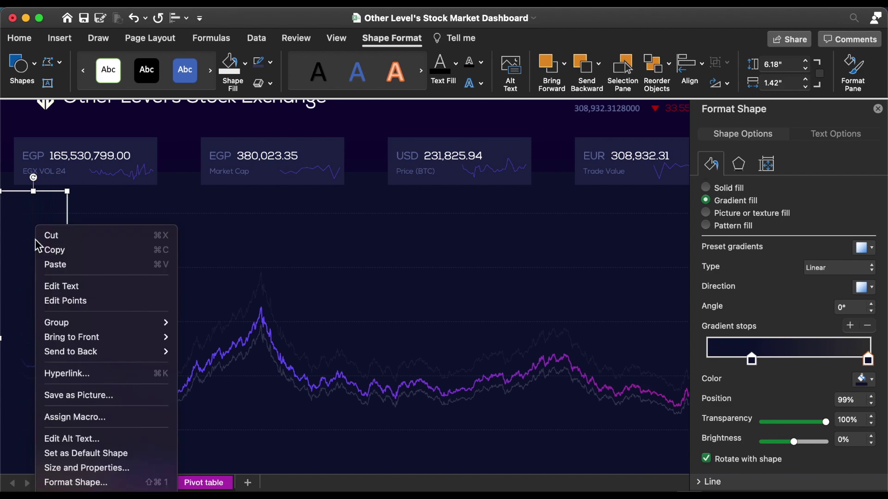
pyautogui.click(64, 250)
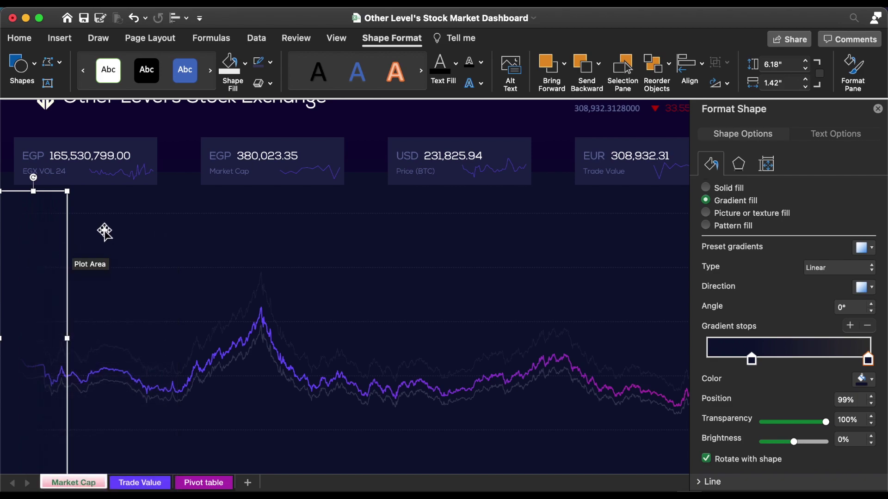
pyautogui.moveTo(44, 246); pyautogui.dragTo(273, 245)
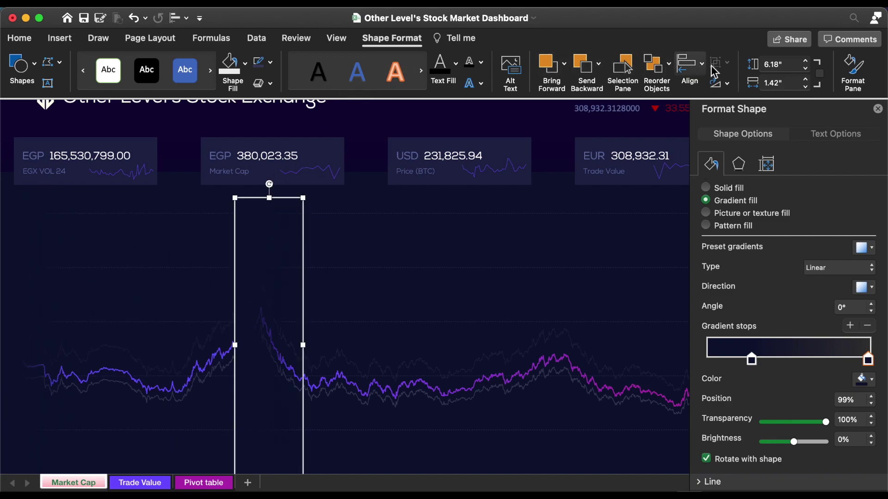
pyautogui.click(716, 84)
pyautogui.click(739, 148)
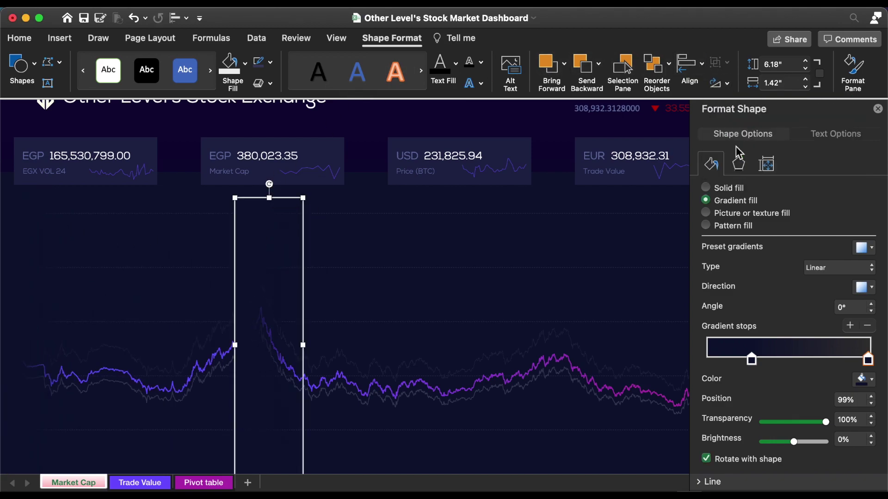
# - Position the flipped fade rectangle flush against the chart's right edge
pyautogui.moveTo(287, 265); pyautogui.dragTo(526, 279)
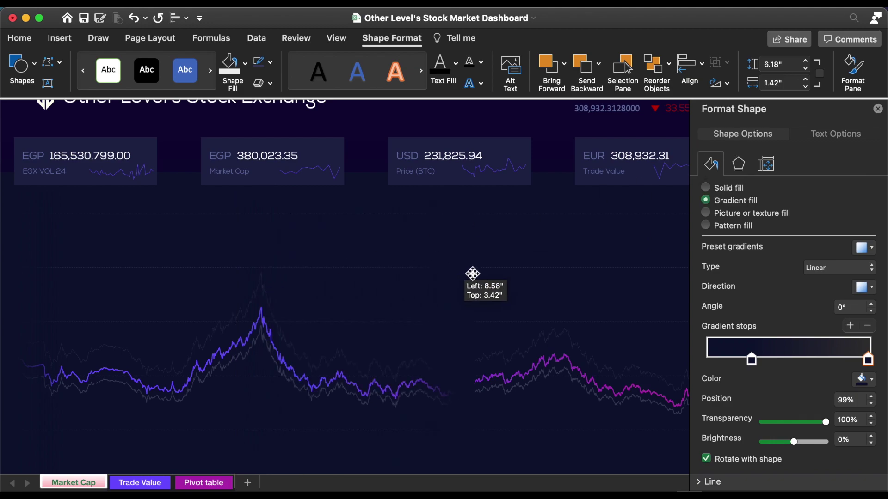
pyautogui.hscroll(5, 526, 279)
pyautogui.hscroll(4, 526, 279)
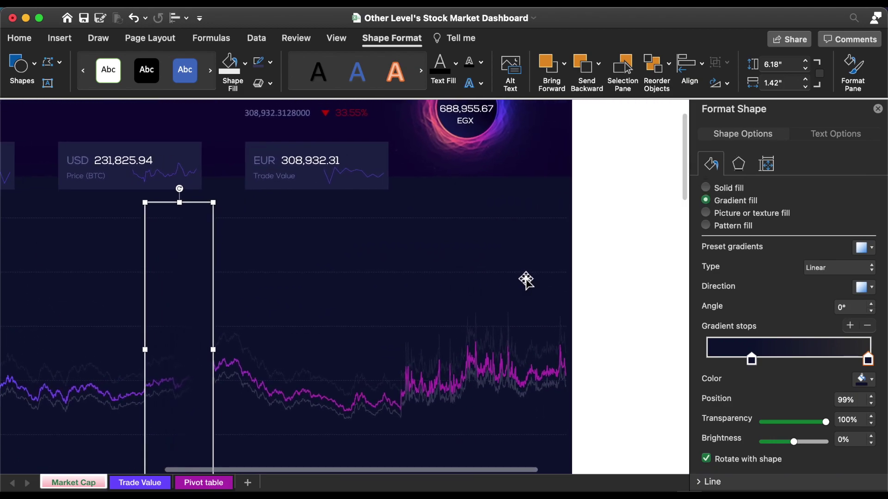
pyautogui.moveTo(156, 244); pyautogui.dragTo(511, 271)
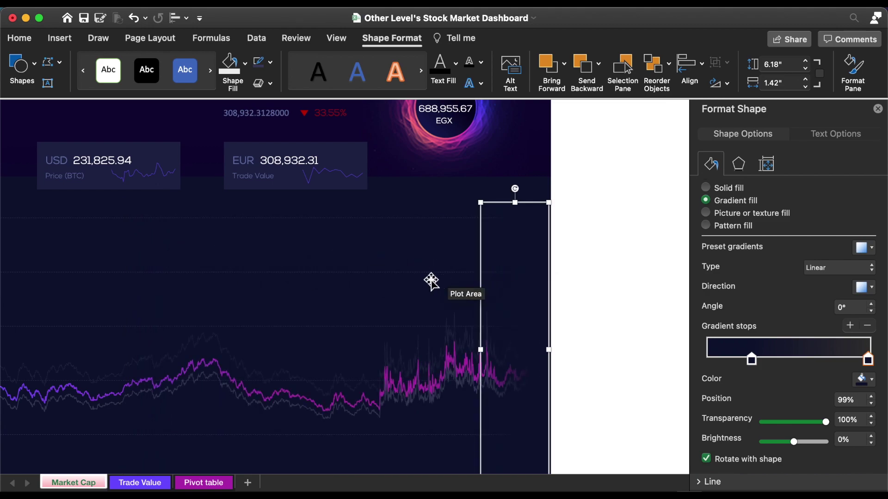
pyautogui.press('Right')
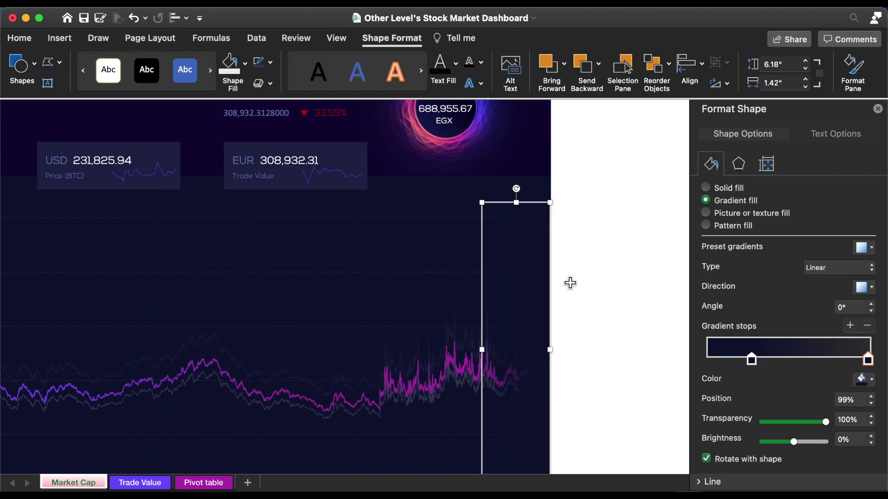
pyautogui.click(601, 309)
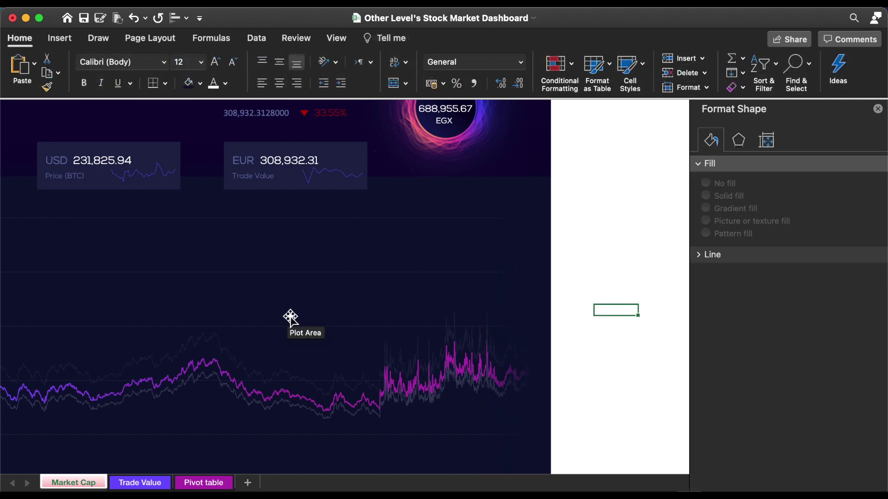
pyautogui.hscroll(-3, 290, 317)
pyautogui.scroll(1, 290, 317)
pyautogui.hscroll(-3, 290, 317)
pyautogui.hscroll(-4, 291, 317)
pyautogui.scroll(-1, 290, 317)
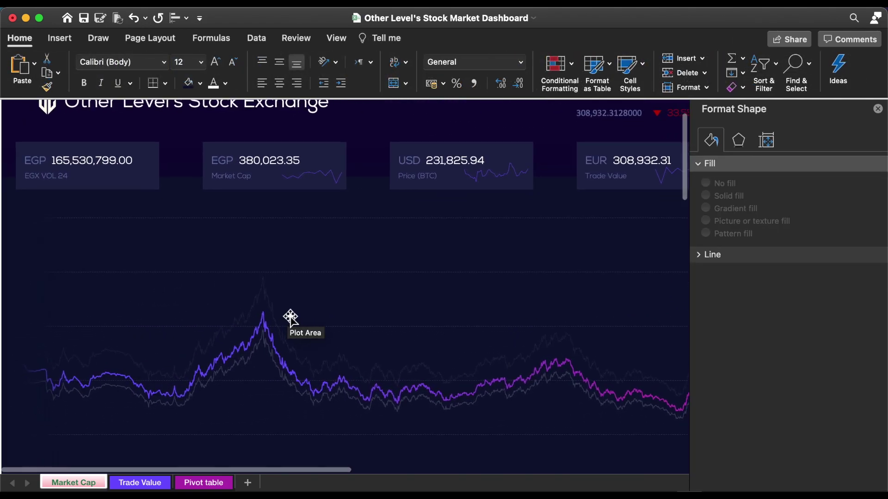
pyautogui.scroll(1, 290, 317)
pyautogui.scroll(2, 290, 317)
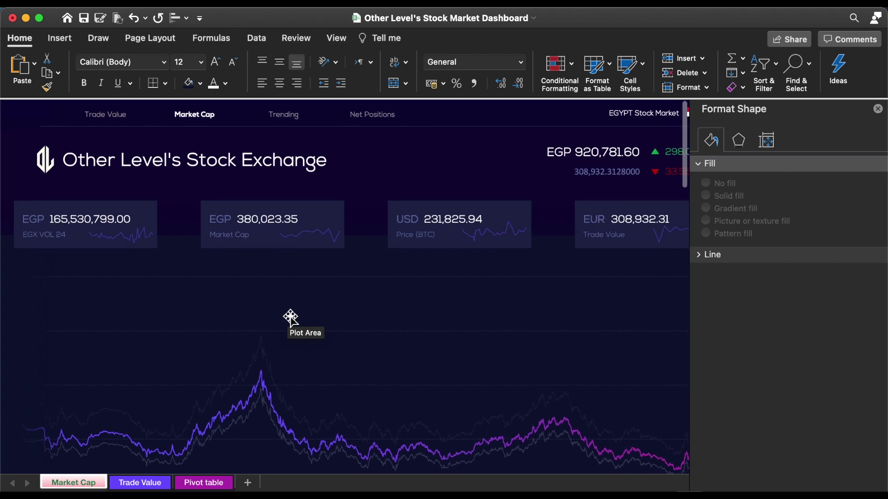
# - Draw a straight vertical line over the chart with width 0 and height 4.9 inches
pyautogui.click(59, 38)
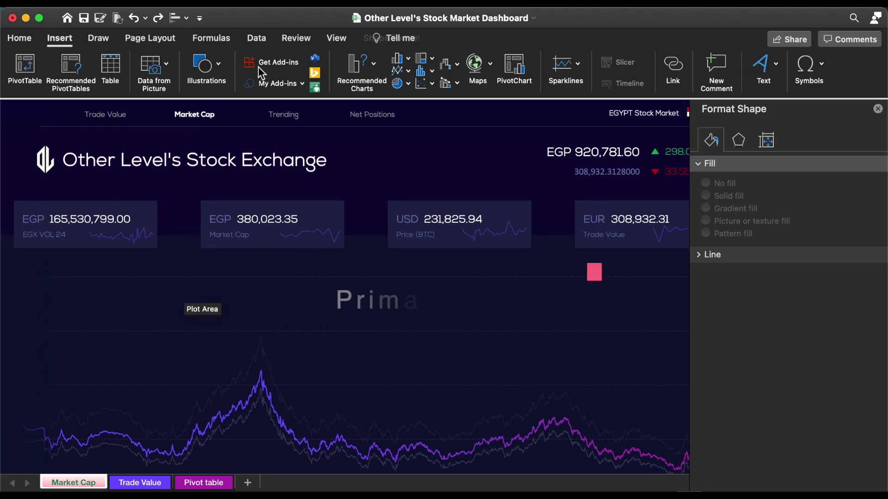
pyautogui.click(206, 69)
pyautogui.click(157, 106)
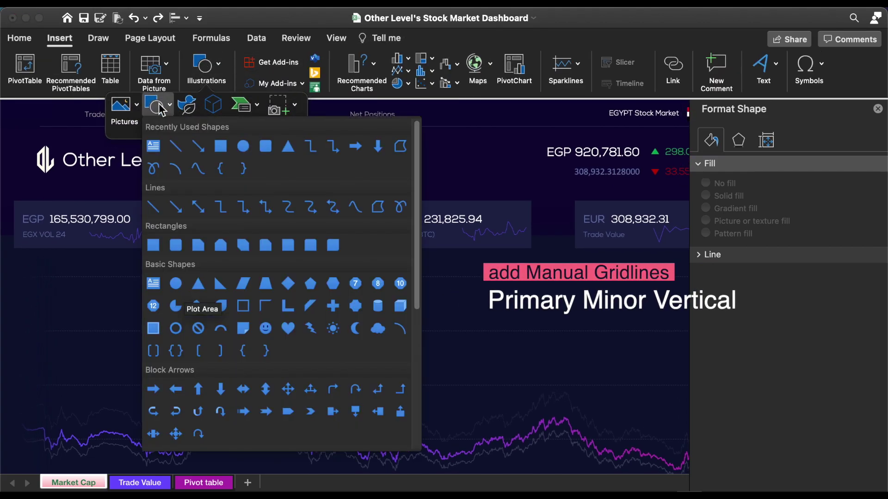
pyautogui.click(175, 146)
pyautogui.moveTo(215, 402); pyautogui.dragTo(219, 171)
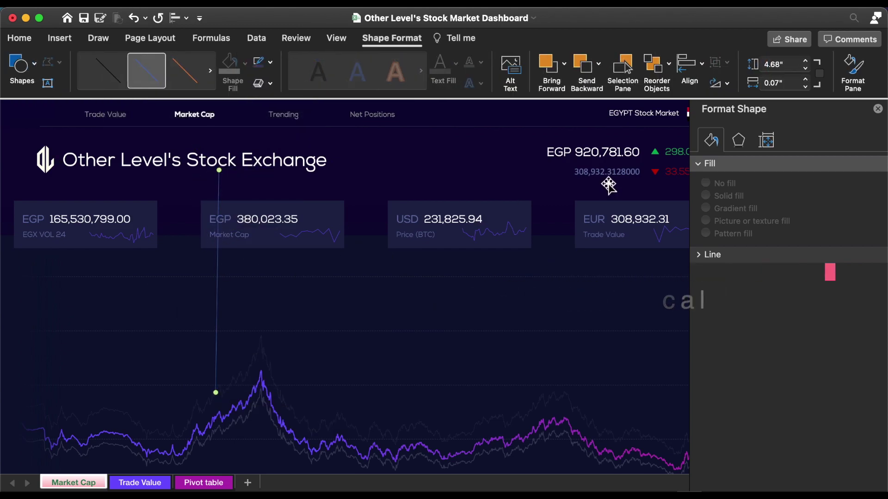
pyautogui.click(805, 87)
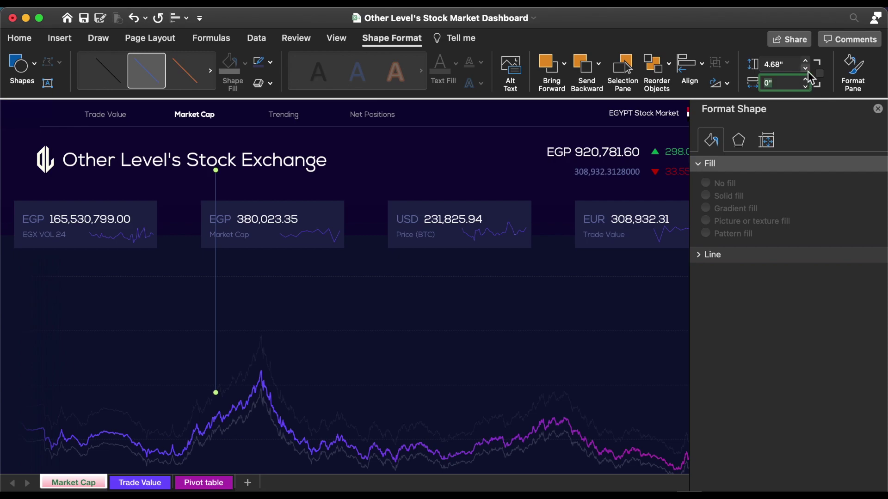
pyautogui.click(805, 61)
pyautogui.click(805, 61)
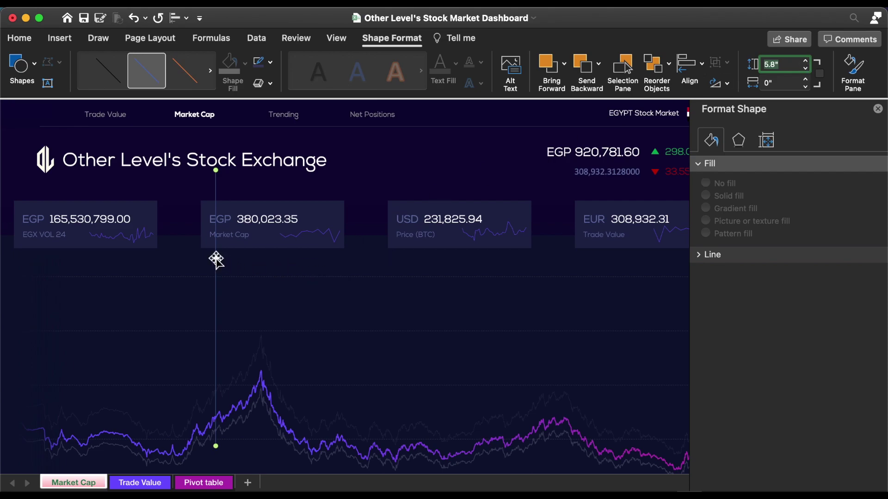
# - Spread copies of the vertical line across the chart, undoing a misplaced move
pyautogui.scroll(-3, 220, 258)
pyautogui.moveTo(220, 258)
pyautogui.mouseDown()
pyautogui.moveTo(218, 245)
pyautogui.moveTo(215, 341)
pyautogui.mouseUp()
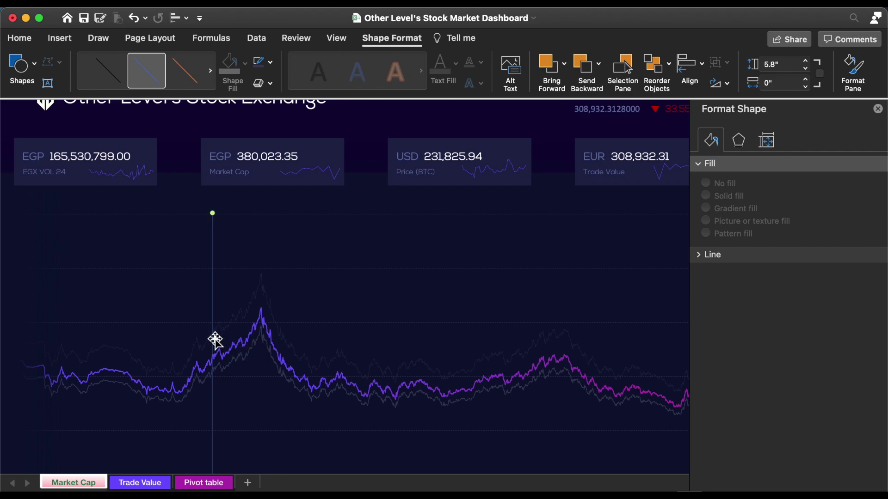
pyautogui.moveTo(213, 234)
pyautogui.mouseDown()
pyautogui.moveTo(364, 259)
pyautogui.moveTo(497, 242)
pyautogui.moveTo(650, 243)
pyautogui.mouseUp()
pyautogui.press('super+z')
pyautogui.scroll(-3, 559, 223)
pyautogui.hscroll(3, 559, 224)
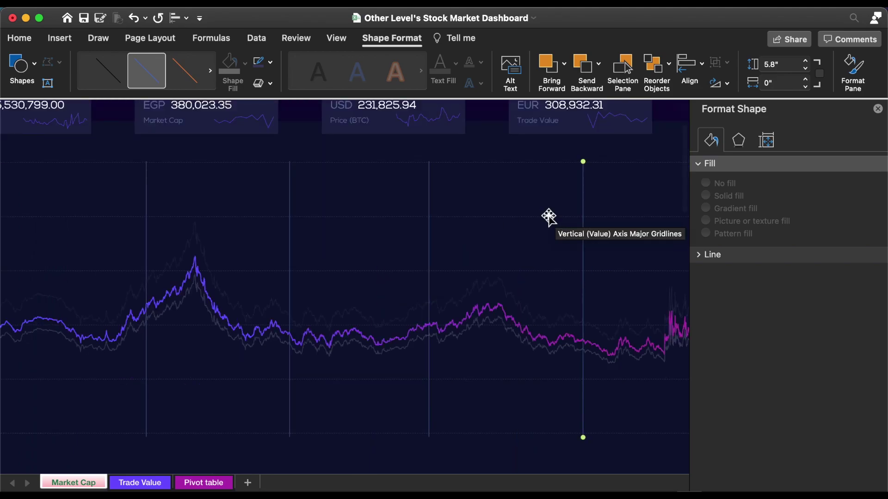
# - Select all four vertical lines and distribute them horizontally with equal spacing
pyautogui.keyDown('shift'); pyautogui.click(431, 191); pyautogui.keyUp('shift')
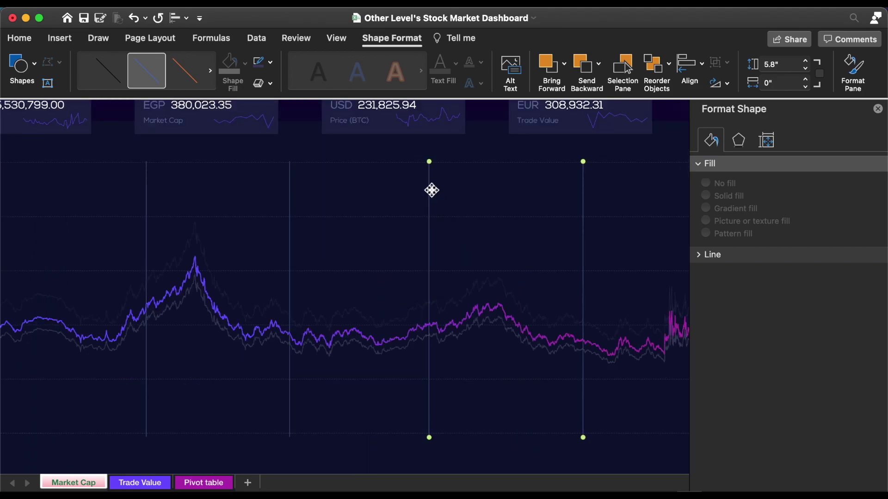
pyautogui.keyDown('shift'); pyautogui.click(290, 191); pyautogui.keyUp('shift')
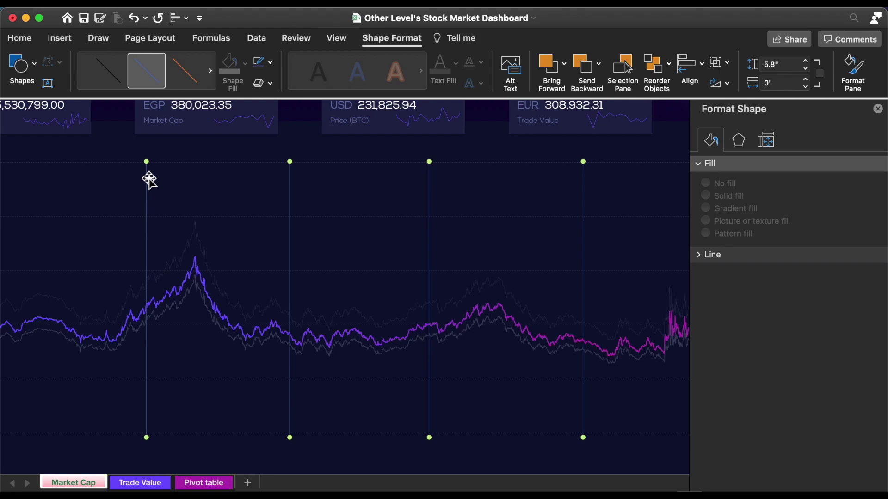
pyautogui.hscroll(-3, 149, 179)
pyautogui.hscroll(2, 149, 179)
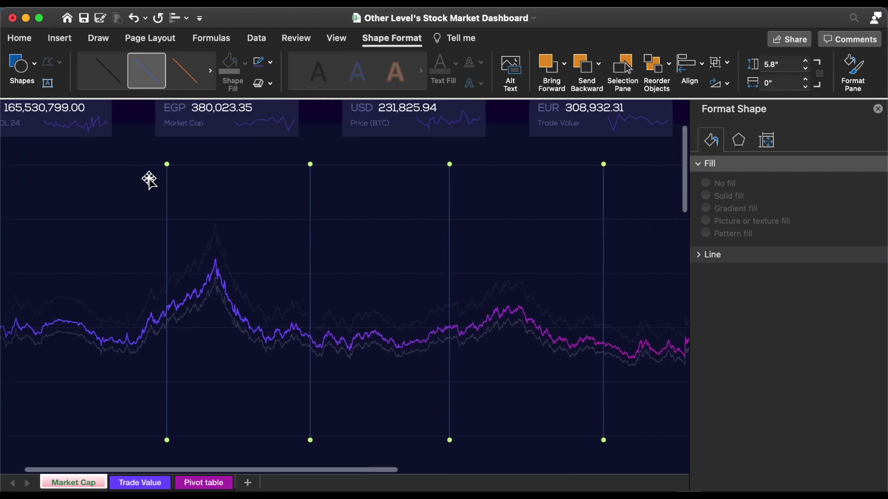
pyautogui.click(176, 18)
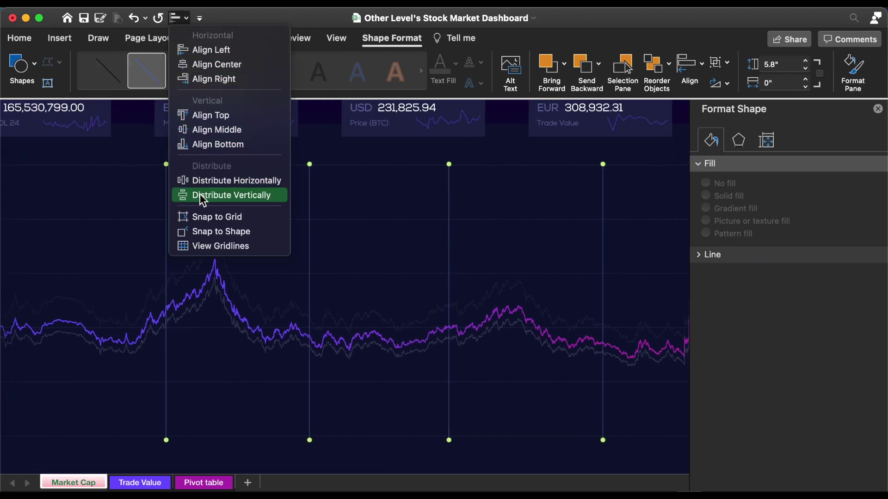
pyautogui.click(206, 182)
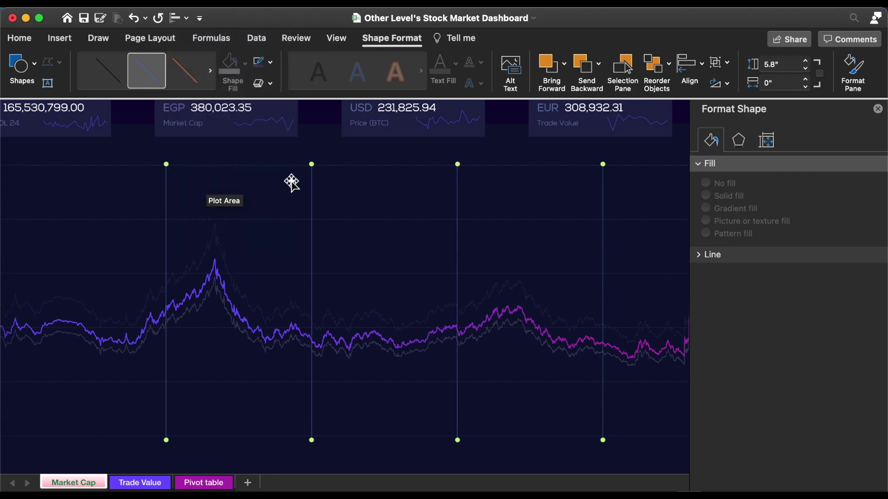
# - Set the four vertical lines to 0.25 pt width and the custom colour 3B405E
pyautogui.click(706, 255)
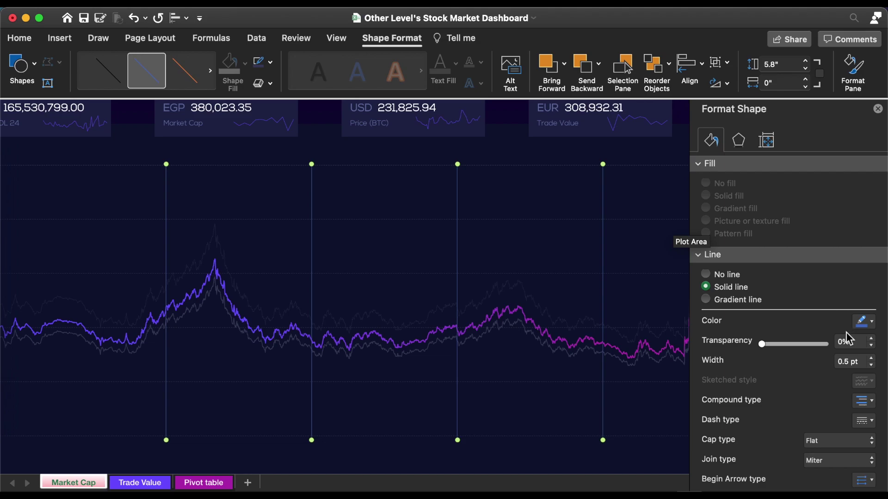
pyautogui.click(871, 365)
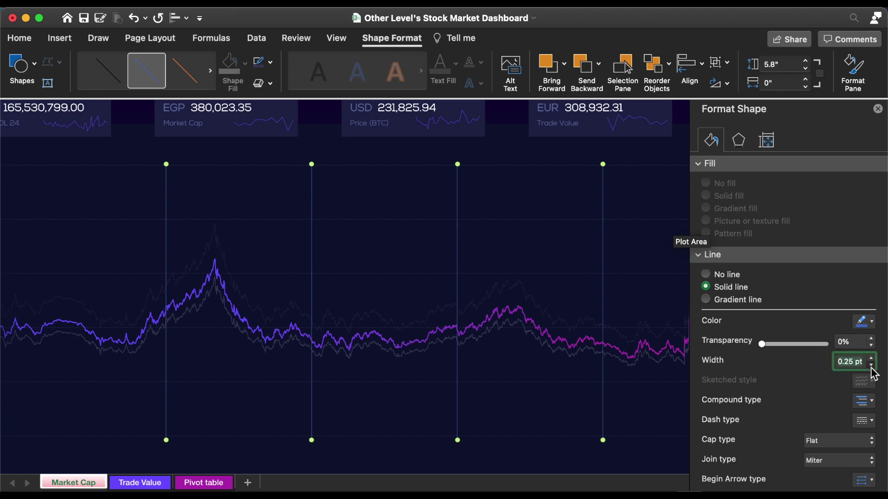
pyautogui.click(871, 323)
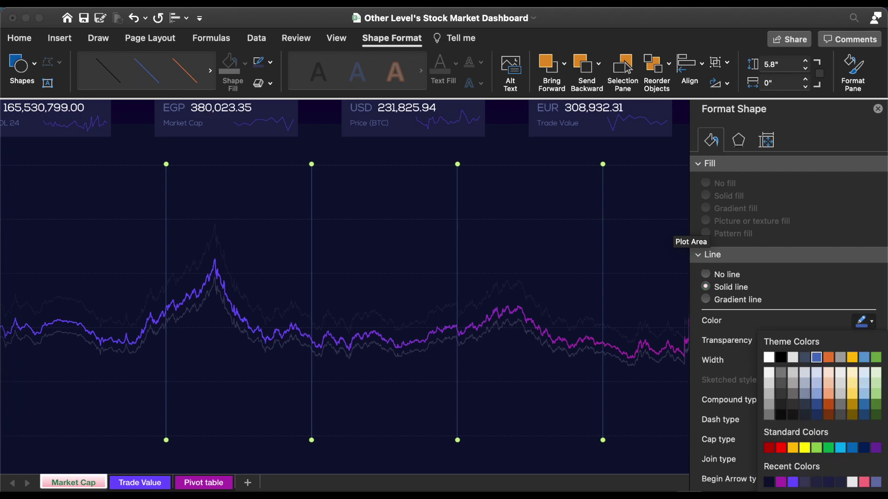
pyautogui.click(795, 494)
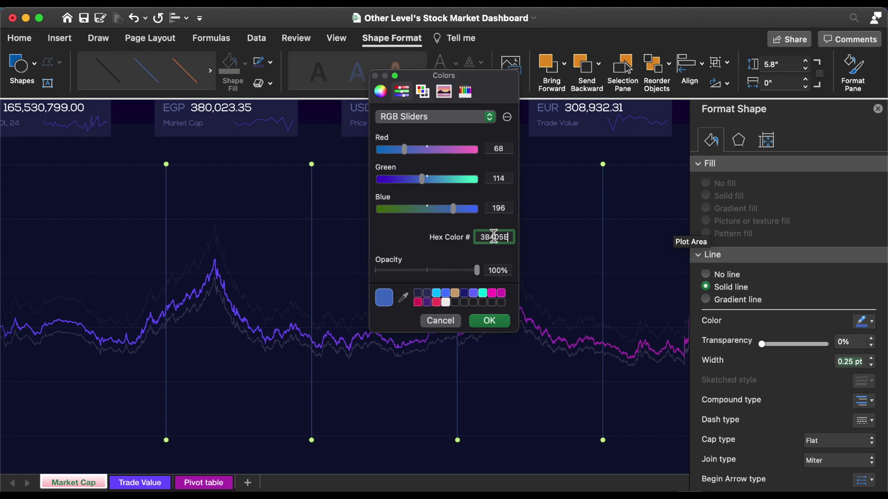
pyautogui.click(489, 321)
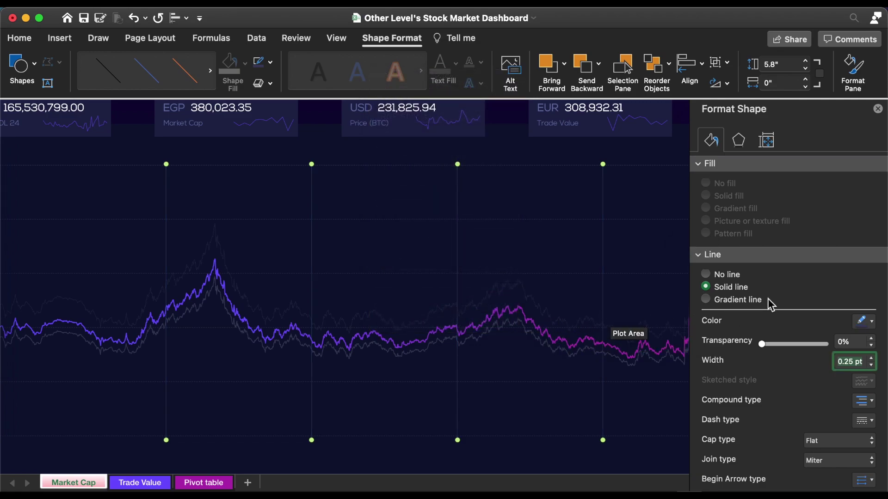
pyautogui.press('super+z')
# - Group the four lines, set 75% line transparency, and shorten them from the bottom
pyautogui.rightClick(340, 219)
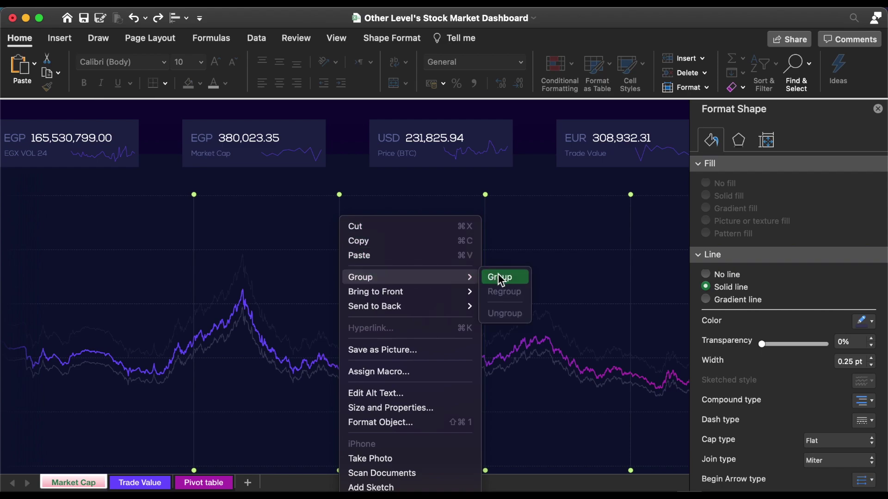
pyautogui.click(501, 277)
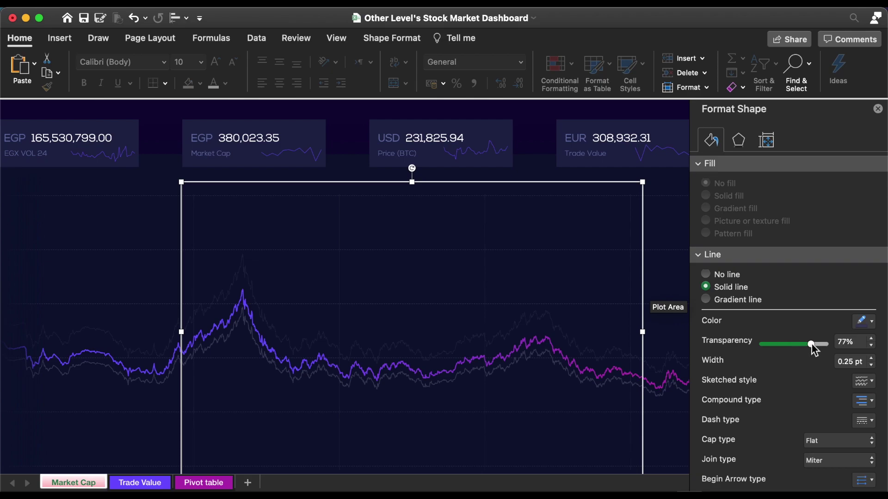
pyautogui.click(871, 345)
pyautogui.moveTo(571, 352)
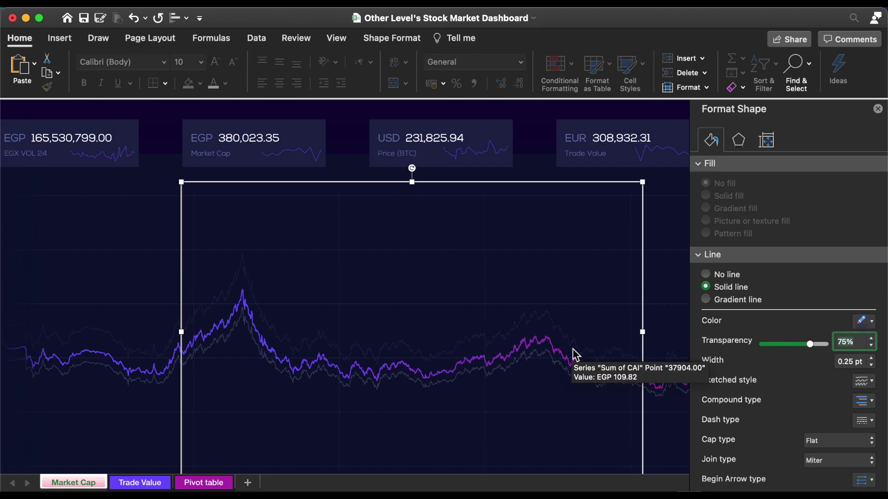
pyautogui.scroll(-5, 573, 355)
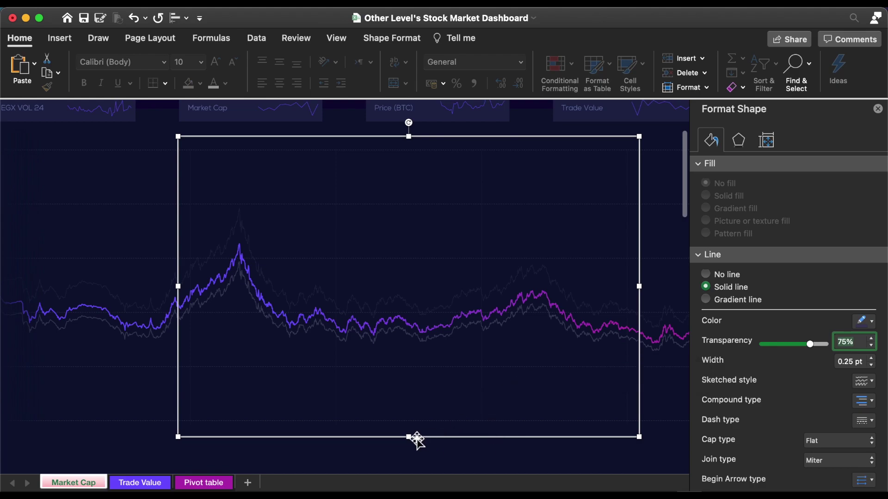
pyautogui.moveTo(410, 437); pyautogui.dragTo(412, 419)
pyautogui.scroll(3, 421, 407)
pyautogui.hscroll(2, 421, 407)
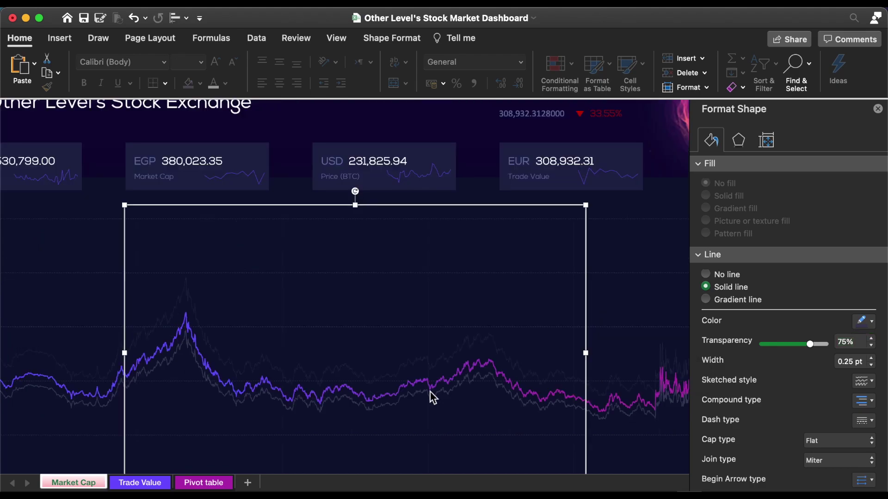
pyautogui.scroll(-5, 262, 335)
pyautogui.hscroll(-2, 262, 334)
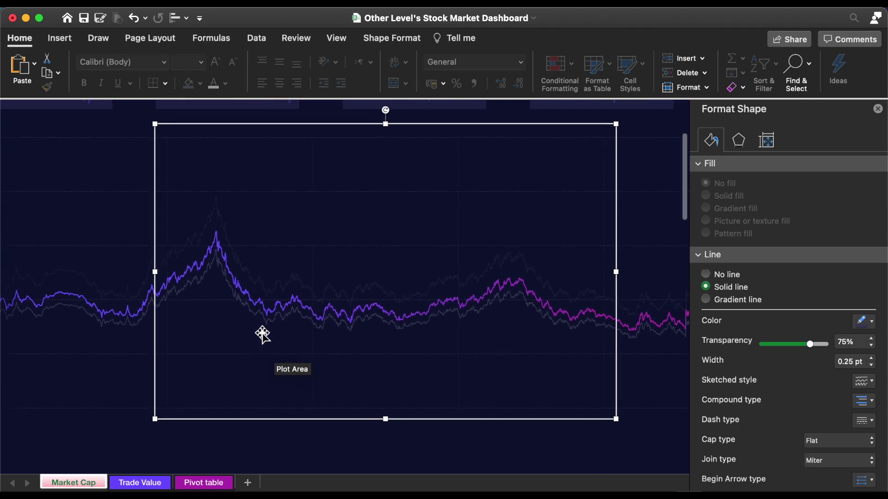
pyautogui.click(214, 423)
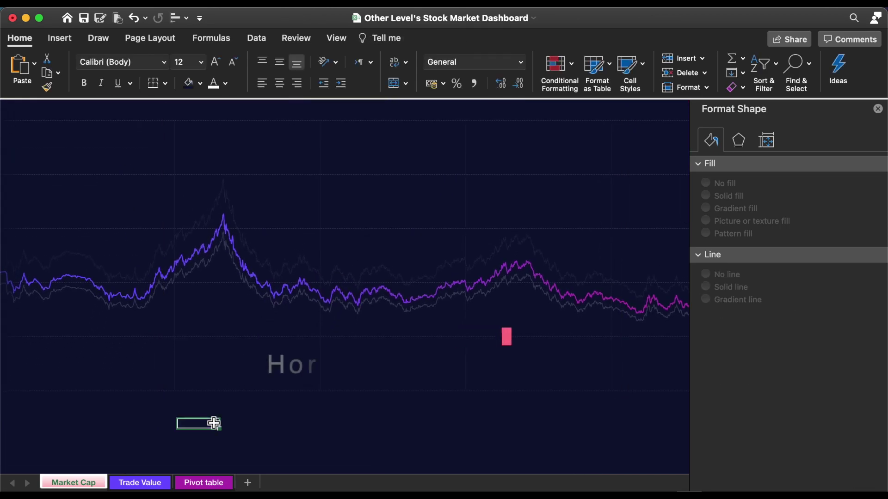
# - Draw a small oval below the chart and size it to 0.08 by 0.08 inches
pyautogui.click(58, 39)
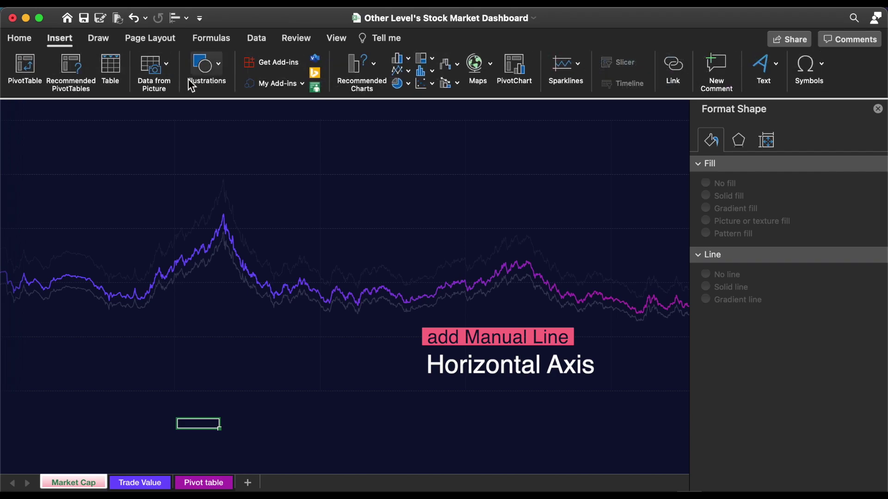
pyautogui.click(209, 70)
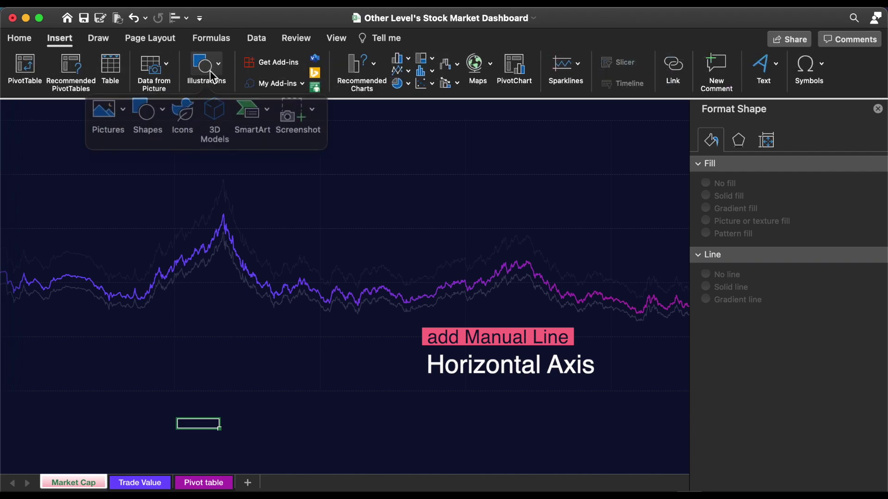
pyautogui.click(160, 112)
pyautogui.click(244, 146)
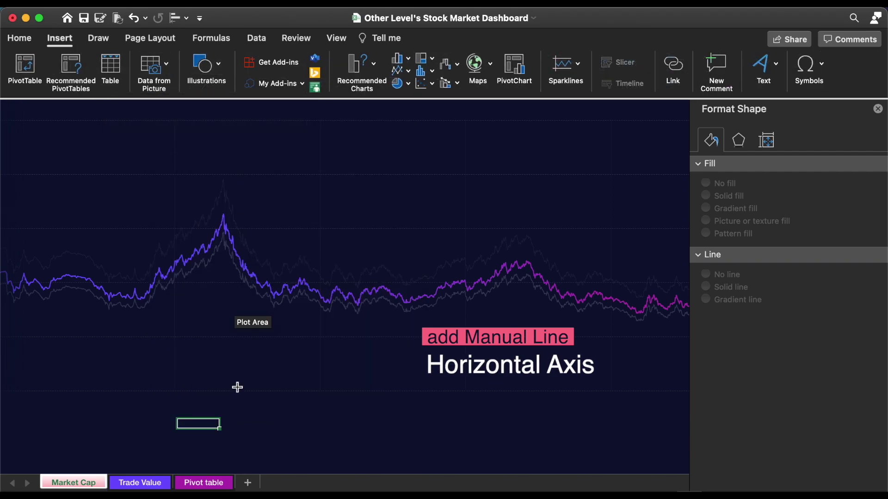
pyautogui.moveTo(227, 429); pyautogui.dragTo(262, 447)
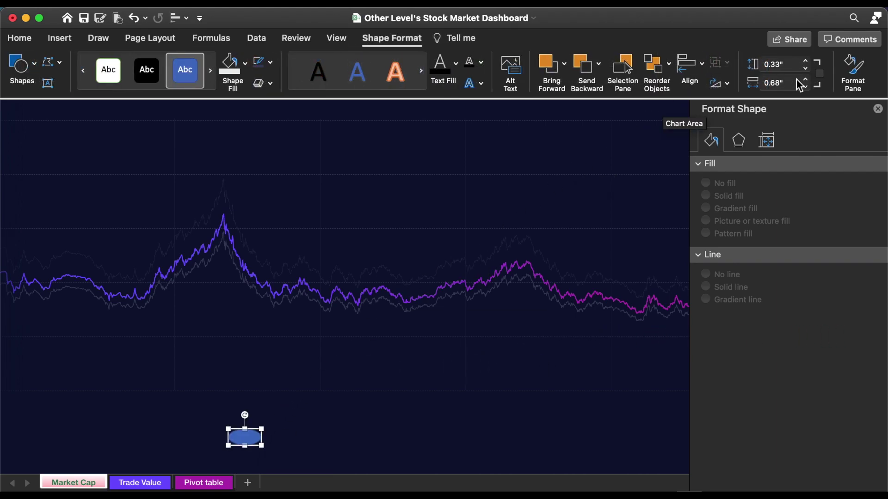
pyautogui.click(789, 67)
pyautogui.write('0.08')
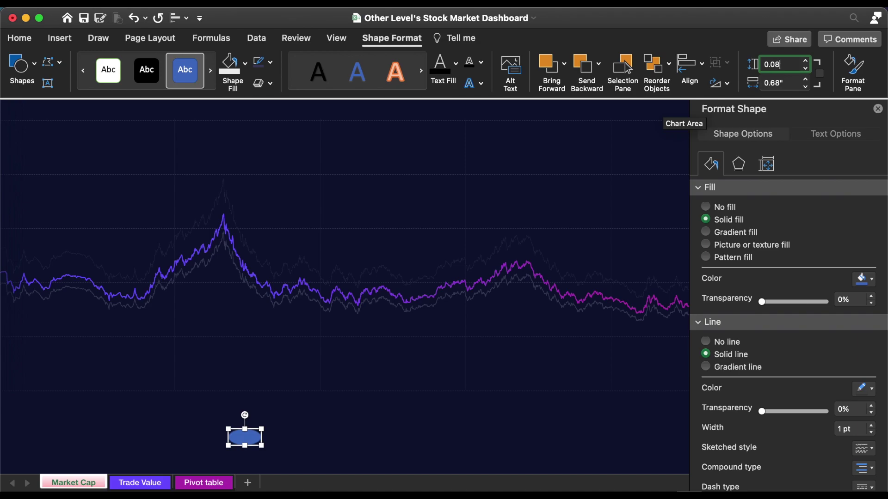
pyautogui.press('Return')
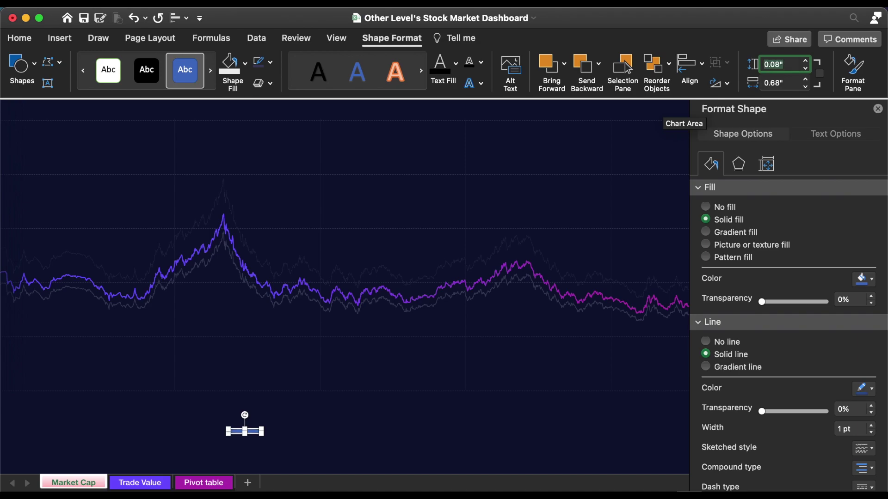
pyautogui.click(790, 86)
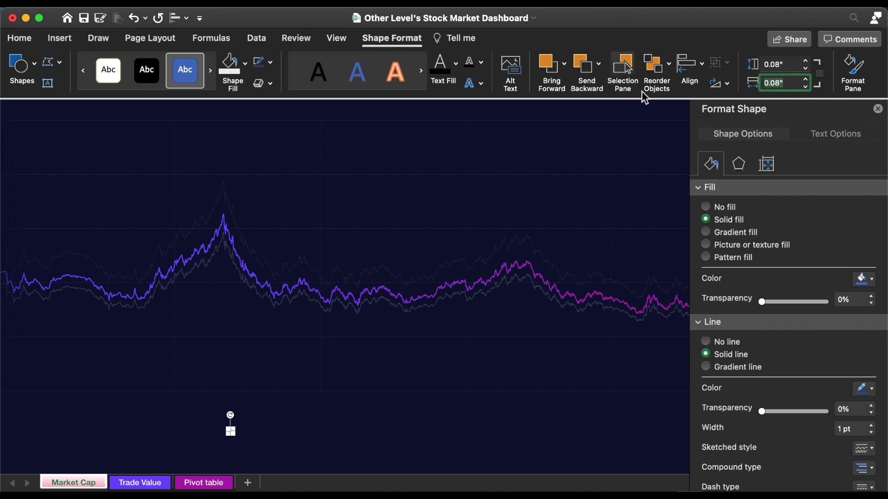
# - Remove the dot's outline and fill it white
pyautogui.click(271, 62)
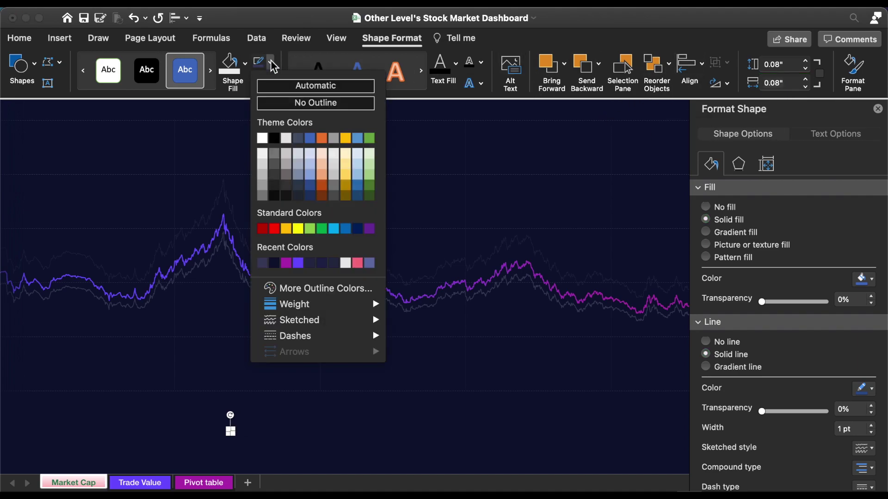
pyautogui.click(280, 102)
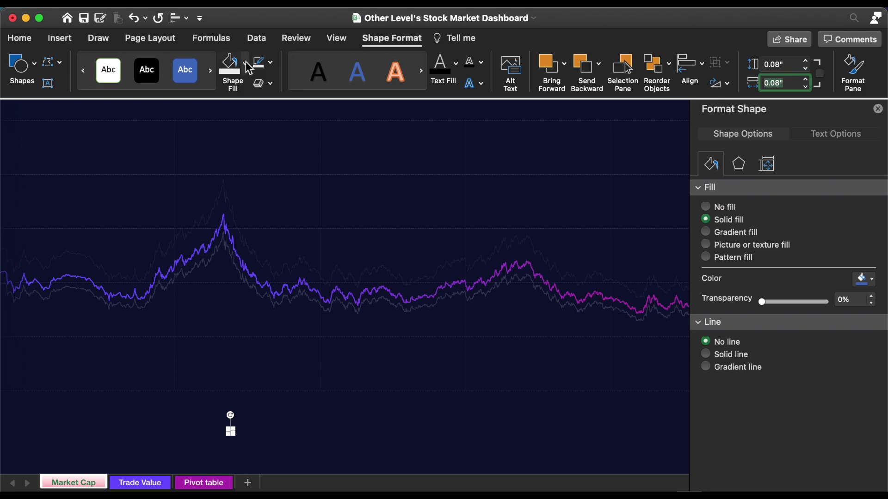
pyautogui.click(246, 63)
pyautogui.click(228, 143)
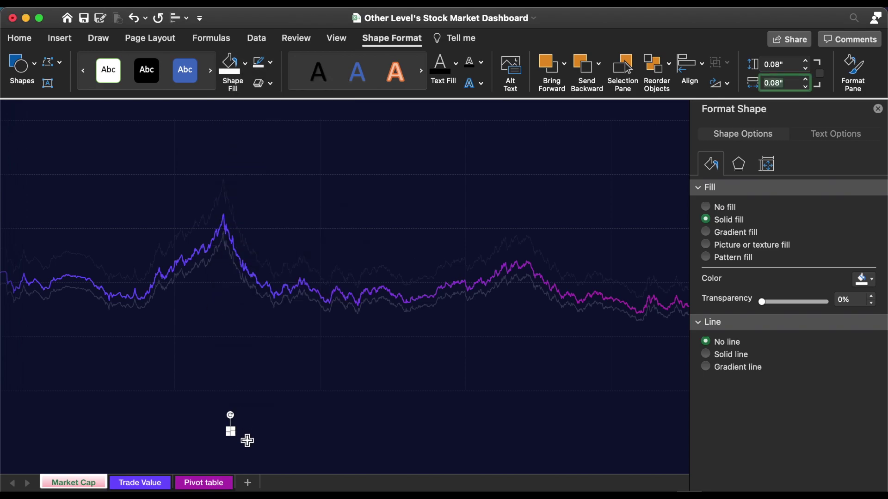
# - Move the dot to the left under the chart and duplicate it along the row
pyautogui.scroll(1, 233, 434)
pyautogui.scroll(2, 235, 434)
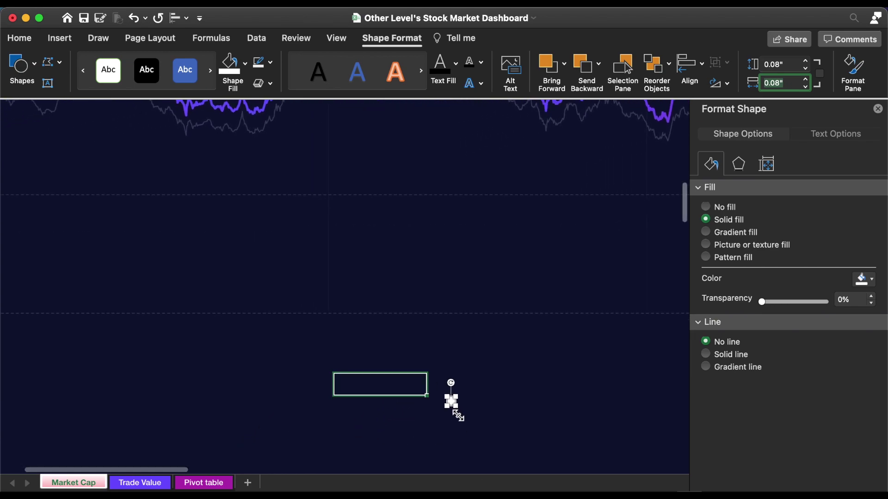
pyautogui.moveTo(453, 402); pyautogui.dragTo(61, 313)
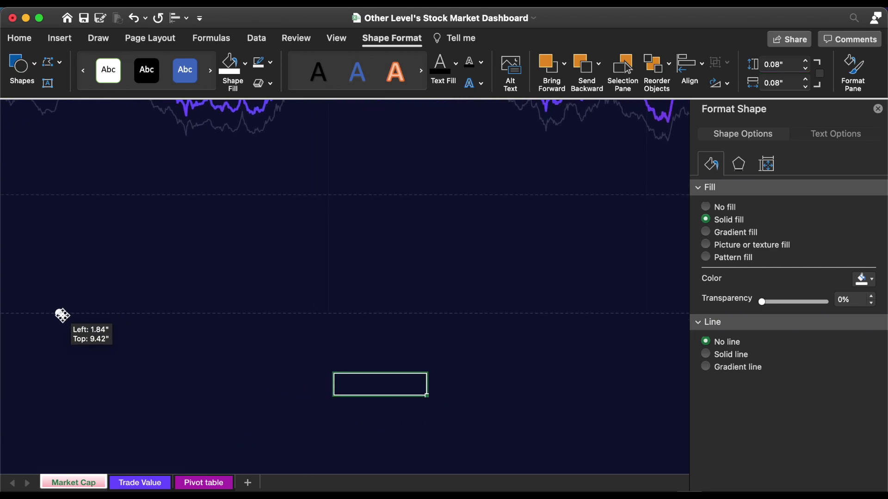
pyautogui.moveTo(429, 339); pyautogui.dragTo(591, 345)
pyautogui.scroll(-3, 239, 374)
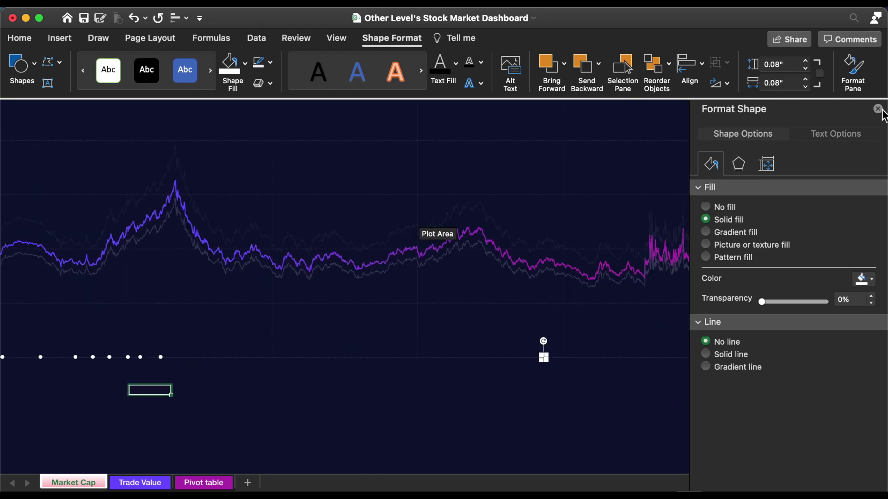
# - Select all nine dots and distribute them horizontally with equal spacing
pyautogui.keyDown('shift'); pyautogui.click(161, 357); pyautogui.keyUp('shift')
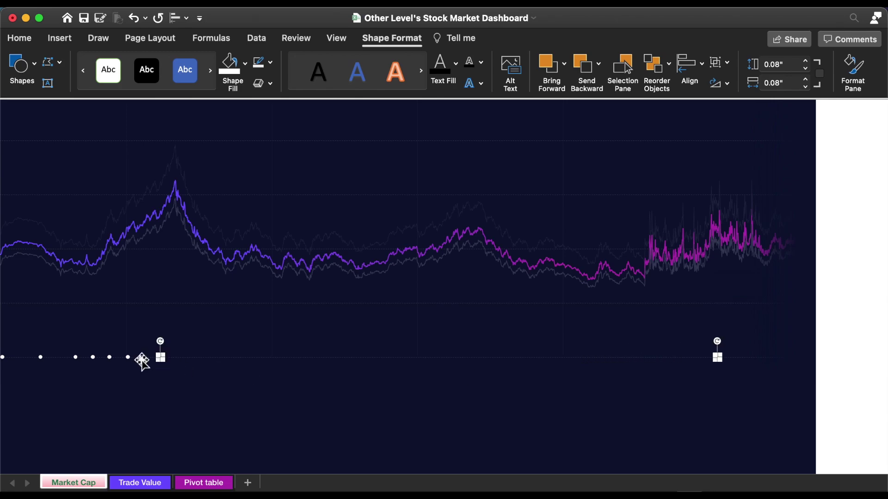
pyautogui.scroll(2, 150, 356)
pyautogui.hscroll(-5, 150, 356)
pyautogui.keyDown('shift'); pyautogui.click(324, 365); pyautogui.keyUp('shift')
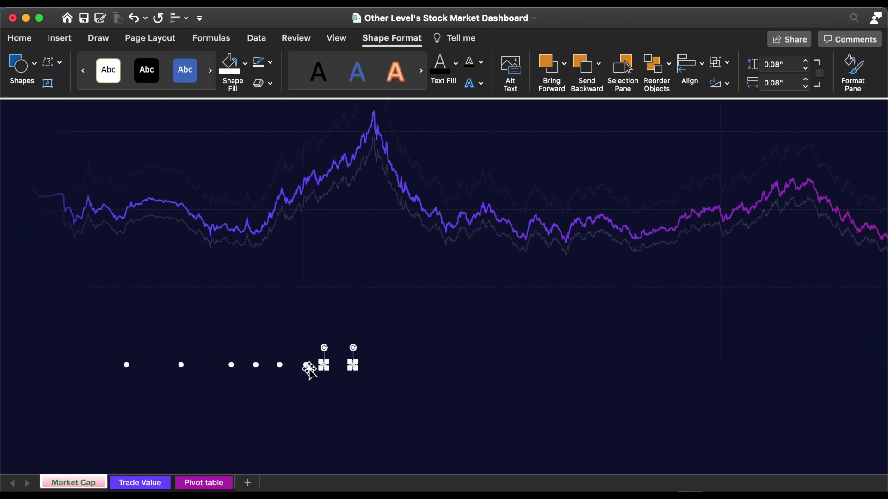
pyautogui.keyDown('shift'); pyautogui.click(305, 365); pyautogui.keyUp('shift')
pyautogui.keyDown('shift'); pyautogui.click(279, 366); pyautogui.keyUp('shift')
pyautogui.keyDown('shift'); pyautogui.click(256, 365); pyautogui.keyUp('shift')
pyautogui.keyDown('shift'); pyautogui.click(231, 365); pyautogui.keyUp('shift')
pyautogui.keyDown('shift'); pyautogui.click(181, 366); pyautogui.keyUp('shift')
pyautogui.keyDown('shift'); pyautogui.click(127, 366); pyautogui.keyUp('shift')
pyautogui.scroll(-2, 139, 363)
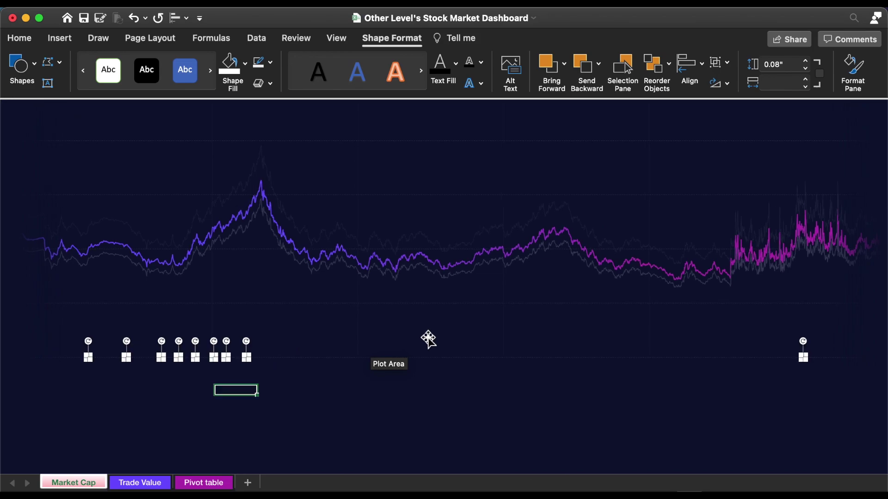
pyautogui.click(8, 44)
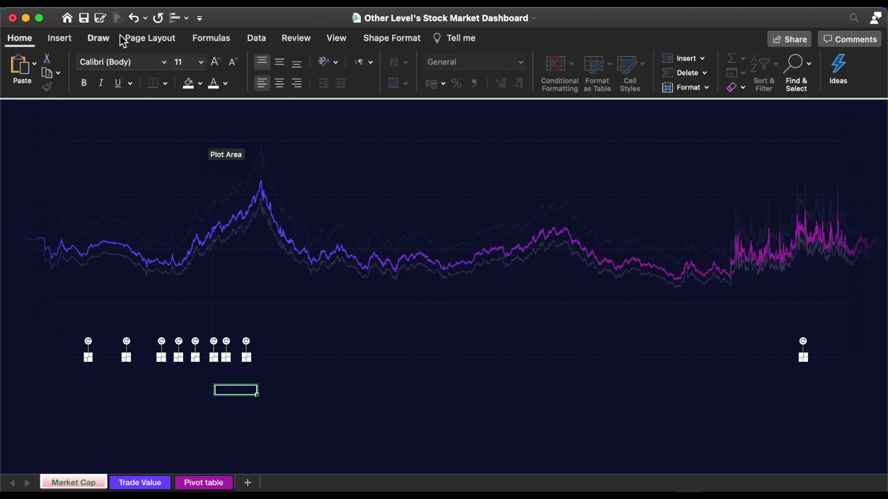
pyautogui.click(188, 19)
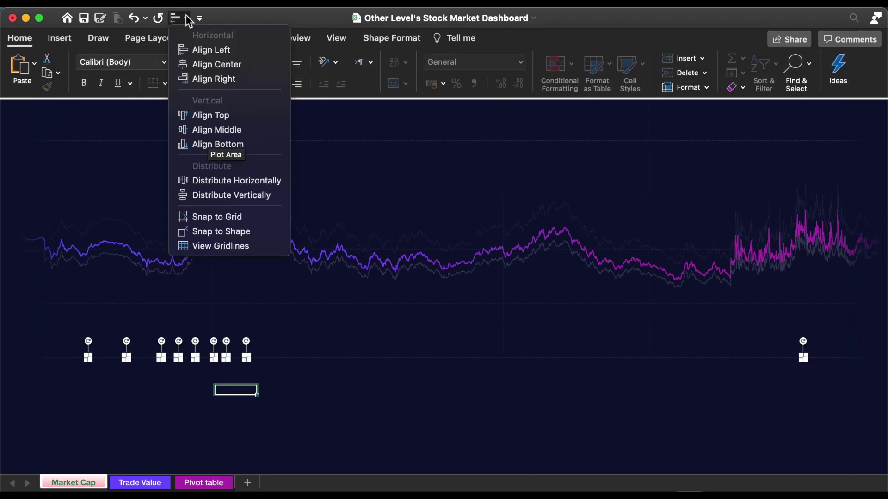
pyautogui.click(184, 181)
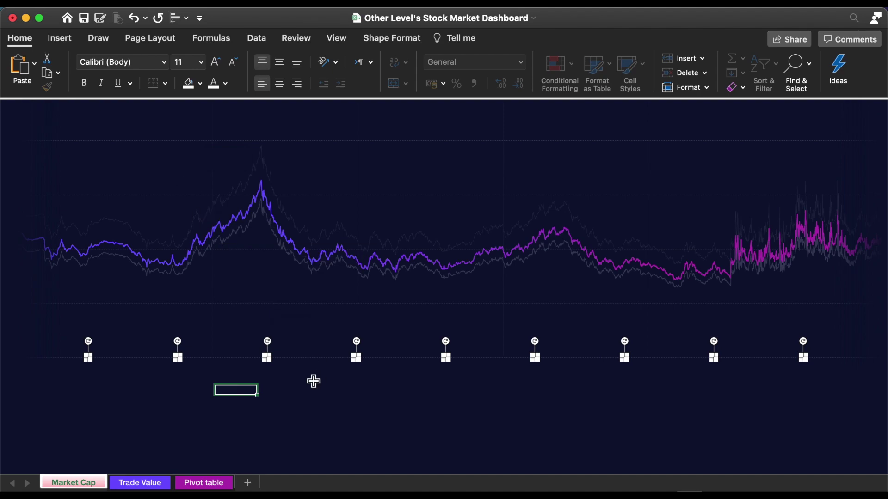
# - Align the nine white dots along their middles and group them into one object
pyautogui.rightClick(272, 364)
pyautogui.moveTo(305, 337)
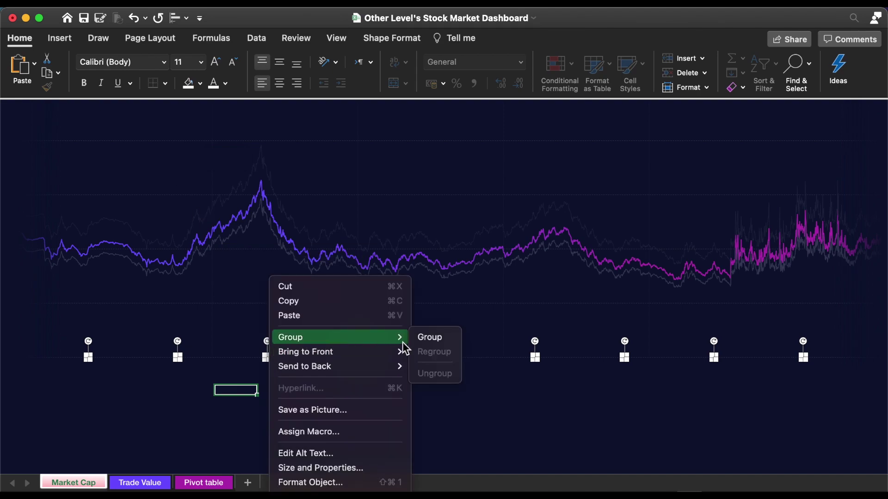
pyautogui.click(187, 19)
pyautogui.click(185, 18)
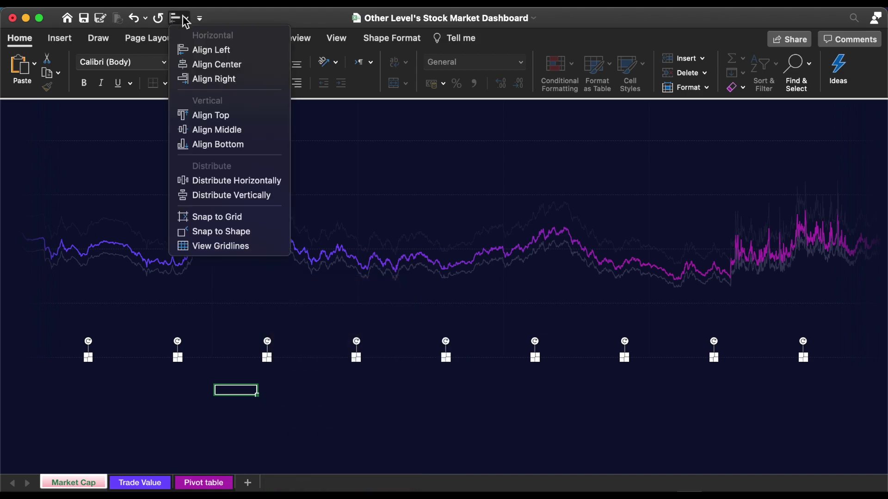
pyautogui.click(208, 131)
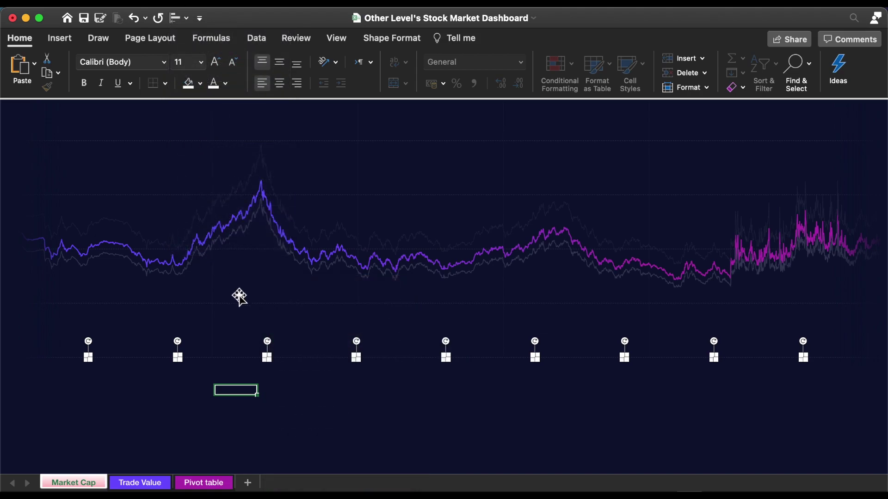
pyautogui.rightClick(267, 355)
pyautogui.moveTo(304, 351)
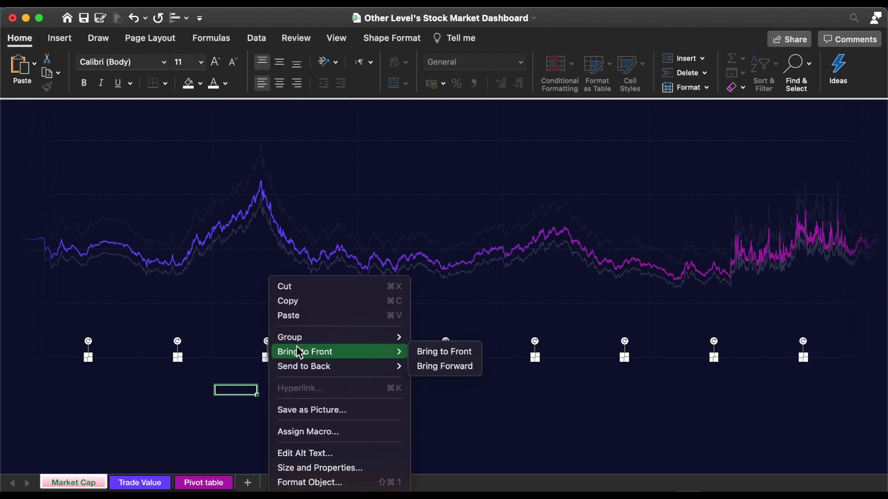
pyautogui.click(427, 340)
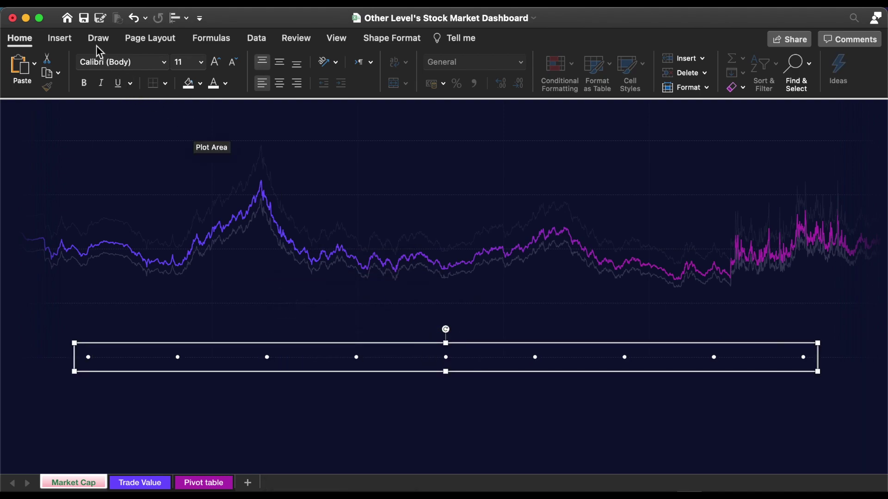
# - Draw a straight line below the dots and set its height to 0 so it is flat
pyautogui.click(60, 37)
pyautogui.click(206, 69)
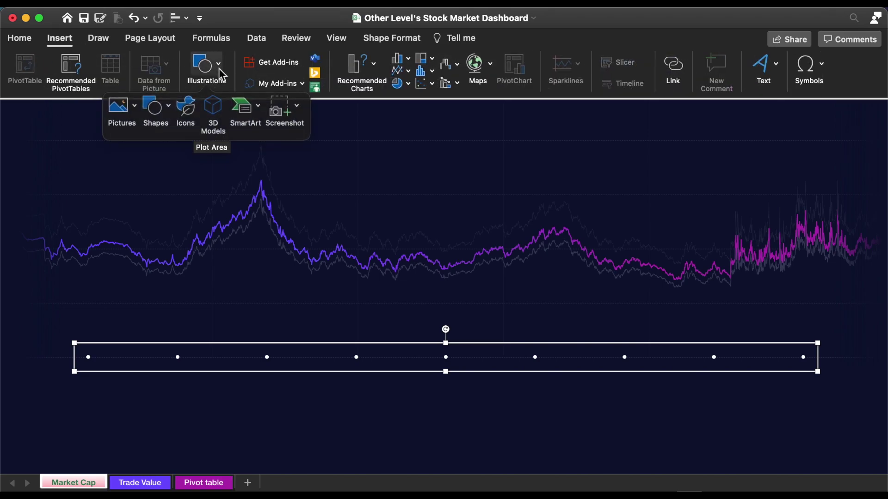
pyautogui.click(158, 114)
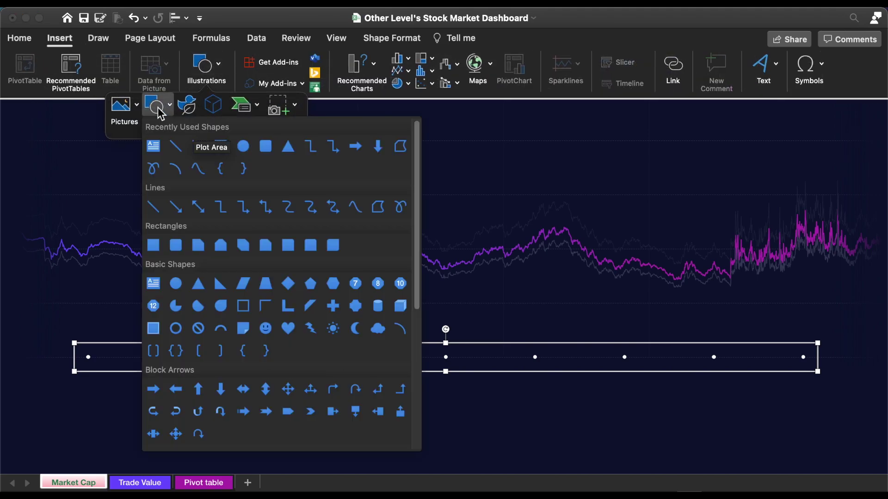
pyautogui.click(175, 146)
pyautogui.moveTo(49, 386); pyautogui.dragTo(597, 407)
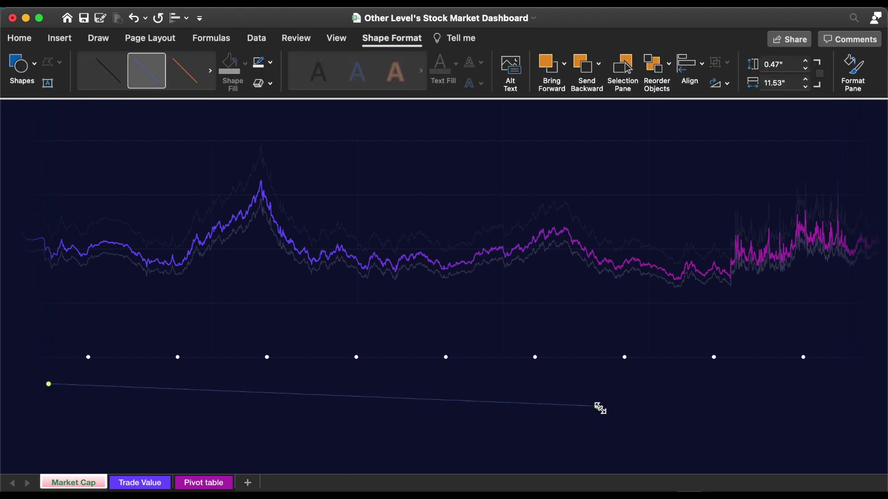
pyautogui.tripleClick(802, 69)
pyautogui.write('0')
pyautogui.press('Return')
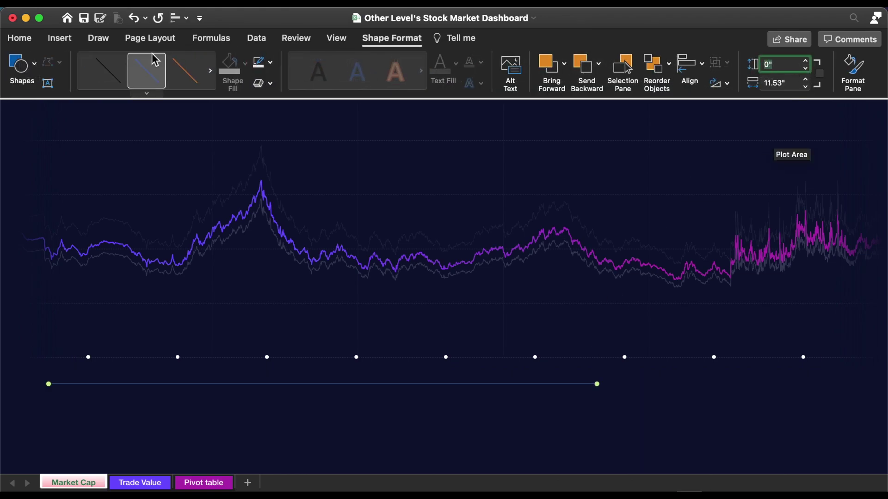
# - Make the line grey, move it onto the dots and extend it to 18.76" across the chart
pyautogui.click(271, 63)
pyautogui.click(262, 196)
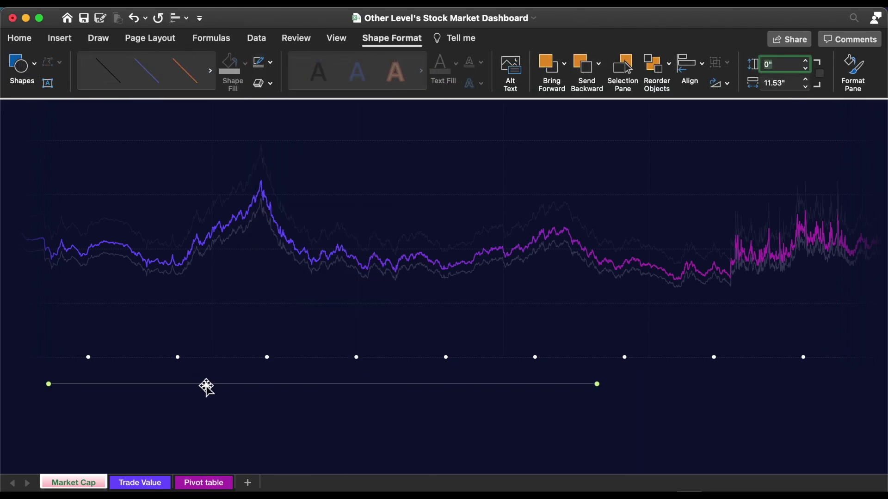
pyautogui.moveTo(206, 386); pyautogui.dragTo(500, 359)
pyautogui.moveTo(347, 360); pyautogui.dragTo(2, 357)
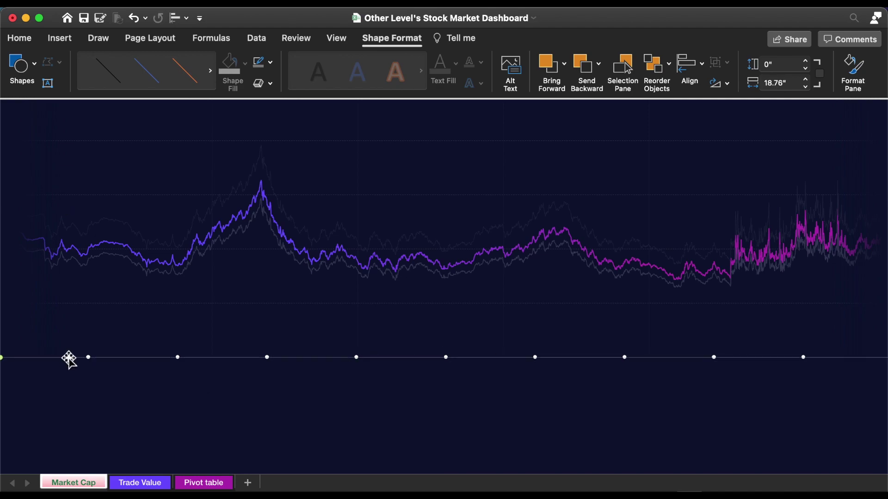
pyautogui.press('Escape')
pyautogui.scroll(3, 99, 56)
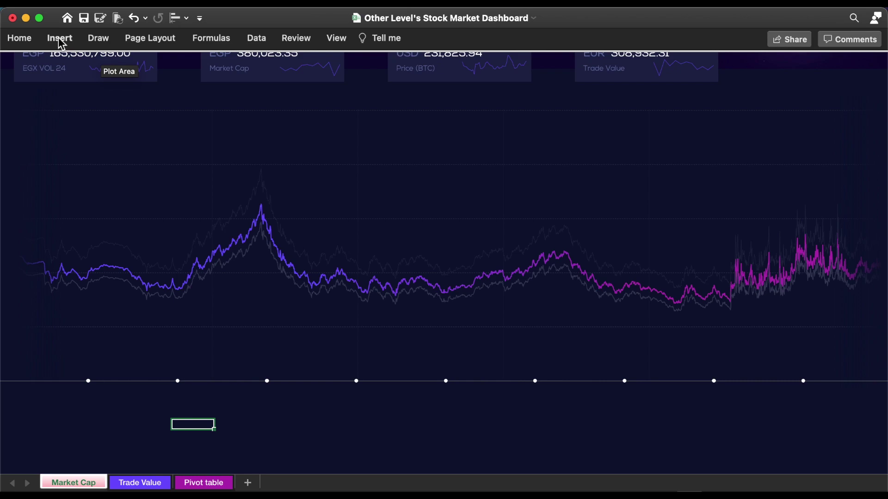
# - Bring up the Shapes gallery again to add another shape
pyautogui.click(60, 40)
pyautogui.click(192, 82)
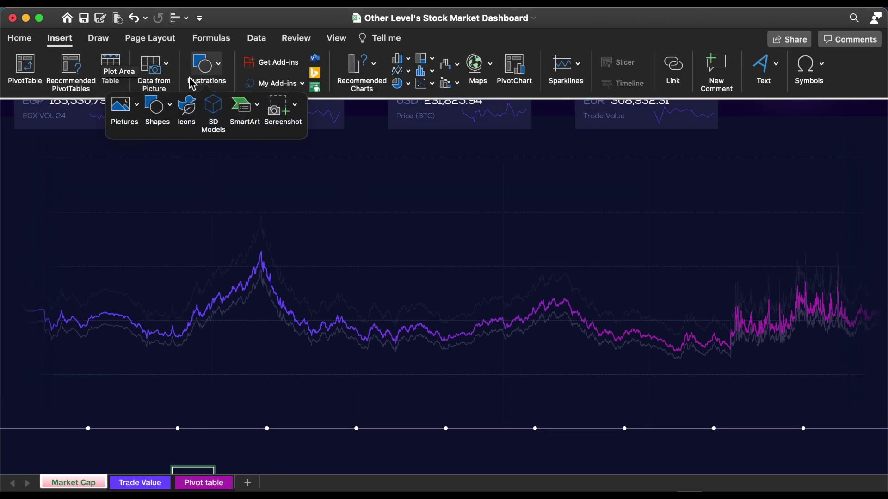
pyautogui.click(161, 110)
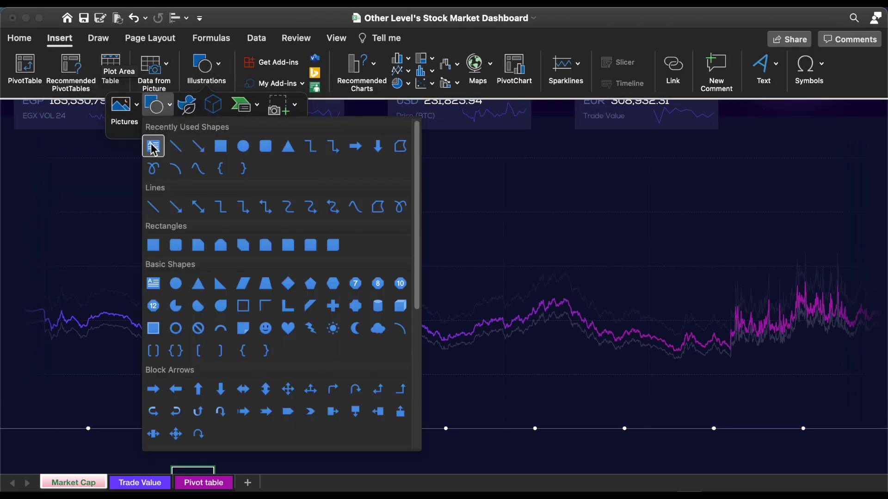
# - Draw a no-fill text box for the 3,343 EGP label and shrink it to fit
pyautogui.click(153, 144)
pyautogui.moveTo(88, 181); pyautogui.dragTo(59, 167)
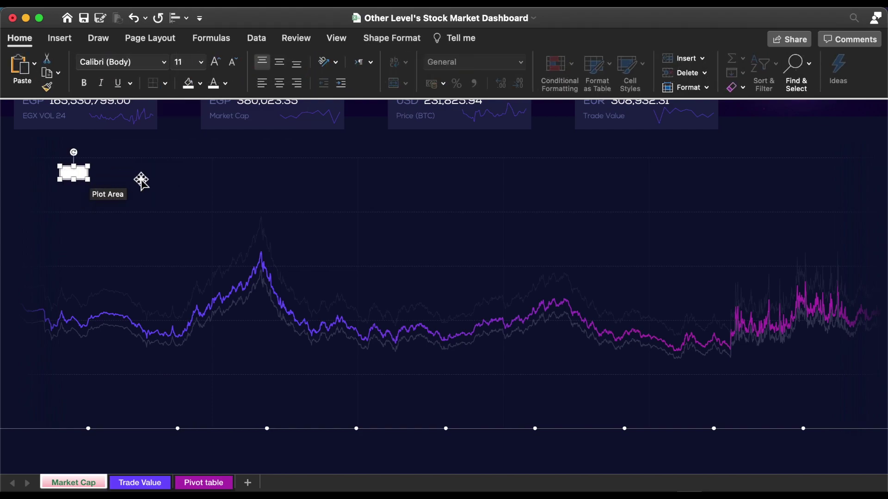
pyautogui.click(200, 83)
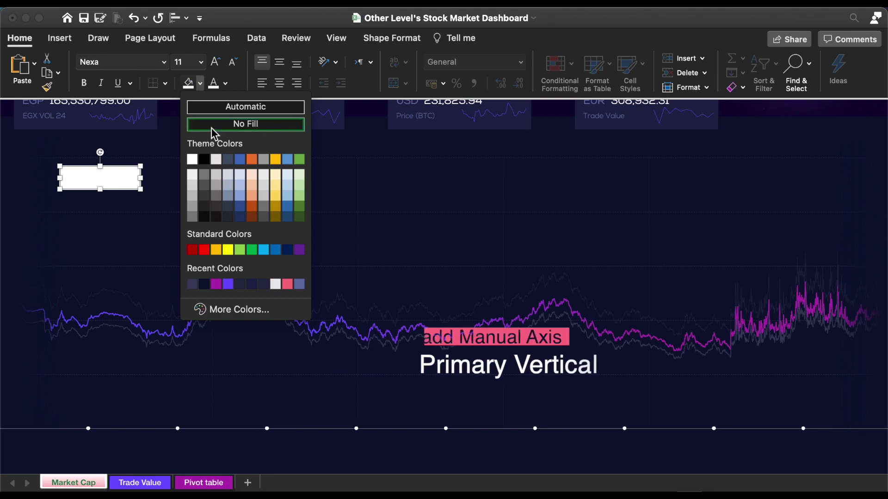
pyautogui.click(214, 121)
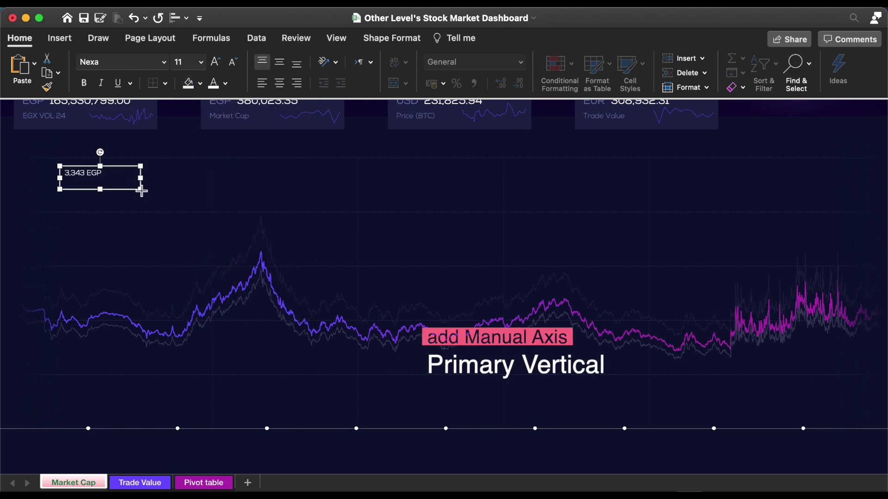
pyautogui.moveTo(140, 190); pyautogui.dragTo(124, 184)
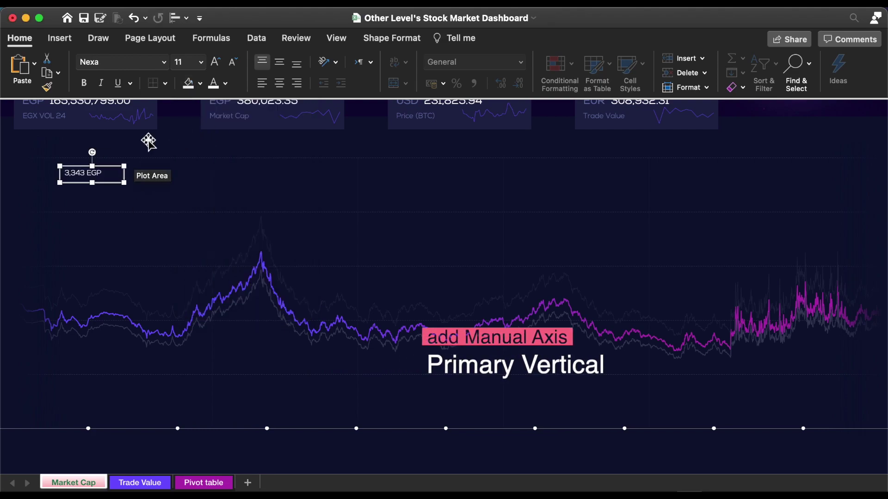
# - Remove the label's outline, place it left of the chart and duplicate it for axis labels
pyautogui.click(385, 39)
pyautogui.click(270, 61)
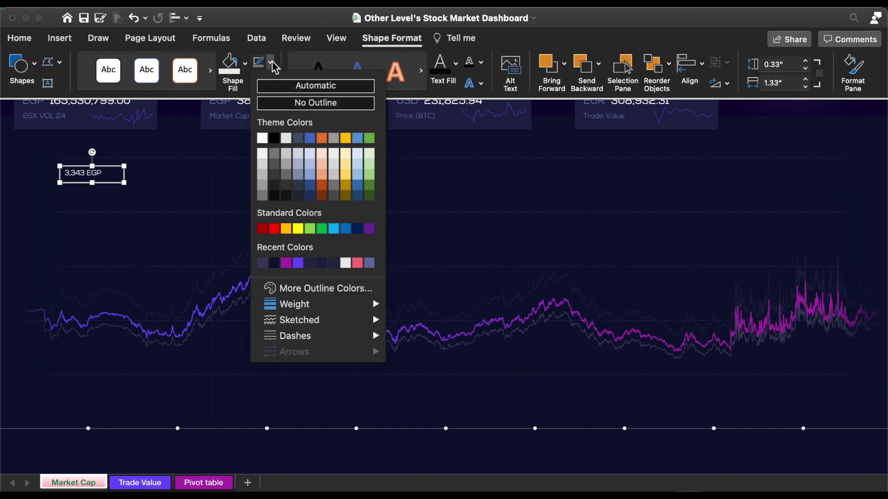
pyautogui.click(287, 102)
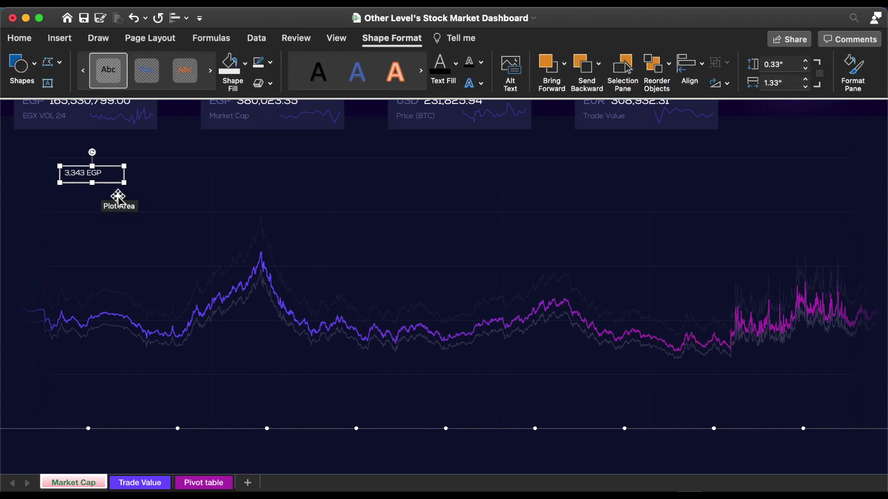
pyautogui.moveTo(112, 184)
pyautogui.mouseDown()
pyautogui.moveTo(93, 170)
pyautogui.moveTo(85, 243)
pyautogui.mouseUp()
pyautogui.press('super+d')
pyautogui.press('super+d')
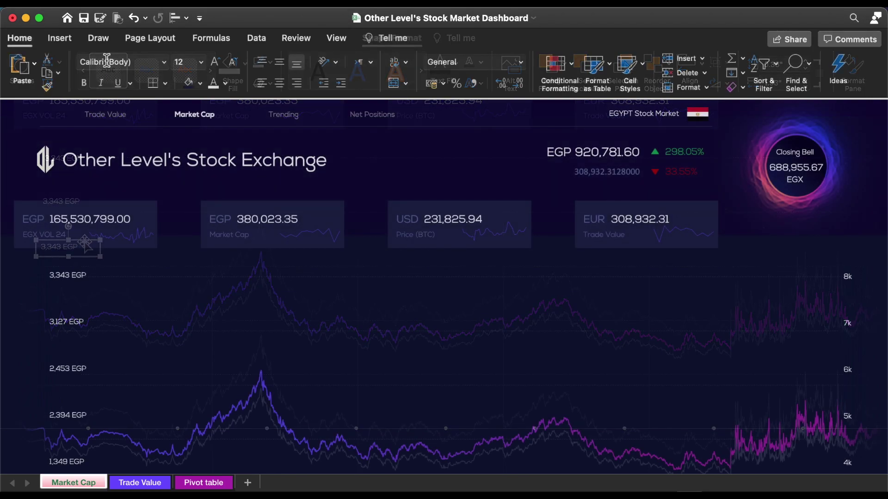
pyautogui.click(60, 39)
# - Draw a text box above the price chart and paste the net long EGP versus G10 caption
pyautogui.click(204, 70)
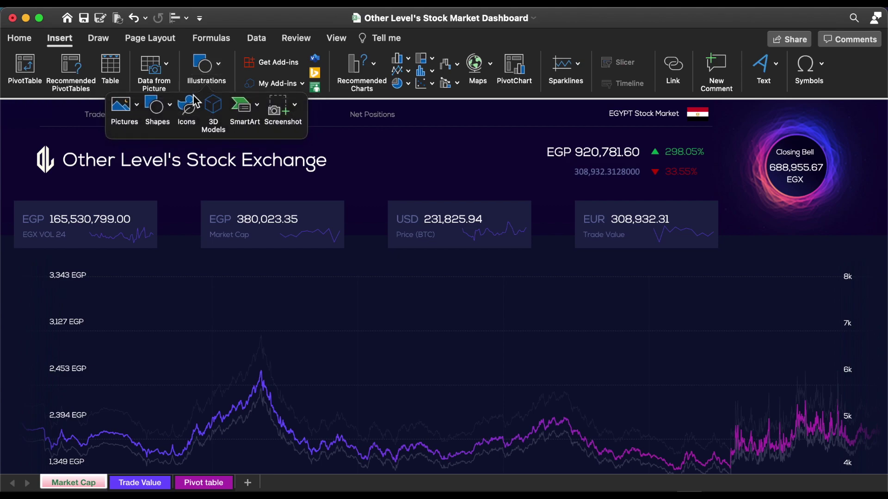
pyautogui.click(170, 113)
pyautogui.click(154, 147)
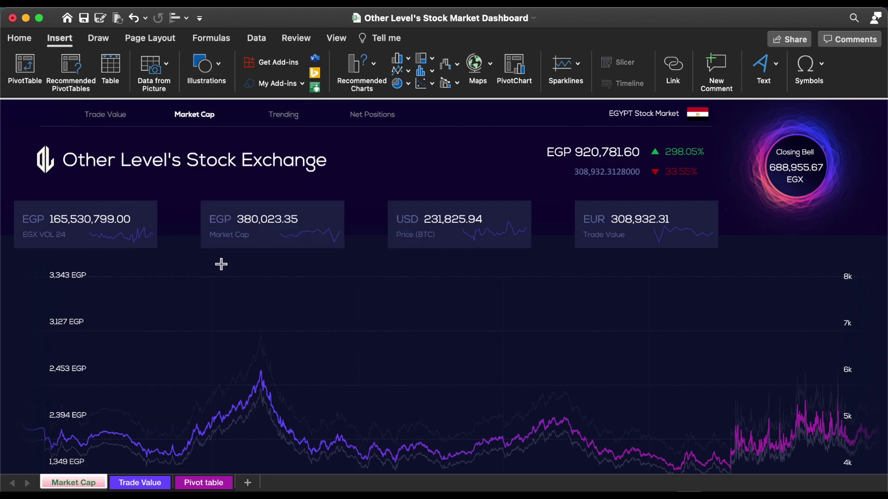
pyautogui.moveTo(220, 262); pyautogui.dragTo(87, 256)
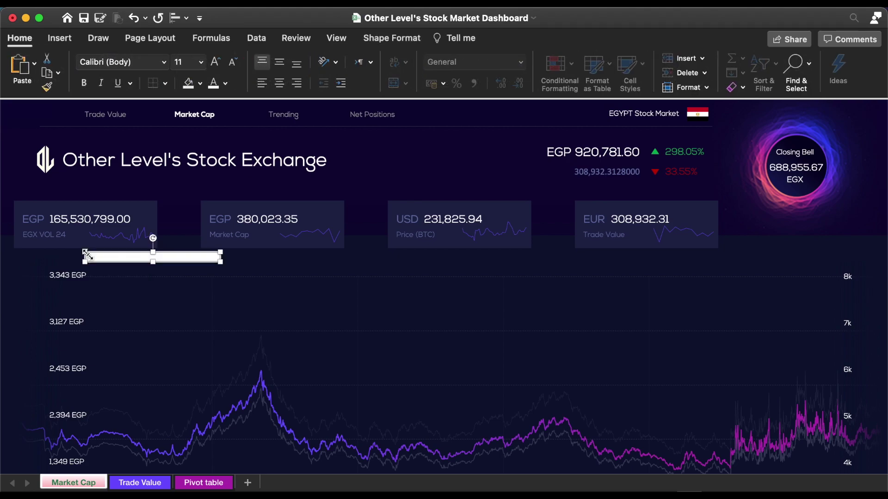
pyautogui.press('super+v')
pyautogui.moveTo(226, 263); pyautogui.dragTo(474, 268)
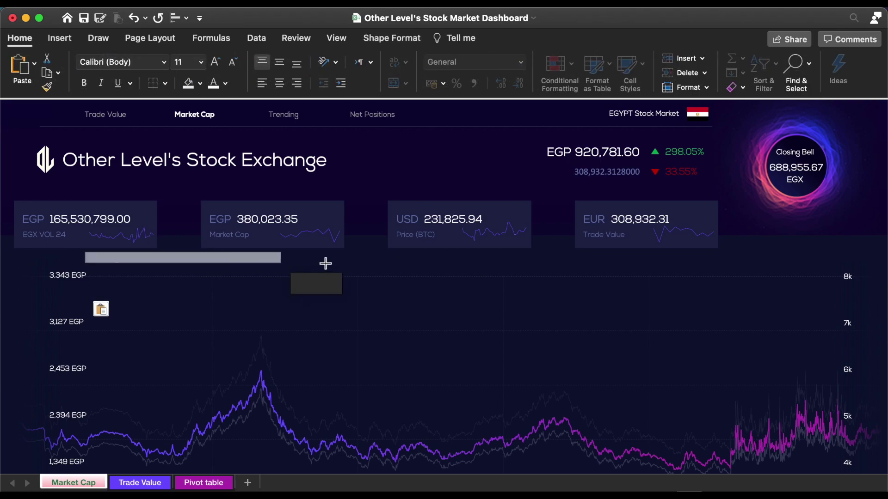
# - Remove the caption's fill and outline, move it to the left edge and widen it to one line
pyautogui.click(200, 83)
pyautogui.click(245, 124)
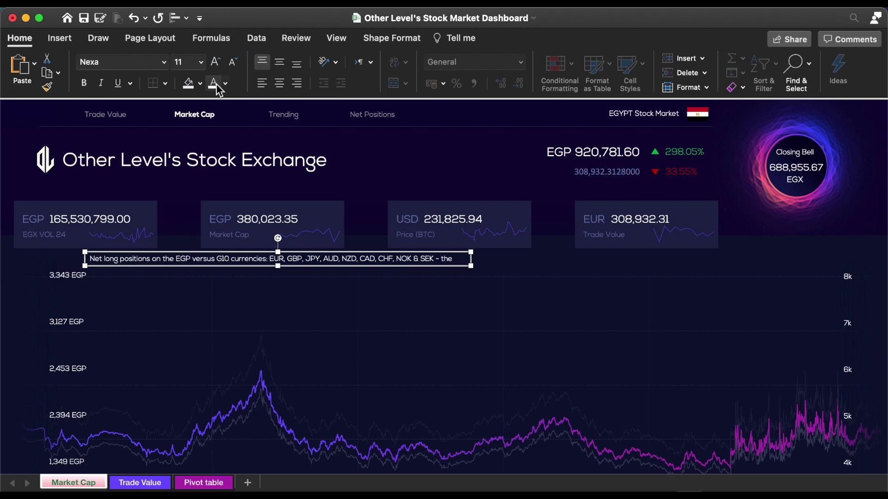
pyautogui.click(391, 38)
pyautogui.click(270, 62)
pyautogui.click(317, 102)
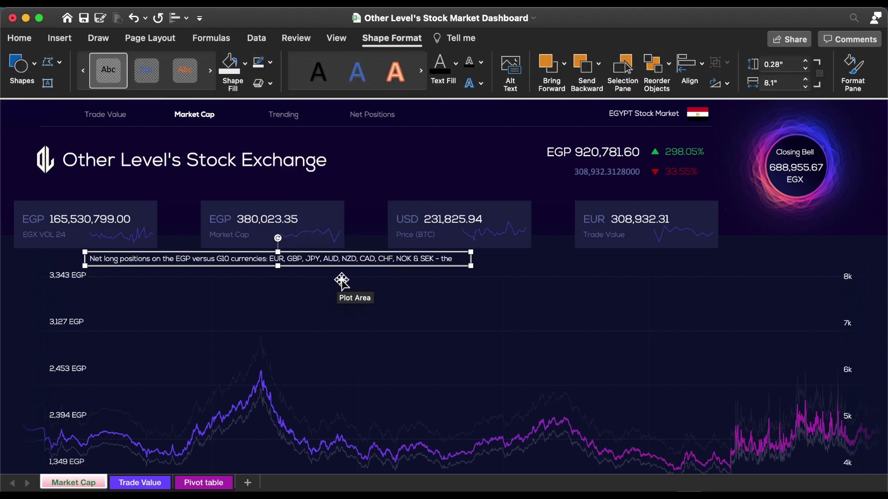
pyautogui.moveTo(341, 281); pyautogui.dragTo(272, 272)
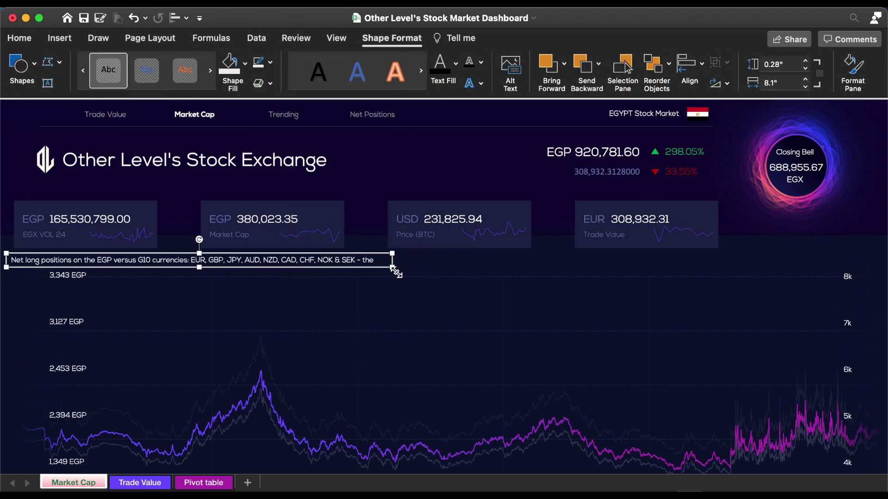
pyautogui.moveTo(395, 272); pyautogui.dragTo(506, 268)
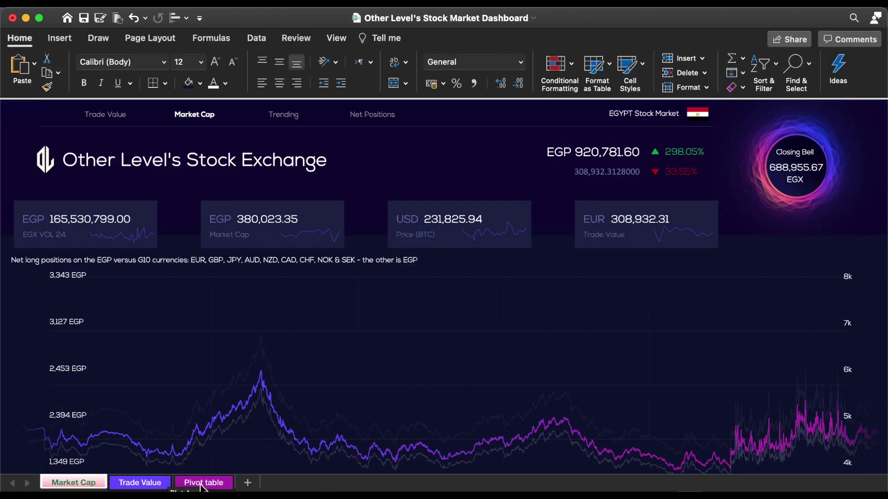
# - On the Pivot table sheet, insert a Pir. Month slicer for the pivot table
pyautogui.click(201, 483)
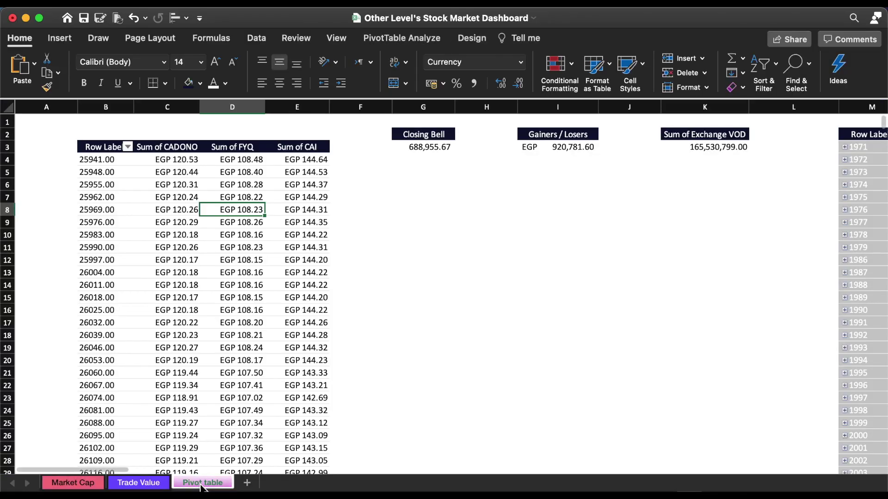
pyautogui.click(60, 38)
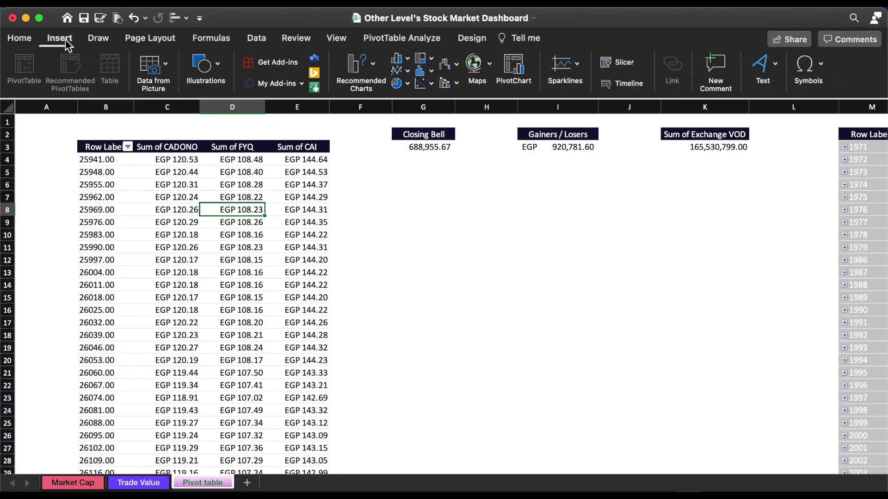
pyautogui.click(620, 62)
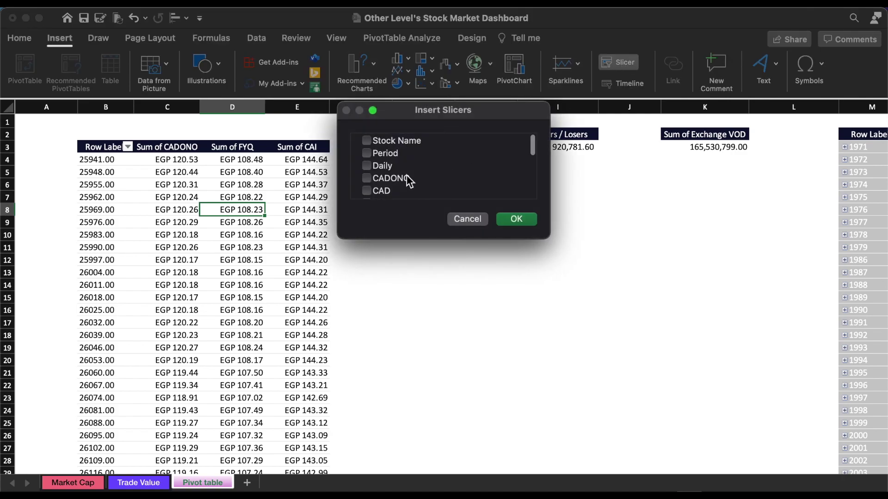
pyautogui.scroll(-2, 371, 174)
pyautogui.scroll(-5, 369, 171)
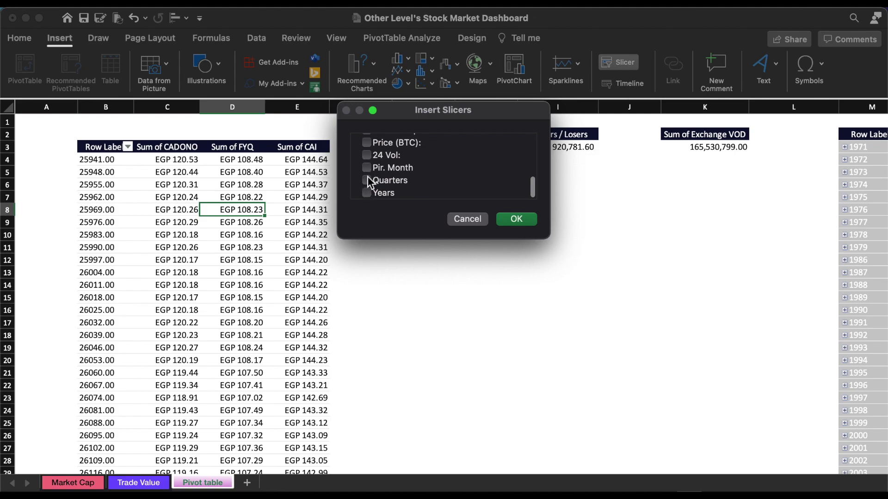
pyautogui.click(513, 219)
pyautogui.moveTo(468, 240); pyautogui.dragTo(322, 240)
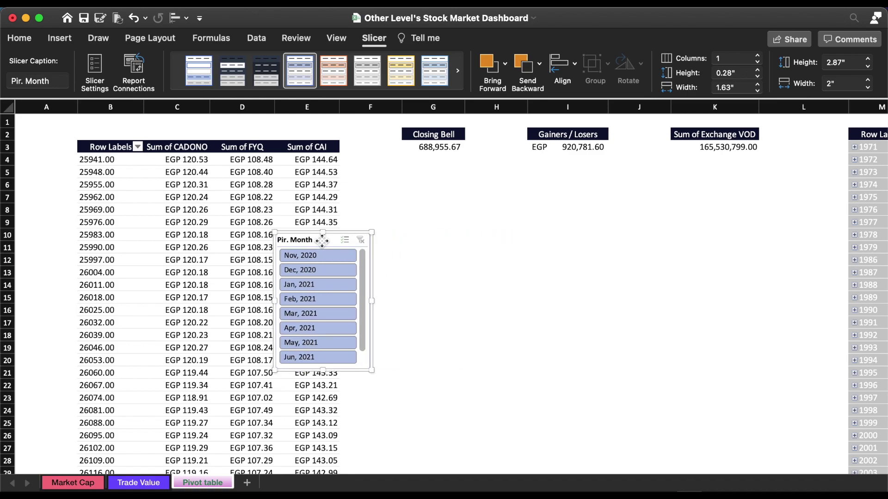
# - Apply the dark slicer style and cut the slicer off the sheet
pyautogui.click(266, 70)
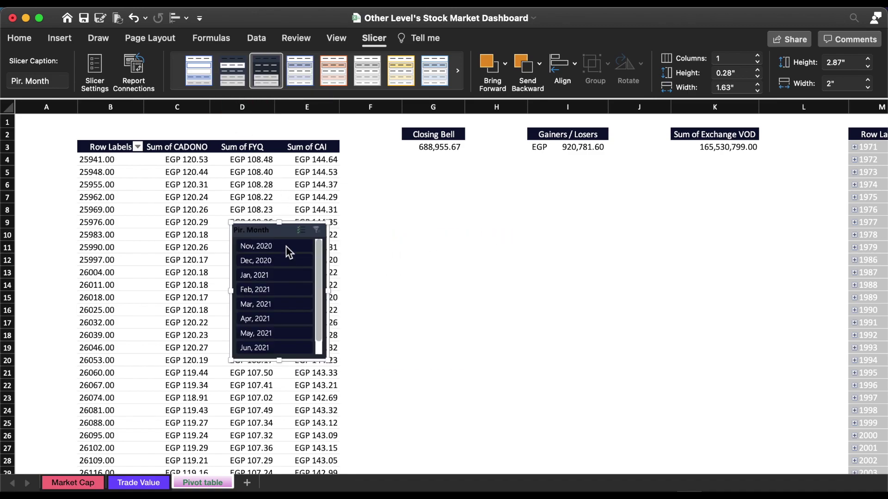
pyautogui.moveTo(281, 236); pyautogui.dragTo(415, 236)
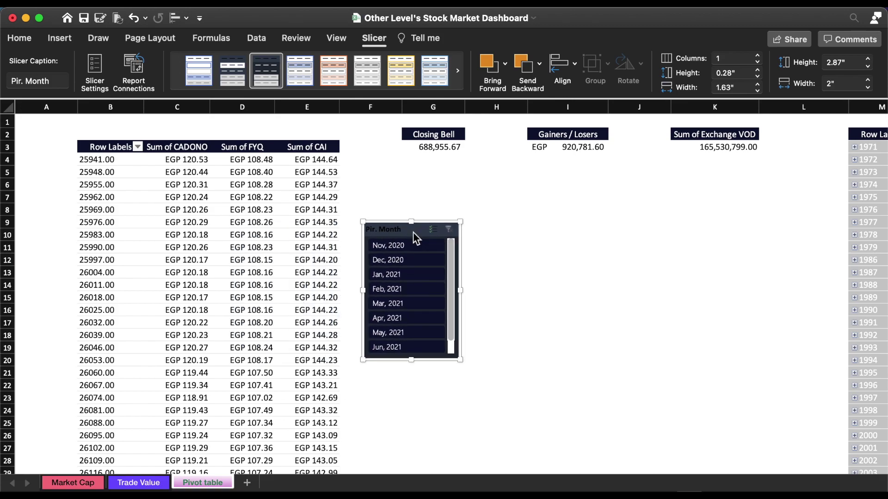
pyautogui.press('Delete')
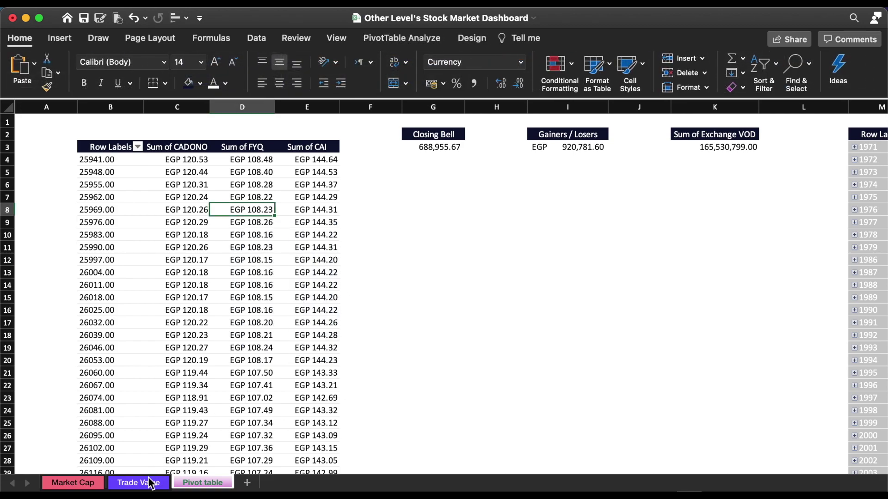
# - On Market Cap, place the pasted slicer below the price chart and stretch it across its width
pyautogui.click(73, 483)
pyautogui.scroll(-3, 250, 388)
pyautogui.scroll(-5, 249, 388)
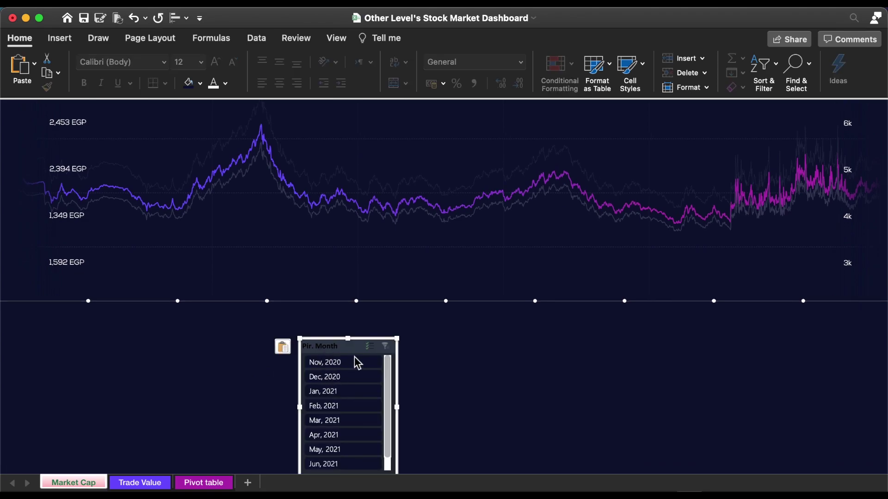
pyautogui.moveTo(350, 350)
pyautogui.mouseDown()
pyautogui.moveTo(215, 240)
pyautogui.moveTo(210, 269)
pyautogui.mouseUp()
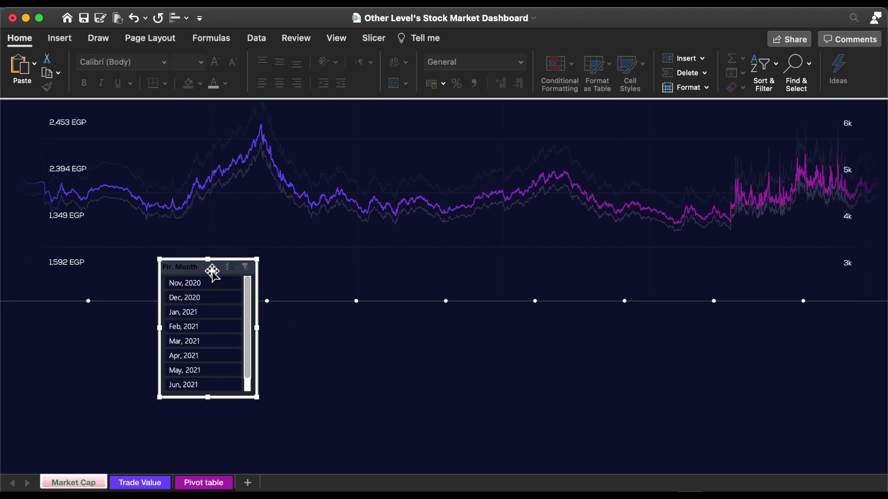
pyautogui.moveTo(257, 332); pyautogui.dragTo(847, 345)
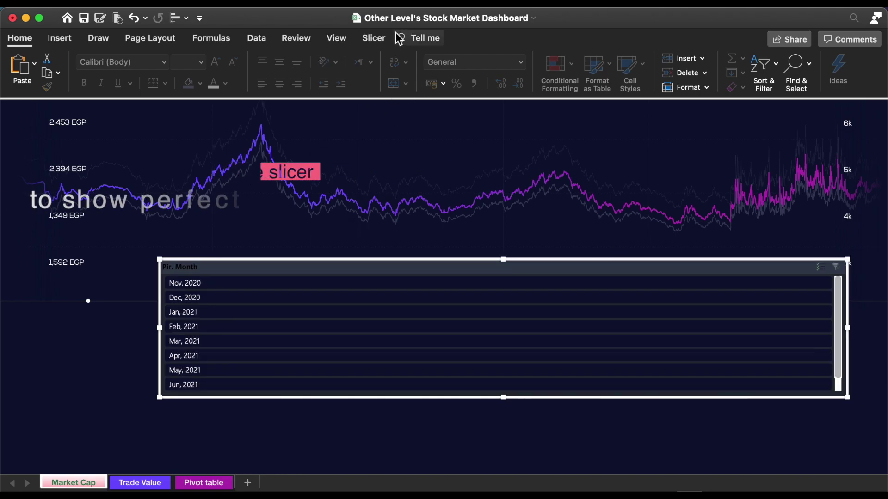
# - Set the slicer to 9 columns, shrink it to 0.93" tall and move it onto the axis
pyautogui.click(374, 38)
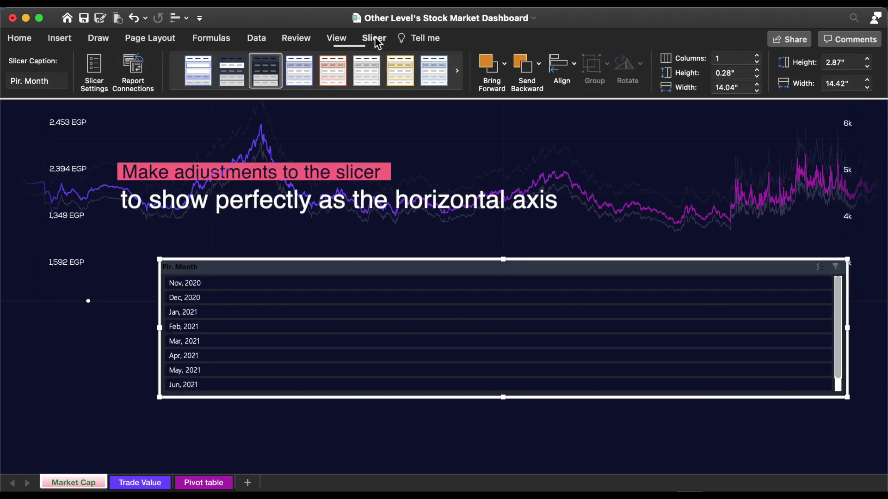
pyautogui.click(757, 56)
pyautogui.click(757, 55)
pyautogui.click(757, 56)
pyautogui.click(758, 55)
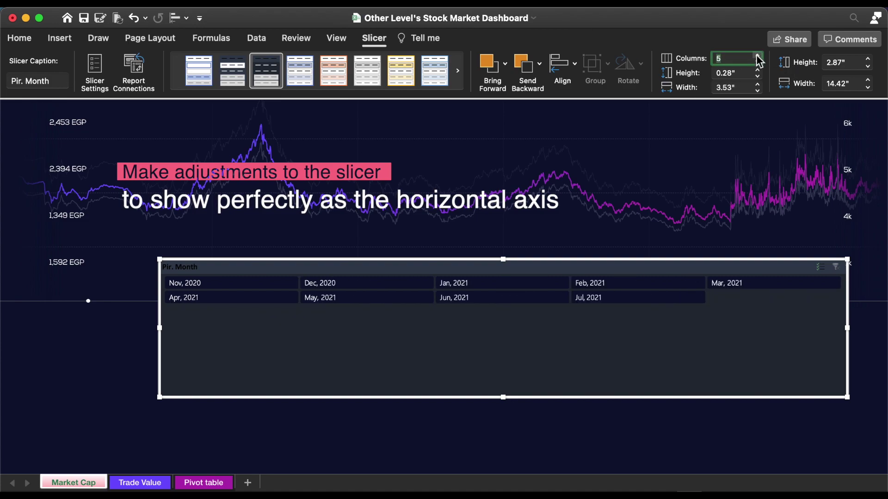
pyautogui.click(757, 55)
pyautogui.click(757, 55)
pyautogui.click(757, 56)
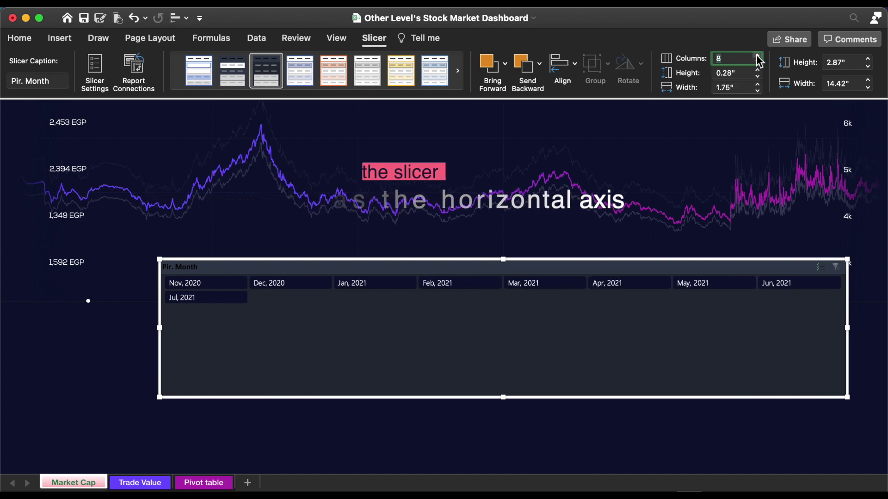
pyautogui.click(758, 55)
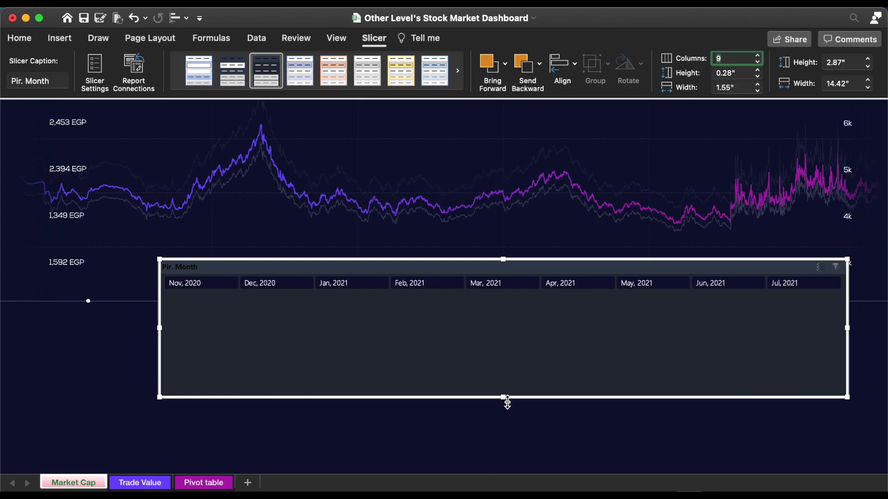
pyautogui.moveTo(507, 399); pyautogui.dragTo(508, 305)
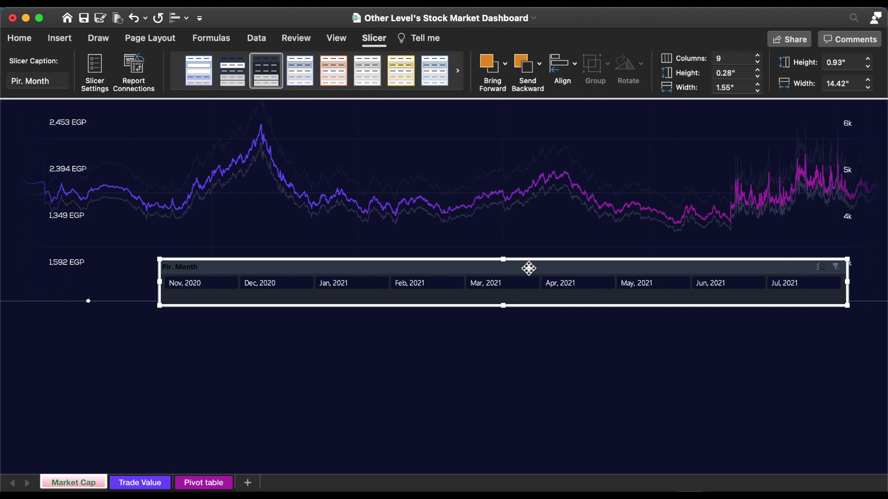
pyautogui.moveTo(529, 268); pyautogui.dragTo(485, 239)
# - In Slicer Settings, hide items with no data and remove the slicer header
pyautogui.rightClick(486, 240)
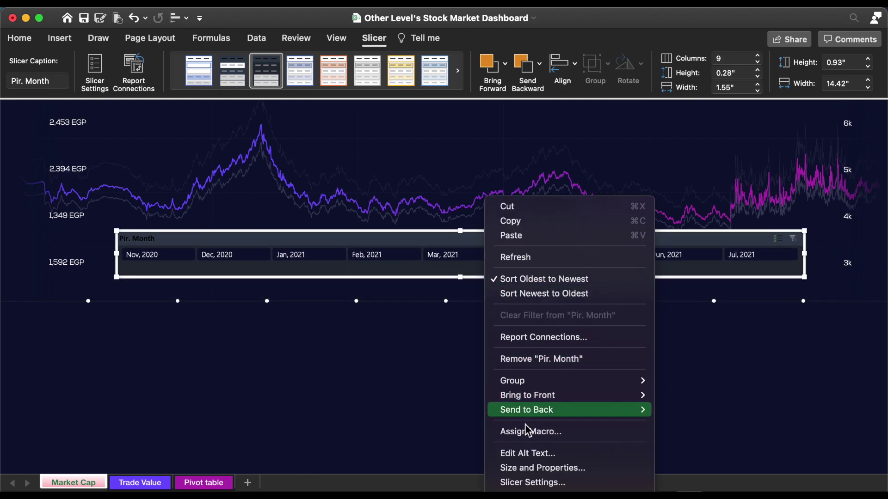
pyautogui.click(534, 485)
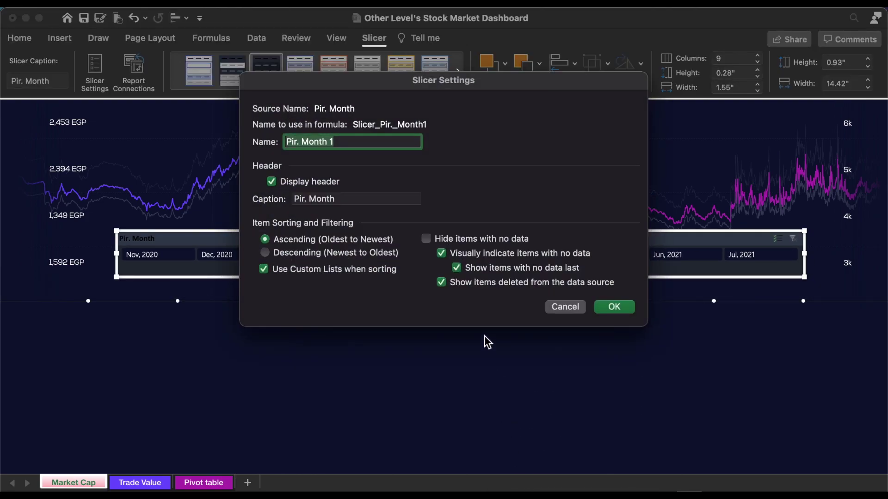
pyautogui.click(462, 238)
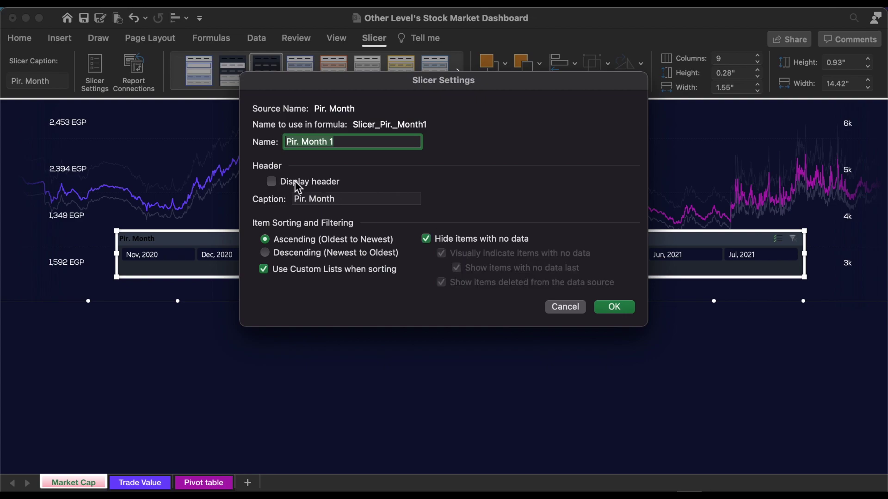
pyautogui.click(610, 307)
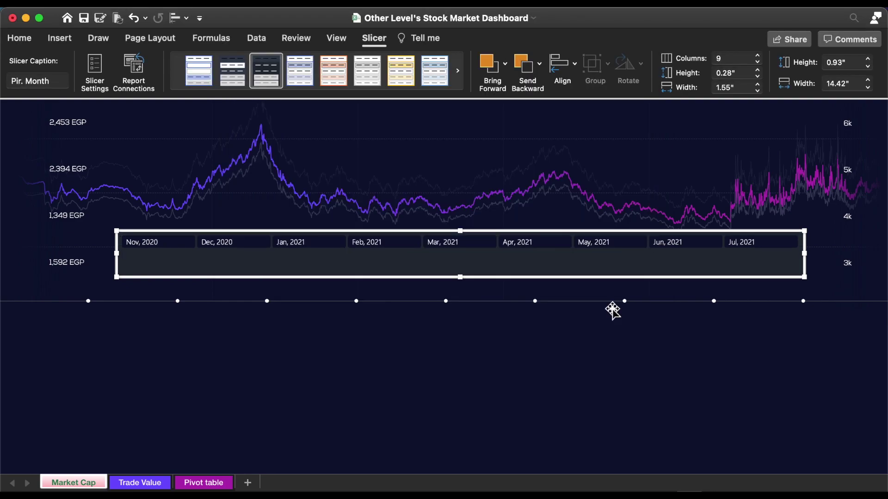
# - Shrink the slicer to a 0.51" strip and widen it to about 17.67" under the chart
pyautogui.moveTo(461, 279)
pyautogui.mouseDown()
pyautogui.moveTo(461, 258)
pyautogui.moveTo(499, 333)
pyautogui.mouseUp()
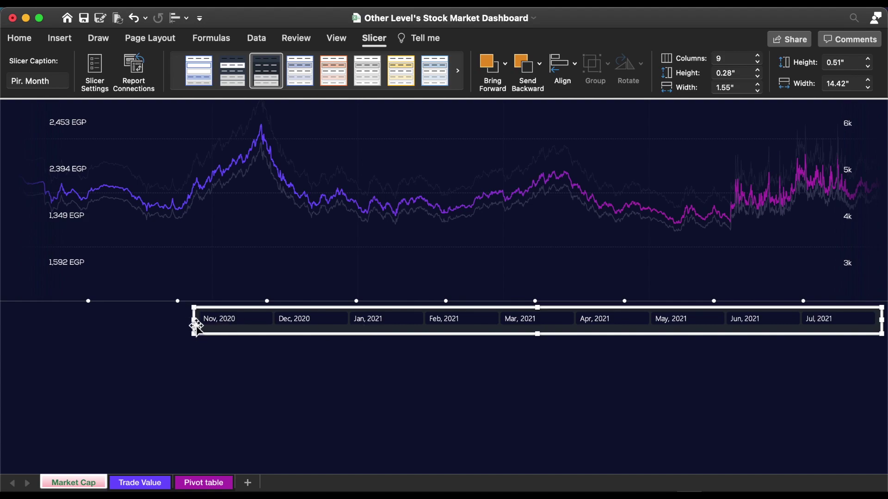
pyautogui.moveTo(194, 324); pyautogui.dragTo(40, 333)
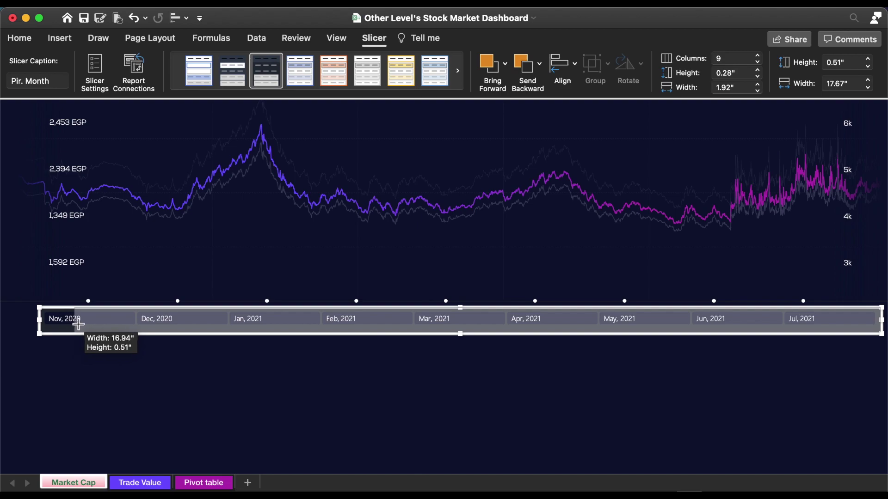
pyautogui.moveTo(40, 324); pyautogui.dragTo(74, 318)
pyautogui.scroll(3, 370, 416)
pyautogui.click(370, 455)
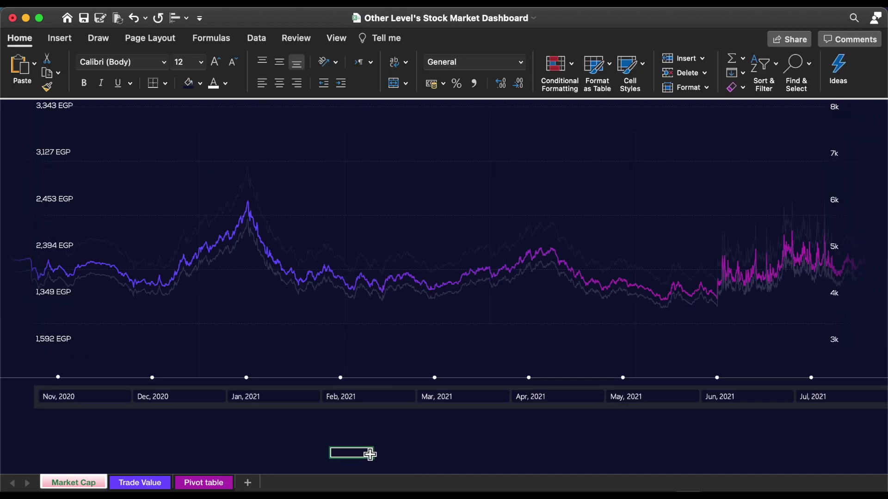
# - Draw a frame shape below the month slicer
pyautogui.click(60, 38)
pyautogui.click(215, 65)
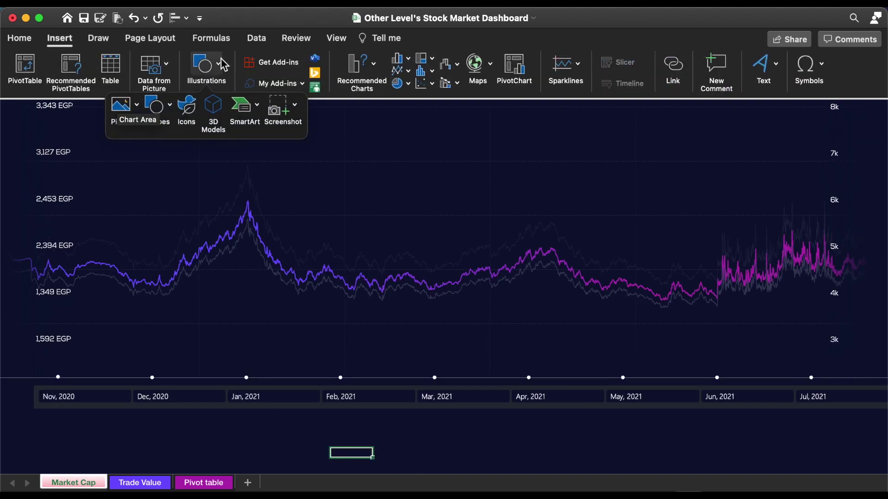
pyautogui.click(167, 111)
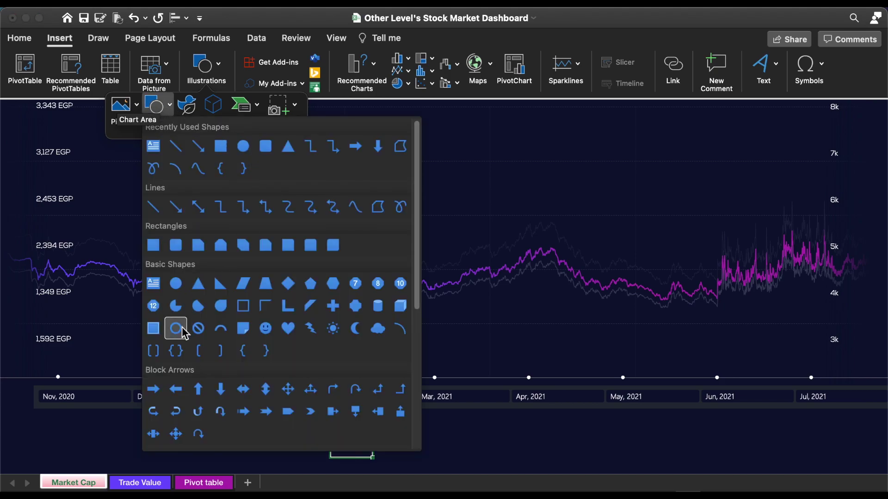
pyautogui.click(241, 311)
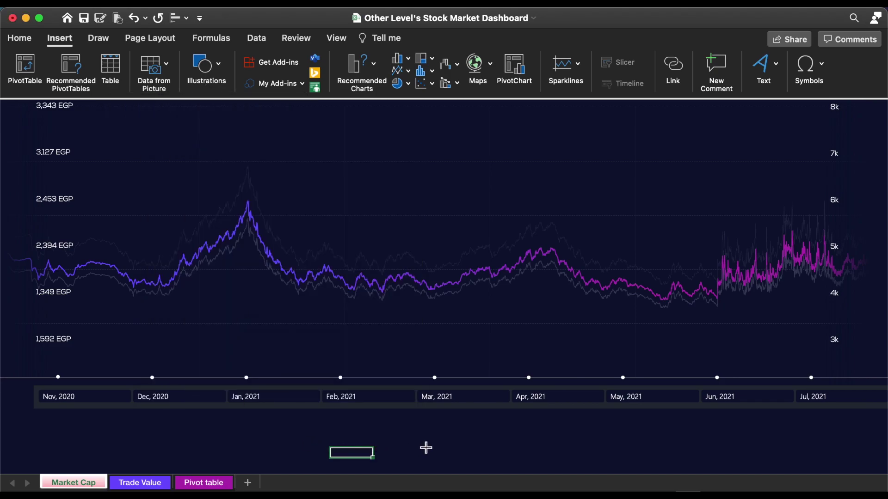
pyautogui.moveTo(425, 446)
pyautogui.mouseDown()
pyautogui.moveTo(99, 426)
pyautogui.moveTo(81, 413)
pyautogui.mouseUp()
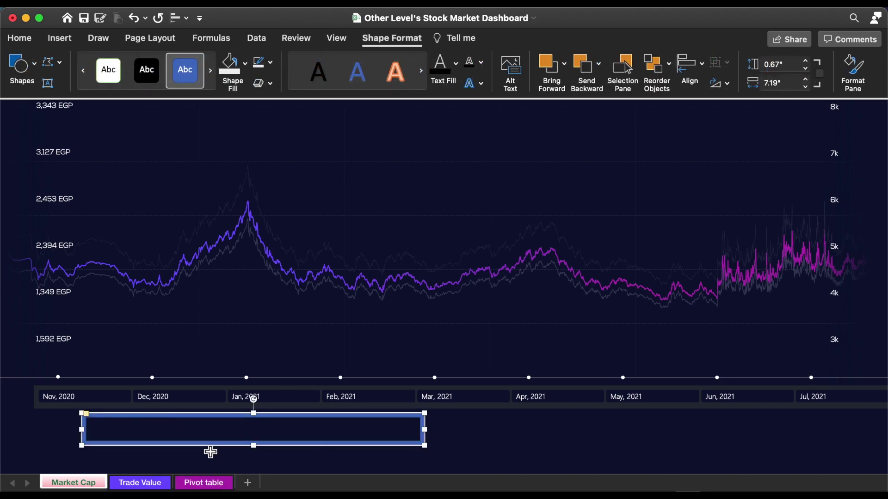
# - Move and resize the frame to 0.6" by 18.19", covering Nov, 2020 through Jul, 2021
pyautogui.moveTo(187, 448)
pyautogui.mouseDown()
pyautogui.moveTo(421, 414)
pyautogui.moveTo(577, 418)
pyautogui.mouseUp()
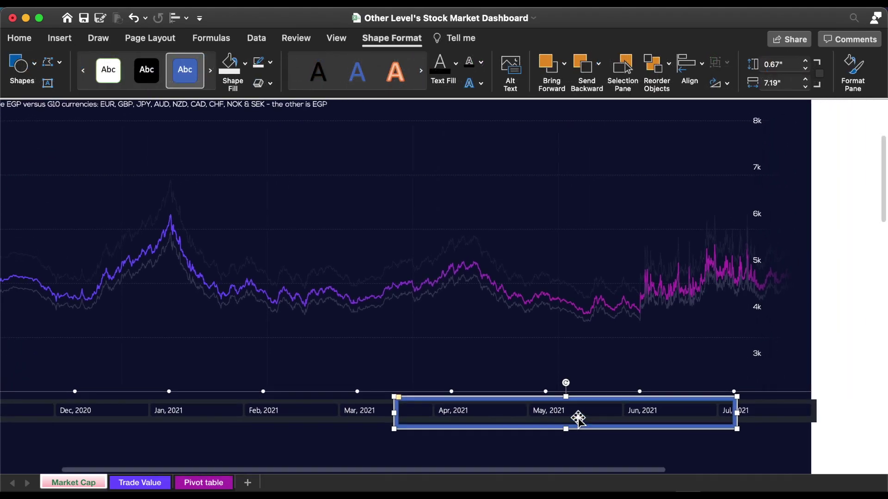
pyautogui.moveTo(480, 426); pyautogui.dragTo(565, 427)
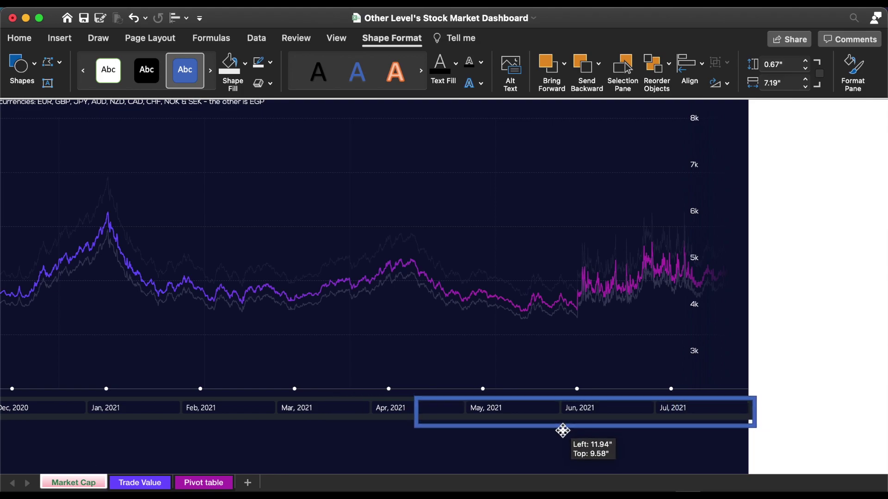
pyautogui.moveTo(566, 427); pyautogui.dragTo(564, 434)
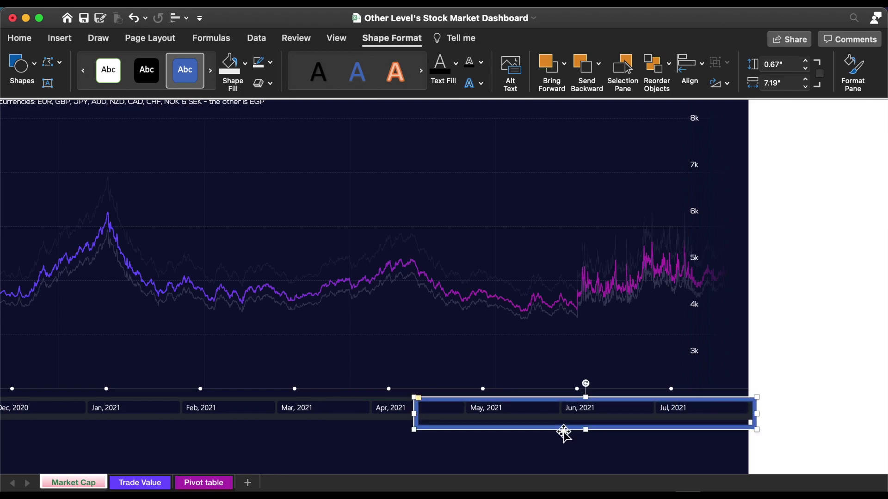
pyautogui.click(423, 403)
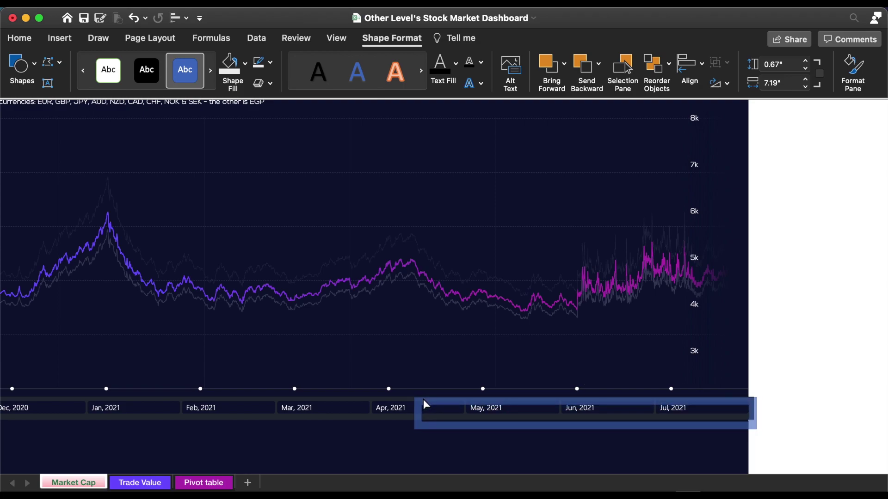
pyautogui.click(424, 400)
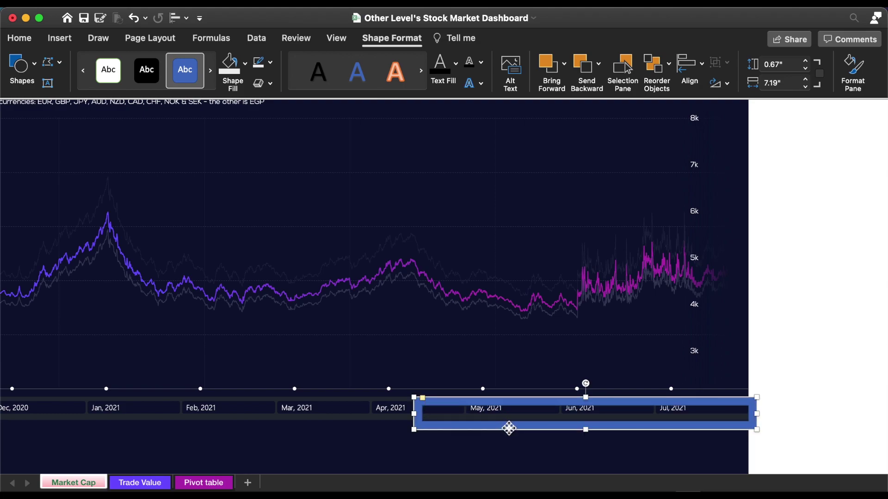
pyautogui.moveTo(507, 424); pyautogui.dragTo(509, 422)
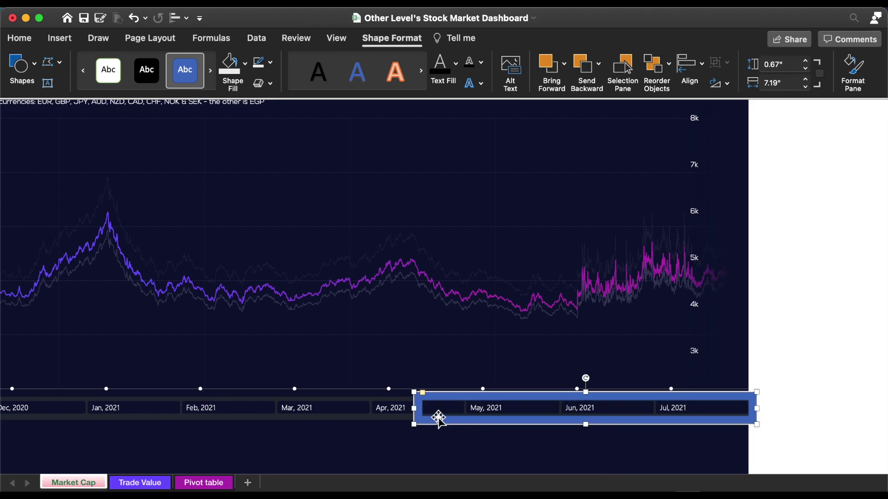
pyautogui.hscroll(-5, 440, 416)
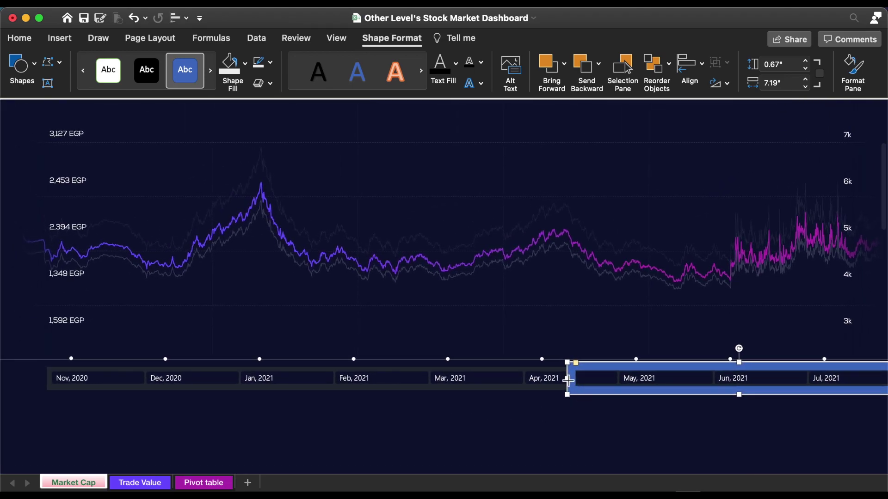
pyautogui.moveTo(567, 378); pyautogui.dragTo(45, 420)
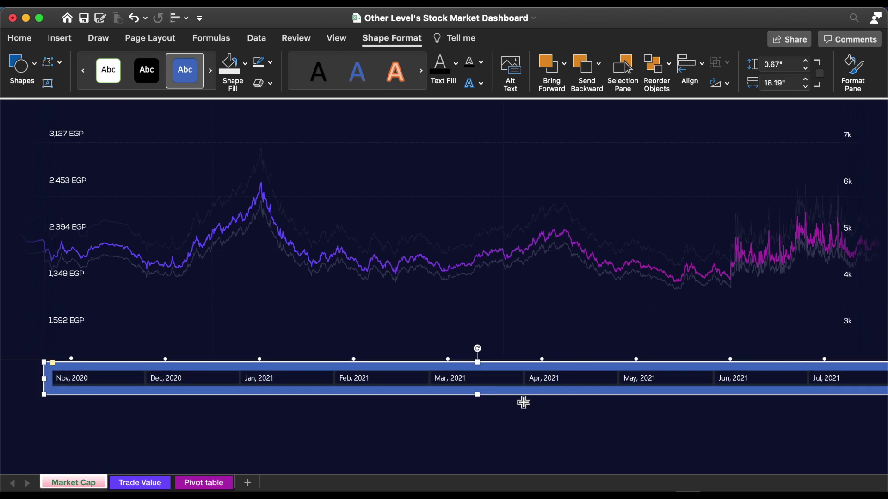
pyautogui.moveTo(478, 391); pyautogui.dragTo(479, 388)
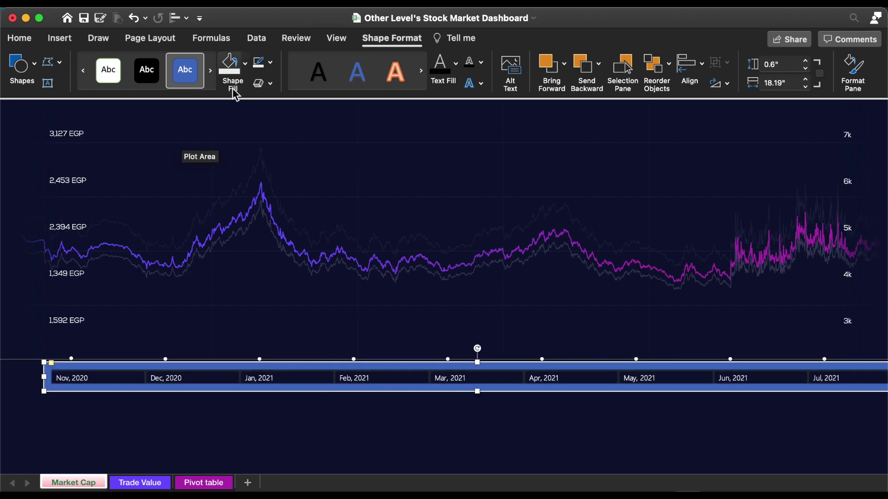
# - Remove the frame's outline and fill it with the dark navy background colour
pyautogui.click(273, 60)
pyautogui.click(316, 103)
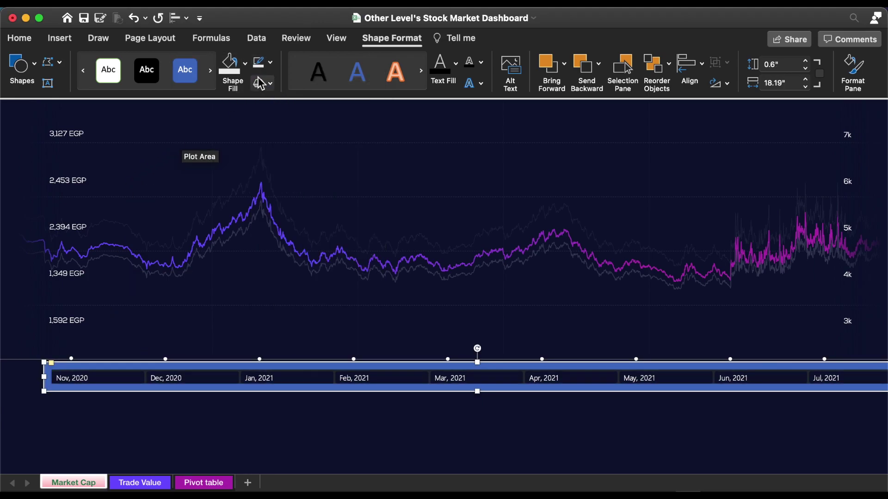
pyautogui.click(245, 64)
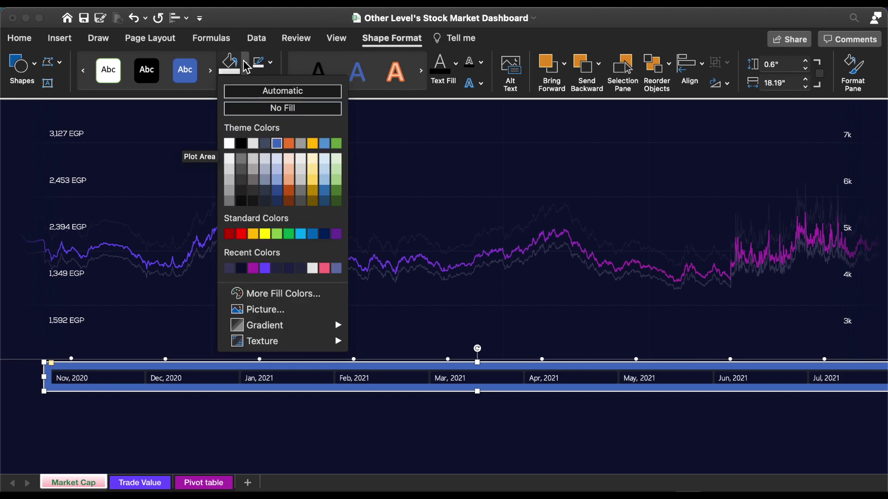
pyautogui.click(242, 268)
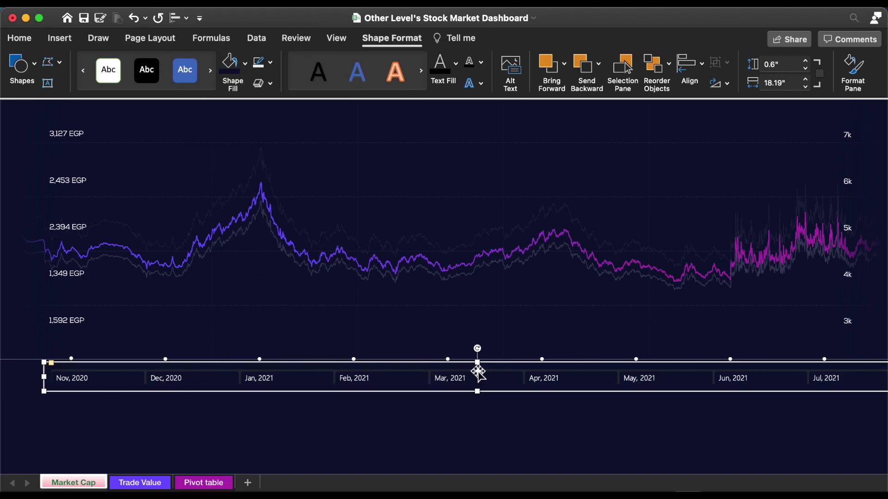
# - Nudge the frame with the arrow keys to line it up with the slicer
pyautogui.press('Escape')
pyautogui.click(56, 369)
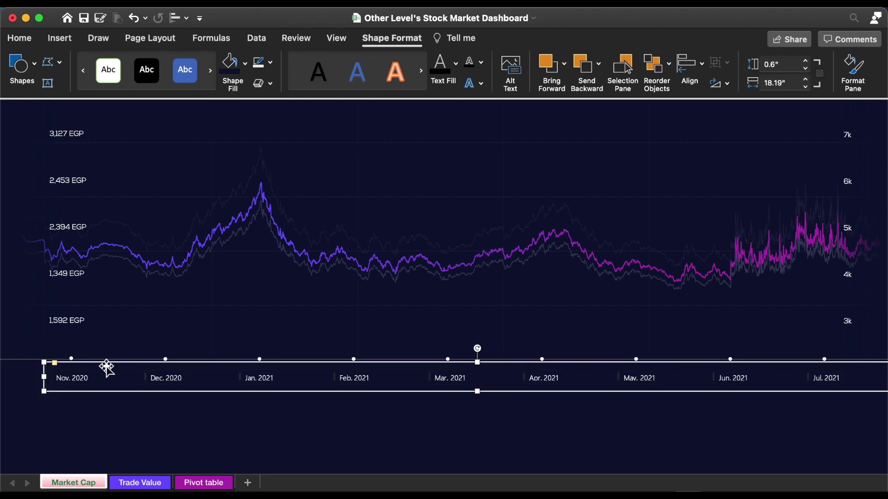
pyautogui.press('Down')
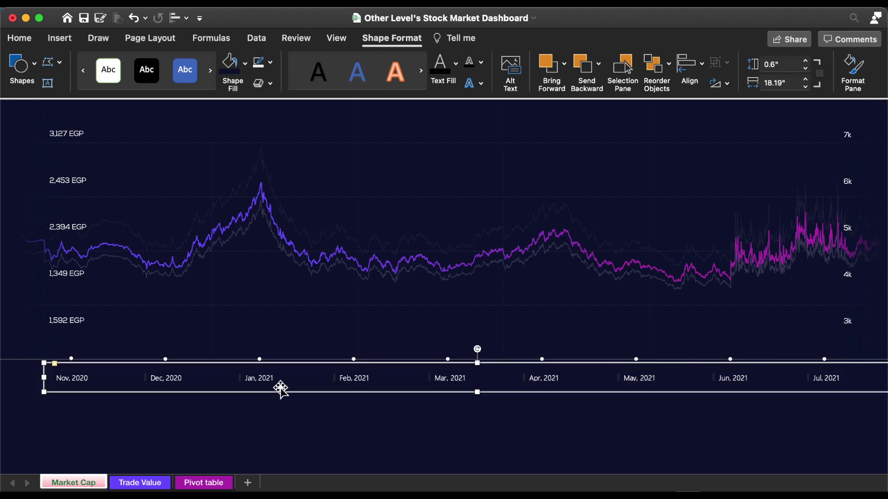
pyautogui.press('Down')
pyautogui.press('Down')
pyautogui.press('Down')
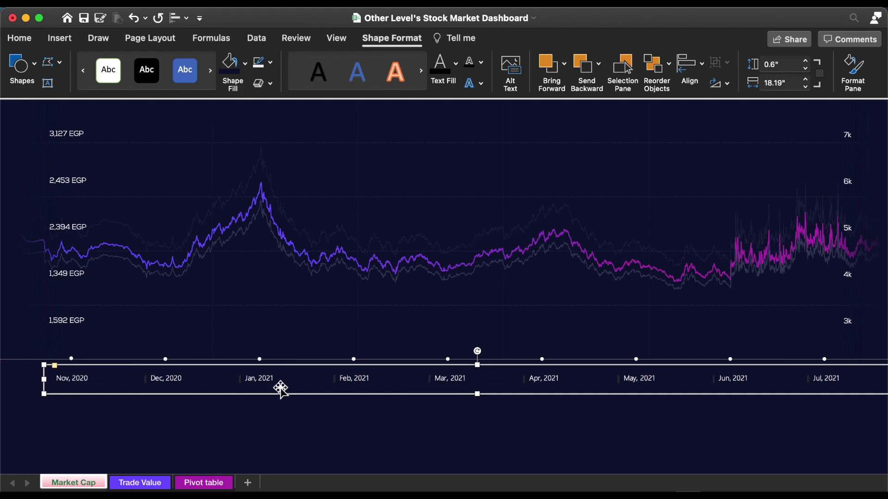
pyautogui.press('Up')
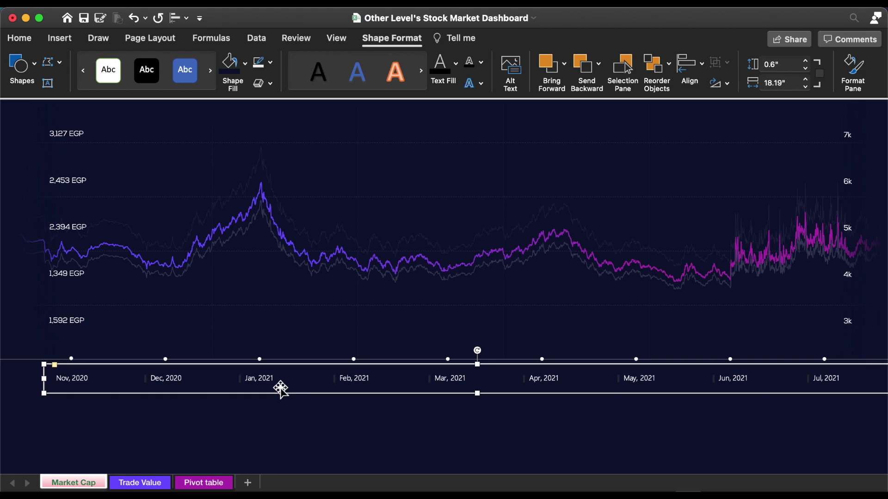
pyautogui.click(206, 416)
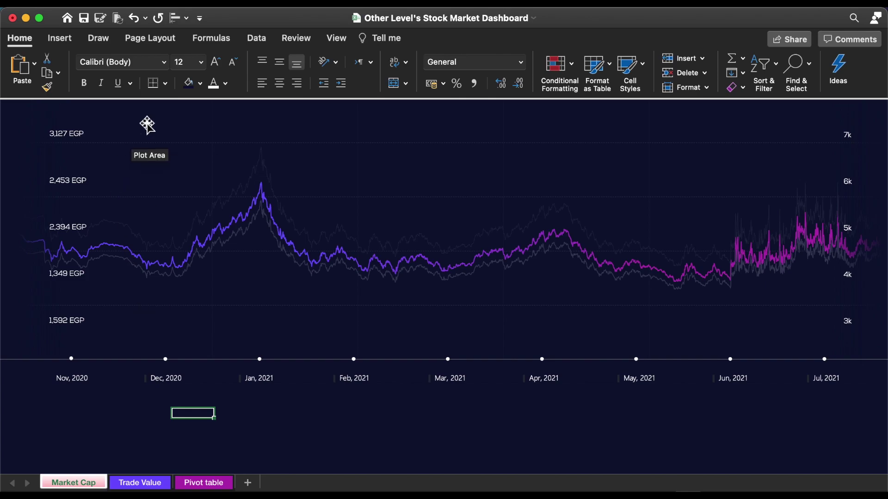
# - Draw a small blue rectangle marker beside the Dec, 2020 label
pyautogui.click(69, 40)
pyautogui.click(206, 67)
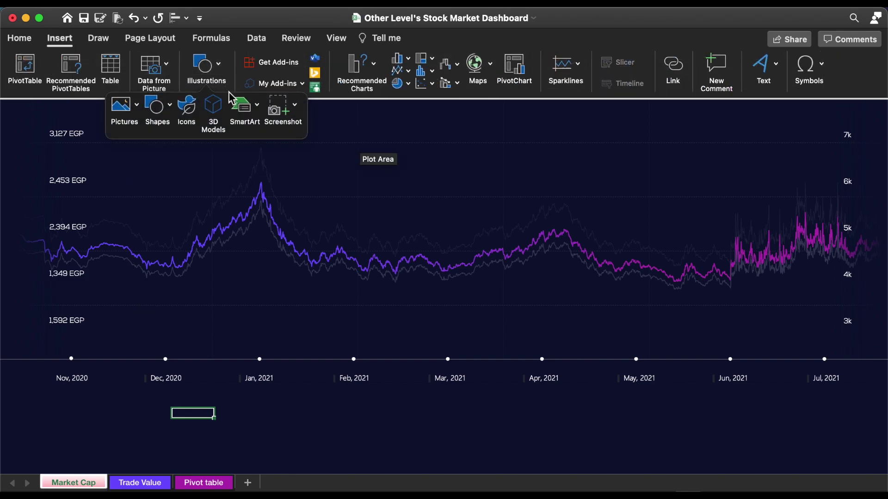
pyautogui.click(149, 117)
pyautogui.click(242, 145)
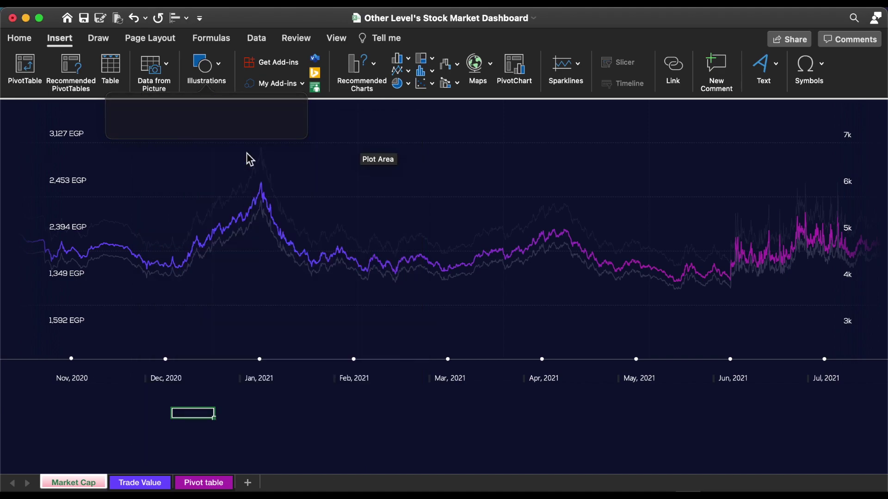
pyautogui.moveTo(124, 424)
pyautogui.mouseDown()
pyautogui.moveTo(113, 405)
pyautogui.moveTo(145, 389)
pyautogui.mouseUp()
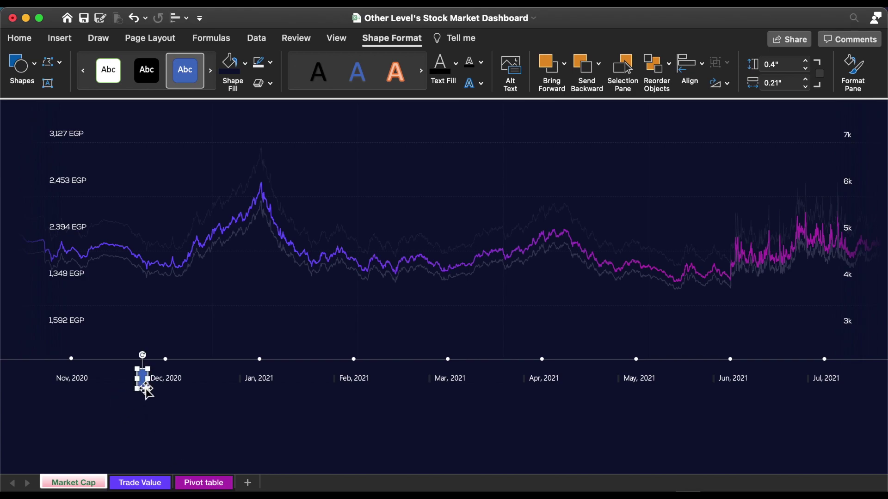
# - Copy the marker beside each month from Jan through Jul, 2021 and select them all
pyautogui.moveTo(143, 375)
pyautogui.mouseDown()
pyautogui.moveTo(237, 390)
pyautogui.moveTo(333, 388)
pyautogui.mouseUp()
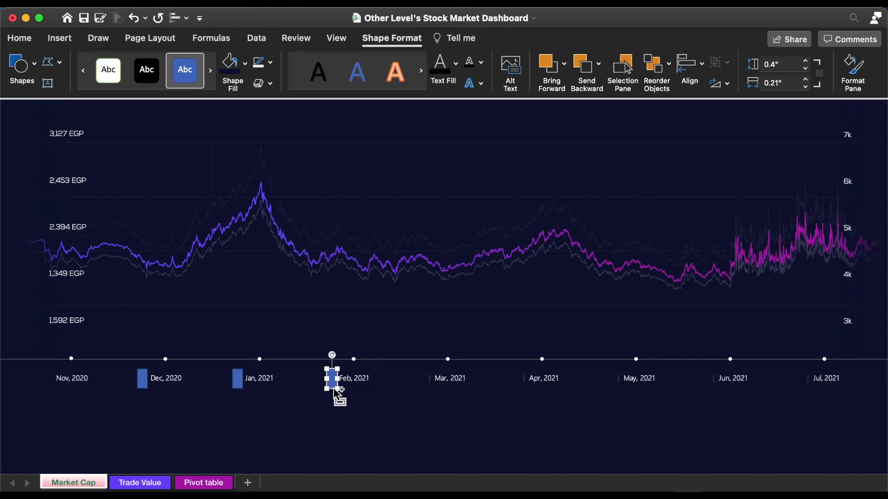
pyautogui.keyDown('shift'); pyautogui.click(237, 379); pyautogui.keyUp('shift')
pyautogui.keyDown('shift'); pyautogui.click(145, 386); pyautogui.keyUp('shift')
pyautogui.moveTo(145, 387); pyautogui.dragTo(431, 386)
pyautogui.moveTo(616, 383); pyautogui.dragTo(712, 373)
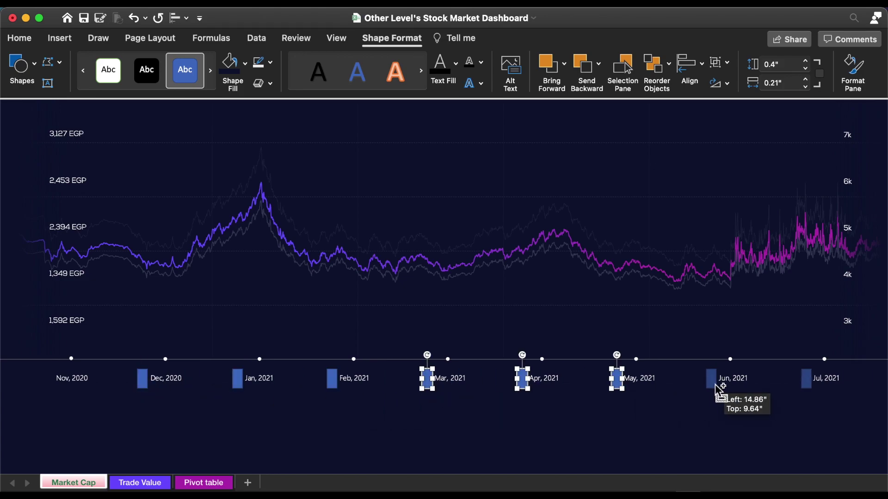
pyautogui.keyDown('shift'); pyautogui.click(617, 370); pyautogui.keyUp('shift')
pyautogui.keyDown('shift'); pyautogui.click(522, 370); pyautogui.keyUp('shift')
# - Select the Dec, Jan, Feb and Mar marker rectangles and fill them dark navy
pyautogui.keyDown('shift'); pyautogui.click(427, 370); pyautogui.keyUp('shift')
pyautogui.keyDown('shift'); pyautogui.click(332, 370); pyautogui.keyUp('shift')
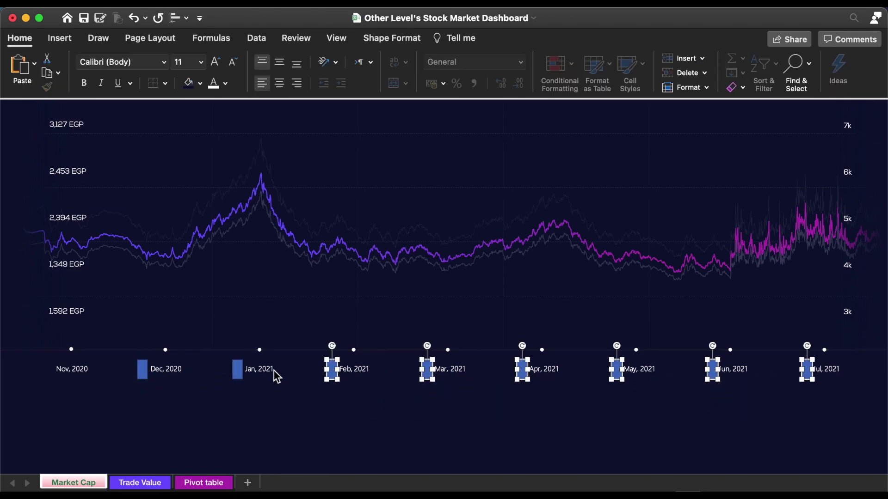
pyautogui.keyDown('shift'); pyautogui.click(237, 370); pyautogui.keyUp('shift')
pyautogui.keyDown('shift'); pyautogui.click(143, 369); pyautogui.keyUp('shift')
pyautogui.click(314, 439)
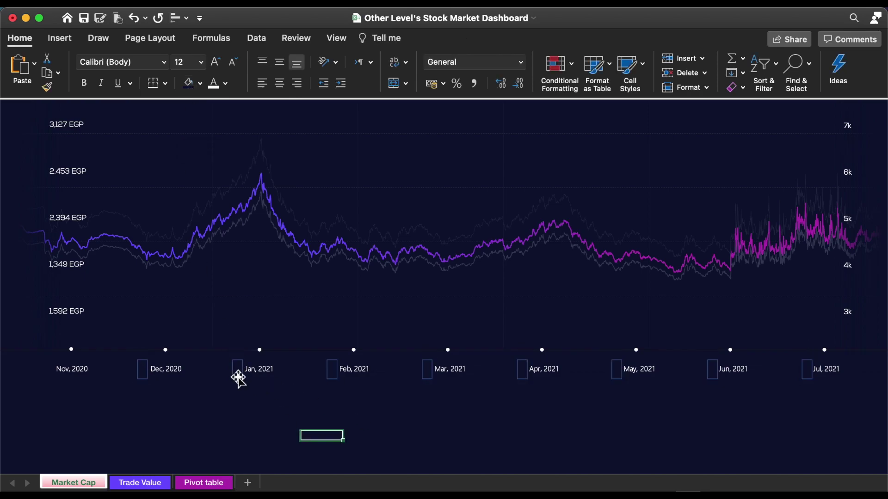
pyautogui.press('super+z')
pyautogui.click(189, 84)
pyautogui.click(200, 84)
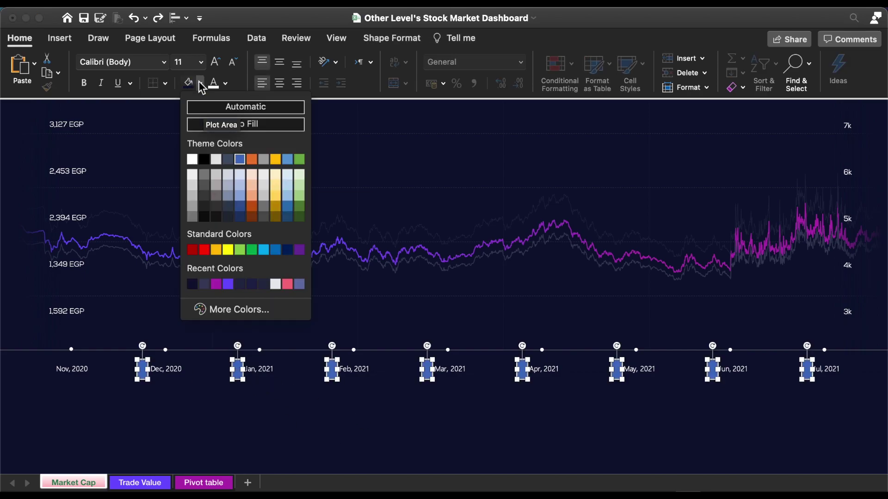
pyautogui.click(192, 285)
# - Group the navy markers with the wide date-axis shape and give the group no outline
pyautogui.keyDown('shift'); pyautogui.click(134, 387); pyautogui.keyUp('shift')
pyautogui.rightClick(134, 387)
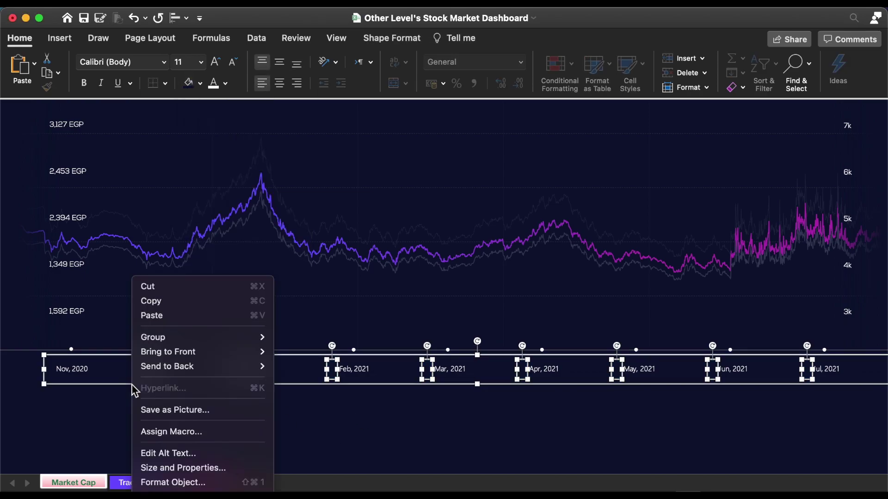
pyautogui.click(286, 339)
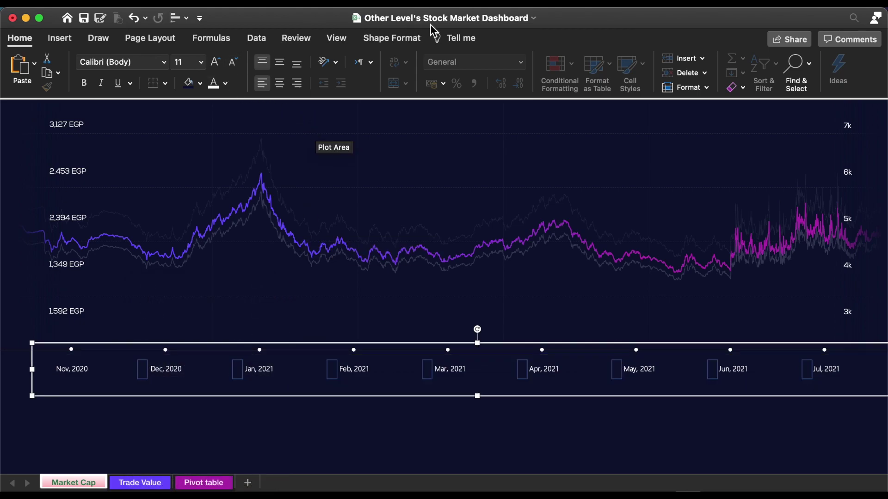
pyautogui.click(409, 39)
pyautogui.click(270, 67)
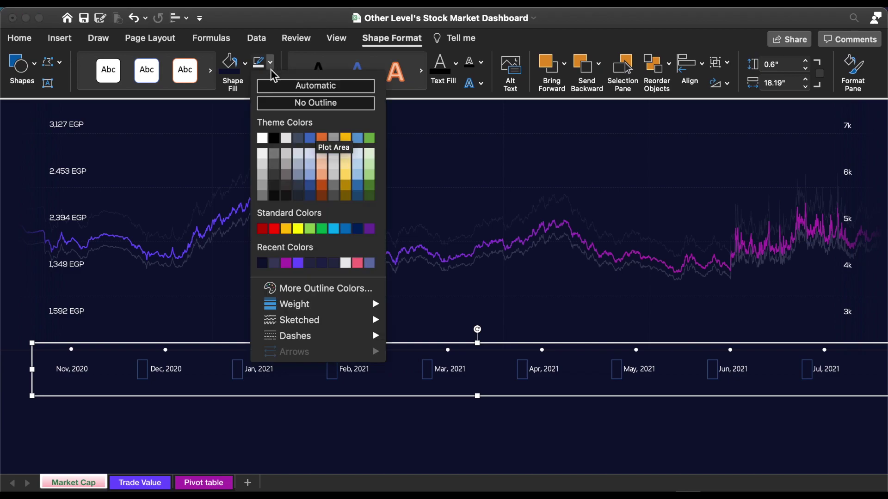
pyautogui.click(286, 105)
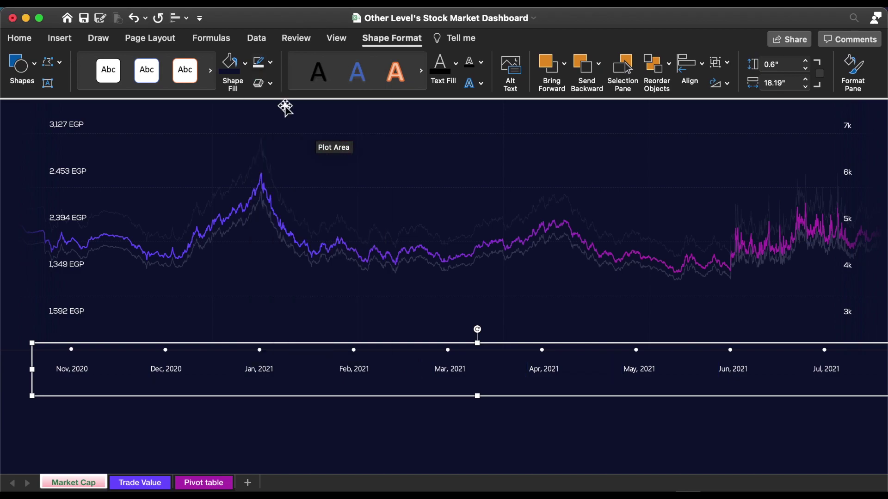
pyautogui.click(386, 420)
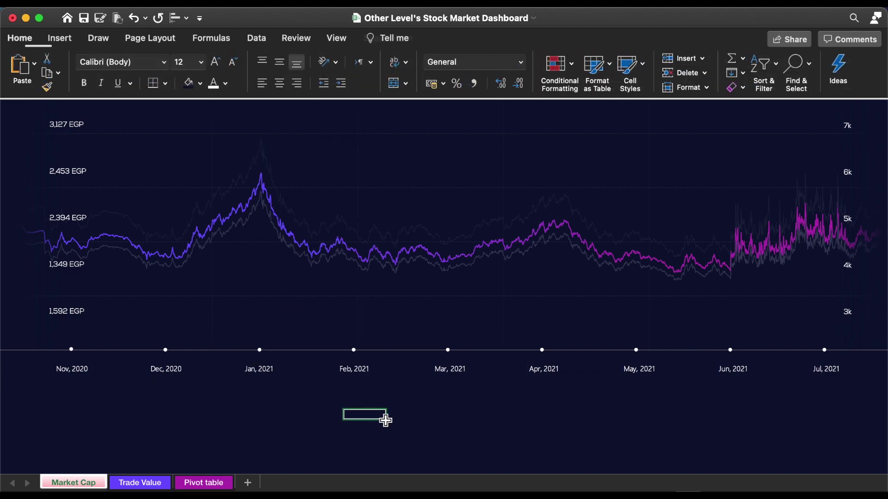
pyautogui.scroll(3, 490, 416)
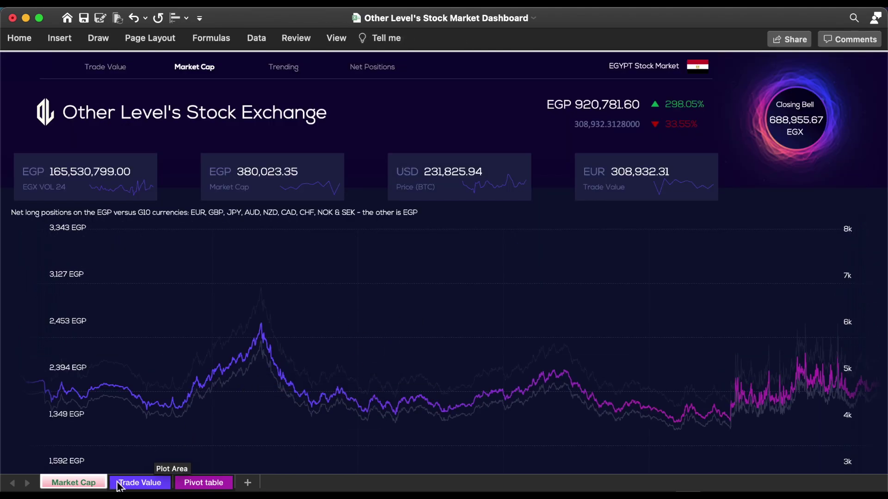
# - On the Pivot table sheet, insert a Stock Name slicer for the pivot table and reposition it
pyautogui.click(196, 483)
pyautogui.click(208, 179)
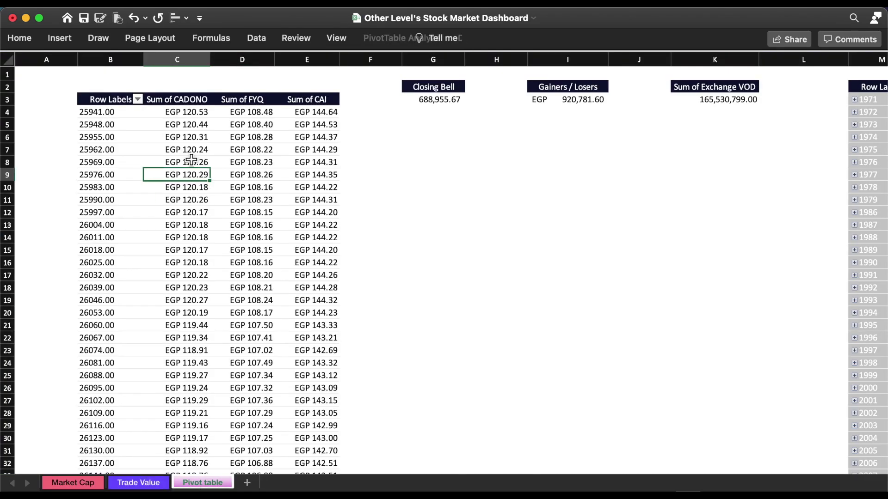
pyautogui.click(59, 38)
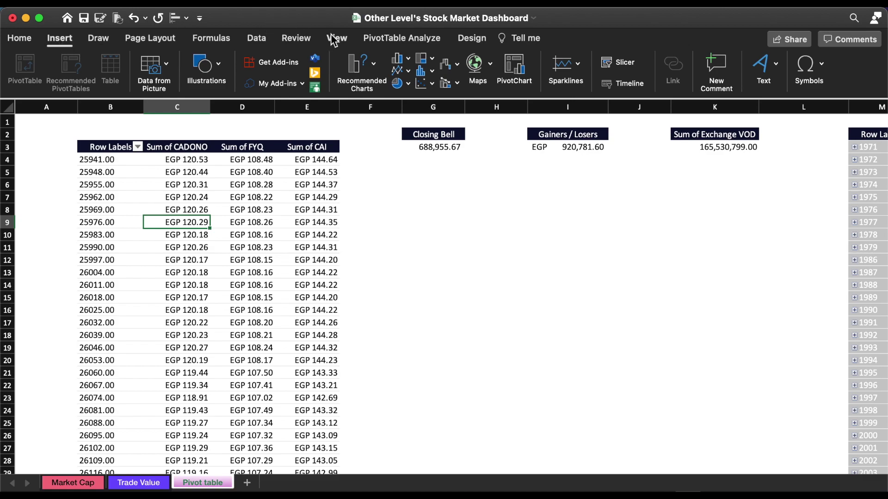
pyautogui.click(614, 63)
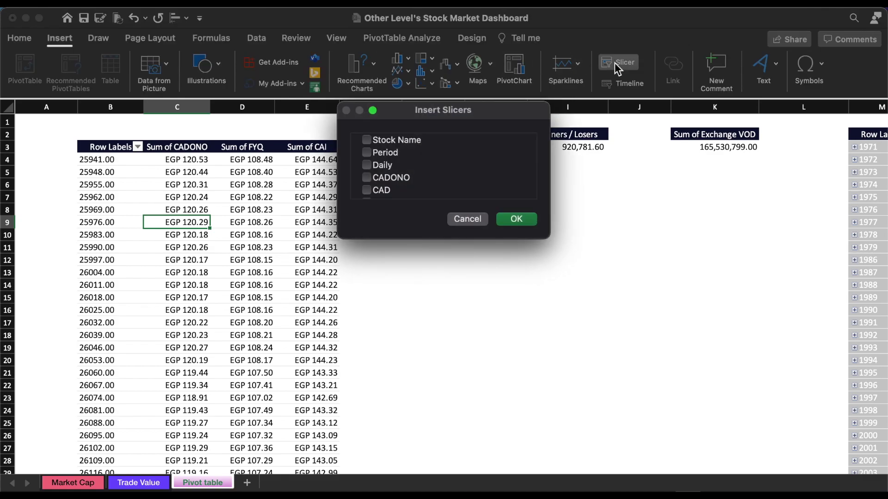
pyautogui.click(515, 219)
pyautogui.moveTo(462, 241); pyautogui.dragTo(413, 240)
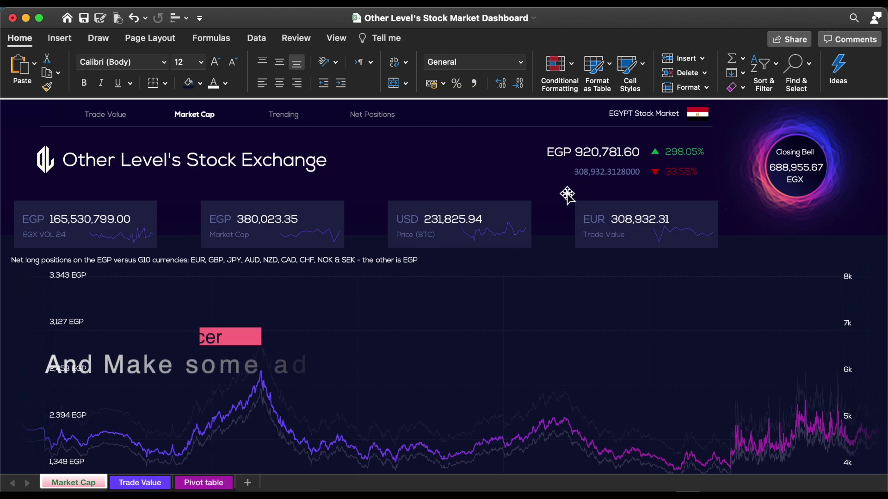
# - Paste the slicer onto the dashboard, lay out five button columns, and place it beside the Trade Value card
pyautogui.press('super+v')
pyautogui.moveTo(763, 254); pyautogui.dragTo(473, 269)
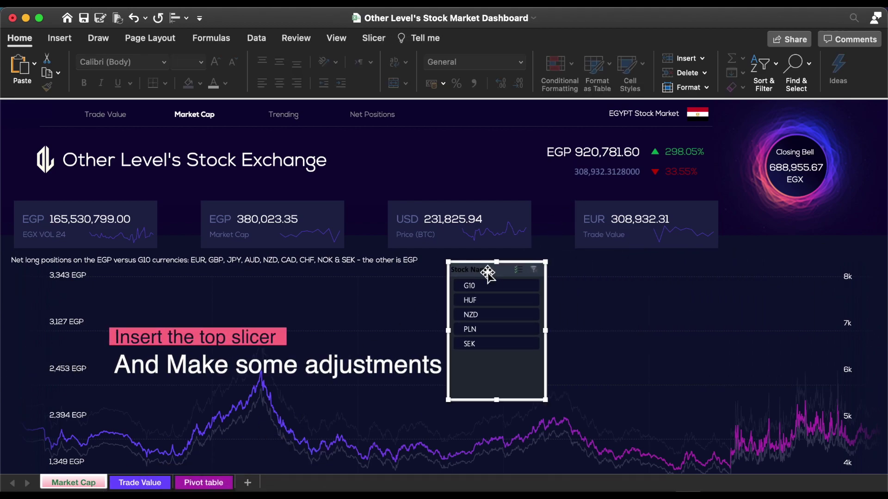
pyautogui.click(372, 37)
pyautogui.click(758, 55)
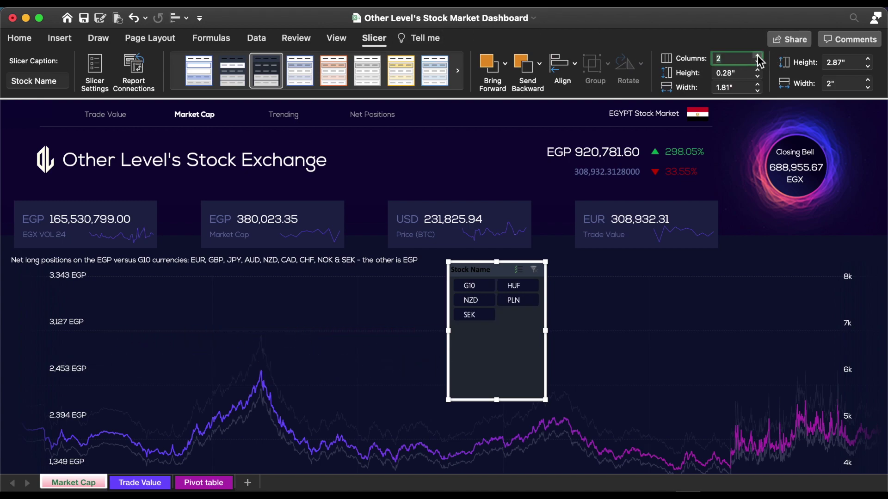
pyautogui.click(758, 56)
pyautogui.click(757, 55)
pyautogui.click(757, 56)
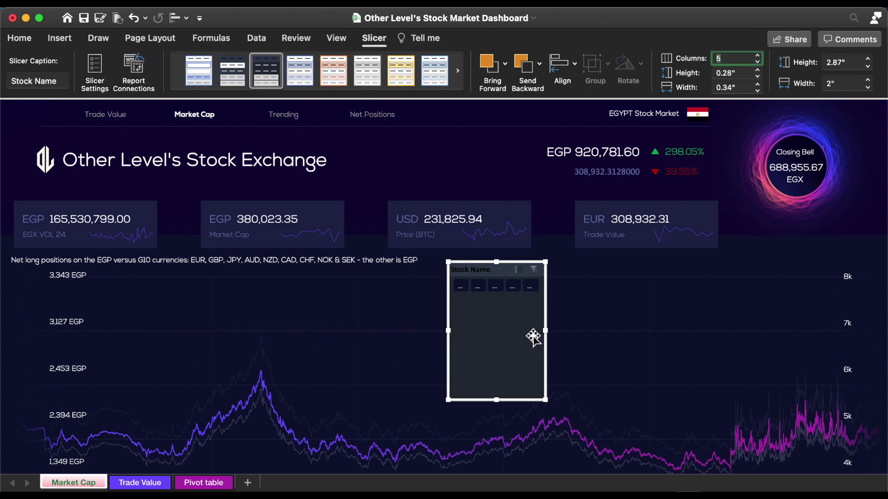
pyautogui.moveTo(496, 400); pyautogui.dragTo(505, 305)
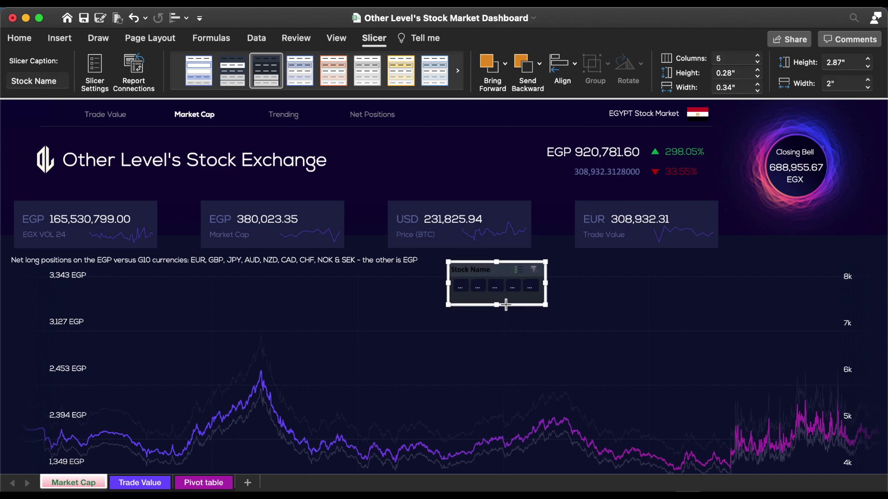
pyautogui.moveTo(547, 283); pyautogui.dragTo(653, 284)
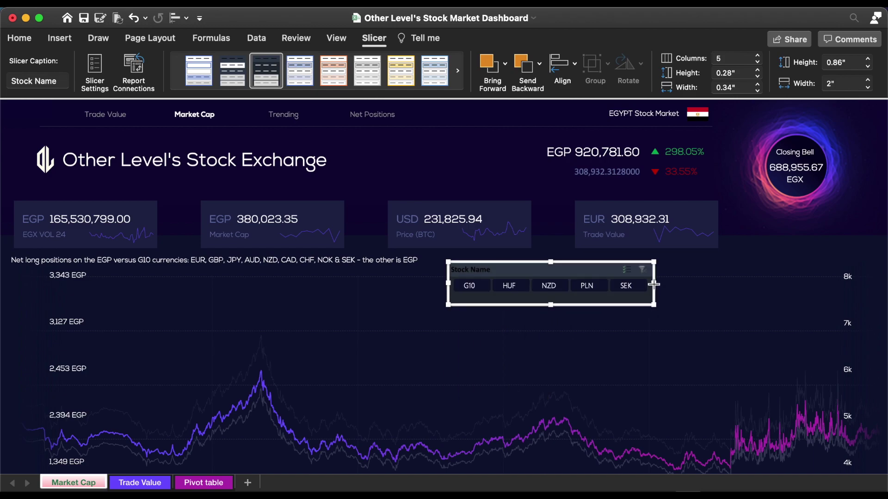
pyautogui.moveTo(570, 307); pyautogui.dragTo(729, 283)
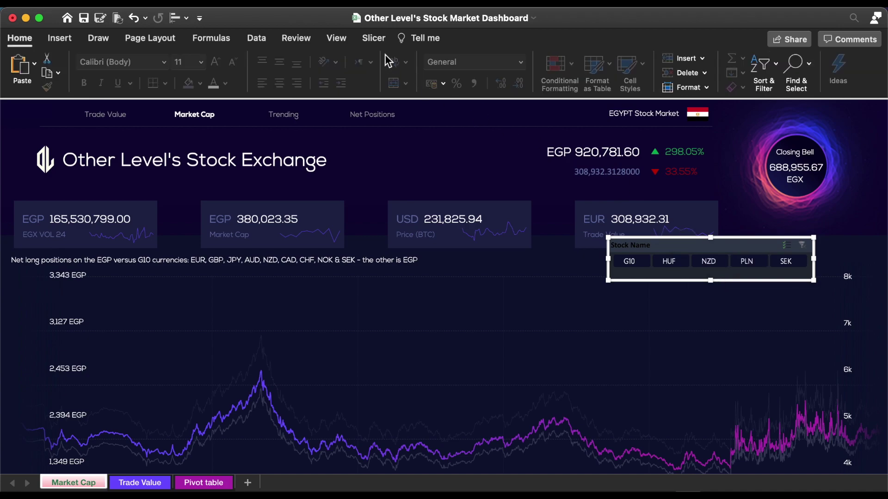
# - Size the slicer buttons 0.4" by 0.8" and the slicer 0.6" tall by 4.3" wide
pyautogui.click(374, 38)
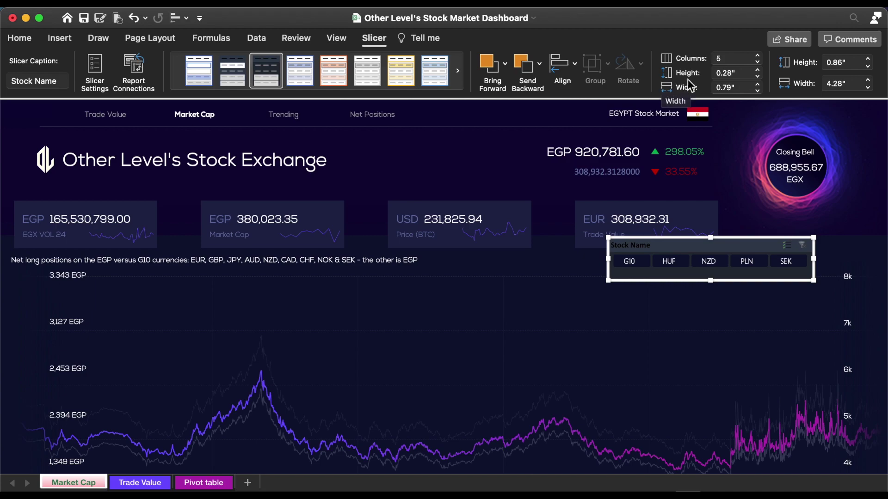
pyautogui.click(757, 70)
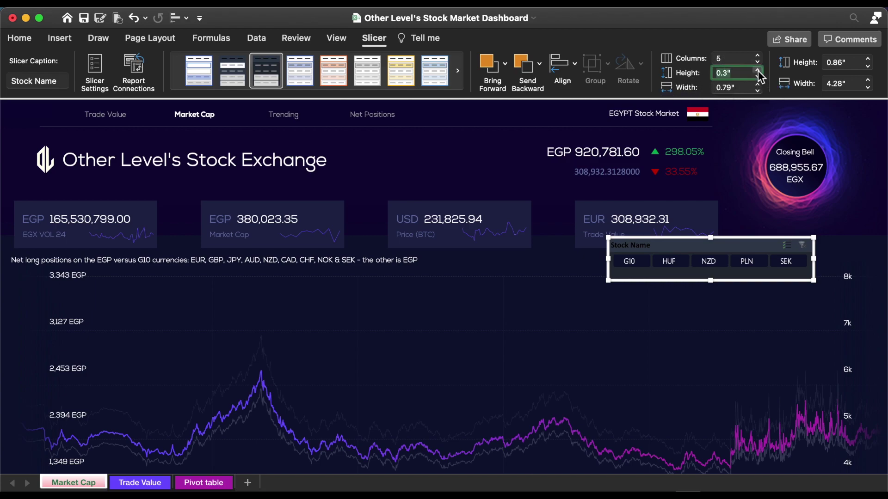
pyautogui.click(757, 71)
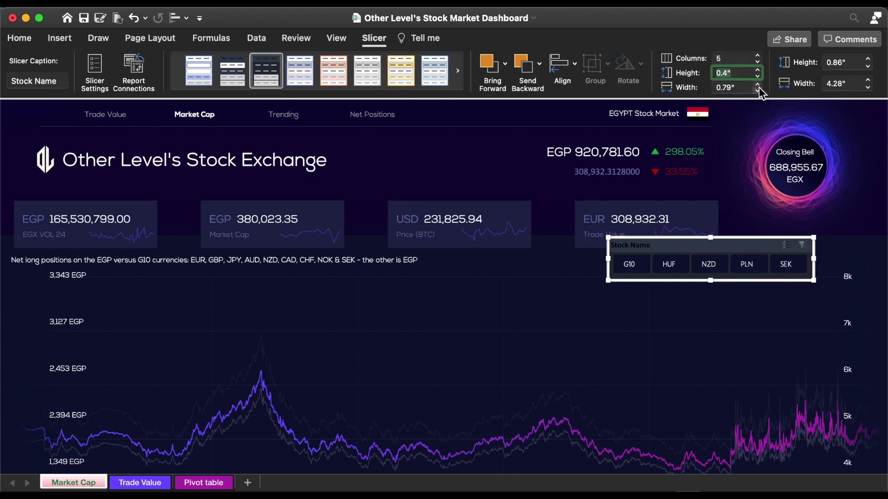
pyautogui.click(757, 85)
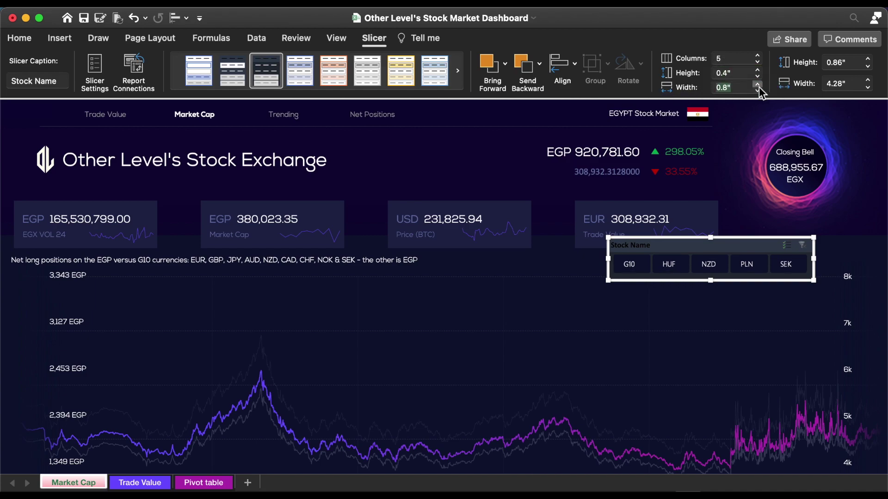
pyautogui.click(868, 66)
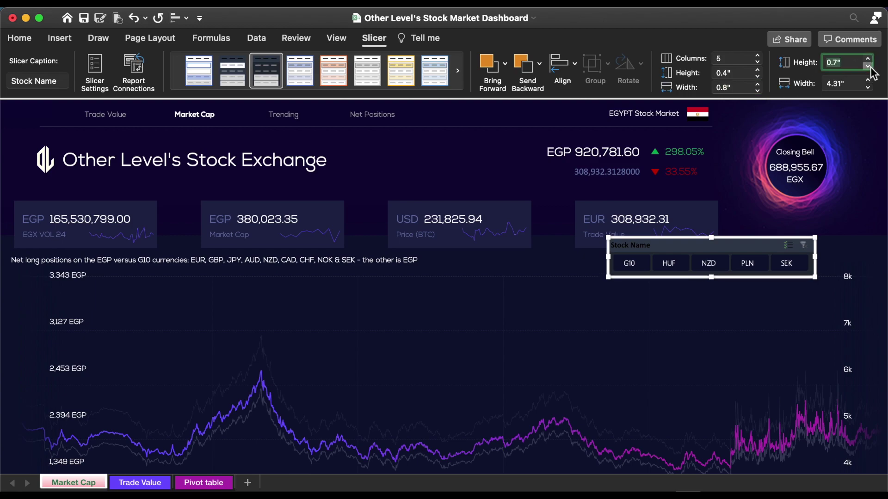
pyautogui.click(868, 66)
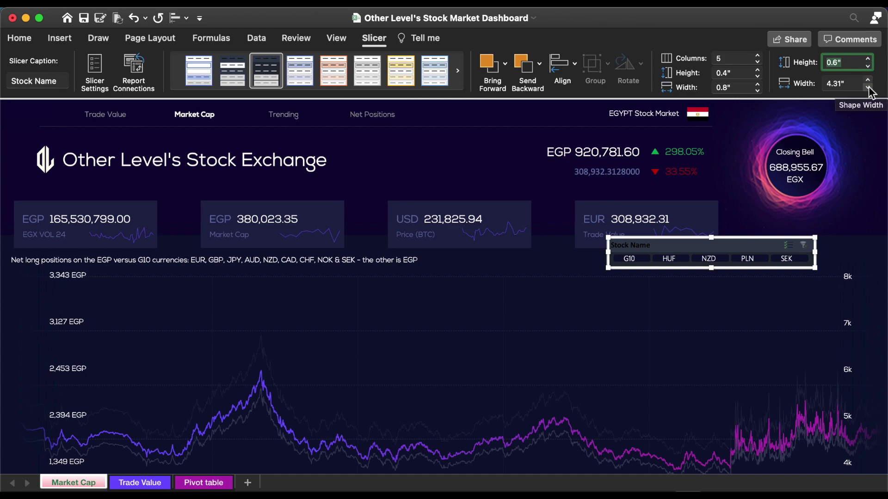
pyautogui.click(868, 88)
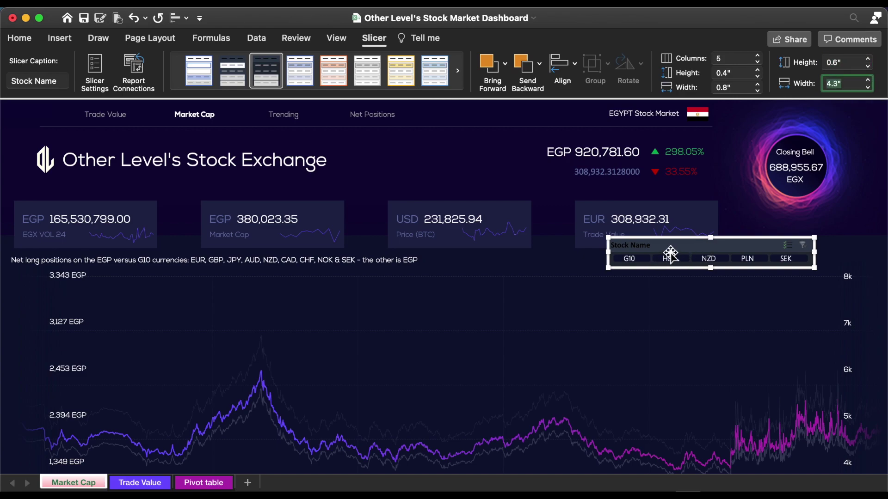
# - Remove the Stock Name slicer's header in Slicer Settings and nudge it slightly down-right
pyautogui.rightClick(696, 245)
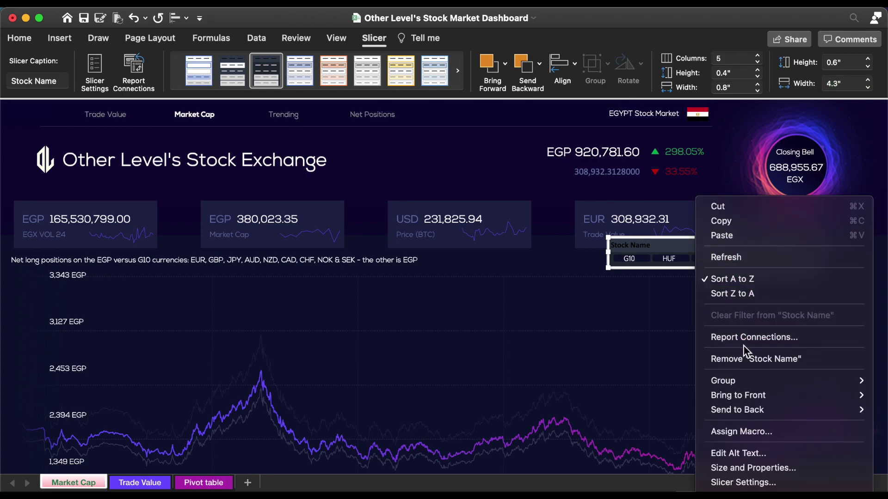
pyautogui.click(754, 482)
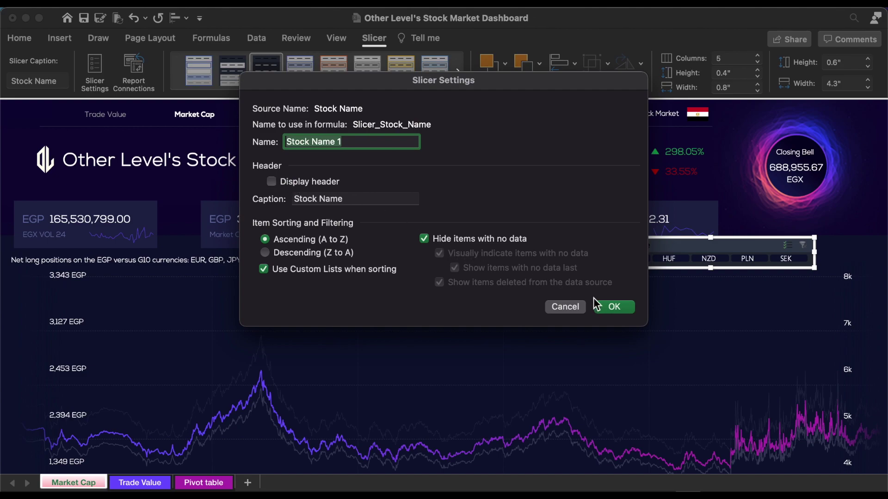
pyautogui.click(609, 307)
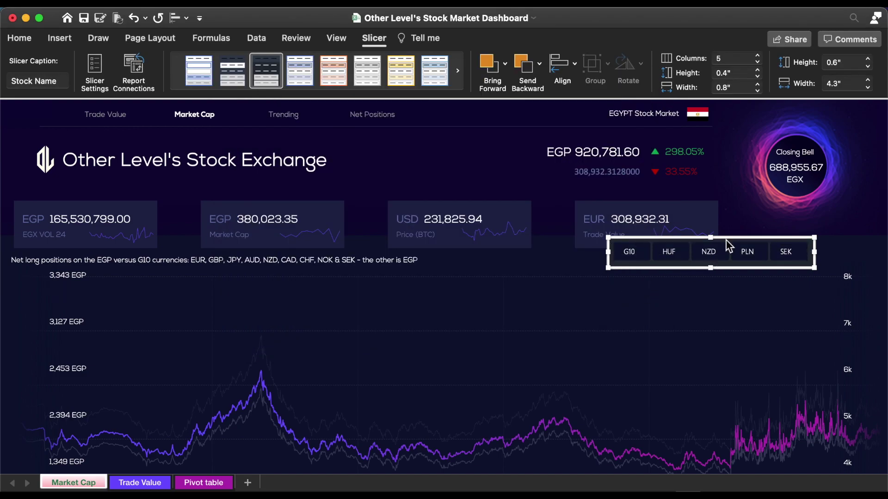
pyautogui.moveTo(730, 238); pyautogui.dragTo(734, 246)
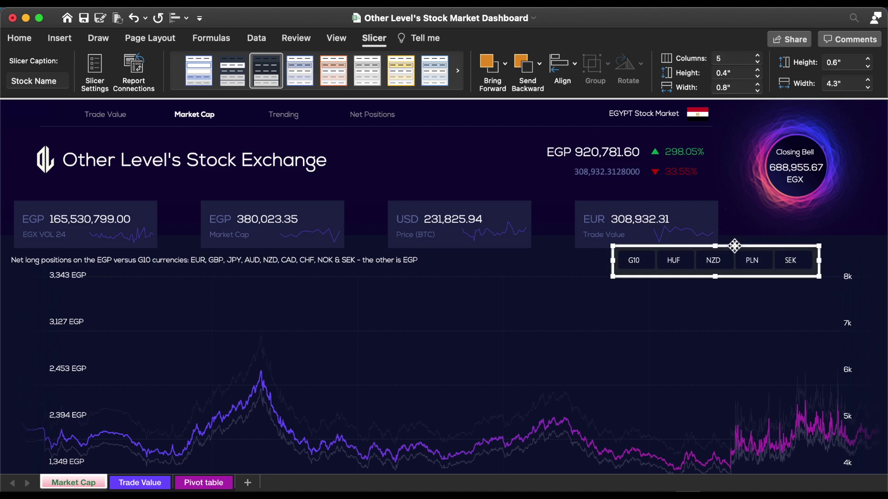
# - Apply the second, lighter slicer style and filter the dashboard to G10 and HUF
pyautogui.click(232, 74)
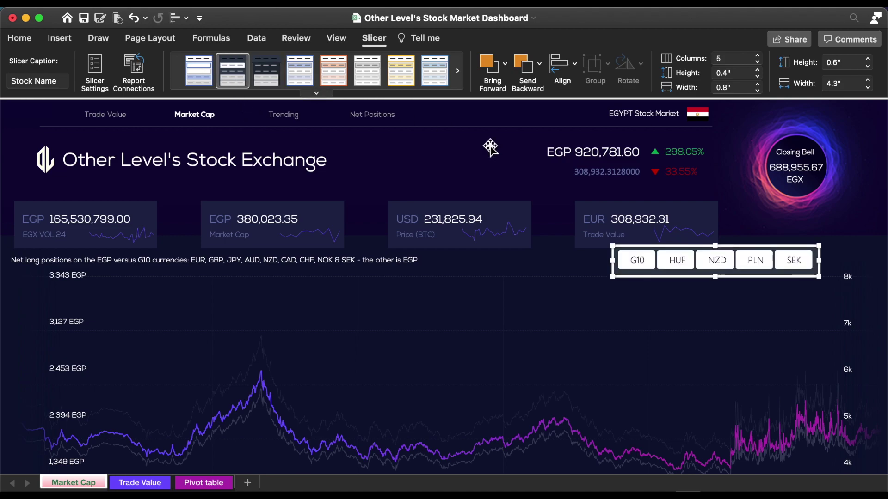
pyautogui.click(636, 260)
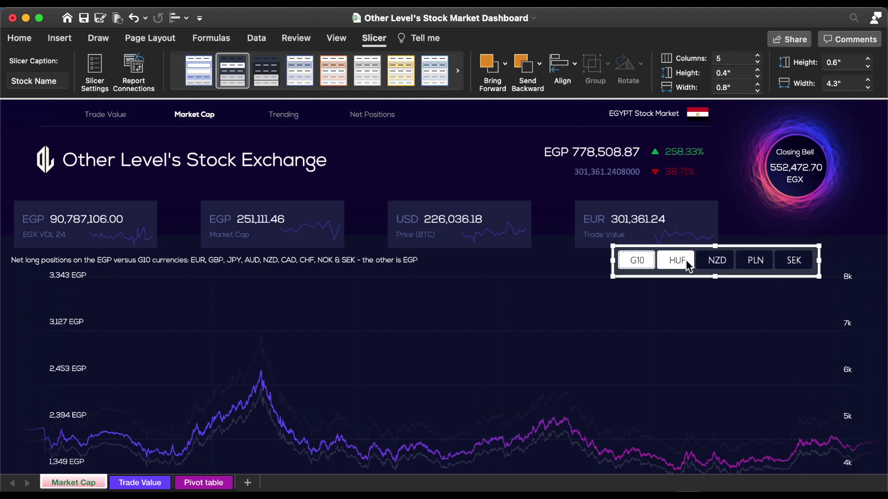
pyautogui.click(632, 262)
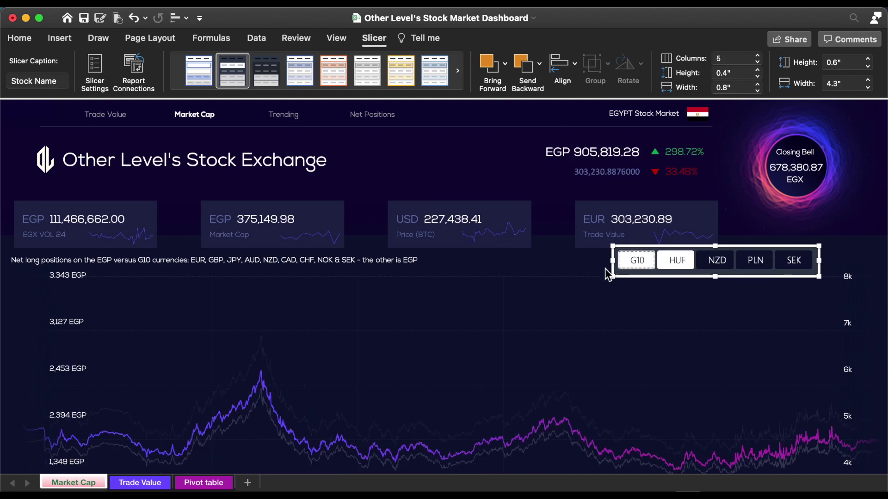
pyautogui.scroll(-2, 548, 323)
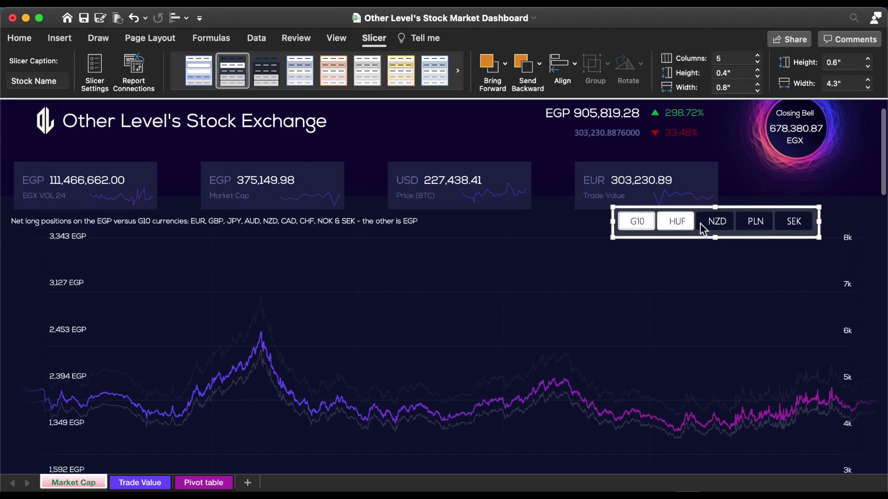
pyautogui.scroll(3, 549, 323)
pyautogui.hscroll(3, 740, 268)
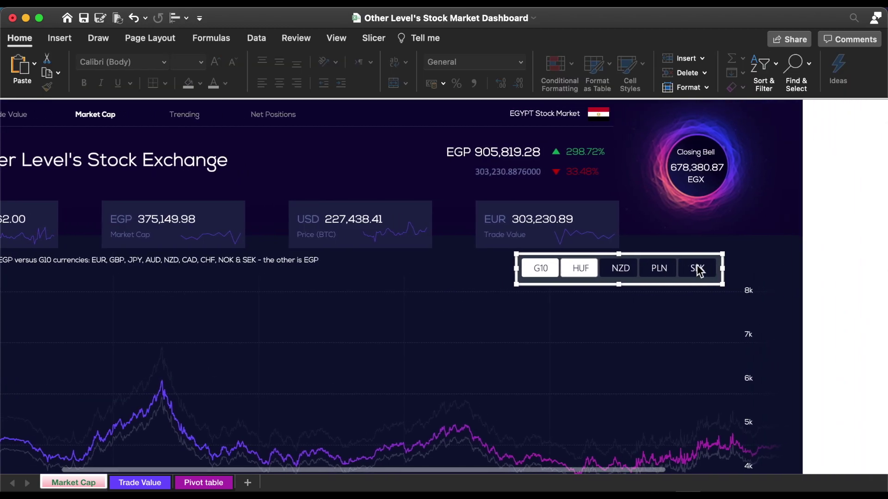
pyautogui.hscroll(3, 696, 268)
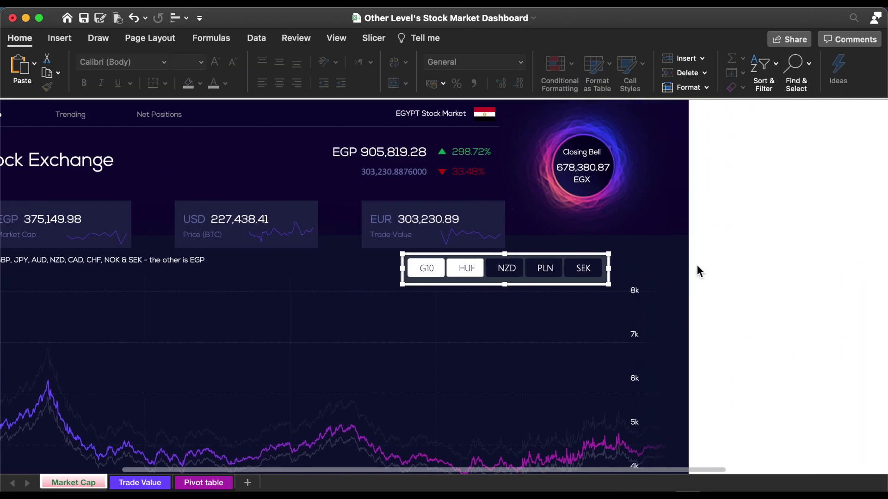
# - Draw a rounded rectangle right of the dashboard sized 0.44" high by 0.8" wide
pyautogui.click(59, 38)
pyautogui.click(206, 74)
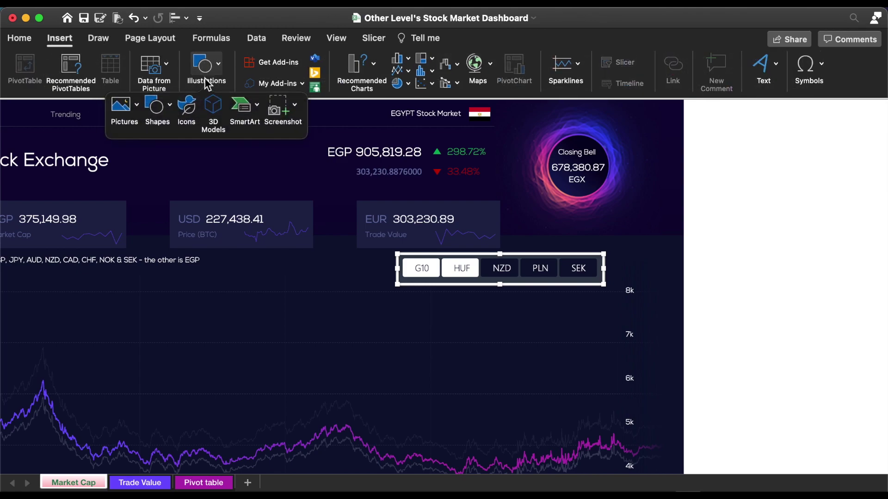
pyautogui.click(172, 107)
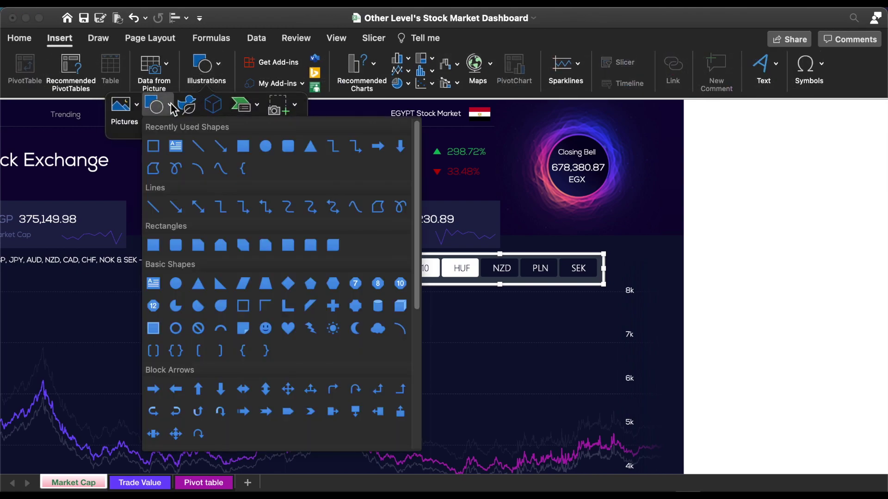
pyautogui.click(288, 146)
pyautogui.moveTo(696, 244); pyautogui.dragTo(765, 291)
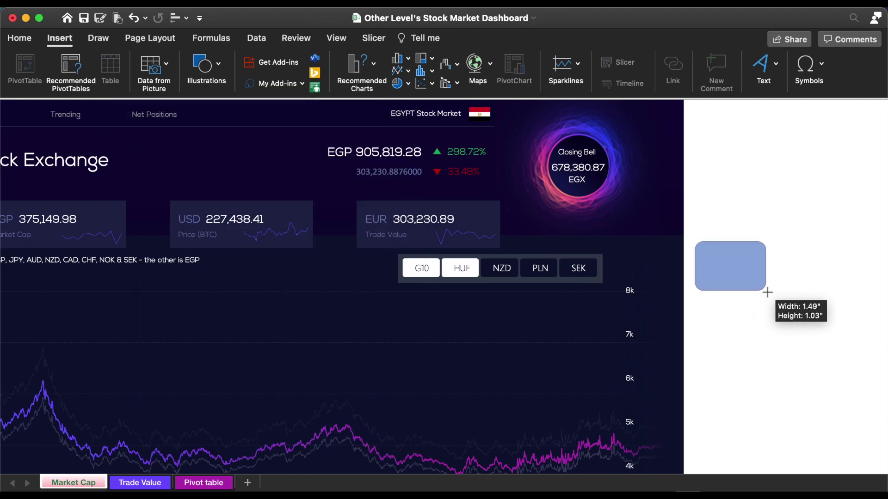
pyautogui.click(799, 66)
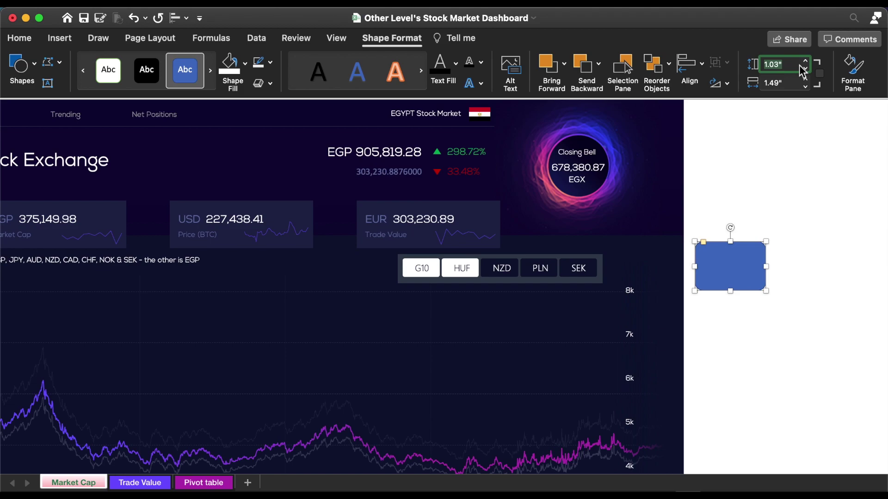
pyautogui.write('0.44')
pyautogui.press('Return')
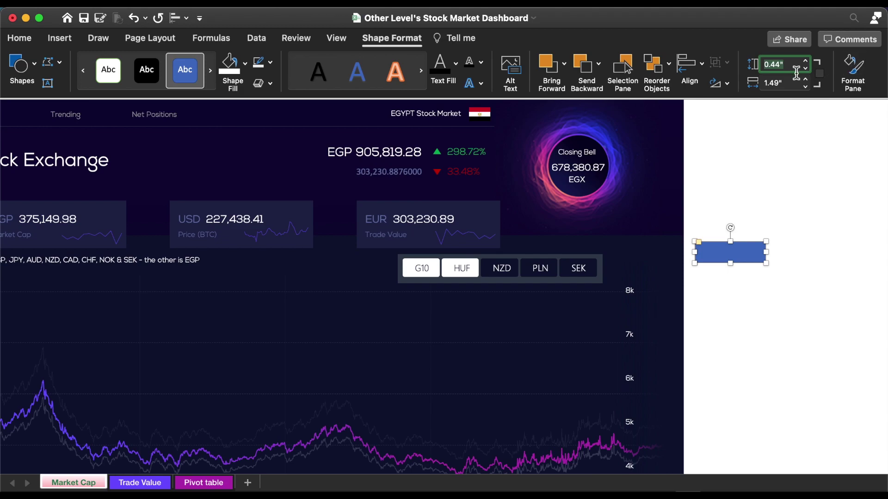
pyautogui.click(787, 83)
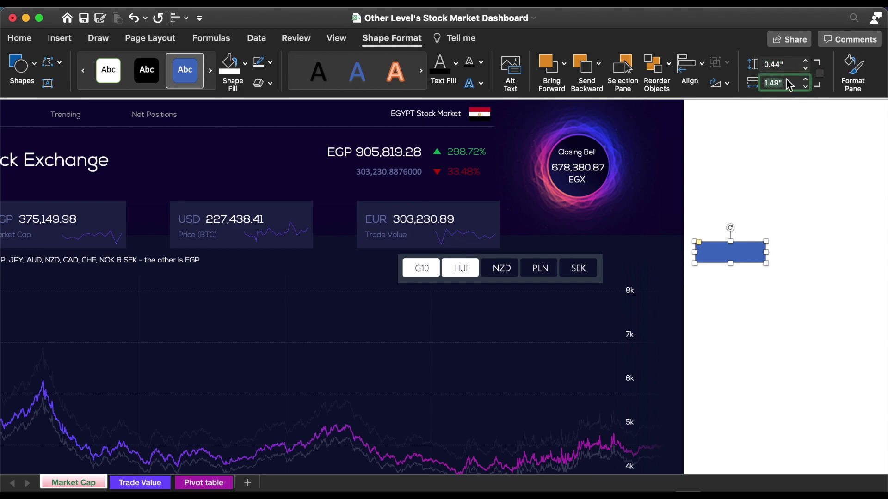
pyautogui.write('0.8')
pyautogui.press('Return')
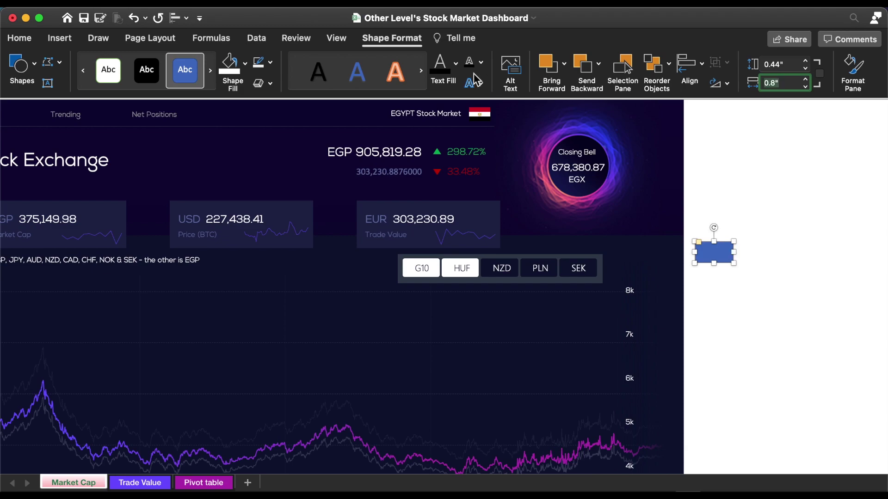
# - Give the rectangle a 6 pt dark outline and no fill
pyautogui.click(270, 61)
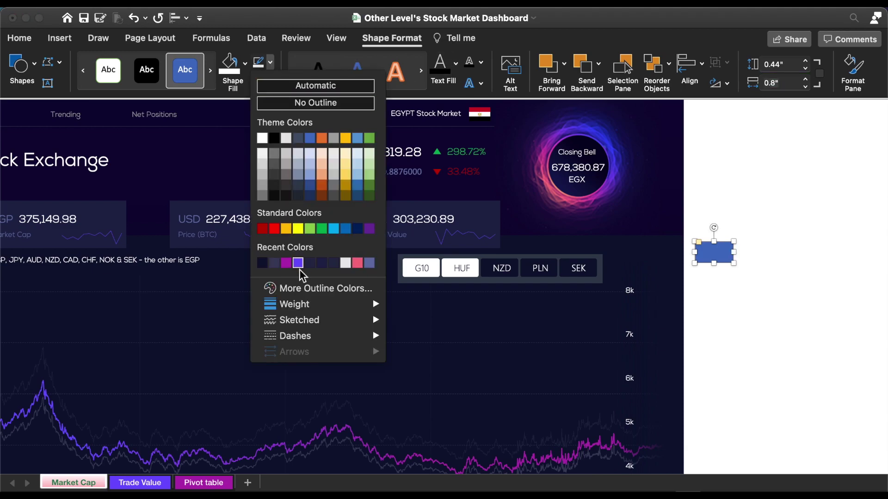
pyautogui.moveTo(294, 304)
pyautogui.click(447, 434)
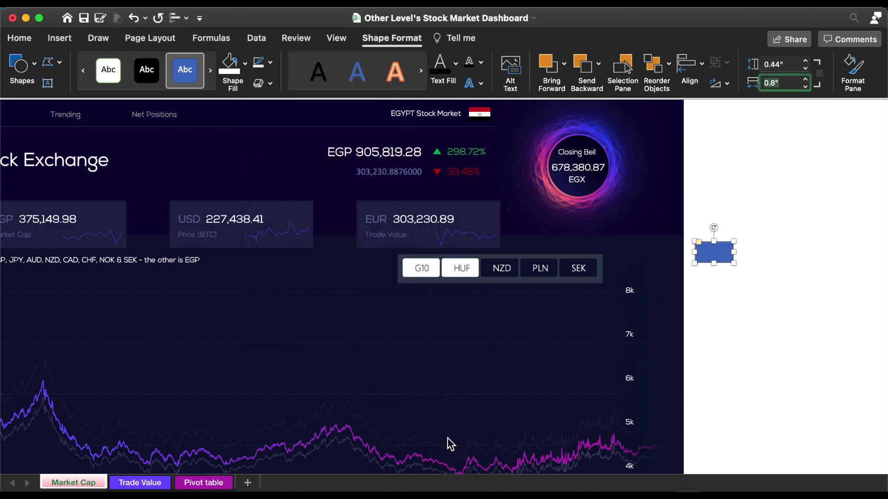
pyautogui.click(271, 64)
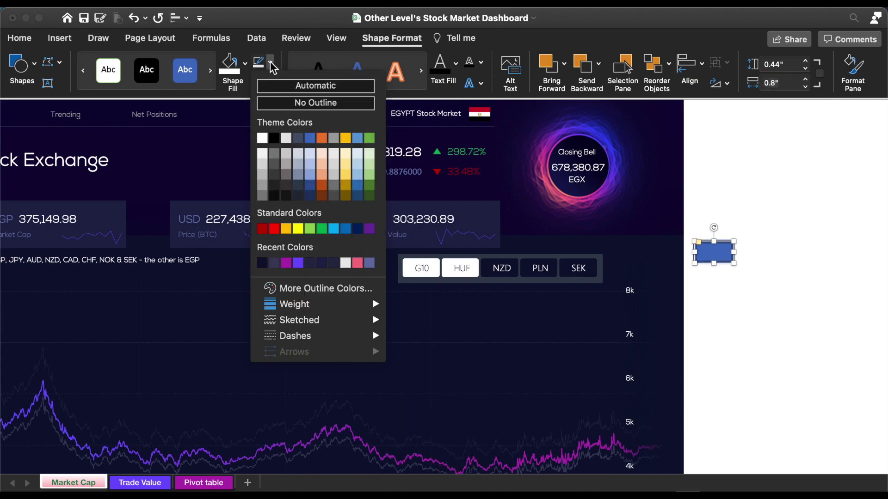
pyautogui.click(267, 264)
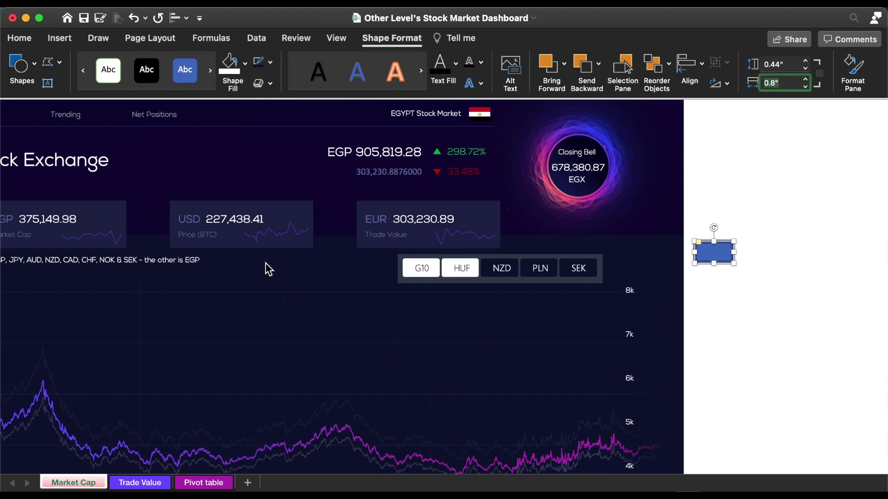
pyautogui.click(245, 64)
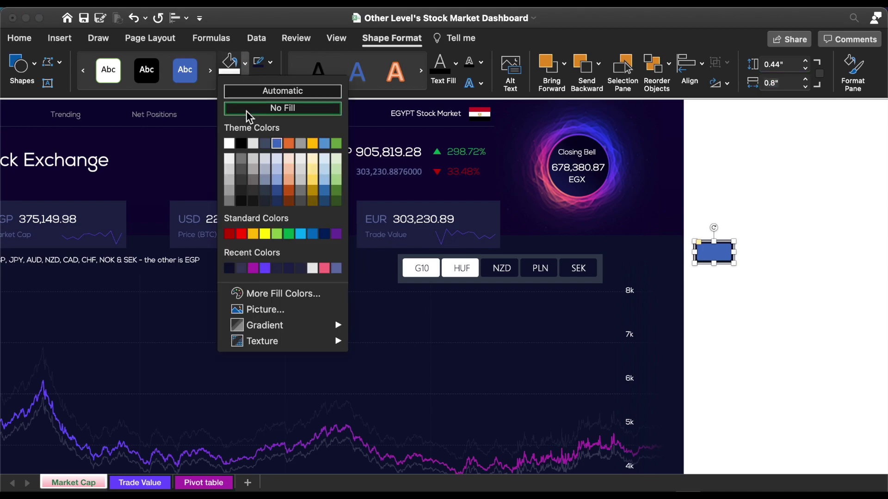
pyautogui.click(302, 115)
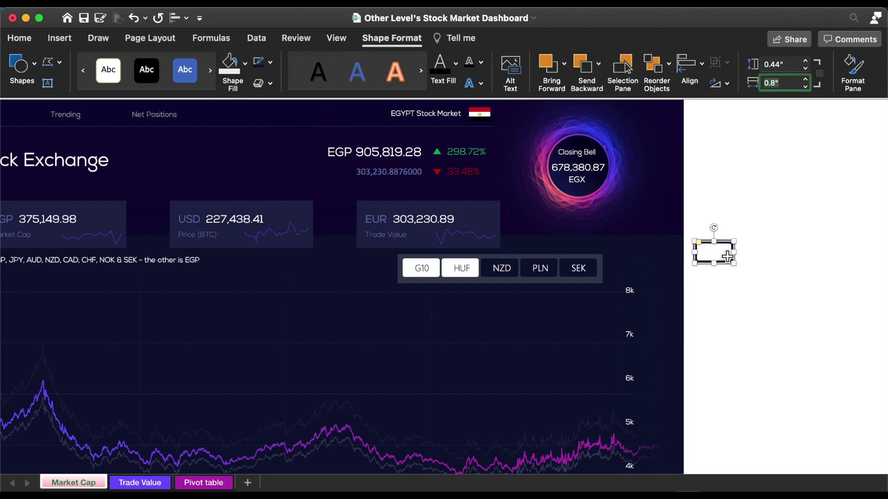
# - Round the rectangle's corners into a pill and duplicate it below the original
pyautogui.moveTo(701, 248)
pyautogui.mouseDown()
pyautogui.moveTo(753, 256)
pyautogui.moveTo(748, 266)
pyautogui.mouseUp()
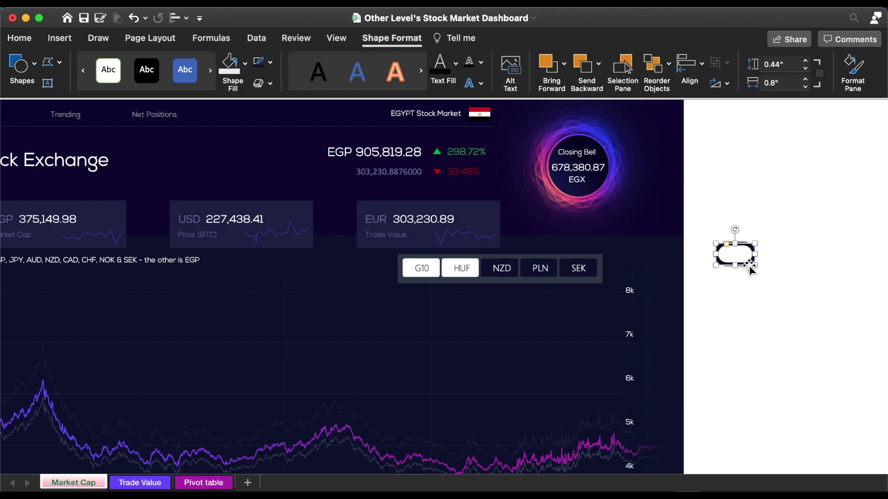
pyautogui.press('super+d')
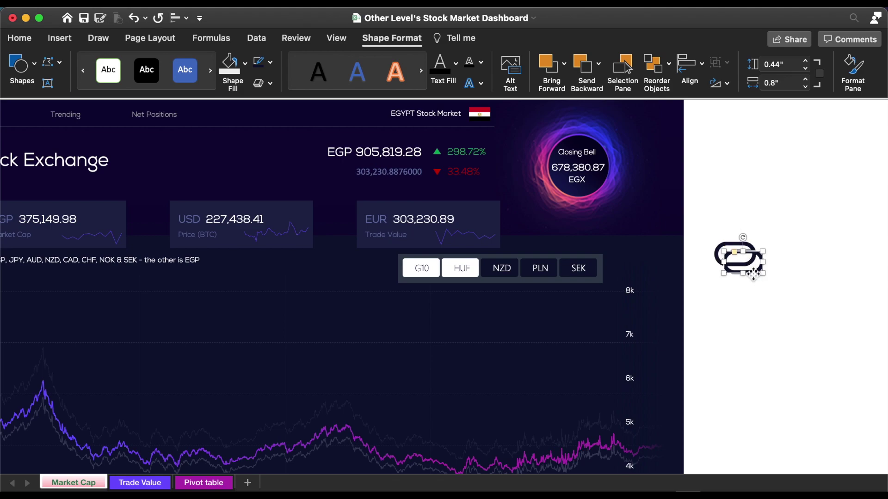
pyautogui.moveTo(753, 273); pyautogui.dragTo(765, 316)
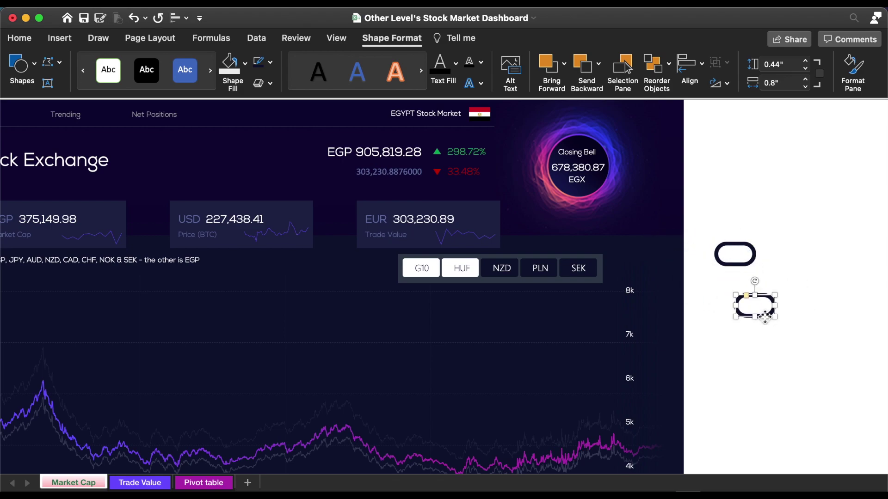
# - Give the copy a white outline, place it beside the slicer, and set its height to 0.4"
pyautogui.click(271, 62)
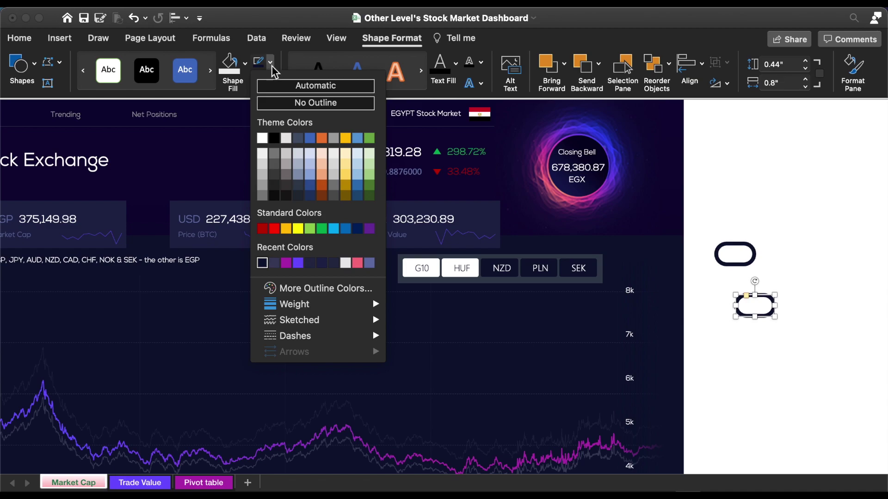
pyautogui.click(262, 138)
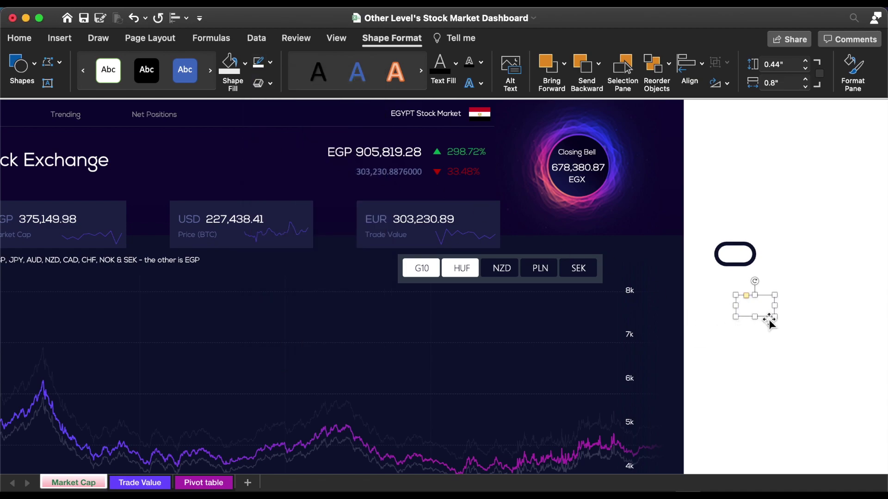
pyautogui.moveTo(769, 317); pyautogui.dragTo(654, 260)
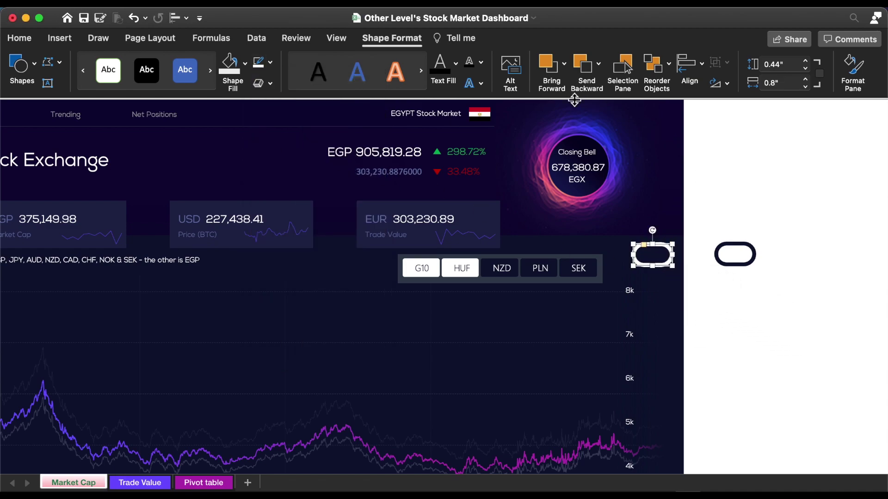
pyautogui.click(793, 66)
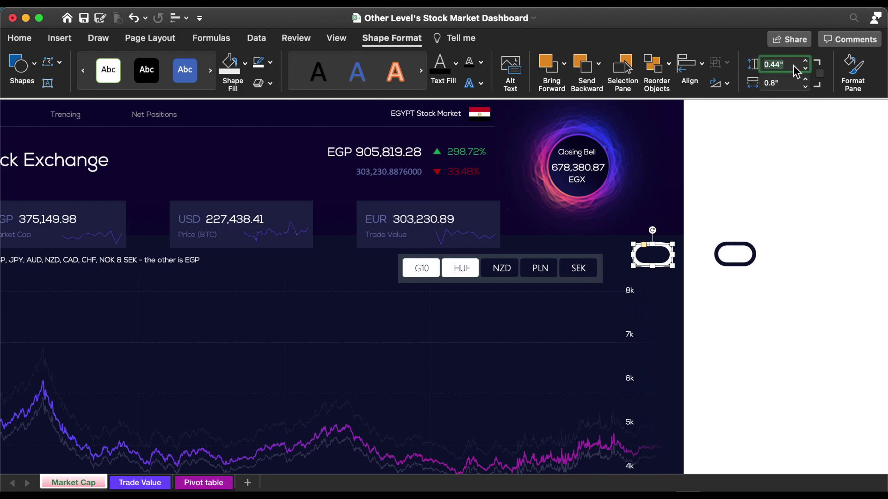
pyautogui.write('0')
pyautogui.click(786, 83)
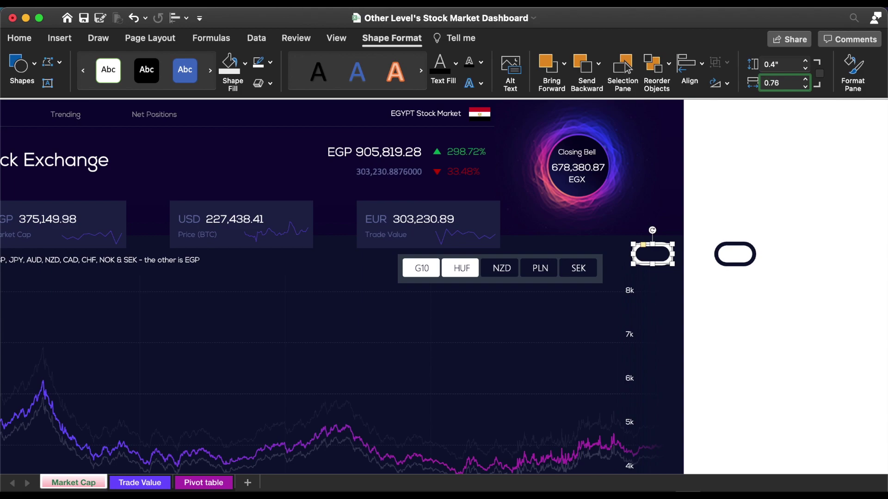
# - Set the pill width to 0.76" and centre the two pills on each other horizontally and vertically
pyautogui.press('Return')
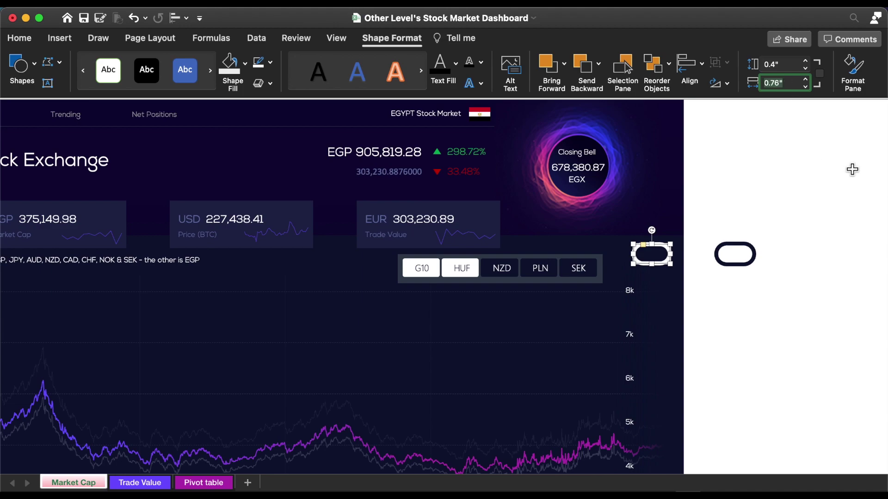
pyautogui.keyDown('shift'); pyautogui.click(748, 252); pyautogui.keyUp('shift')
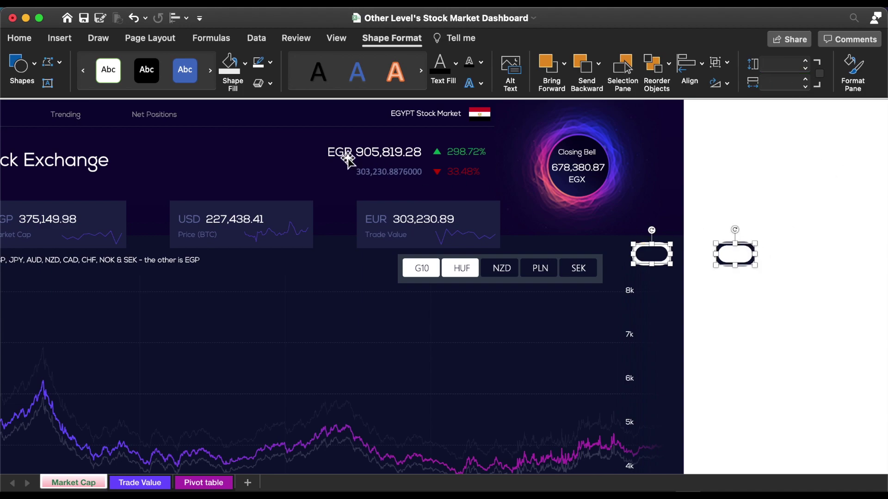
pyautogui.click(175, 18)
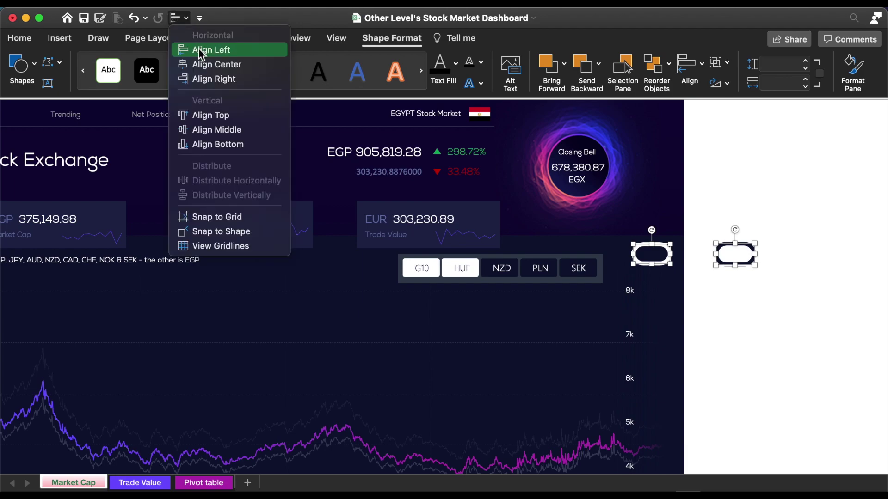
pyautogui.click(207, 65)
pyautogui.click(177, 18)
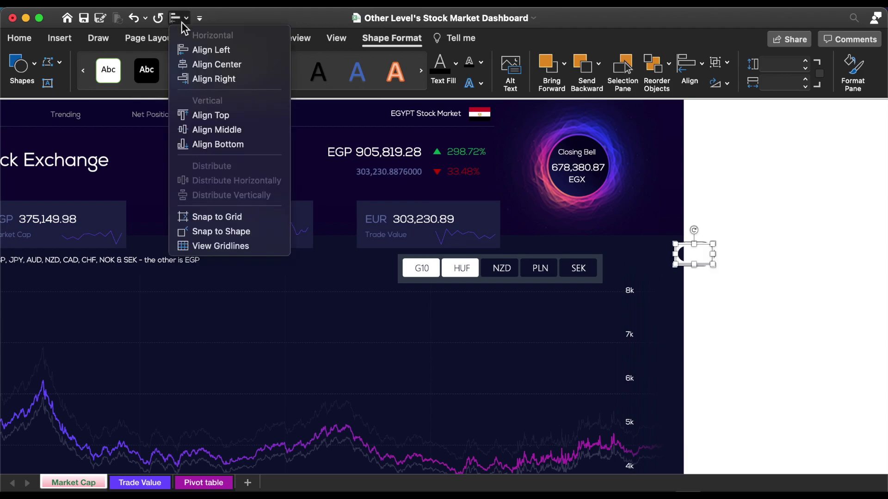
pyautogui.click(216, 130)
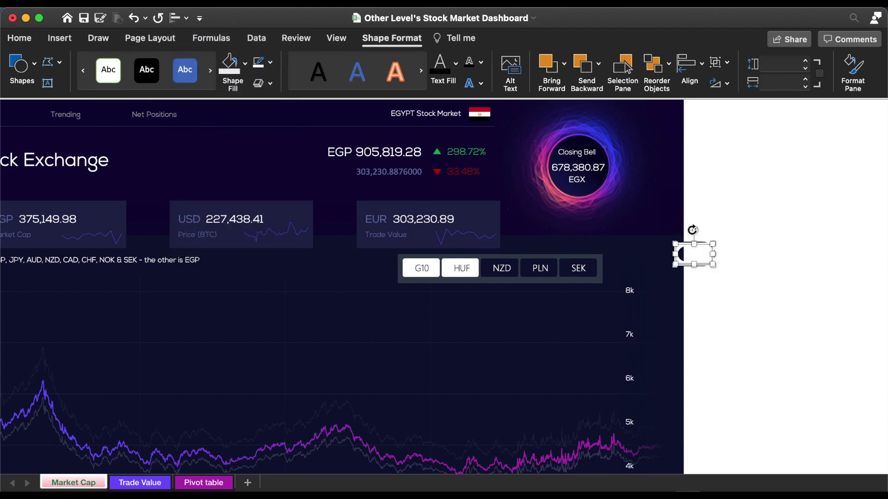
# - Nudge both pills slightly higher and bring the right-hand pill to the front
pyautogui.click(705, 253)
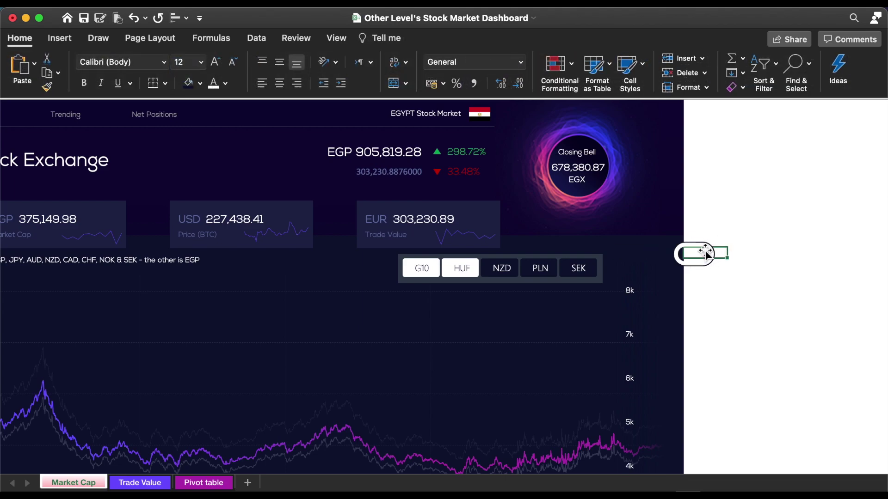
pyautogui.rightClick(704, 251)
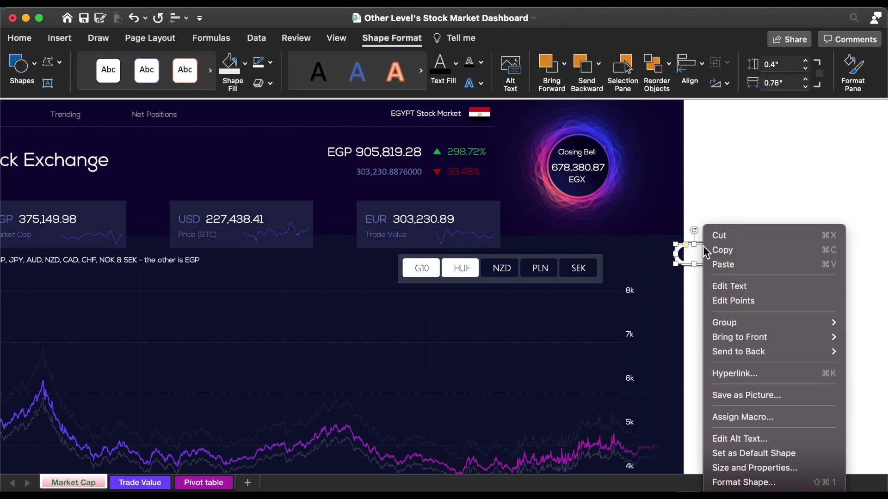
pyautogui.keyDown('shift'); pyautogui.click(703, 246); pyautogui.keyUp('shift')
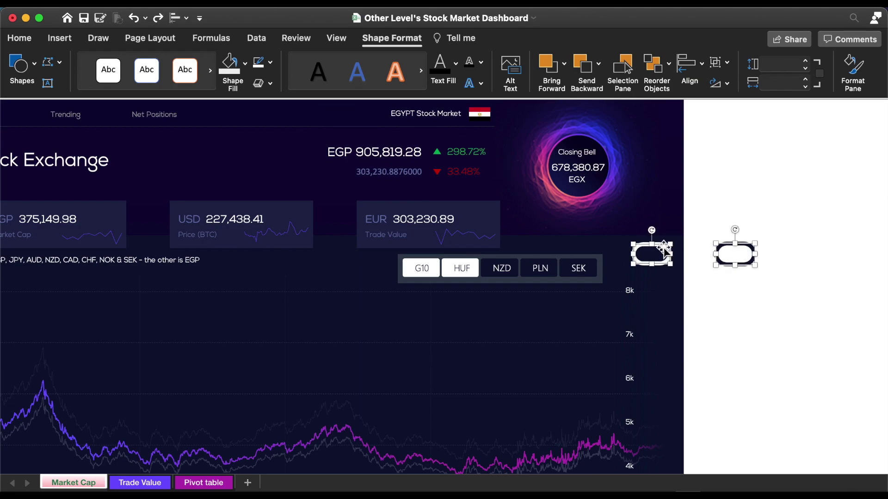
pyautogui.moveTo(663, 249); pyautogui.dragTo(664, 245)
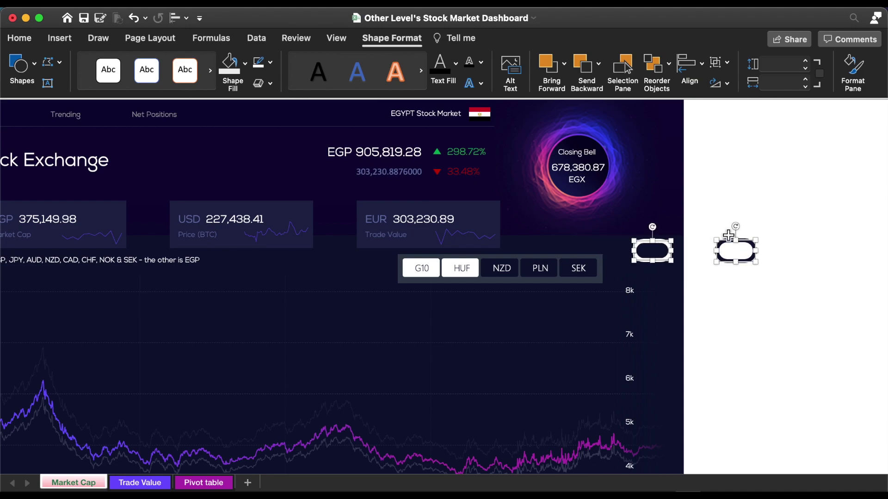
pyautogui.click(707, 236)
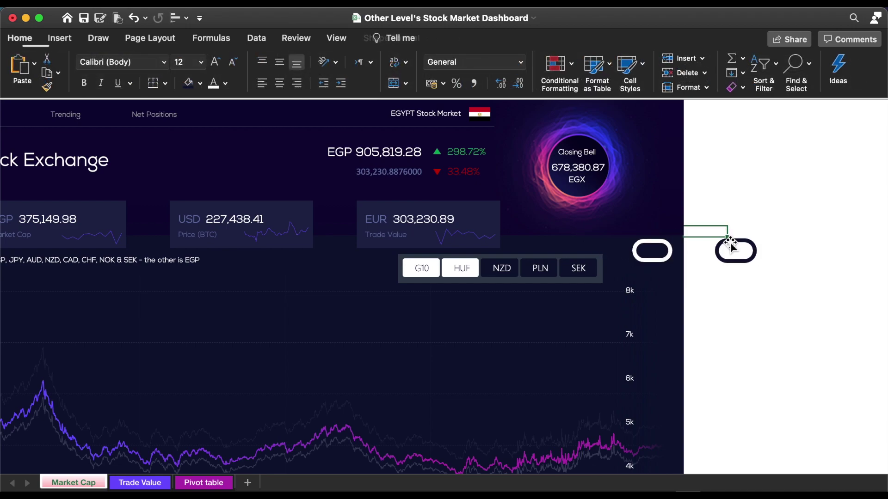
pyautogui.click(730, 242)
pyautogui.rightClick(729, 241)
pyautogui.moveTo(764, 337)
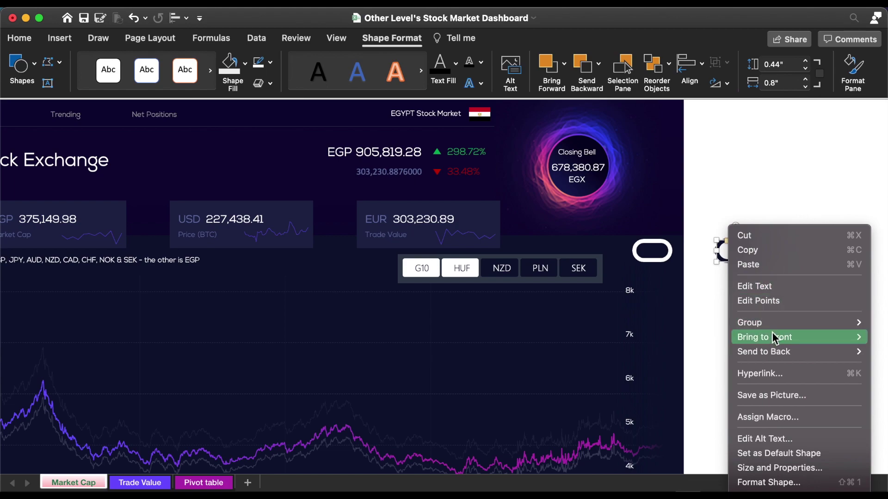
pyautogui.click(712, 337)
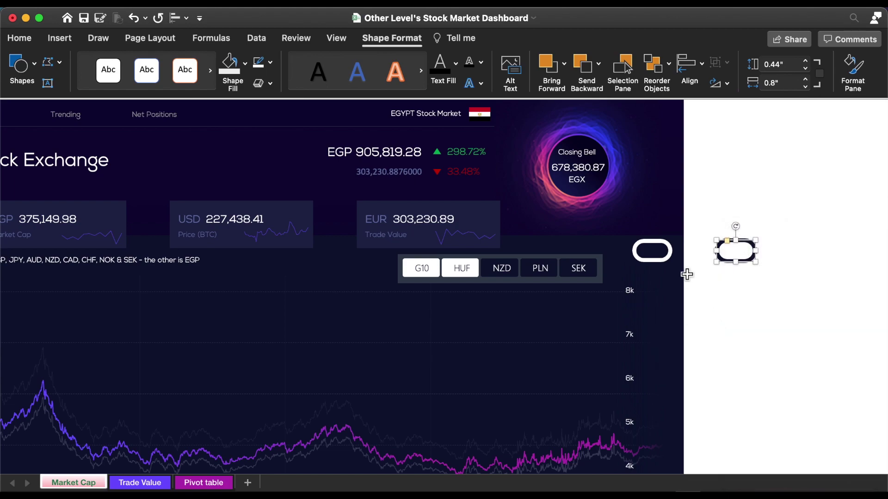
# - Move both pills beside the Closing Bell circle, re-centre them on each other, and group them
pyautogui.keyDown('shift'); pyautogui.click(667, 246); pyautogui.keyUp('shift')
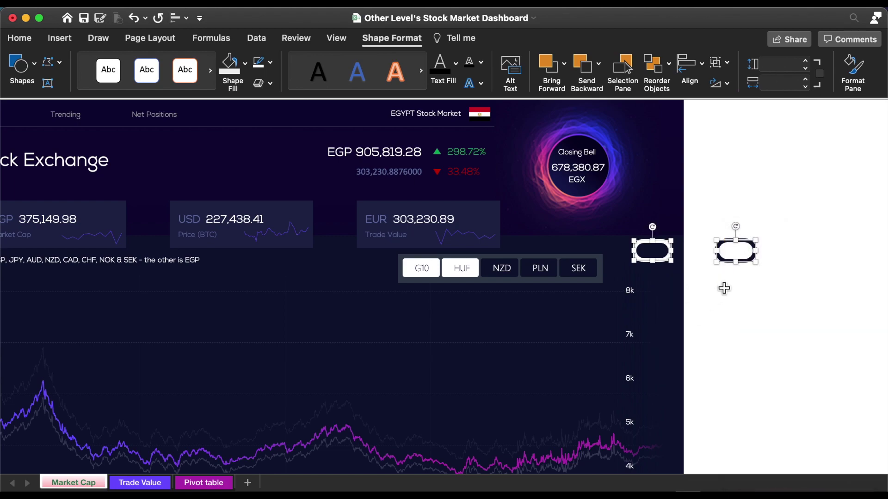
pyautogui.moveTo(748, 267); pyautogui.dragTo(658, 245)
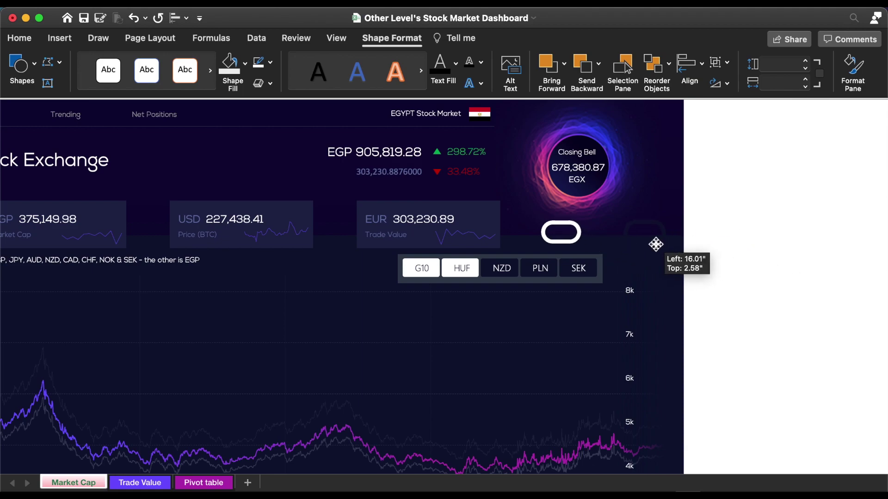
pyautogui.click(183, 21)
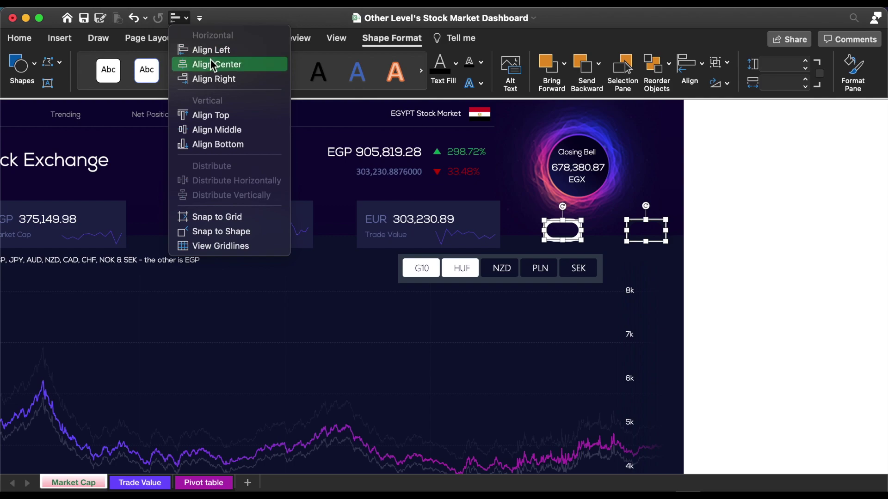
pyautogui.click(211, 63)
pyautogui.click(180, 19)
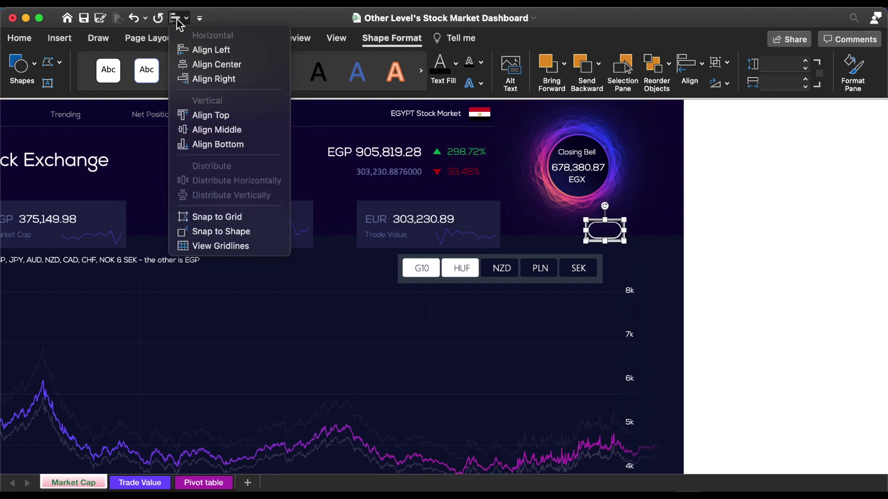
pyautogui.click(214, 129)
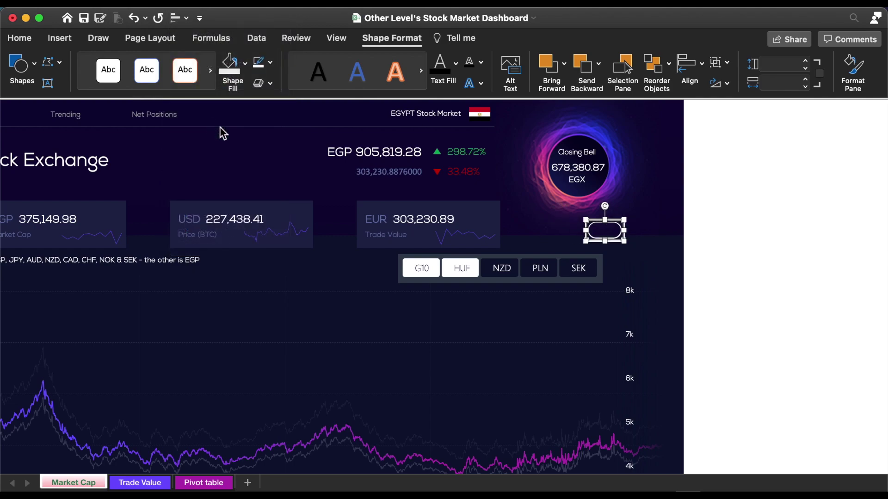
pyautogui.rightClick(622, 226)
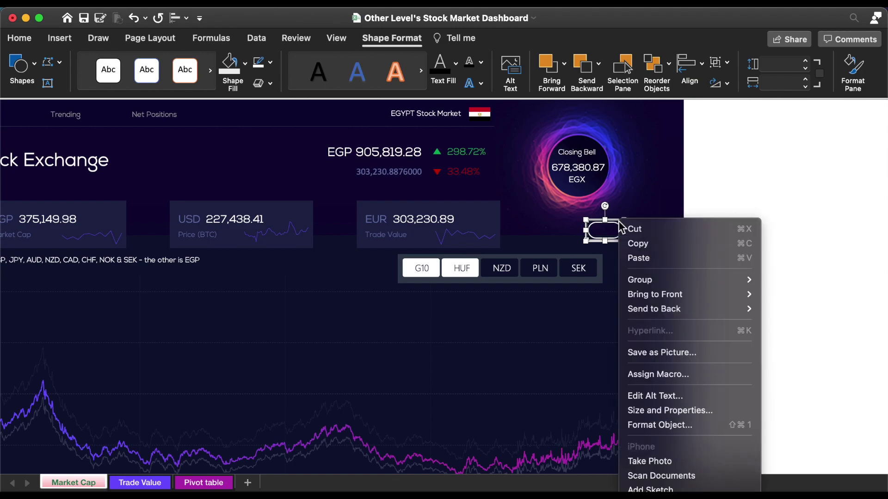
pyautogui.moveTo(639, 279)
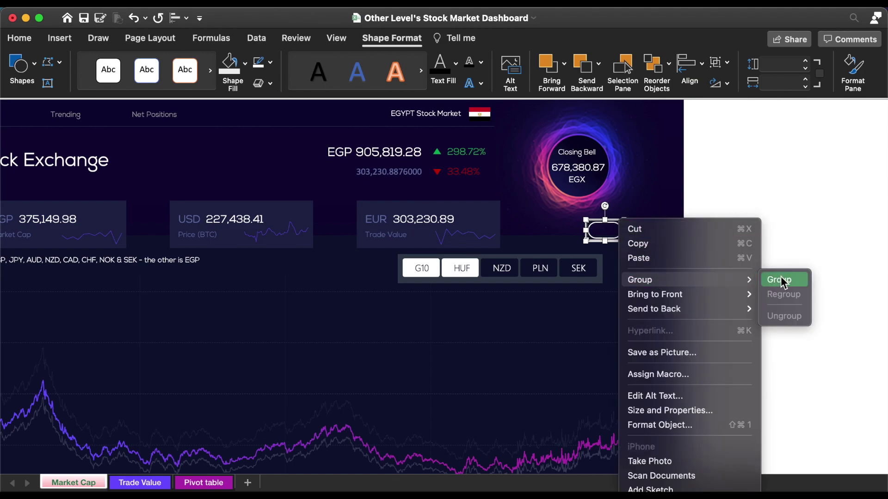
pyautogui.click(779, 280)
# - Place copies of the pill group over the G10, HUF and NZD currency buttons
pyautogui.moveTo(629, 253); pyautogui.dragTo(466, 293)
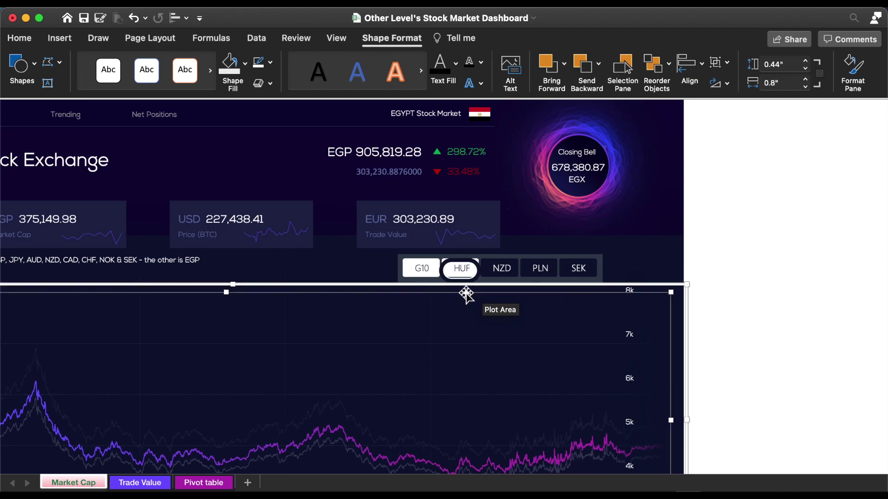
pyautogui.hotkey('ctrl', 'z')
pyautogui.hotkey('ctrl', 'z')
pyautogui.hotkey('ctrl', 'z')
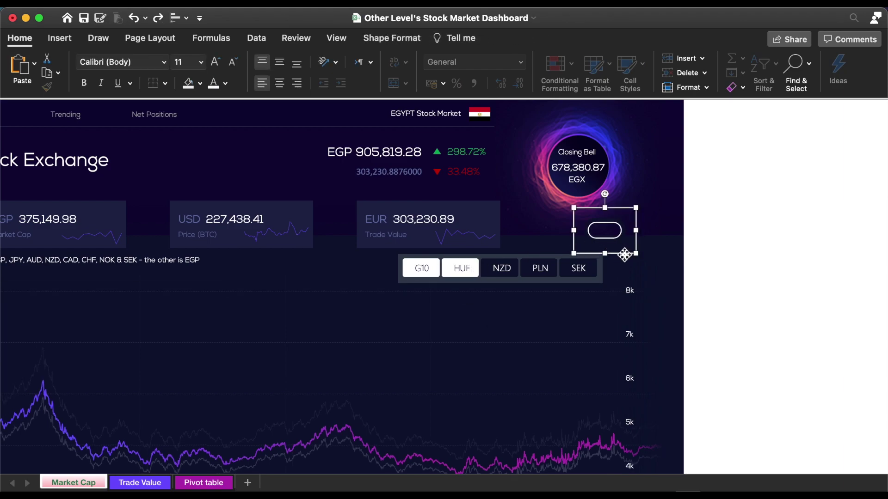
pyautogui.moveTo(624, 255); pyautogui.dragTo(441, 292)
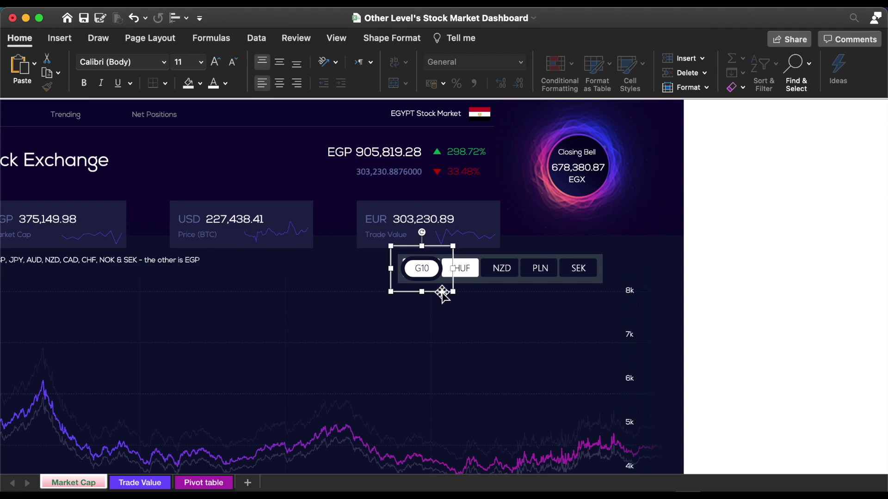
pyautogui.moveTo(441, 292)
pyautogui.mouseDown()
pyautogui.moveTo(518, 285)
pyautogui.moveTo(521, 297)
pyautogui.mouseUp()
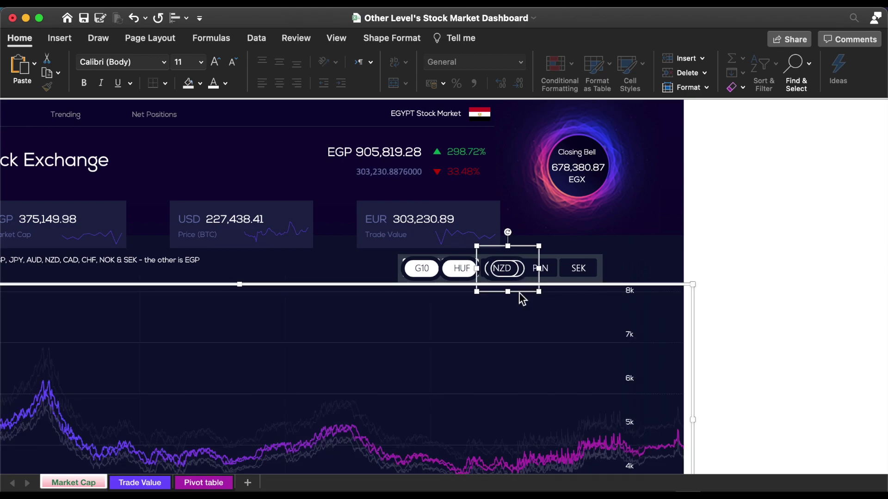
pyautogui.hotkey('ctrl', 'z')
pyautogui.hotkey('ctrl', 'z')
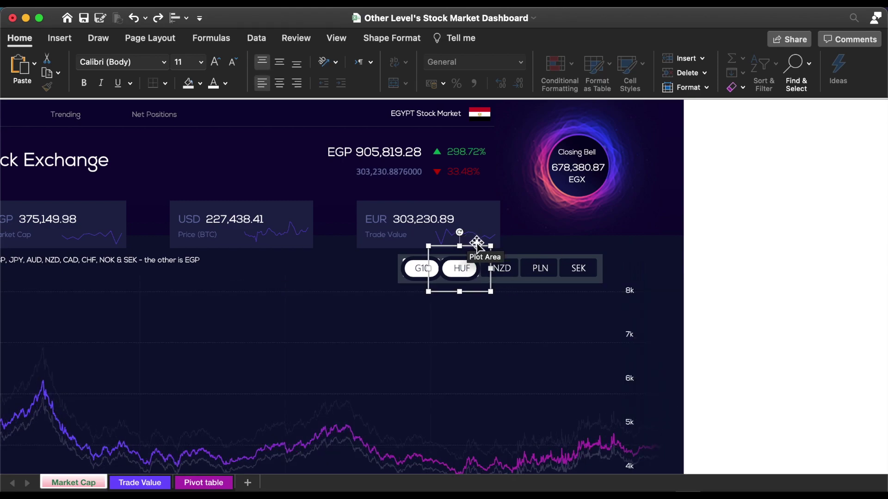
pyautogui.moveTo(479, 249); pyautogui.dragTo(598, 247)
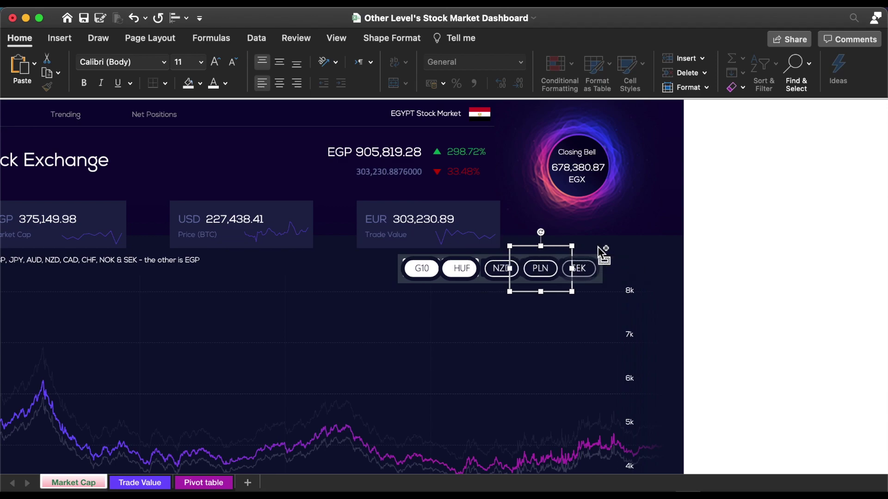
# - Select all five currency pills, distribute them horizontally, and group them into one object
pyautogui.keyDown('shift'); pyautogui.click(427, 280); pyautogui.keyUp('shift')
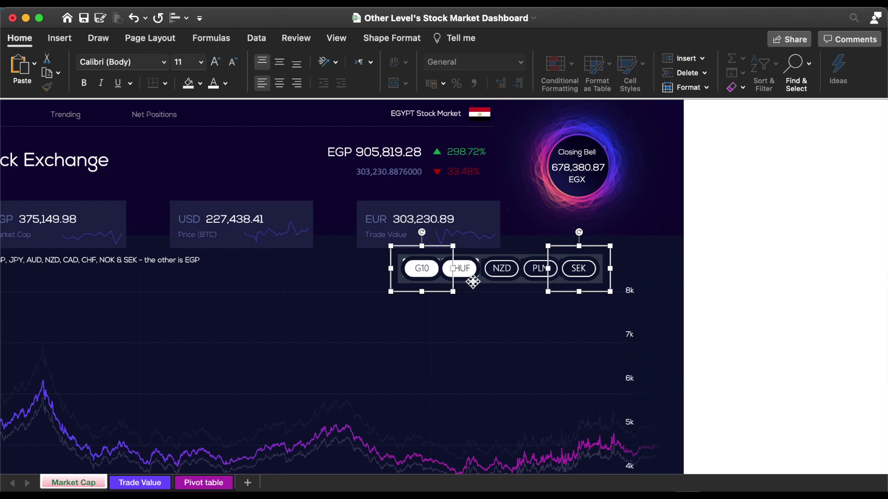
pyautogui.keyDown('shift'); pyautogui.click(481, 280); pyautogui.keyUp('shift')
pyautogui.keyDown('shift'); pyautogui.click(502, 280); pyautogui.keyUp('shift')
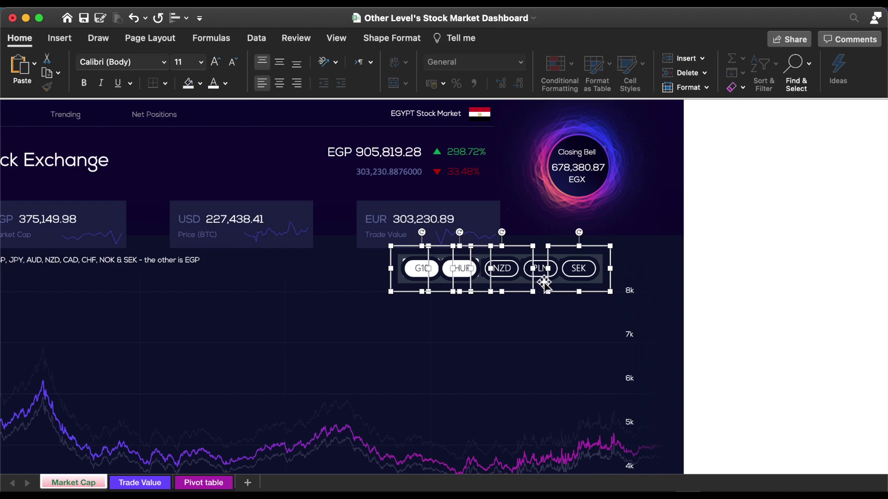
pyautogui.keyDown('shift'); pyautogui.click(540, 280); pyautogui.keyUp('shift')
pyautogui.click(177, 17)
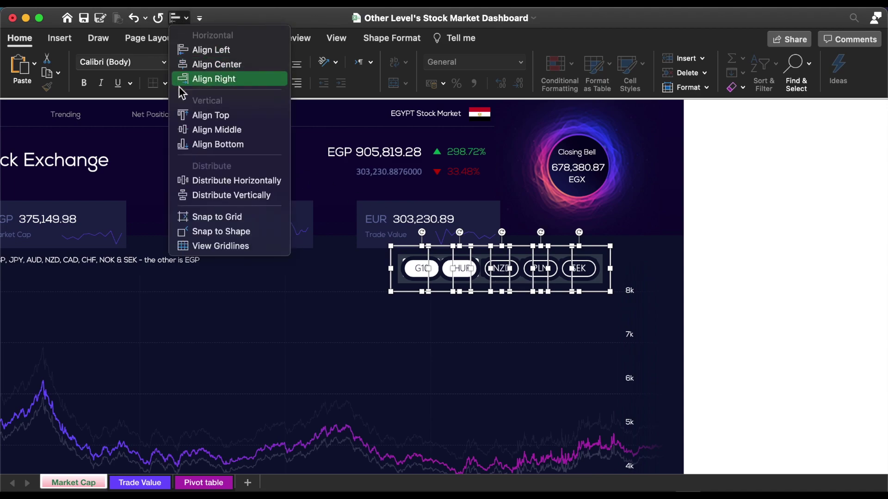
pyautogui.click(198, 184)
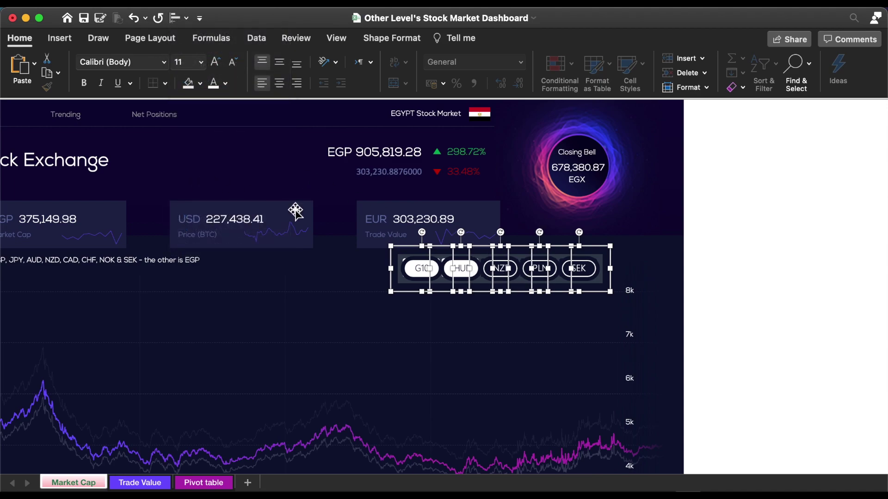
pyautogui.rightClick(402, 251)
pyautogui.moveTo(422, 306)
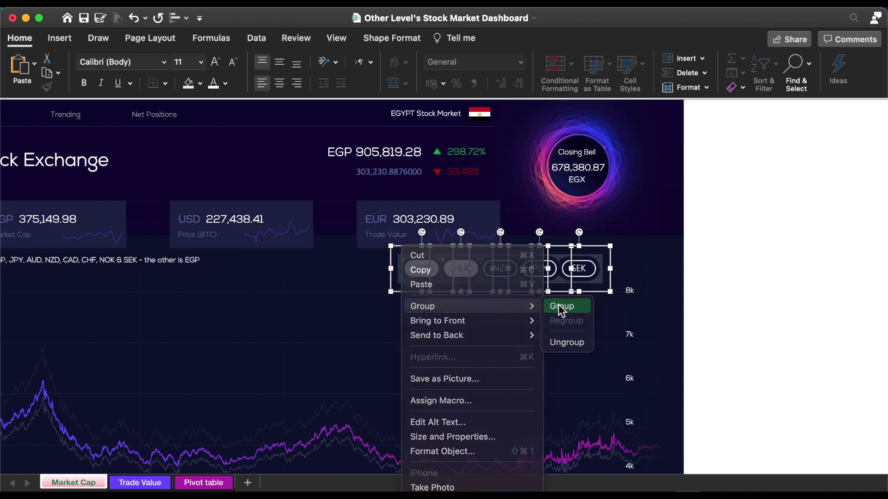
pyautogui.click(559, 307)
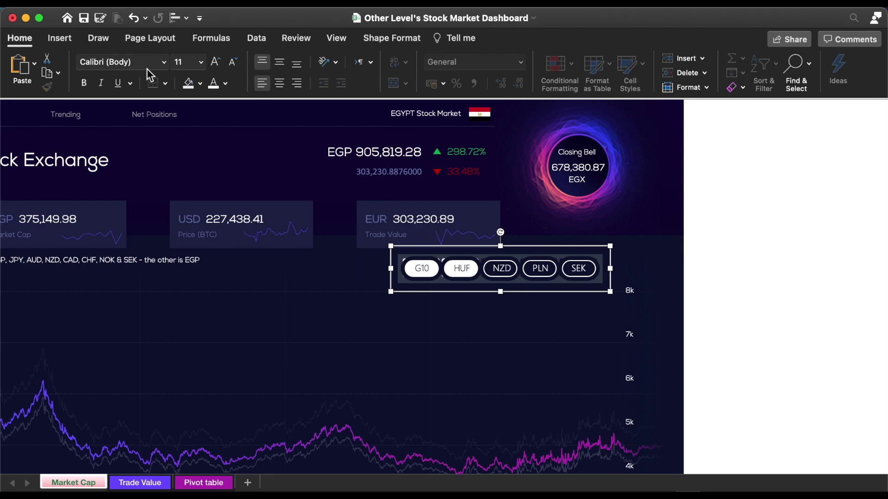
# - Draw a Frame shape right of the dashboard and fill it dark blue
pyautogui.click(64, 42)
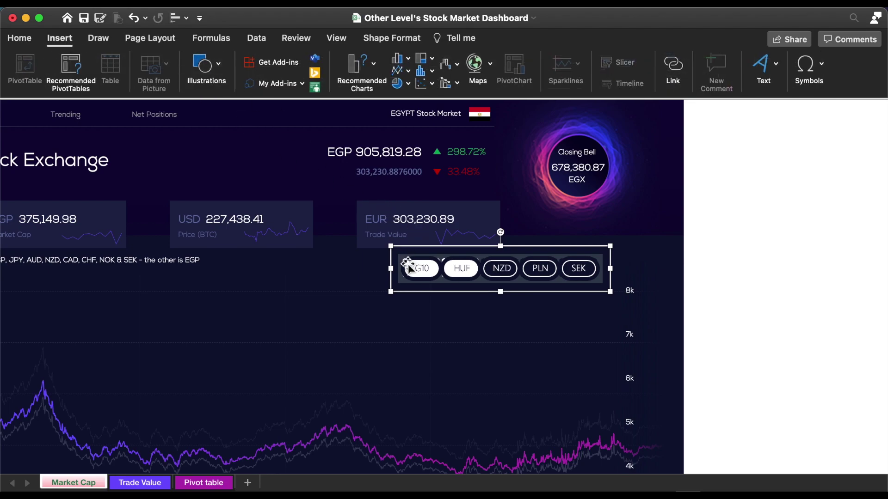
pyautogui.click(206, 67)
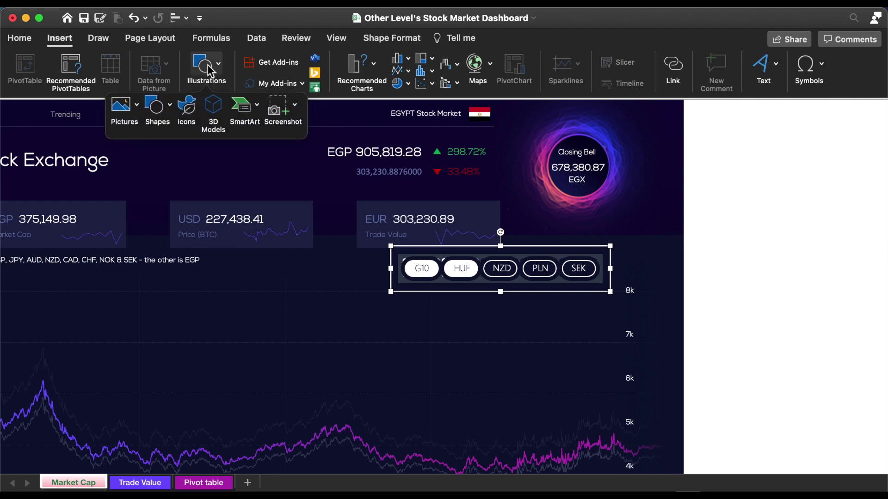
pyautogui.click(170, 107)
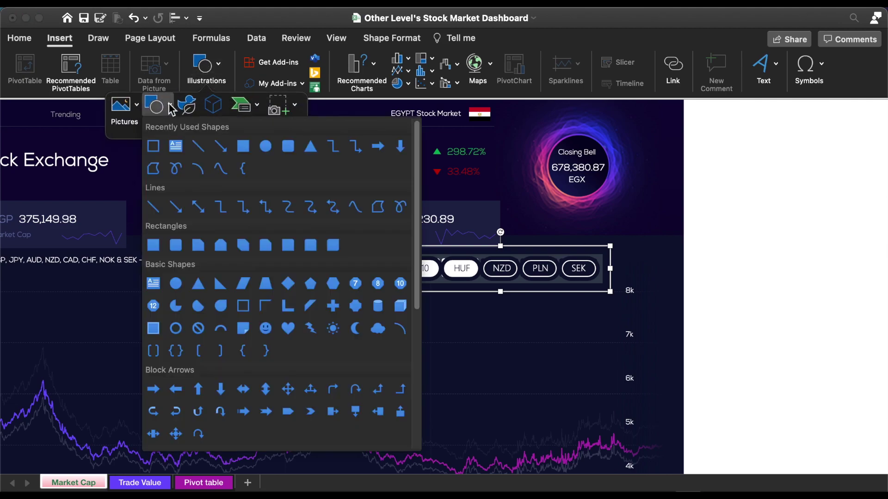
pyautogui.click(153, 146)
pyautogui.moveTo(818, 233); pyautogui.dragTo(724, 319)
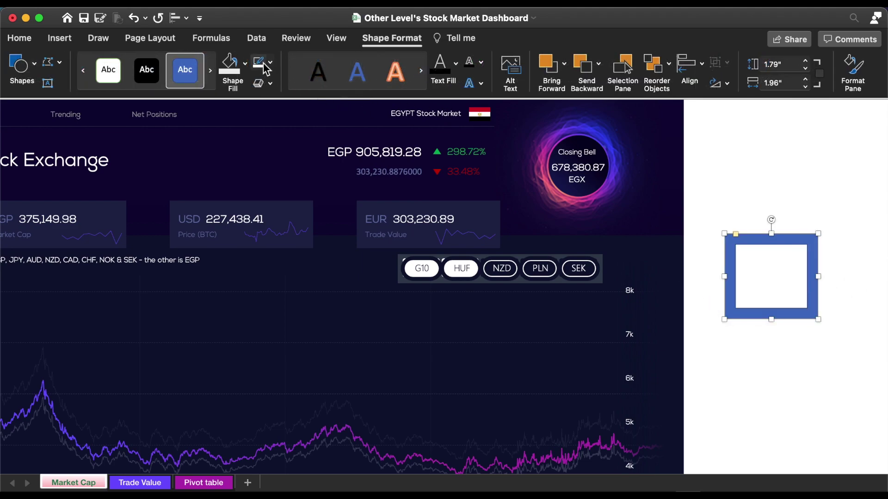
pyautogui.click(270, 62)
pyautogui.press('Escape')
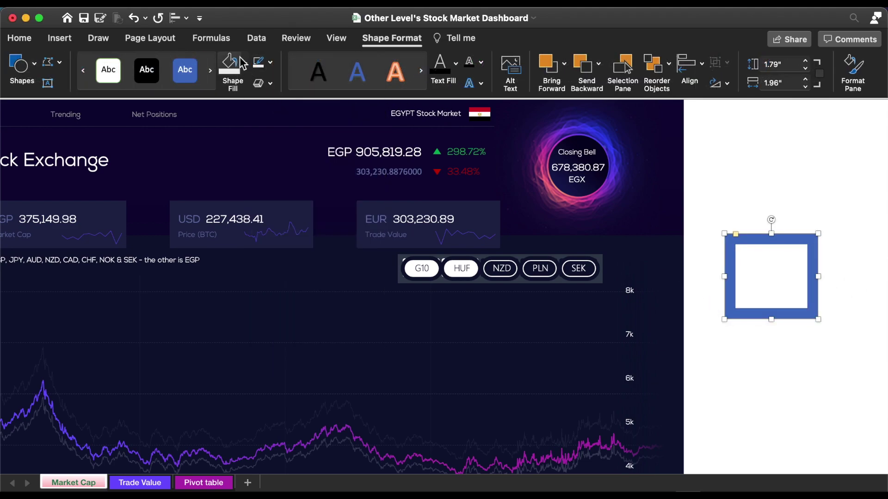
pyautogui.click(245, 63)
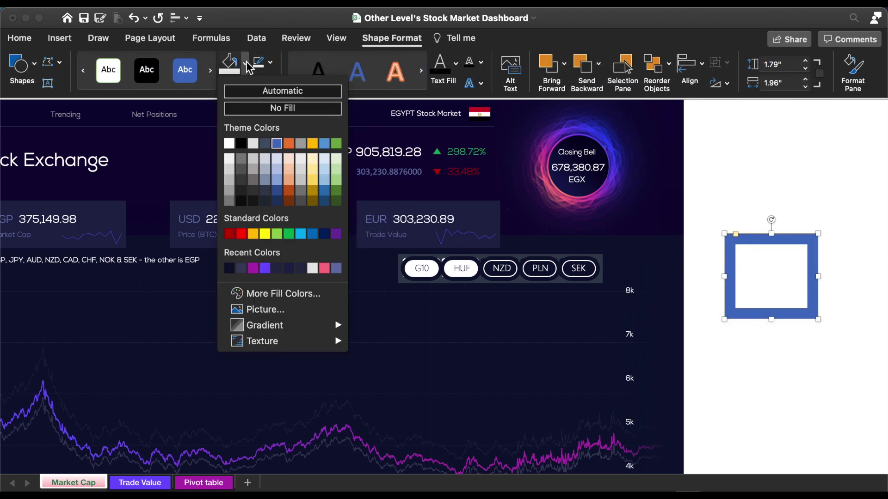
pyautogui.click(229, 268)
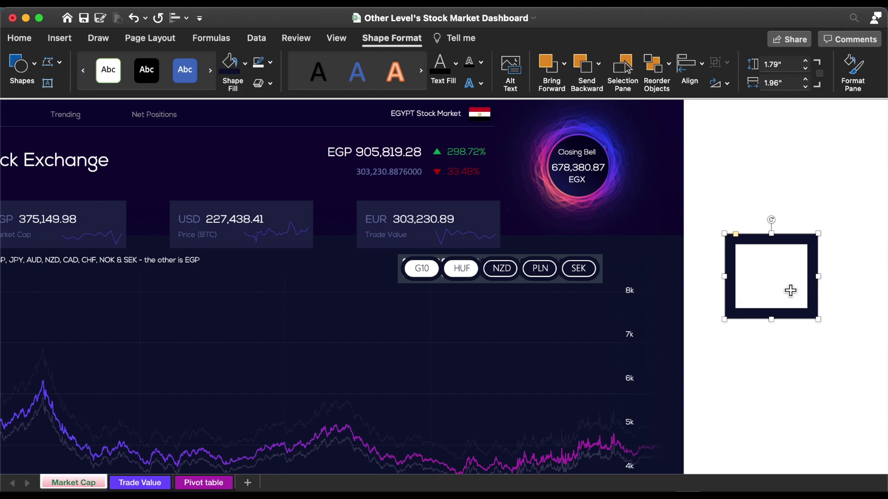
# - Resize the frame to about 4.35" by 0.67" with a thick border spanning the currency row
pyautogui.moveTo(771, 319); pyautogui.dragTo(771, 261)
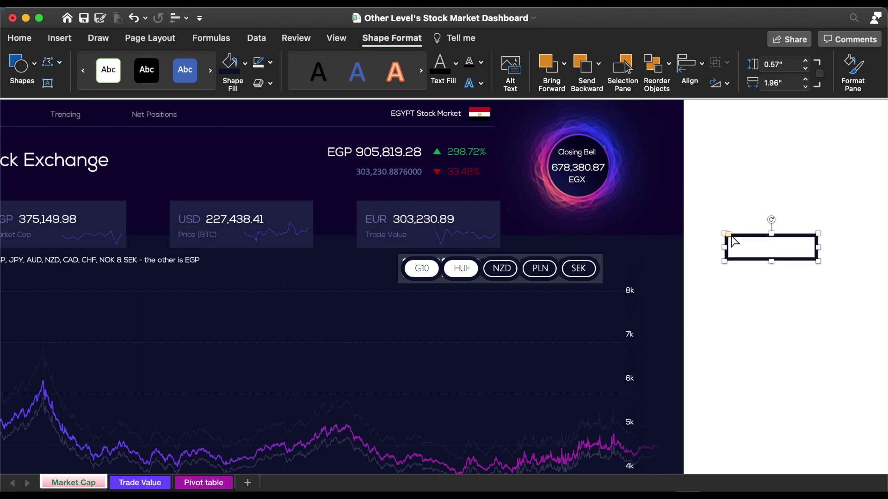
pyautogui.moveTo(729, 234)
pyautogui.mouseDown()
pyautogui.moveTo(758, 249)
pyautogui.moveTo(464, 280)
pyautogui.moveTo(609, 287)
pyautogui.mouseUp()
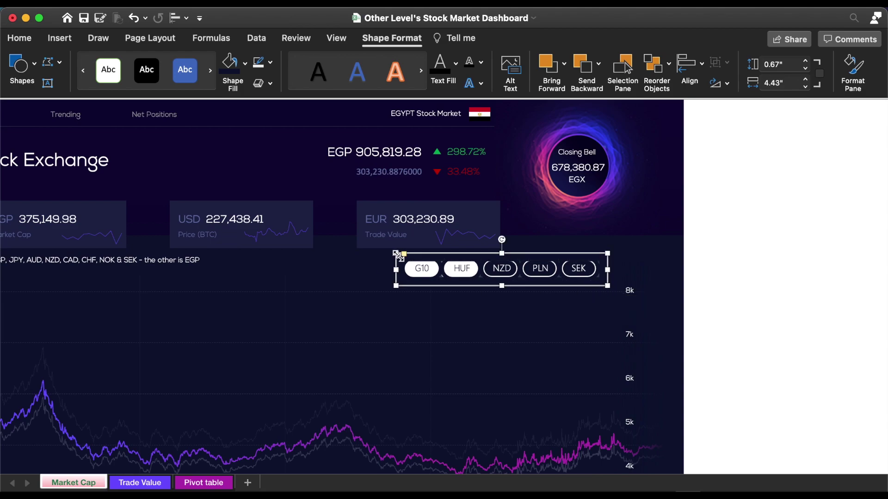
pyautogui.press('Escape')
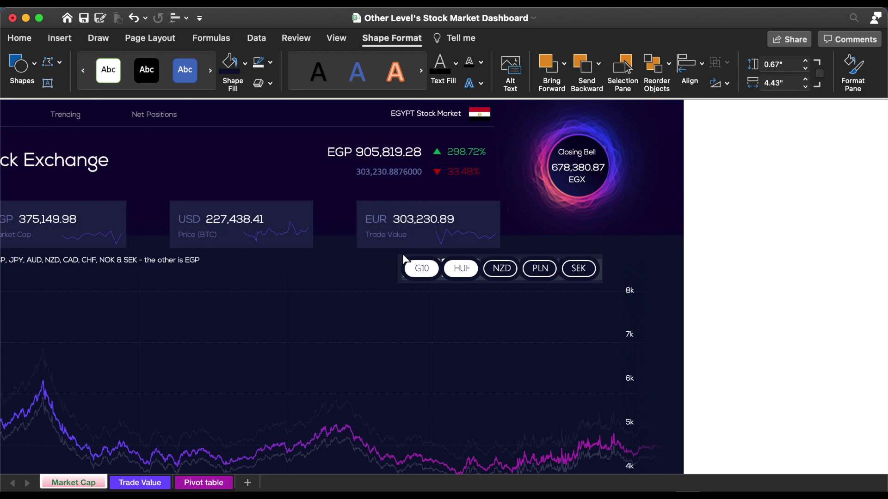
pyautogui.click(403, 258)
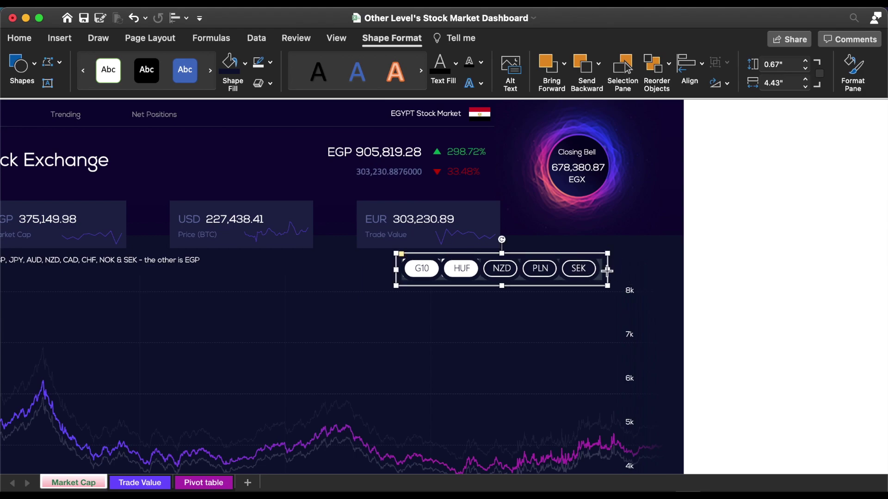
pyautogui.moveTo(606, 270); pyautogui.dragTo(603, 271)
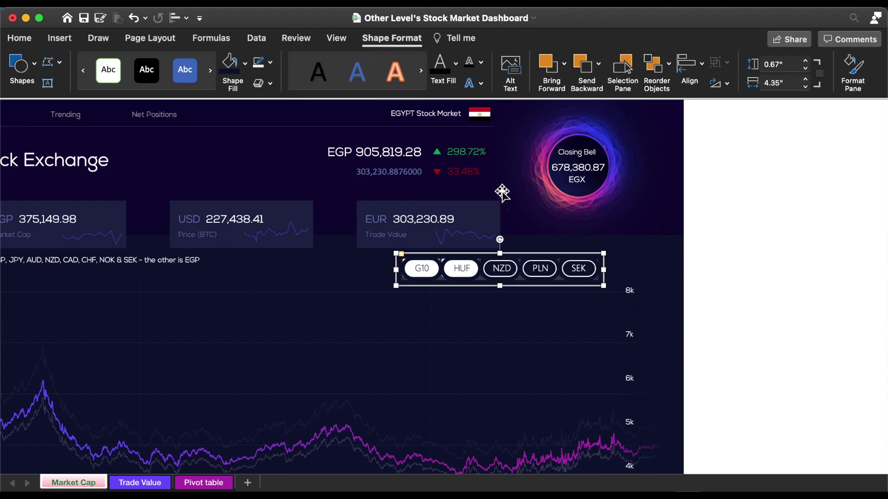
pyautogui.click(67, 36)
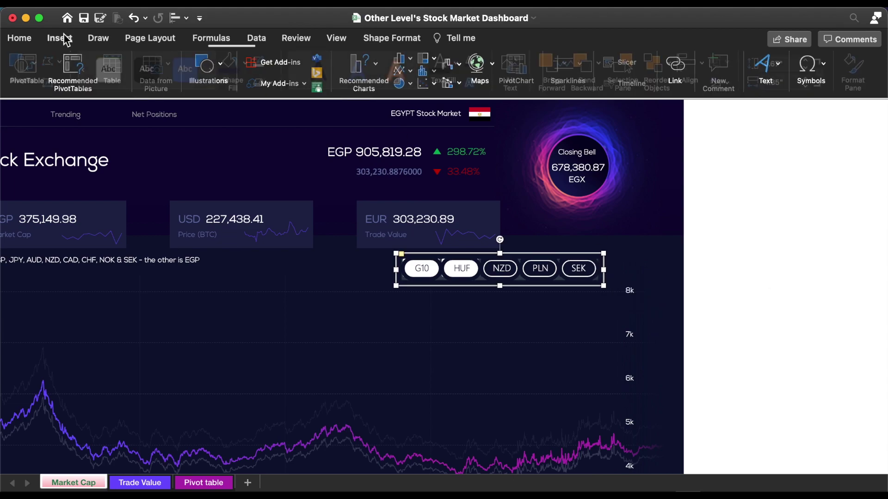
# - Draw a small outline-free triangle, place it between G10 and HUF, and copy it left of G10
pyautogui.click(215, 74)
pyautogui.click(162, 111)
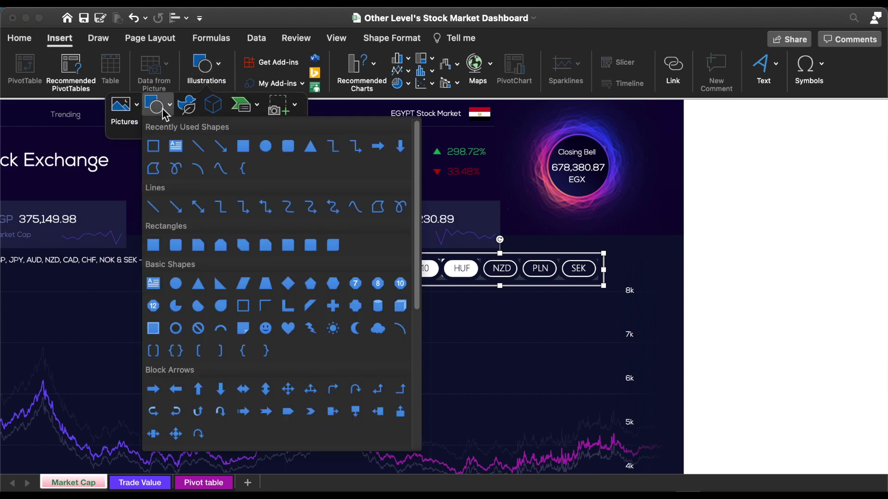
pyautogui.click(309, 152)
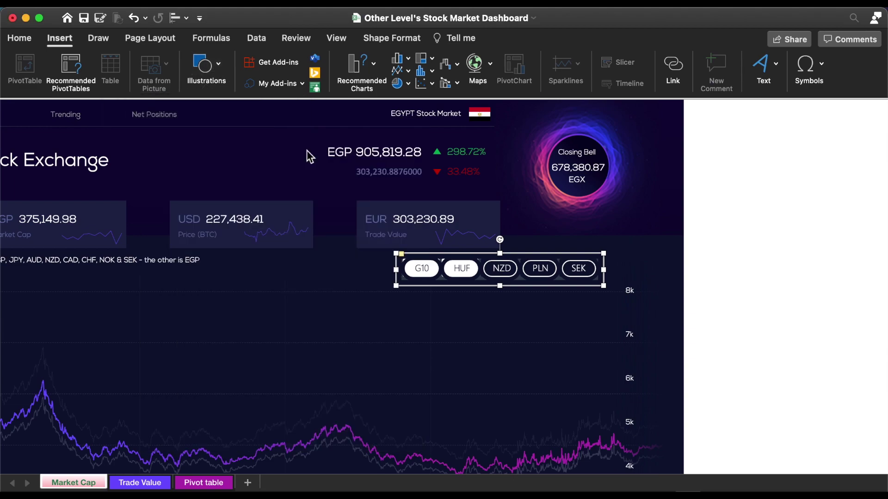
pyautogui.moveTo(735, 305); pyautogui.dragTo(471, 277)
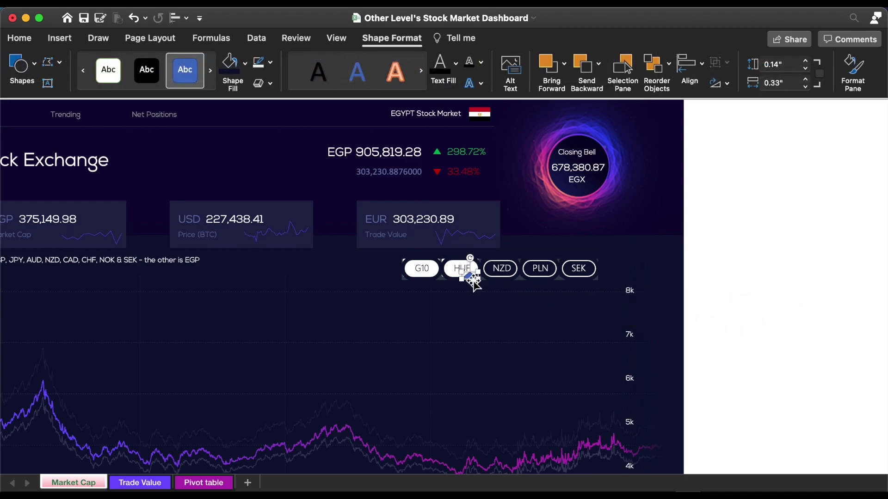
pyautogui.scroll(5, 471, 277)
pyautogui.scroll(2, 547, 297)
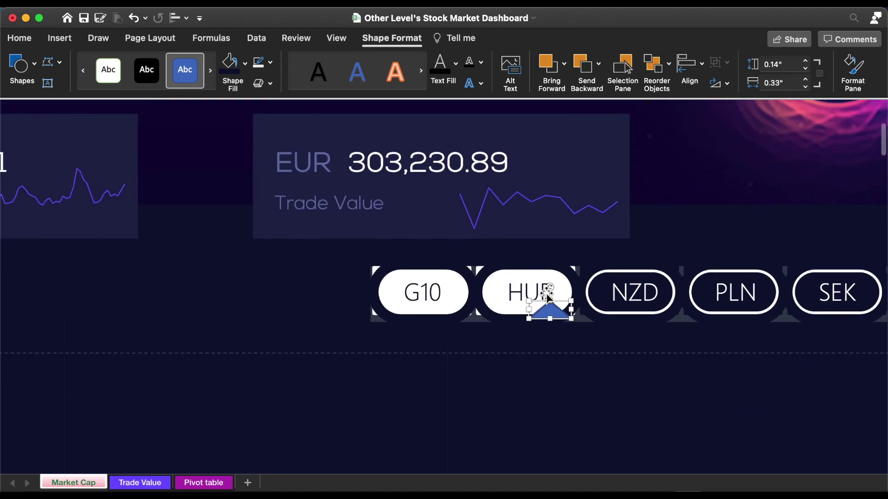
pyautogui.hscroll(3, 547, 297)
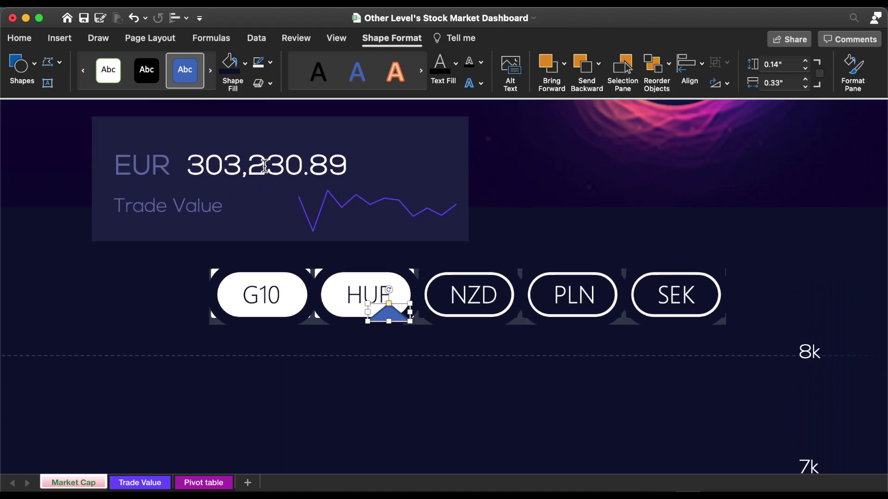
pyautogui.click(271, 65)
pyautogui.click(296, 101)
pyautogui.moveTo(394, 316); pyautogui.dragTo(319, 319)
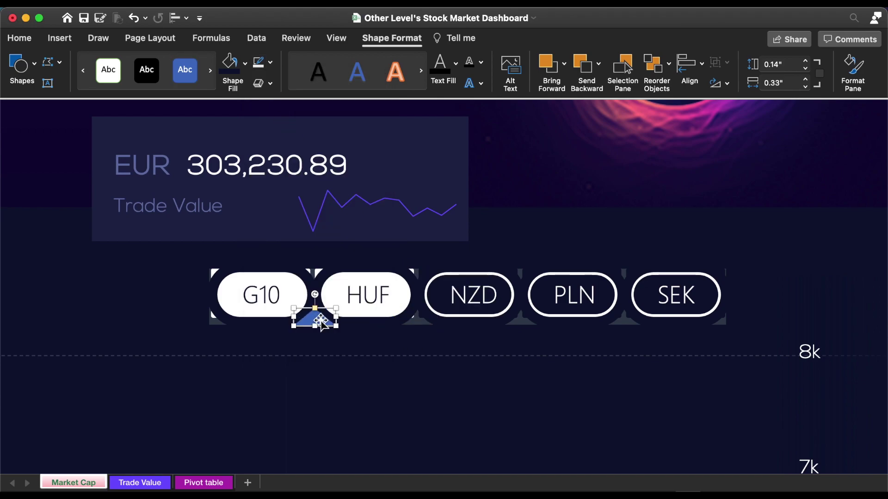
pyautogui.moveTo(319, 320); pyautogui.dragTo(216, 320)
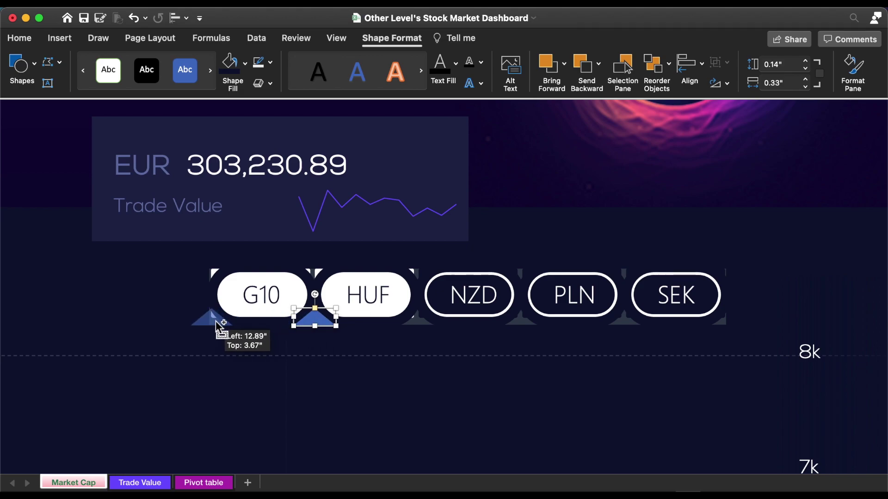
# - Remove the triangle's fill and add copies between HUF–NZD, NZD–PLN, PLN–SEK and right of SEK
pyautogui.rightClick(319, 325)
pyautogui.press('Escape')
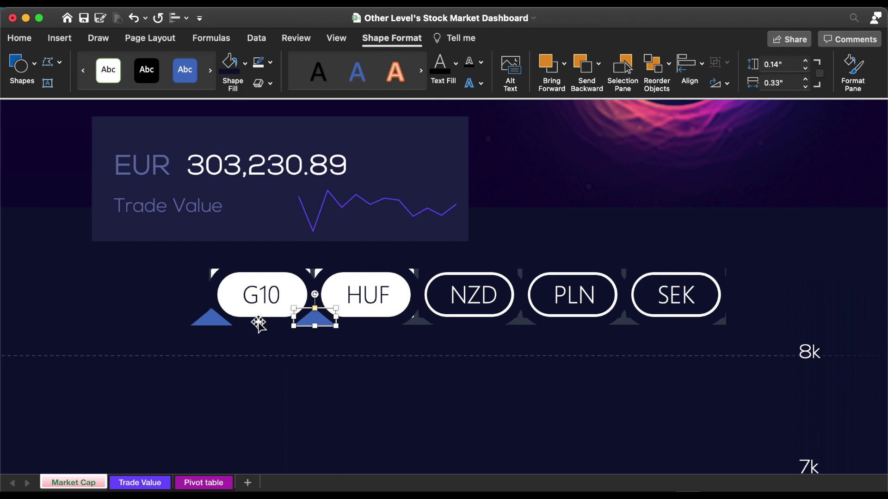
pyautogui.click(231, 67)
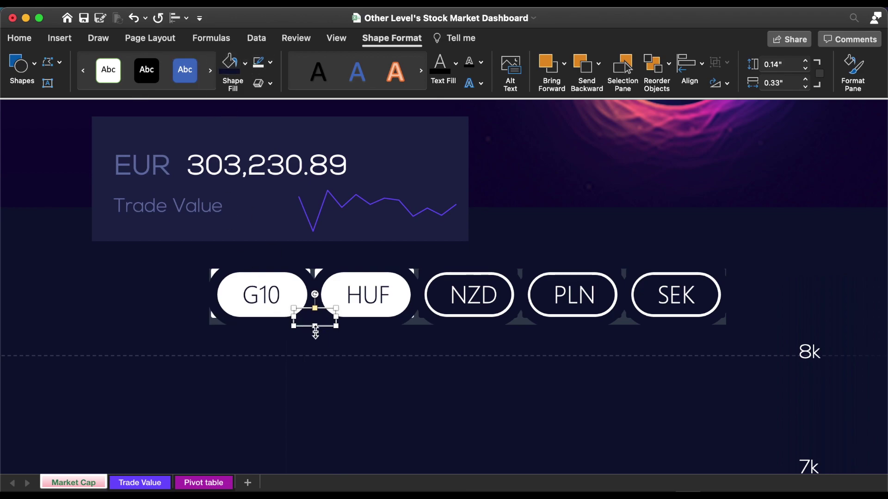
pyautogui.moveTo(315, 324)
pyautogui.mouseDown()
pyautogui.moveTo(213, 324)
pyautogui.moveTo(423, 333)
pyautogui.mouseUp()
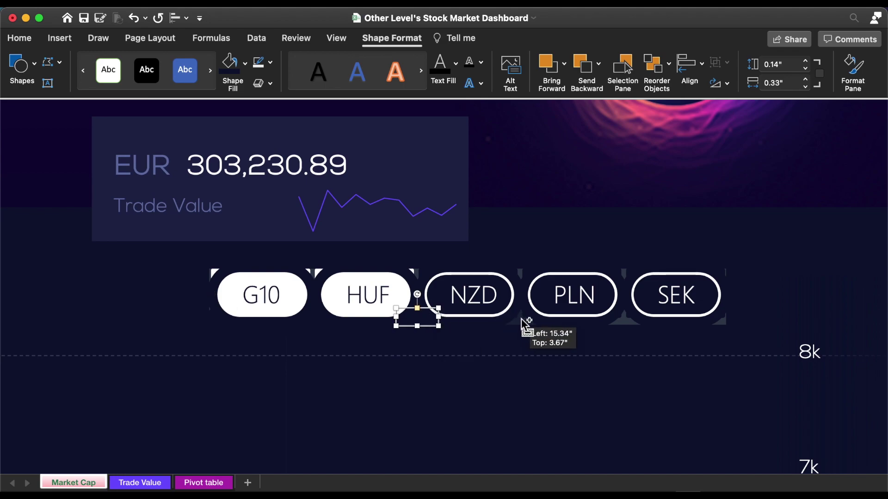
pyautogui.moveTo(420, 318); pyautogui.dragTo(525, 324)
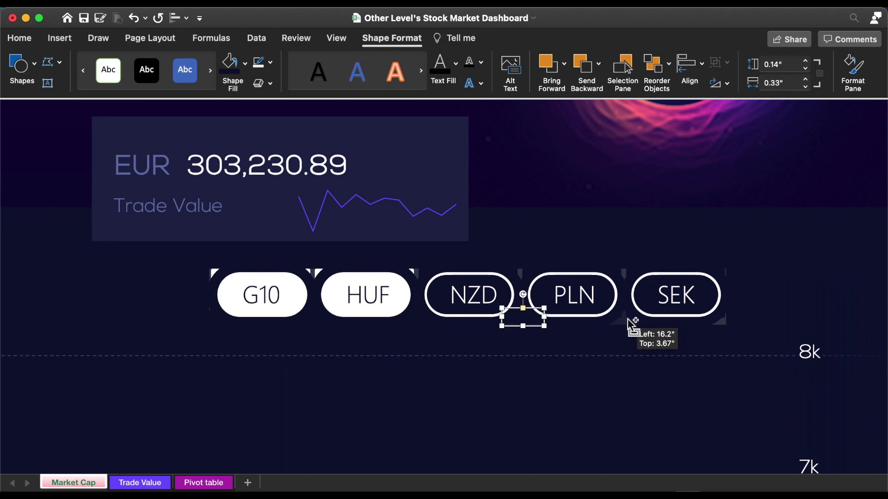
pyautogui.moveTo(629, 324); pyautogui.dragTo(730, 324)
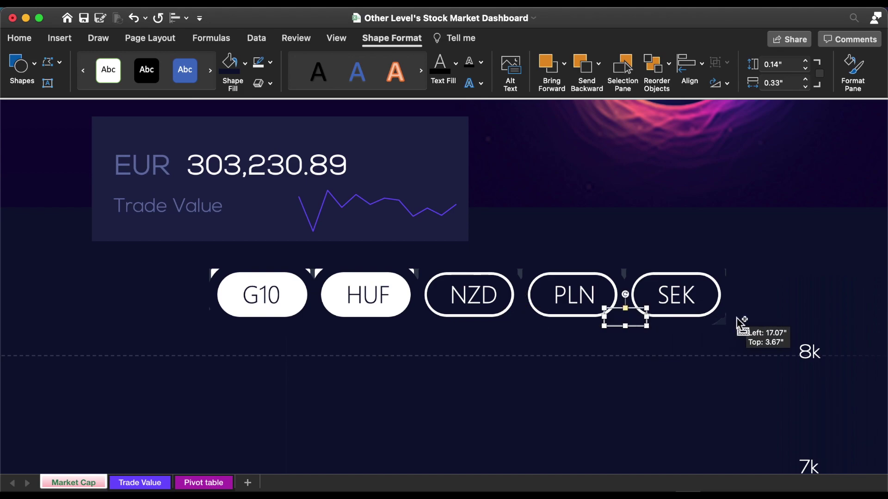
pyautogui.rightClick(626, 319)
pyautogui.press('Escape')
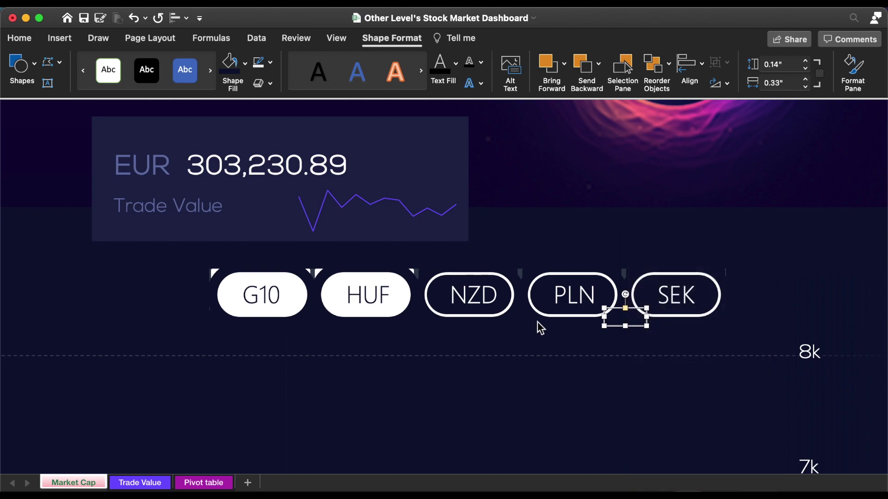
pyautogui.press('super+y')
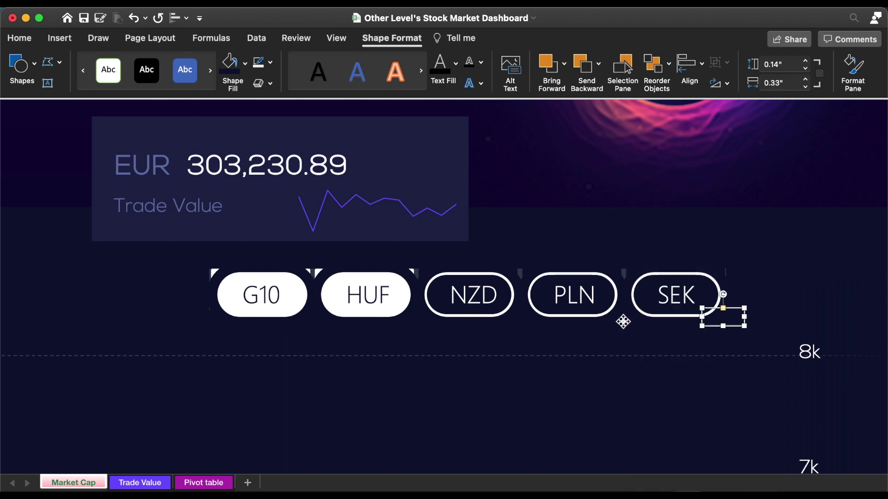
# - Select all six triangle markers along the currency row
pyautogui.keyDown('shift'); pyautogui.click(625, 319); pyautogui.keyUp('shift')
pyautogui.keyDown('shift'); pyautogui.click(523, 319); pyautogui.keyUp('shift')
pyautogui.keyDown('shift'); pyautogui.click(417, 317); pyautogui.keyUp('shift')
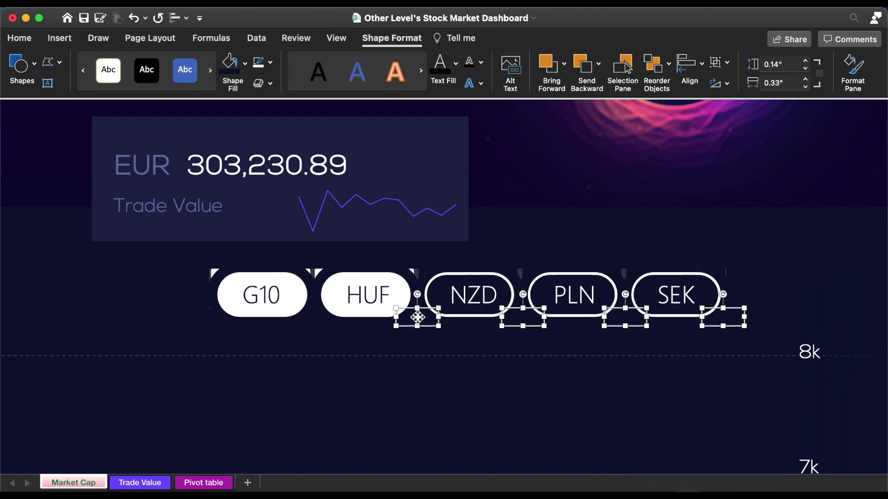
pyautogui.keyDown('shift'); pyautogui.click(315, 319); pyautogui.keyUp('shift')
pyautogui.keyDown('shift'); pyautogui.click(221, 324); pyautogui.keyUp('shift')
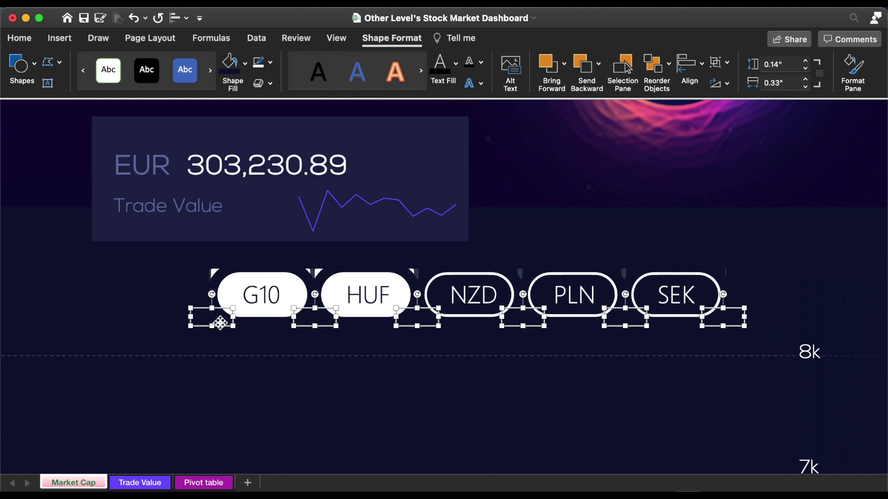
# - Group the six triangles into one 0.25"-tall object and shift it slightly
pyautogui.rightClick(221, 324)
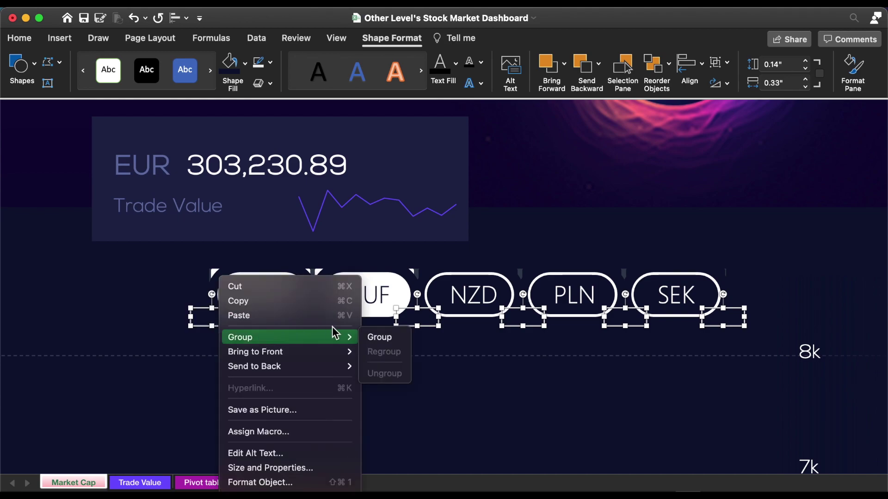
pyautogui.click(372, 338)
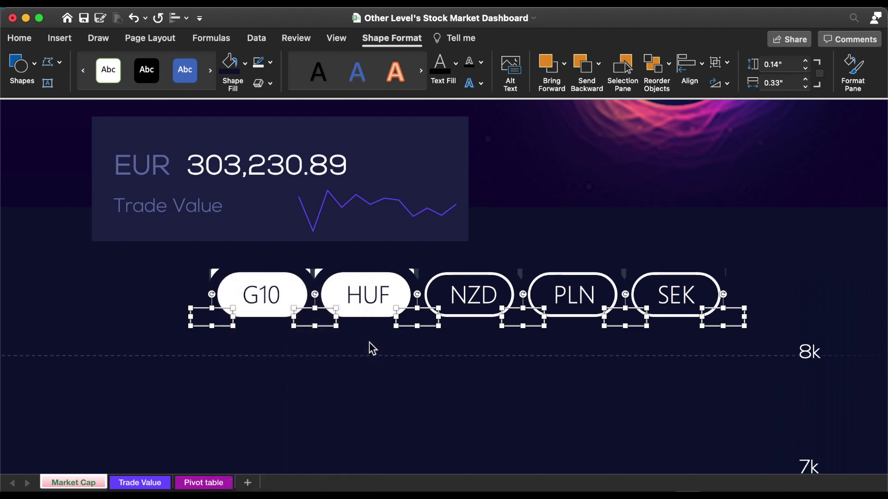
pyautogui.click(452, 290)
pyautogui.click(472, 299)
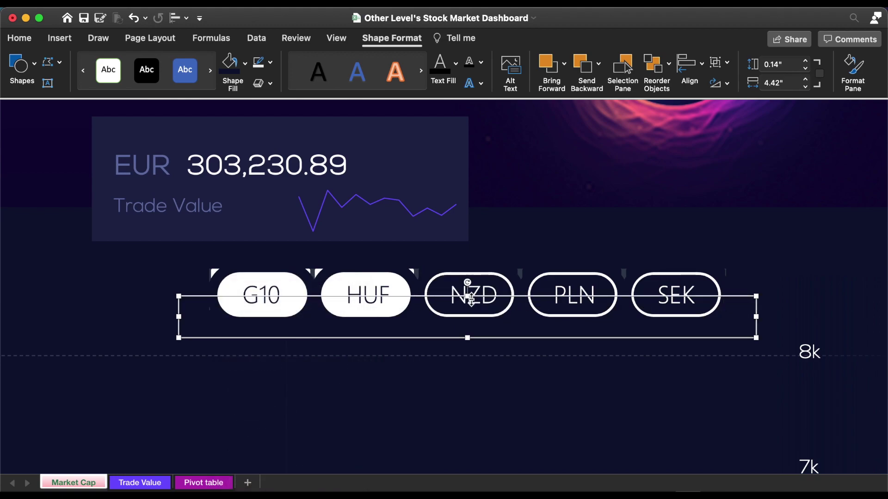
pyautogui.moveTo(468, 295); pyautogui.dragTo(467, 295)
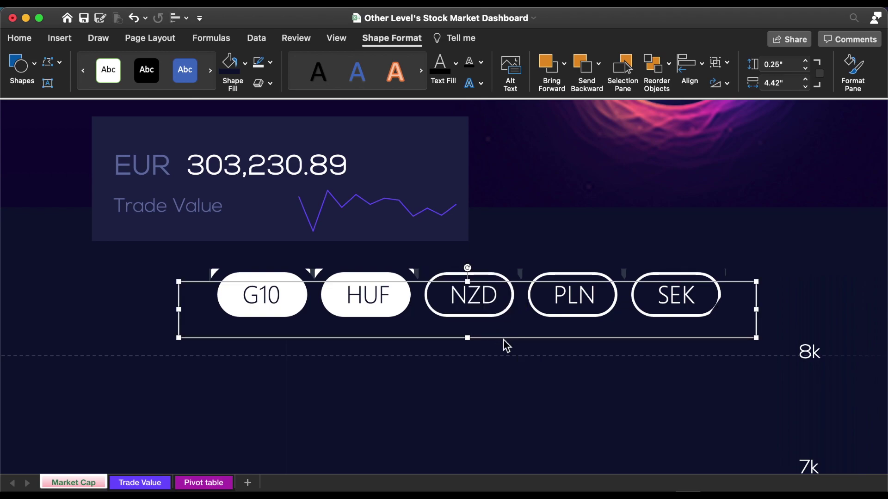
pyautogui.moveTo(505, 344)
pyautogui.mouseDown()
pyautogui.moveTo(530, 362)
pyautogui.moveTo(489, 235)
pyautogui.mouseUp()
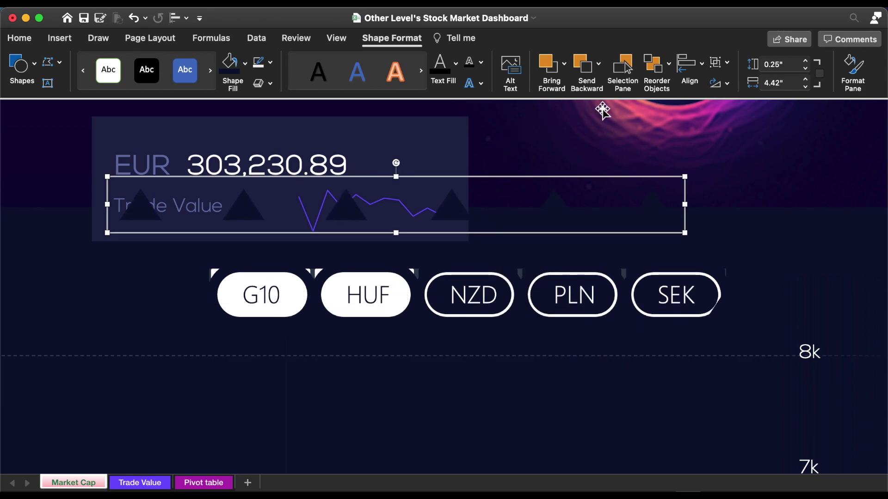
# - Flip the triangle group vertically and move it down over the currency pills
pyautogui.click(719, 83)
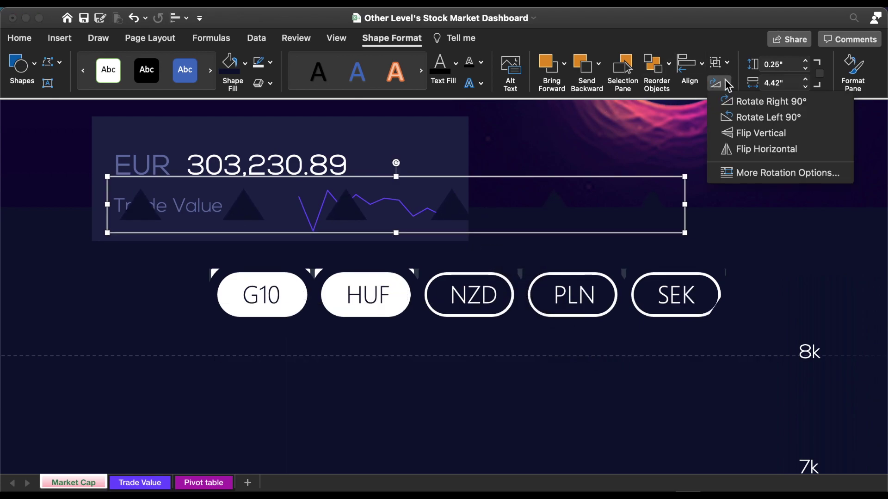
pyautogui.click(740, 136)
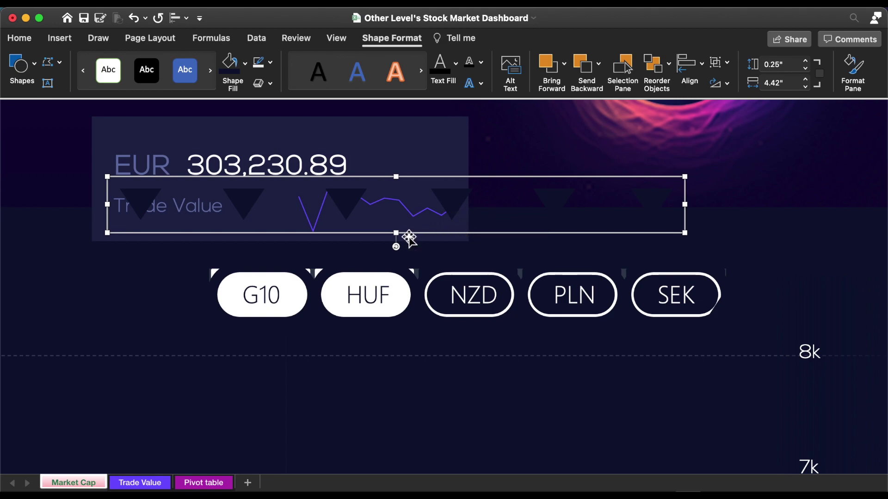
pyautogui.moveTo(409, 238); pyautogui.dragTo(478, 300)
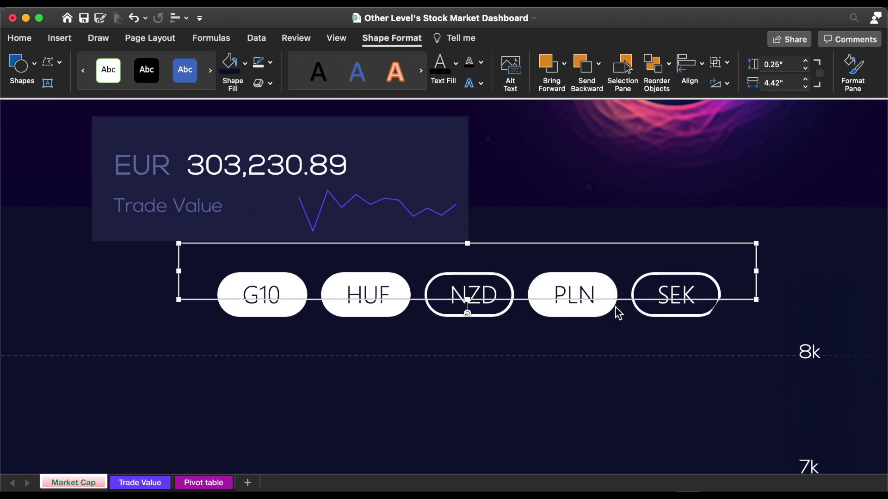
pyautogui.moveTo(723, 317); pyautogui.dragTo(707, 309)
pyautogui.click(724, 315)
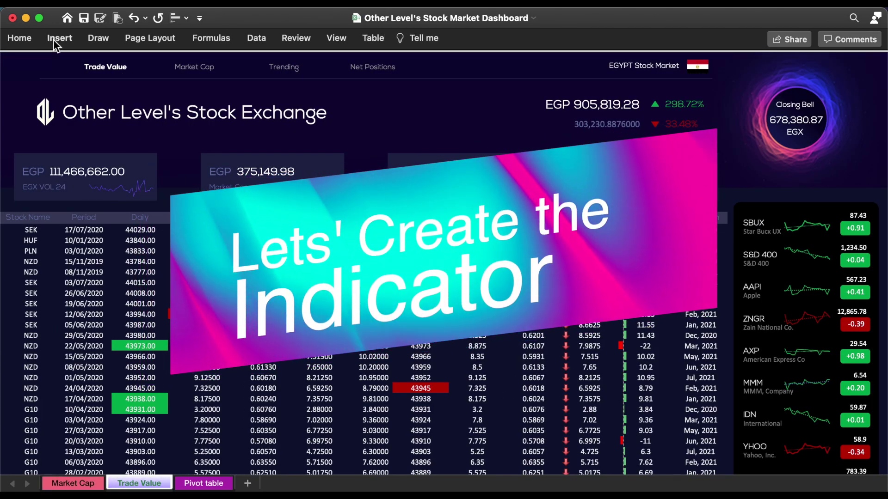
# - Insert PivotTable12 from Table3 on the existing 'Pivot table' sheet at cell CD3
pyautogui.click(53, 40)
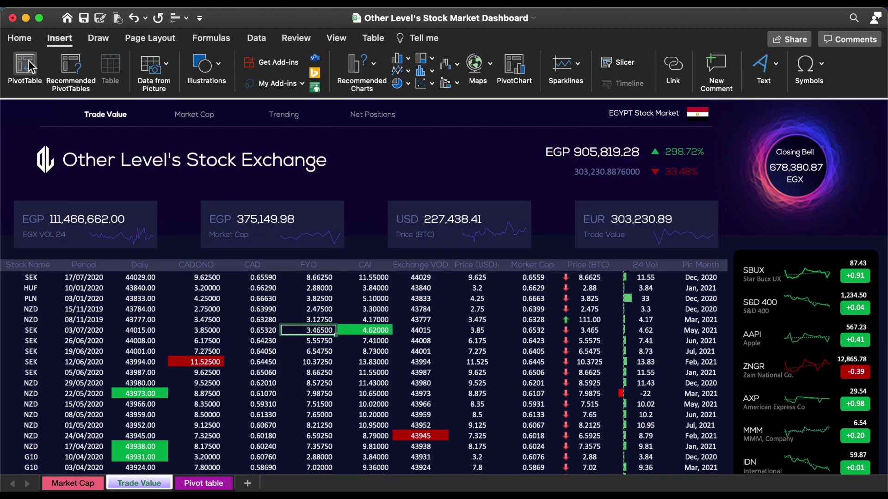
pyautogui.click(28, 64)
pyautogui.click(337, 253)
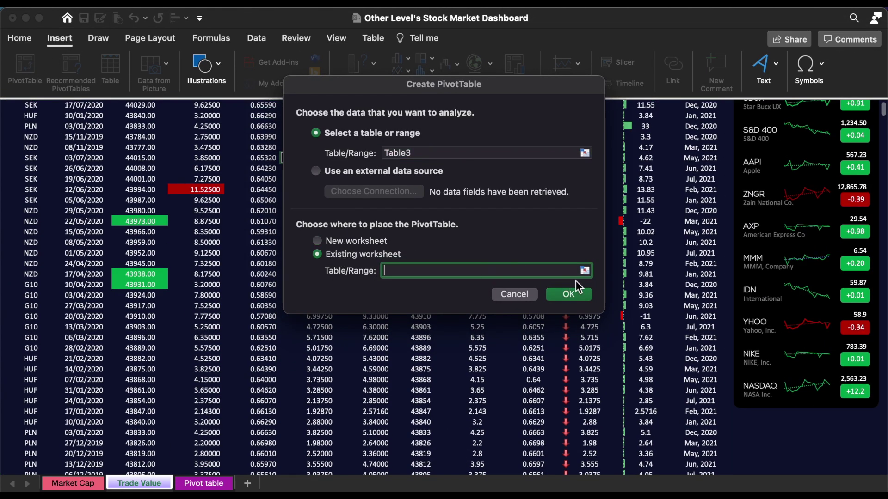
pyautogui.click(583, 270)
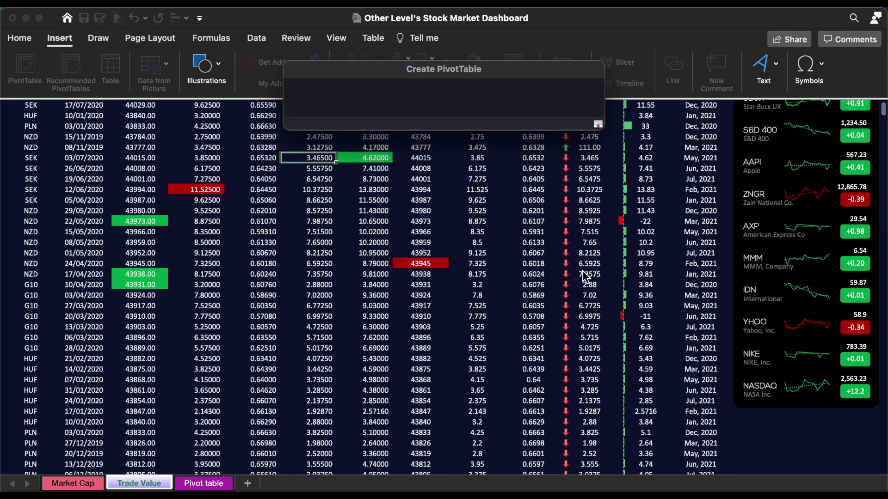
pyautogui.click(203, 483)
pyautogui.click(89, 146)
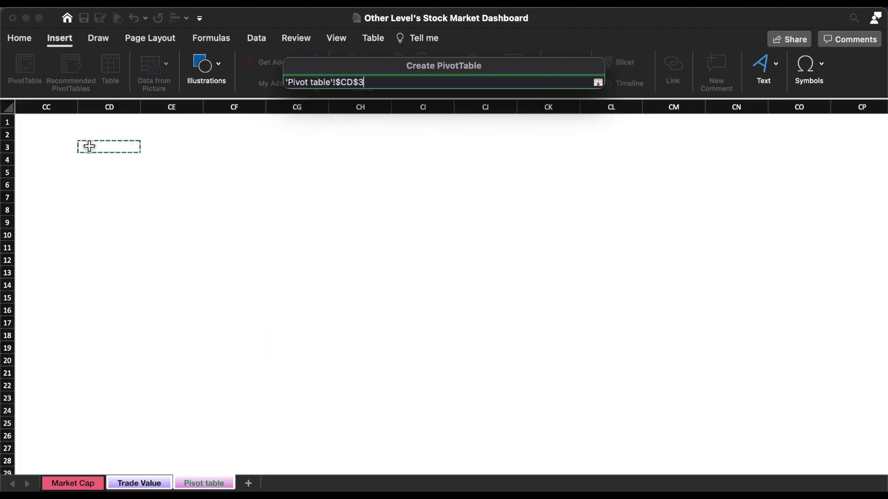
pyautogui.click(598, 82)
pyautogui.click(567, 293)
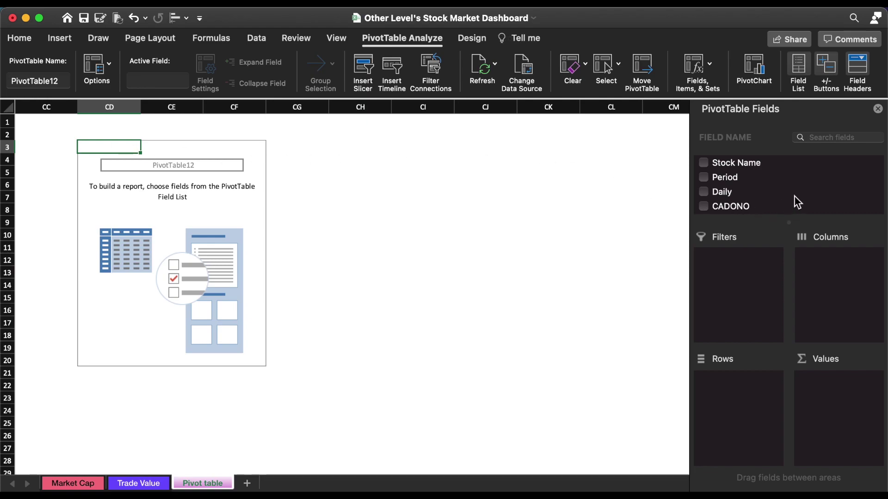
# - Try adding Price (USD) to the pivot values, then undo it
pyautogui.scroll(-3, 794, 195)
pyautogui.scroll(-2, 794, 195)
pyautogui.scroll(-2, 795, 196)
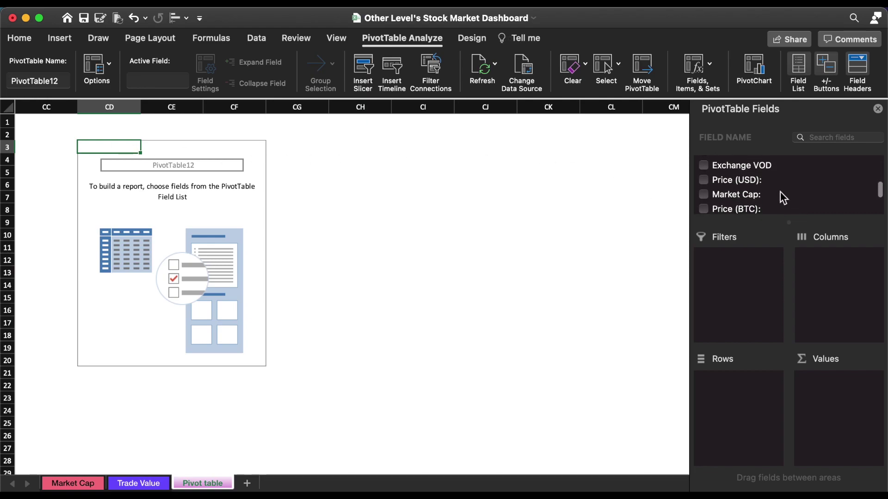
pyautogui.moveTo(737, 179); pyautogui.dragTo(828, 407)
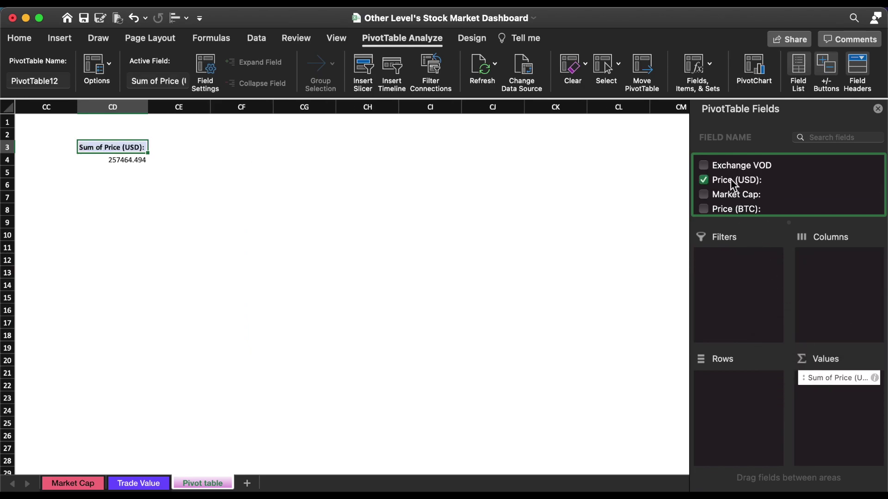
pyautogui.scroll(1, 741, 181)
pyautogui.scroll(1, 742, 185)
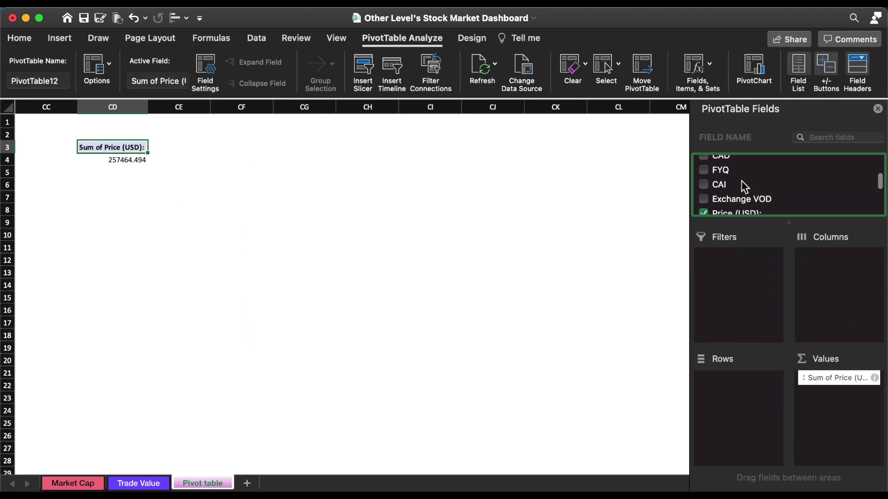
pyautogui.scroll(2, 741, 184)
pyautogui.scroll(-3, 741, 185)
pyautogui.scroll(-1, 742, 185)
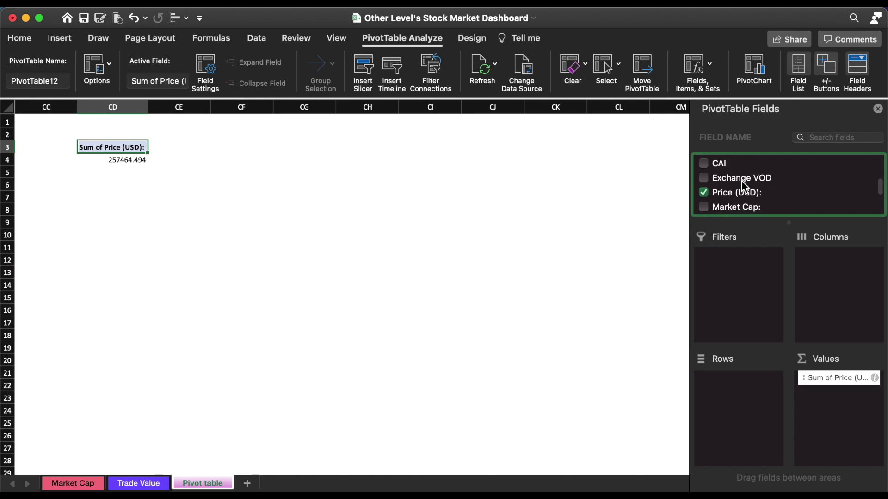
pyautogui.press('super+z')
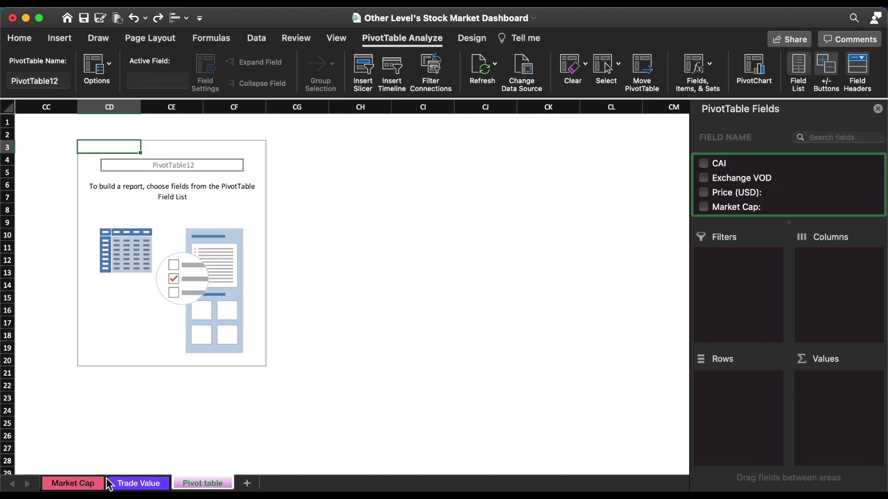
# - Inspect the existing month pivot table's field layout, then return to PivotTable12
pyautogui.hscroll(-3, 293, 327)
pyautogui.hscroll(-5, 293, 330)
pyautogui.hscroll(-5, 293, 330)
pyautogui.hscroll(-5, 293, 330)
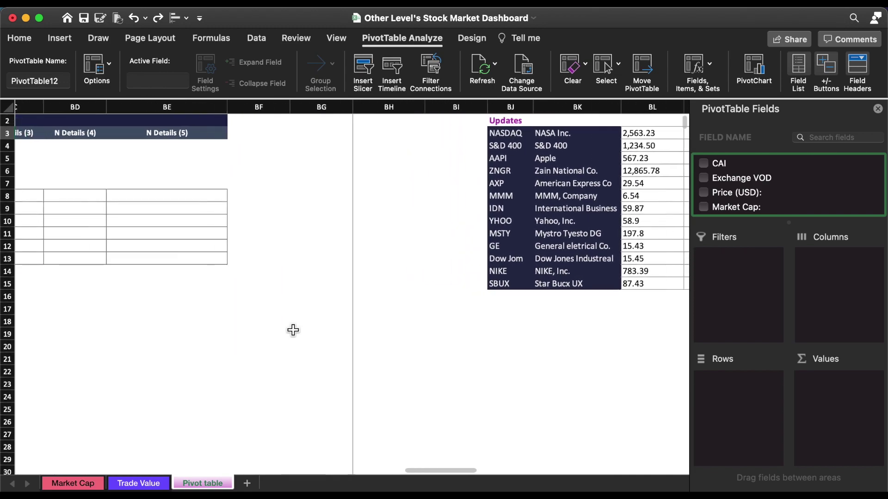
pyautogui.hscroll(-5, 293, 330)
pyautogui.hscroll(-3, 293, 330)
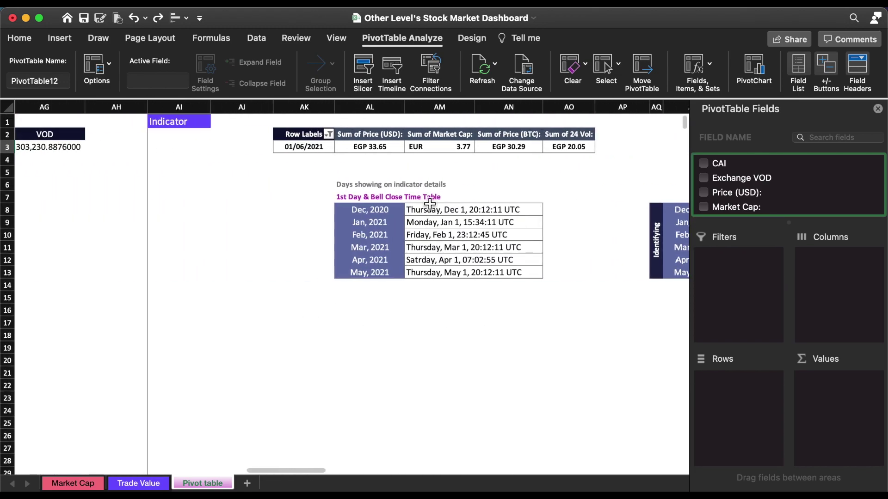
pyautogui.click(298, 146)
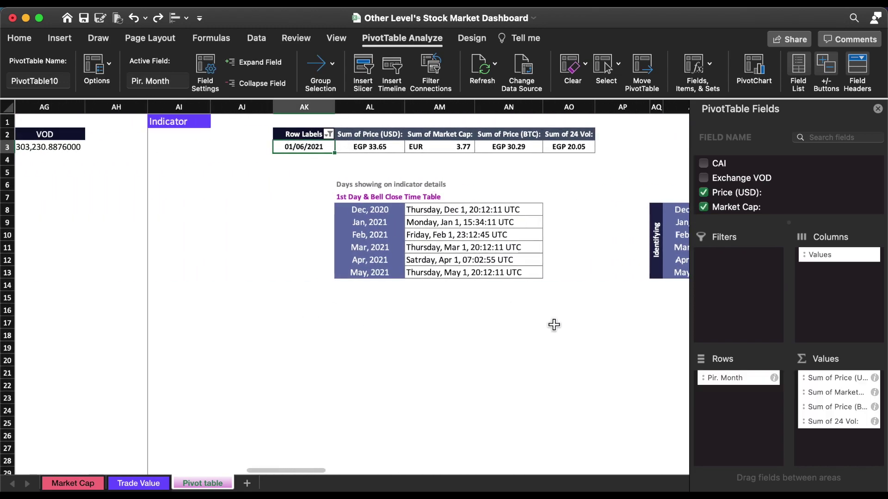
pyautogui.hscroll(3, 554, 325)
pyautogui.hscroll(5, 554, 325)
pyautogui.hscroll(5, 554, 325)
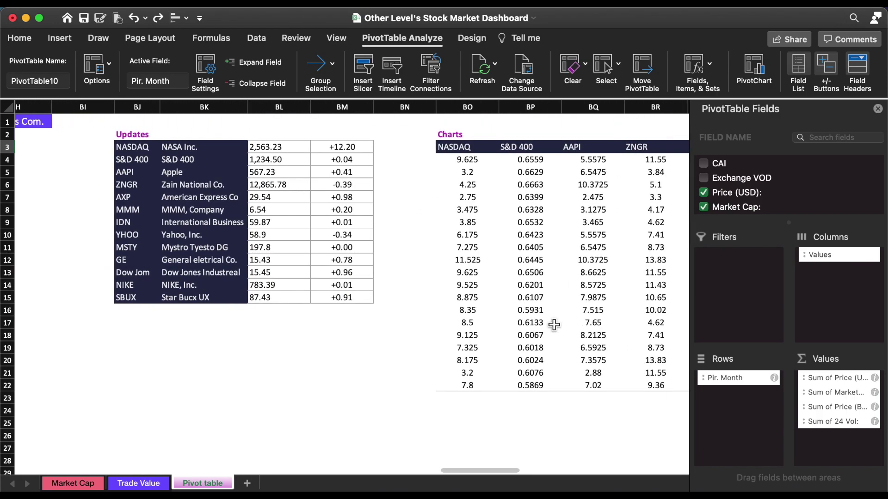
pyautogui.hscroll(5, 553, 325)
pyautogui.hscroll(5, 554, 325)
pyautogui.hscroll(-3, 554, 325)
pyautogui.hscroll(-2, 553, 325)
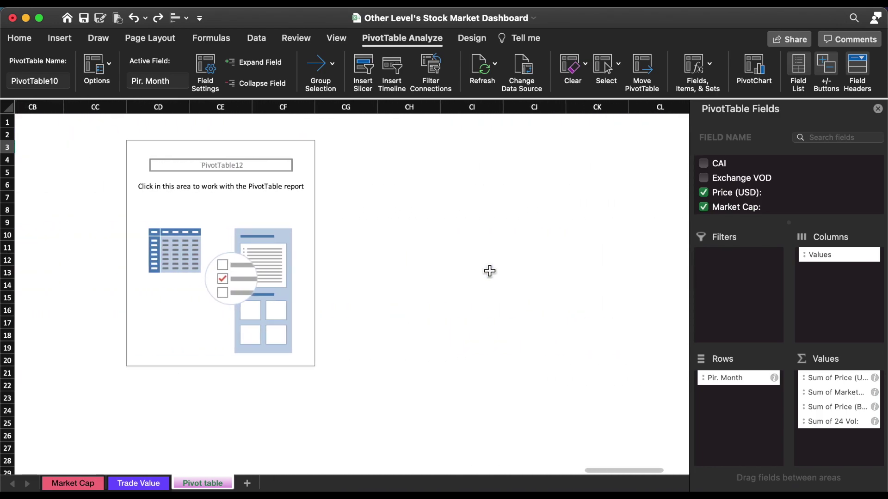
pyautogui.click(143, 147)
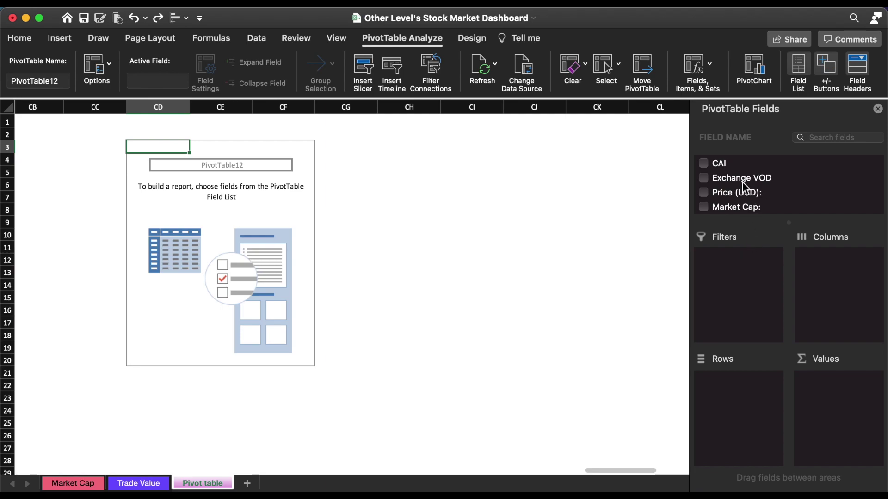
# - Put Pir. Month in the PivotTable12 rows
pyautogui.scroll(-1, 742, 183)
pyautogui.scroll(-3, 742, 183)
pyautogui.scroll(-1, 743, 183)
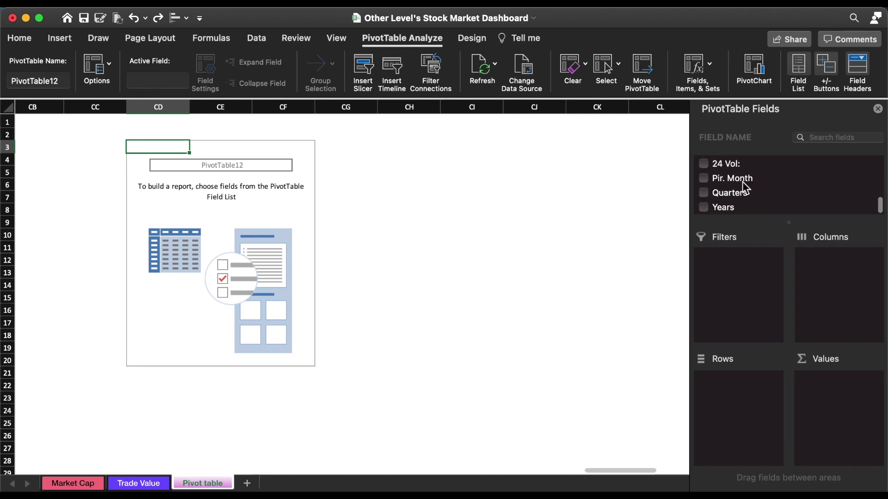
pyautogui.moveTo(723, 178)
pyautogui.mouseDown()
pyautogui.moveTo(820, 374)
pyautogui.moveTo(733, 396)
pyautogui.mouseUp()
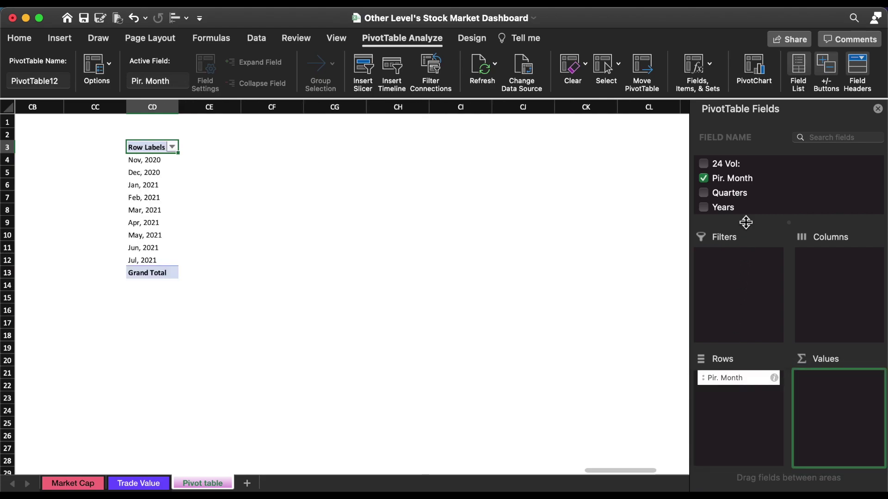
# - Add sums of Price (USD), Market Cap, Price (BTC) and 24 Vol to the values
pyautogui.scroll(3, 759, 183)
pyautogui.scroll(1, 759, 182)
pyautogui.scroll(-2, 759, 182)
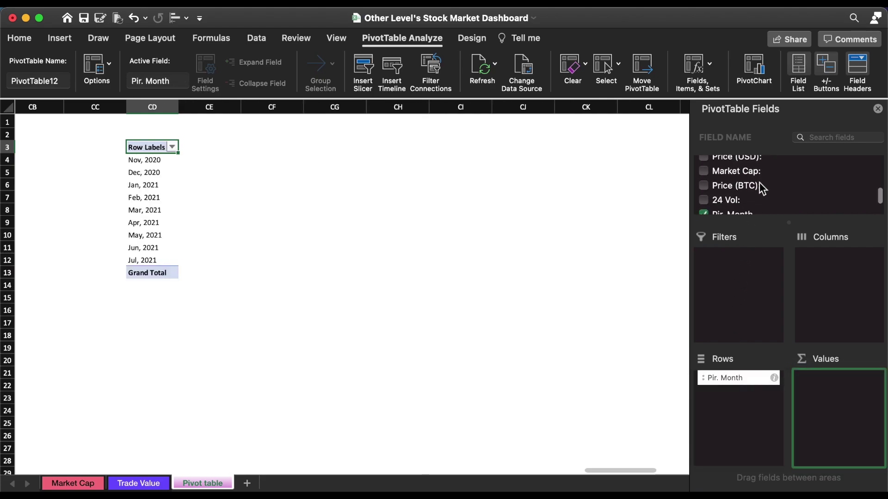
pyautogui.scroll(-2, 760, 182)
pyautogui.scroll(2, 740, 185)
pyautogui.scroll(2, 726, 189)
pyautogui.scroll(1, 724, 197)
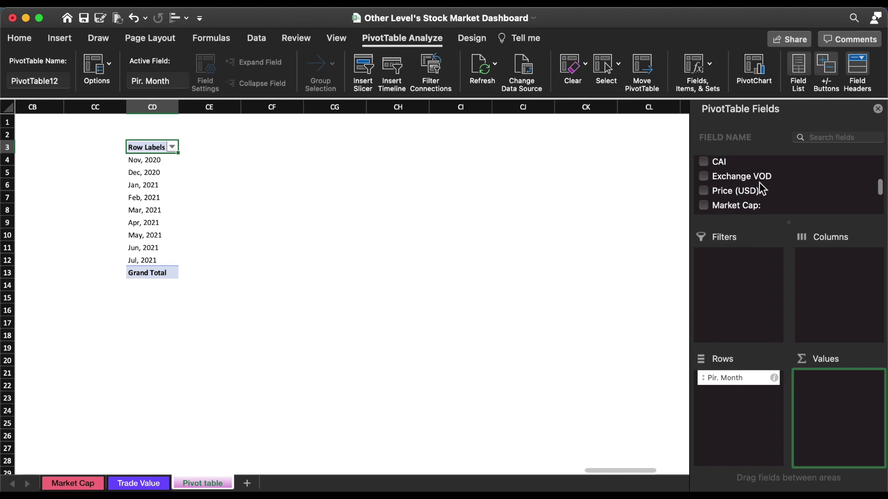
pyautogui.moveTo(724, 200); pyautogui.dragTo(818, 409)
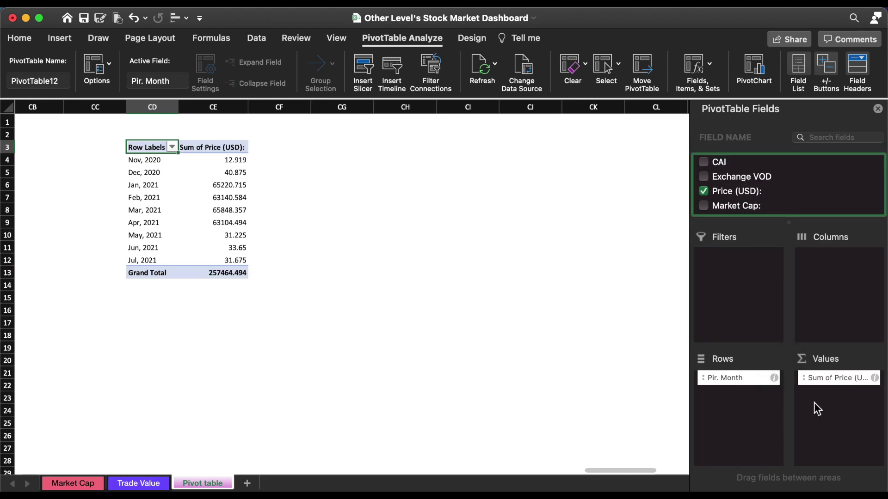
pyautogui.scroll(-1, 730, 199)
pyautogui.scroll(-1, 738, 193)
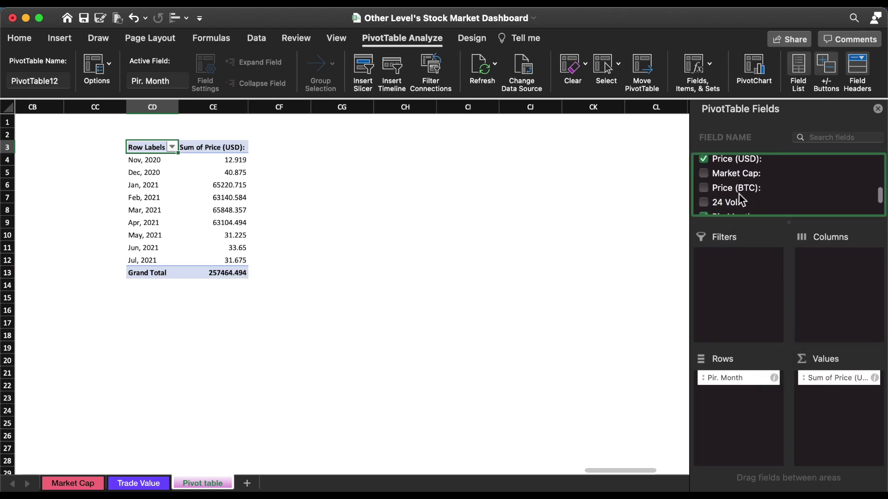
pyautogui.moveTo(733, 175); pyautogui.dragTo(832, 392)
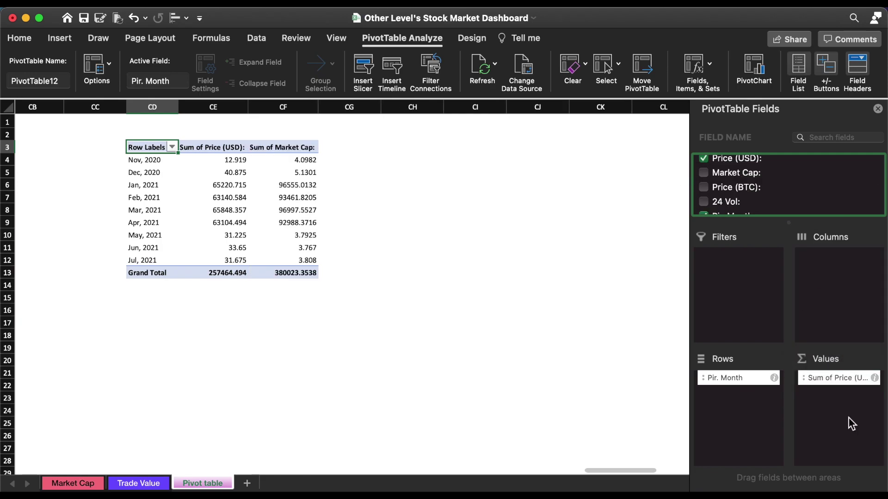
pyautogui.moveTo(731, 187); pyautogui.dragTo(837, 410)
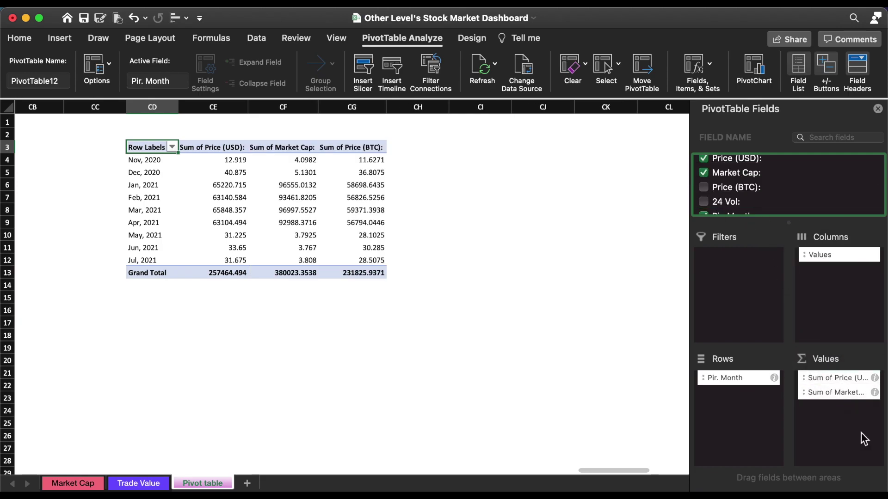
pyautogui.moveTo(730, 205); pyautogui.dragTo(833, 451)
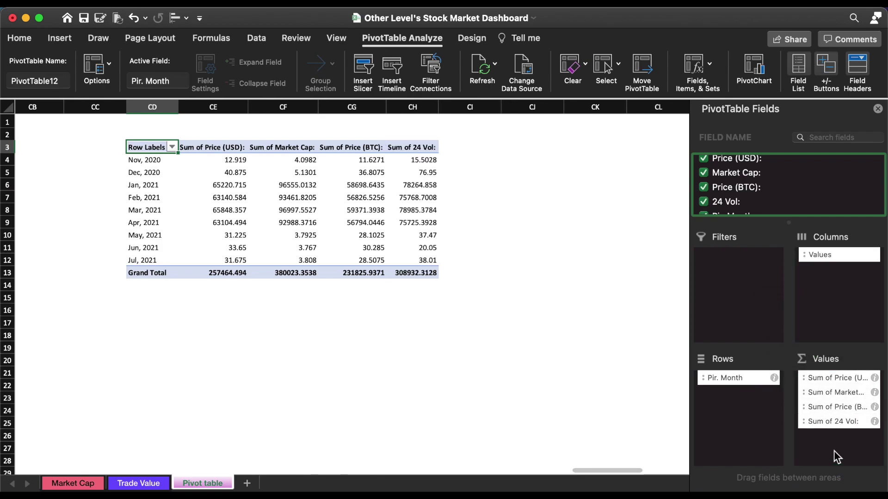
# - Apply a dark-blue-header Medium style to the pivot table
pyautogui.click(469, 38)
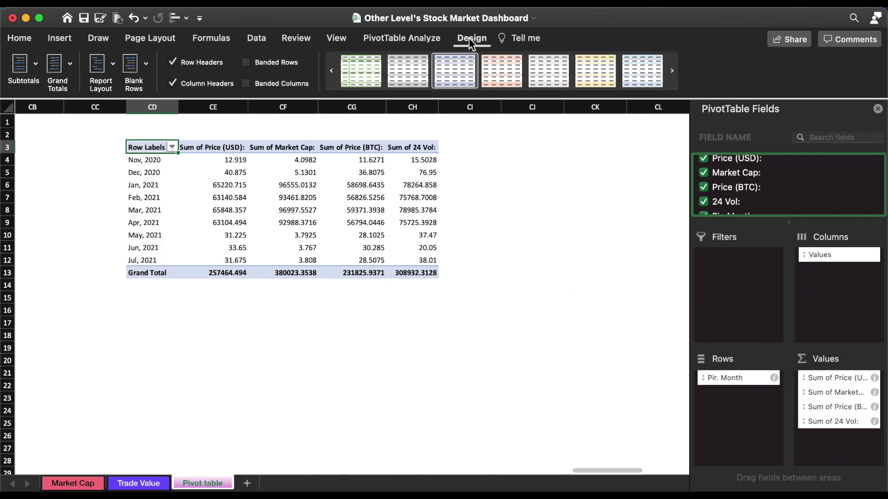
pyautogui.moveTo(501, 70)
pyautogui.click(500, 93)
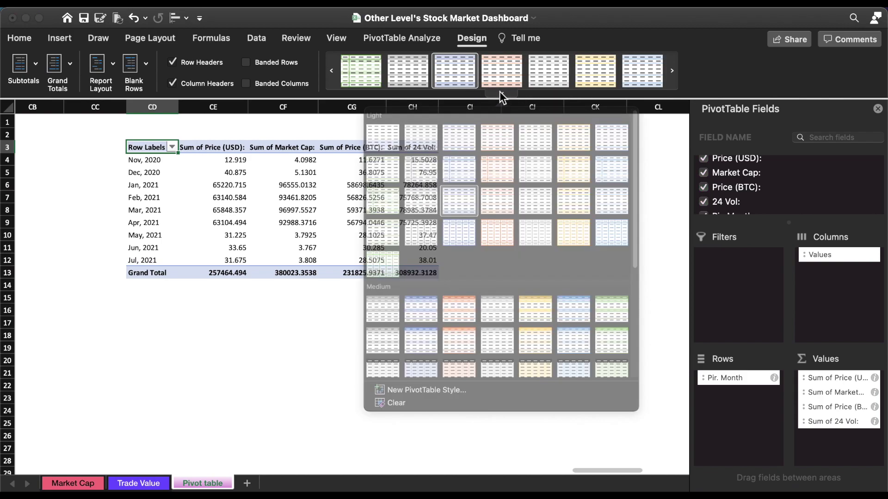
pyautogui.click(402, 365)
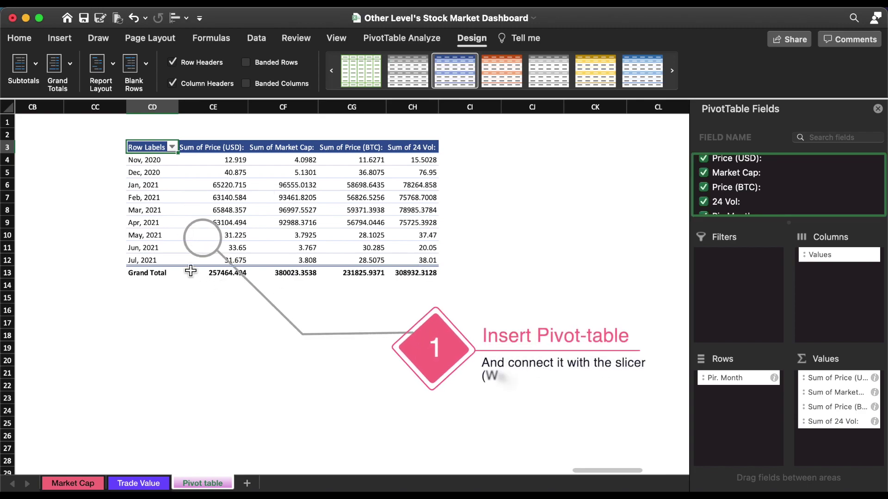
# - Remove the pivot's Grand Total row, leaving only the monthly sums
pyautogui.click(148, 275)
pyautogui.rightClick(148, 276)
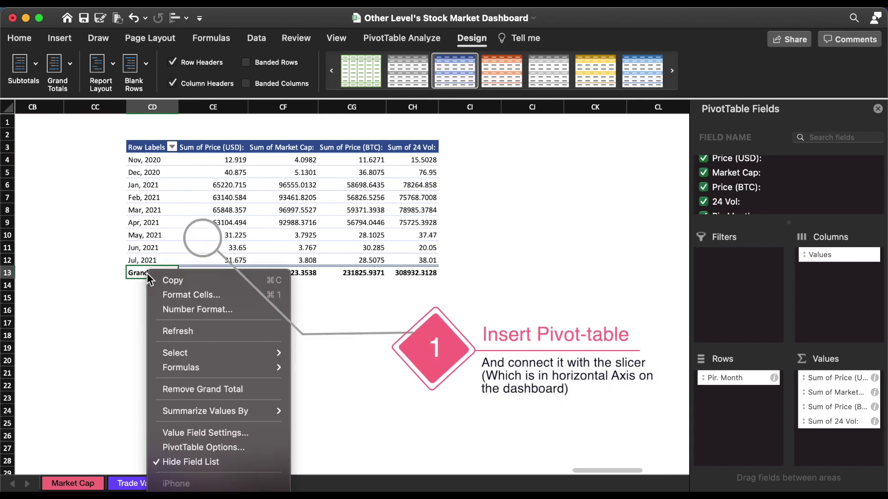
pyautogui.click(203, 390)
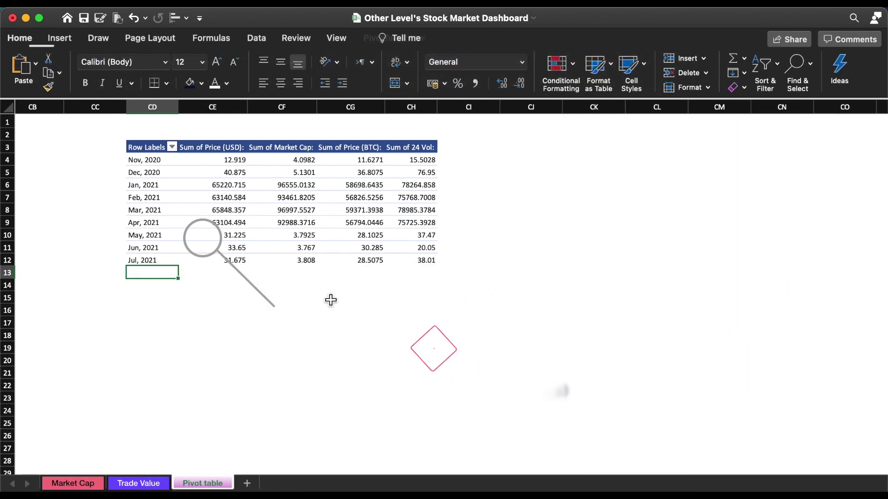
pyautogui.hscroll(2, 324, 346)
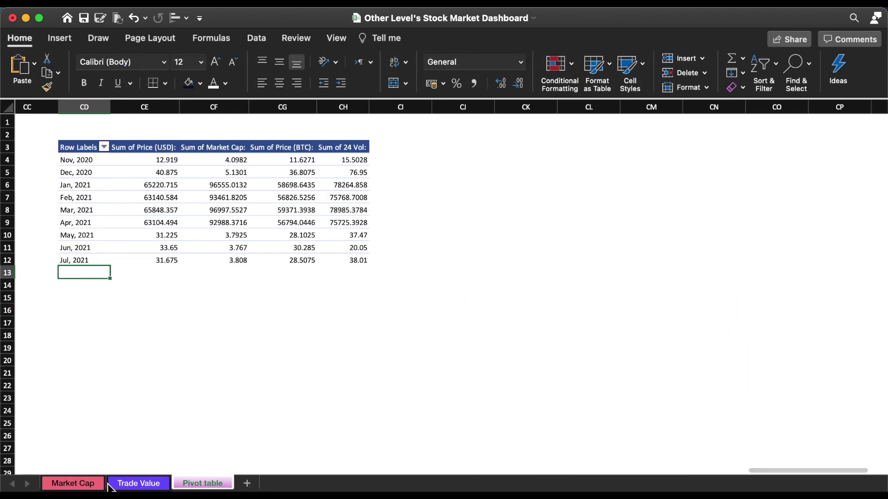
pyautogui.click(74, 483)
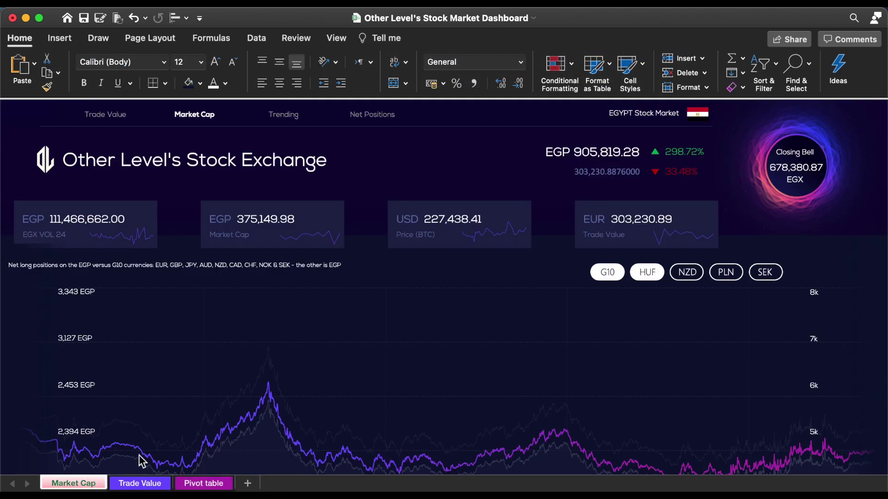
pyautogui.scroll(-3, 383, 348)
pyautogui.click(317, 422)
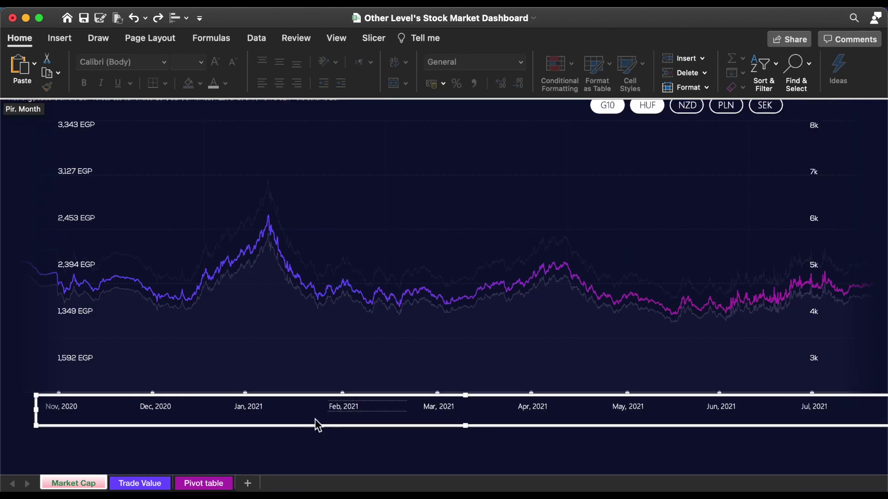
pyautogui.press('Escape')
pyautogui.click(141, 484)
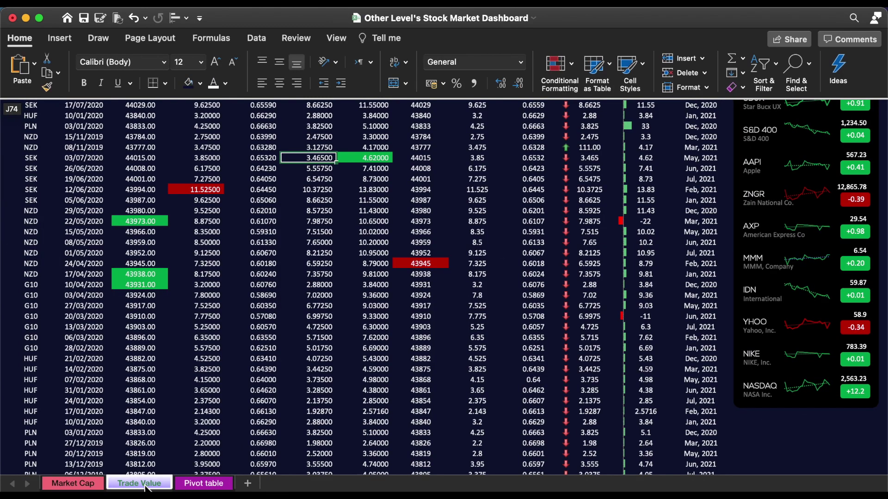
pyautogui.click(202, 485)
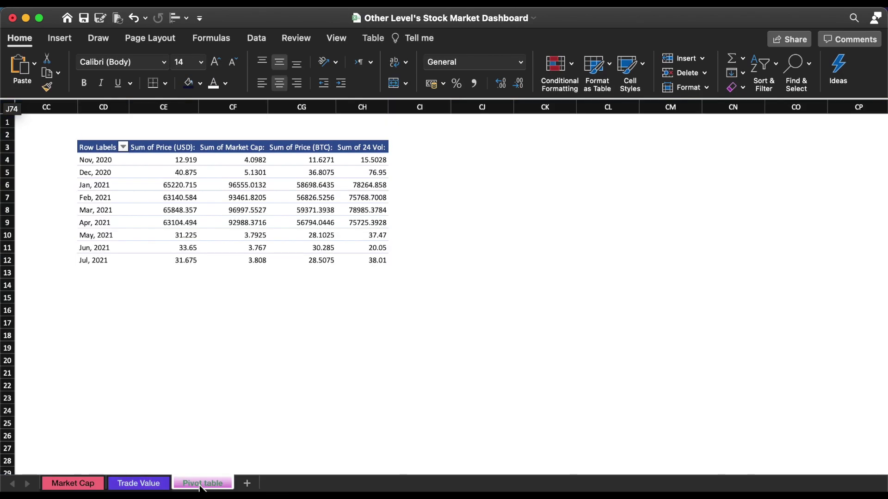
pyautogui.click(346, 317)
# - Paste the month slicer and test filtering the pivot through Nov, 2020 to Apr, 2021
pyautogui.press('super+v')
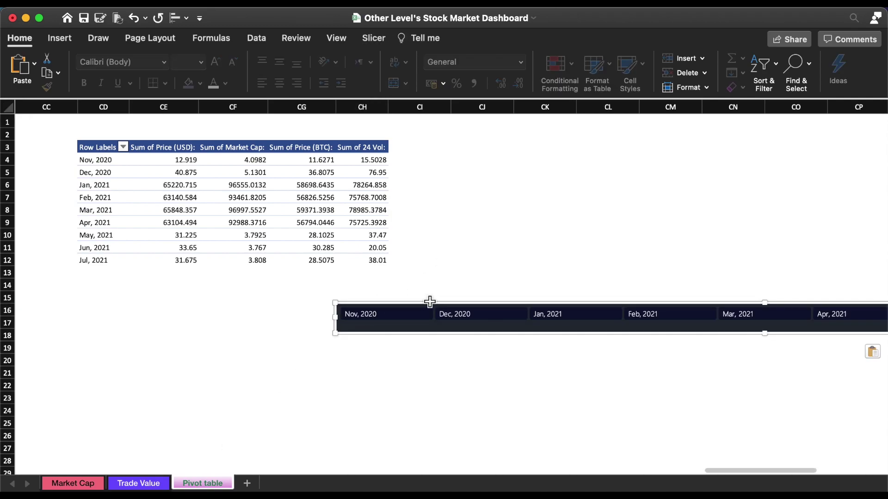
pyautogui.moveTo(433, 304); pyautogui.dragTo(109, 328)
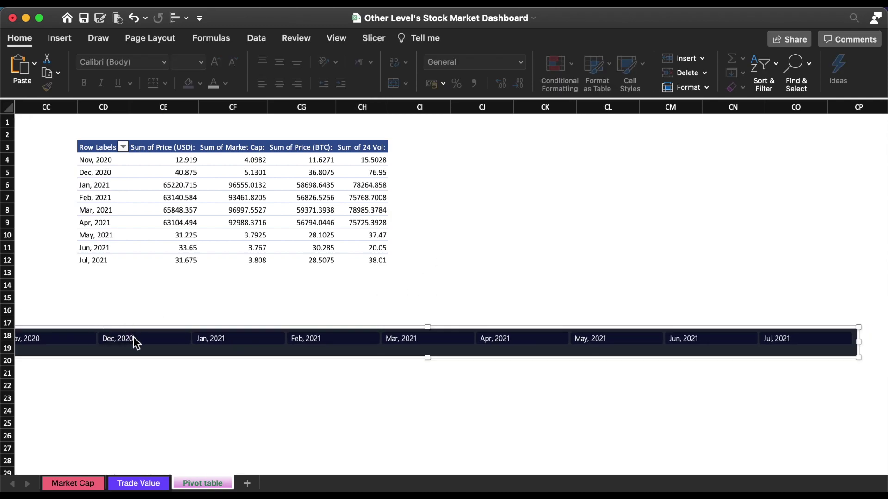
pyautogui.click(134, 338)
pyautogui.click(221, 346)
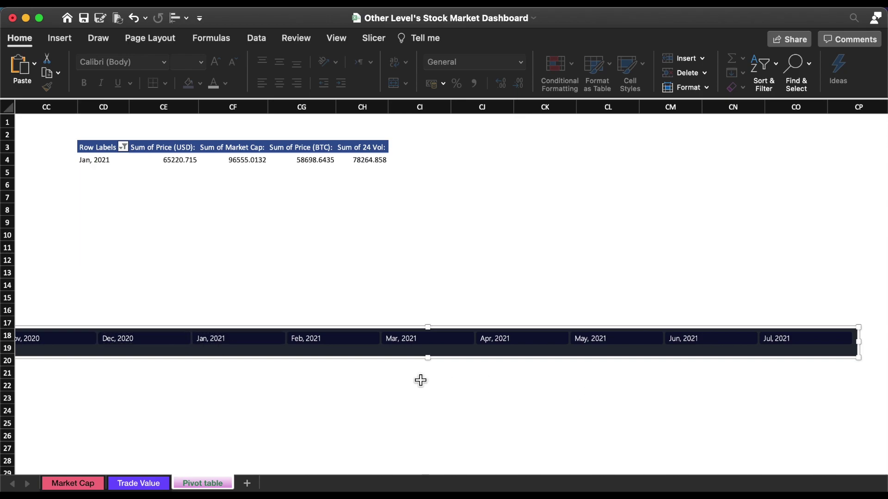
pyautogui.hscroll(-2, 420, 380)
pyautogui.click(124, 335)
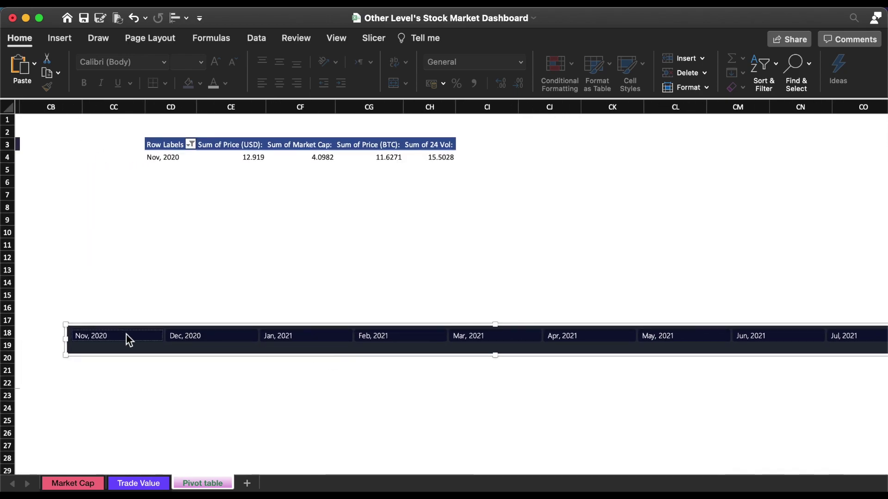
pyautogui.click(185, 336)
pyautogui.click(287, 336)
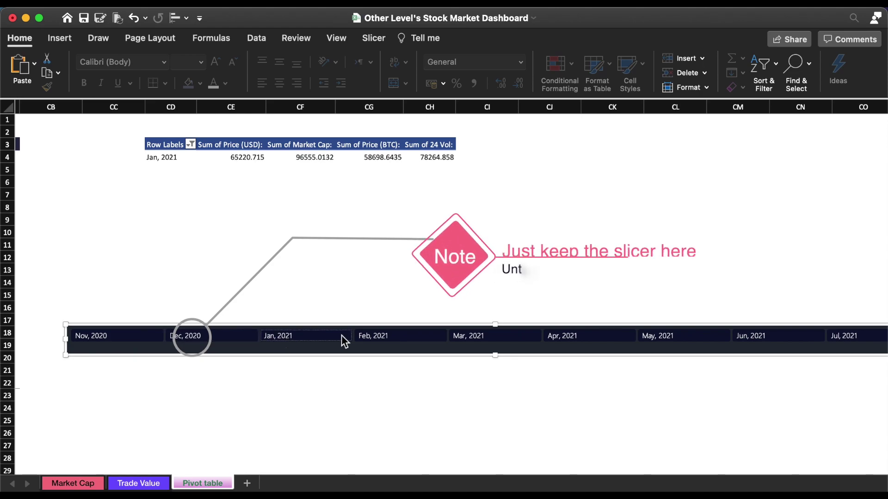
pyautogui.click(399, 333)
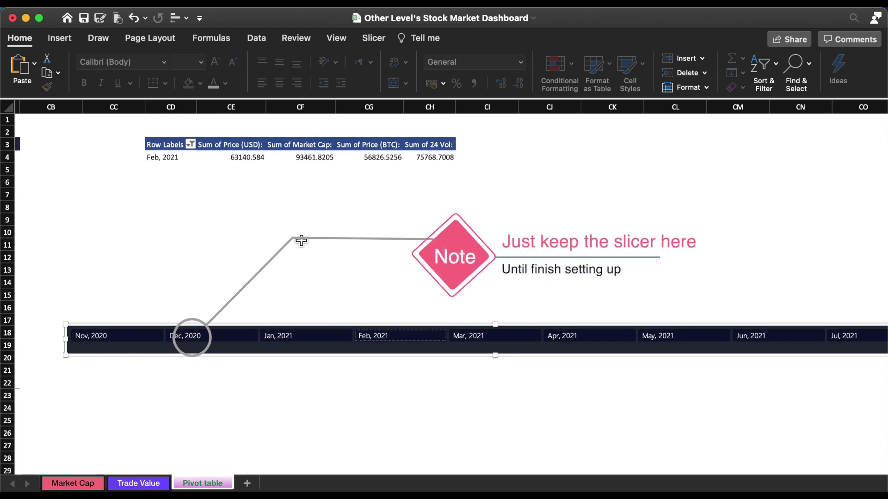
pyautogui.click(465, 336)
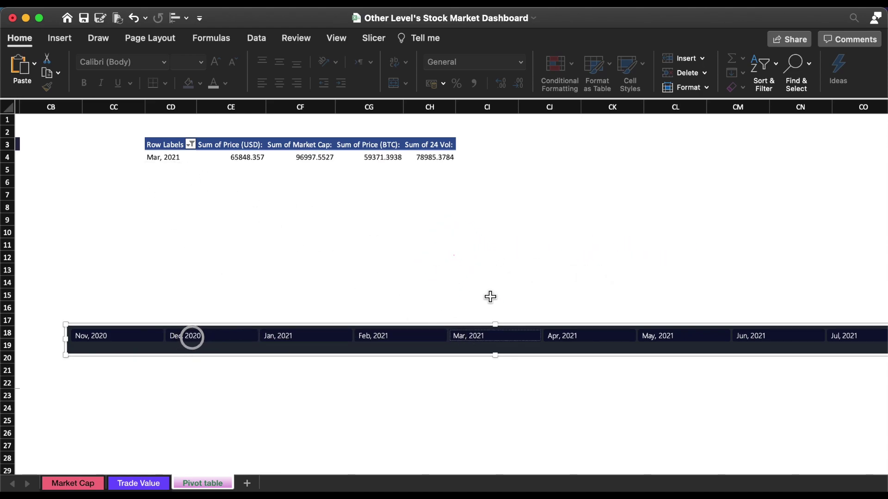
pyautogui.click(572, 335)
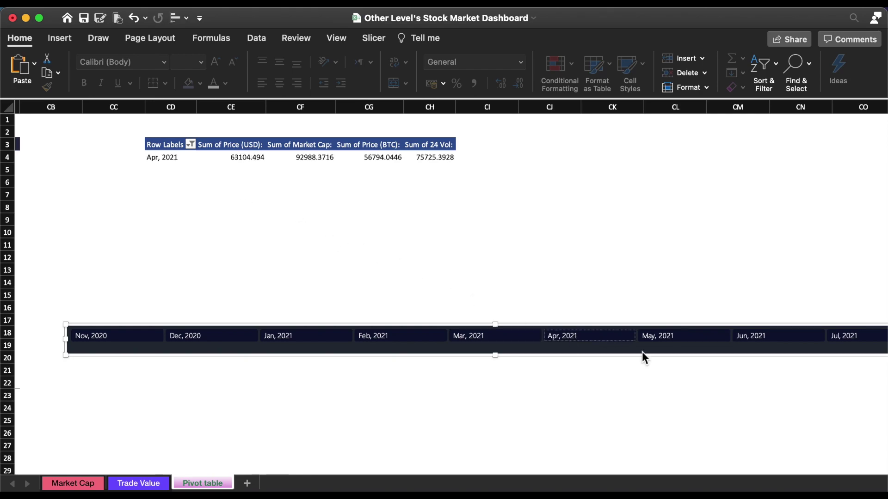
# - Narrow the slicer and position it just below the pivot table
pyautogui.moveTo(689, 348); pyautogui.dragTo(634, 299)
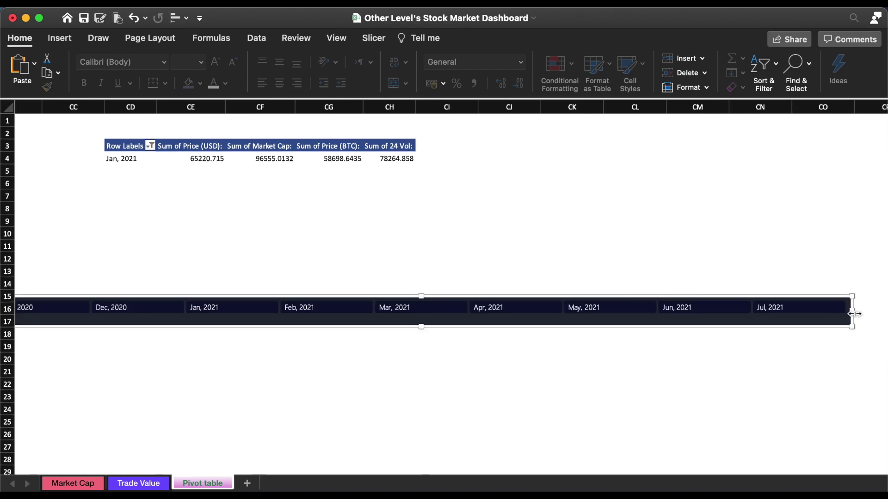
pyautogui.moveTo(854, 314); pyautogui.dragTo(453, 315)
pyautogui.moveTo(297, 327)
pyautogui.mouseDown()
pyautogui.moveTo(398, 254)
pyautogui.moveTo(337, 252)
pyautogui.mouseUp()
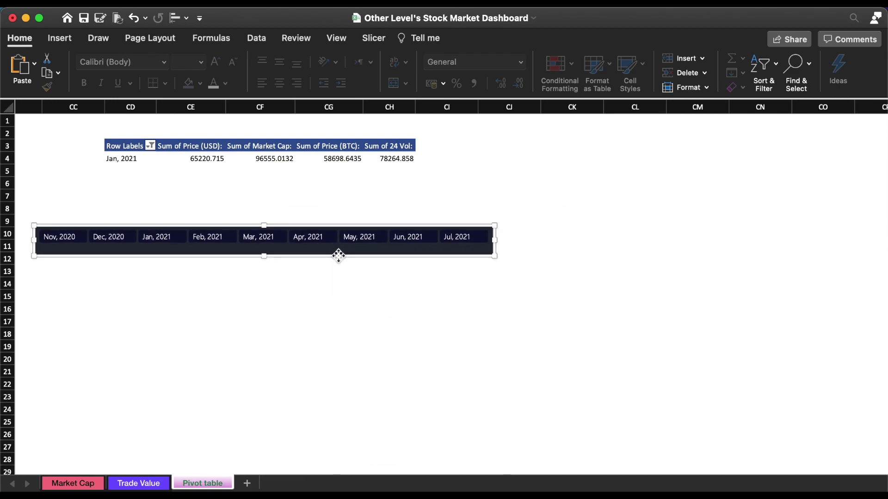
pyautogui.click(531, 163)
# - Enter the title 'Shapes Appear' in CK2
pyautogui.click(596, 133)
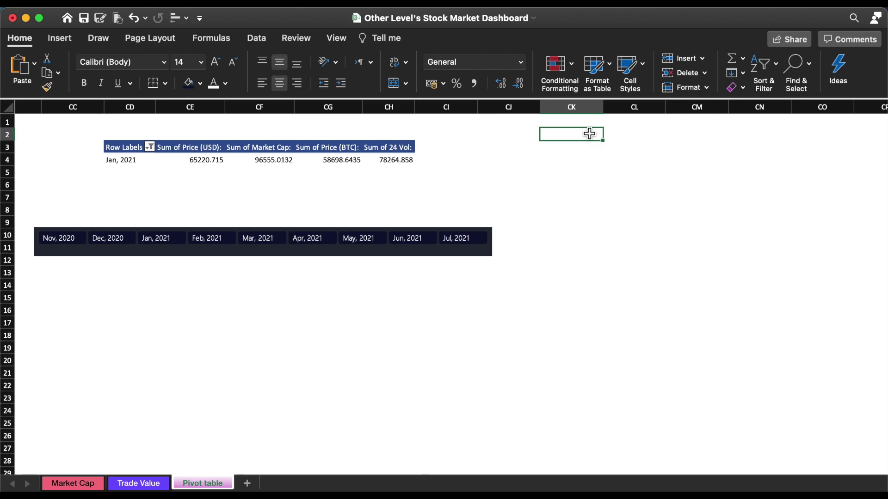
pyautogui.write('Shapes')
pyautogui.write(' Appea')
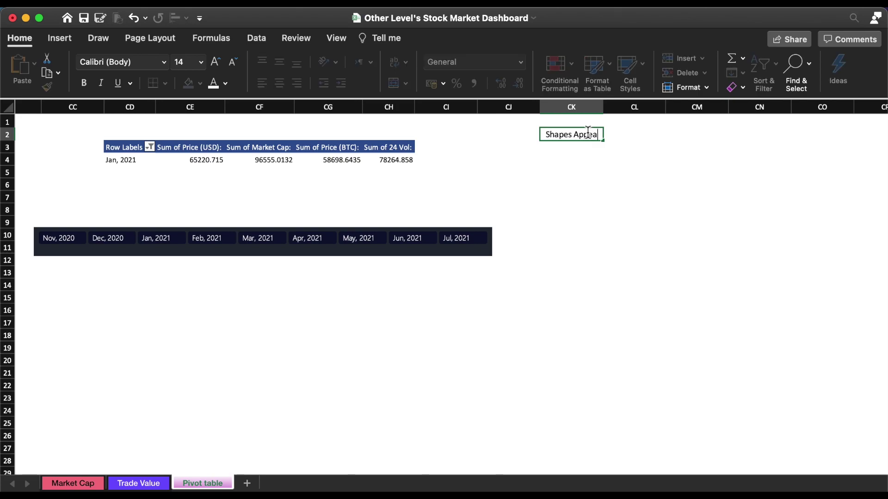
pyautogui.write('r')
pyautogui.press('Return')
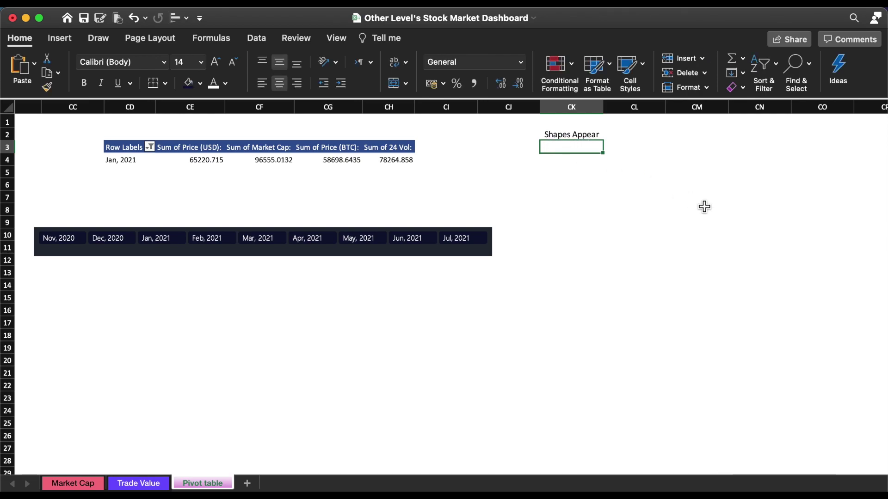
# - Type the row 3 headers Line, Text Box, Circules and Text Details
pyautogui.hscroll(3, 704, 207)
pyautogui.hscroll(5, 704, 207)
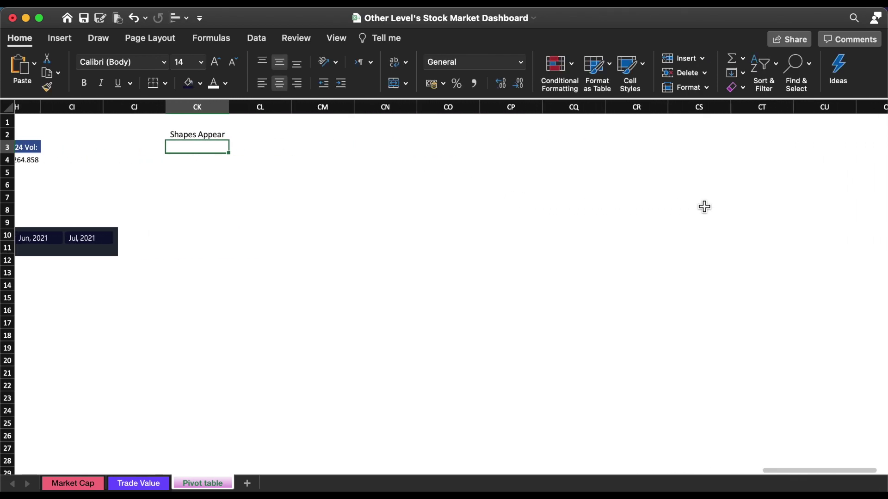
pyautogui.hscroll(-1, 212, 150)
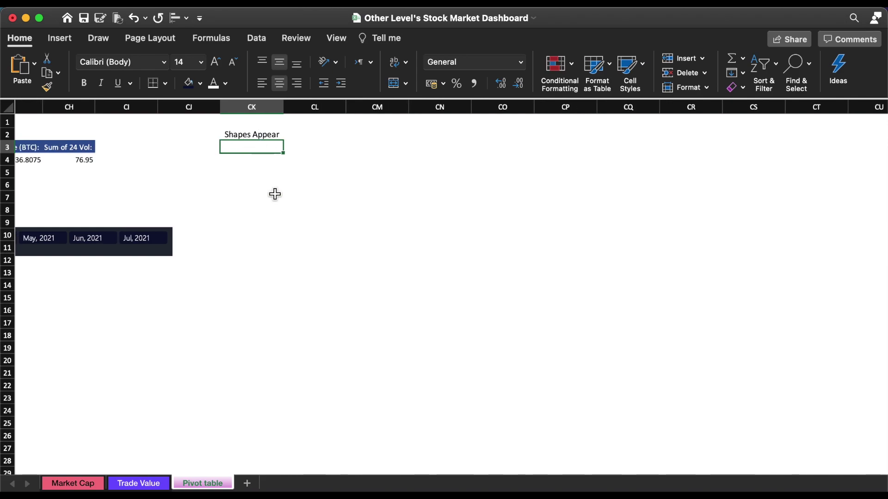
pyautogui.write('Line')
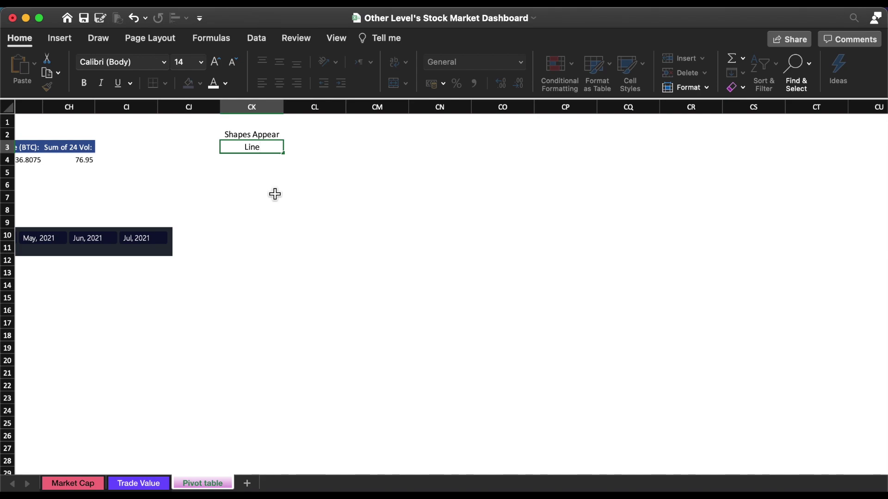
pyautogui.press('Tab')
pyautogui.write('Te')
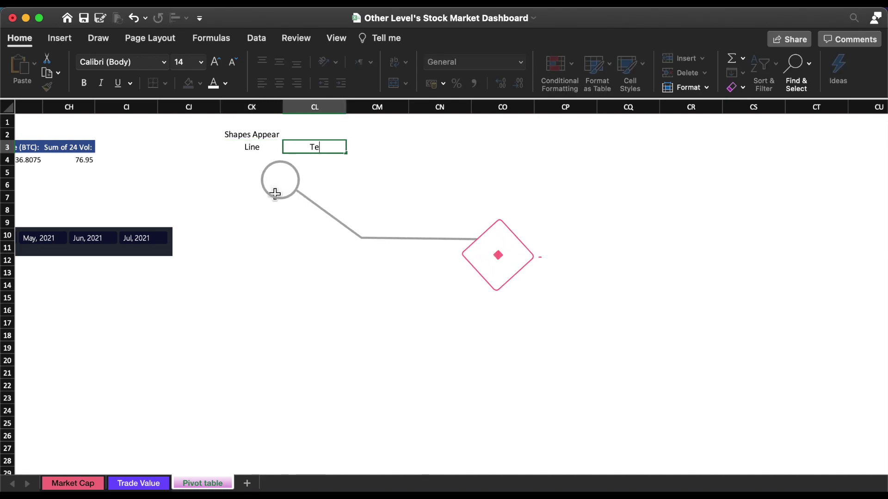
pyautogui.write('xt Box')
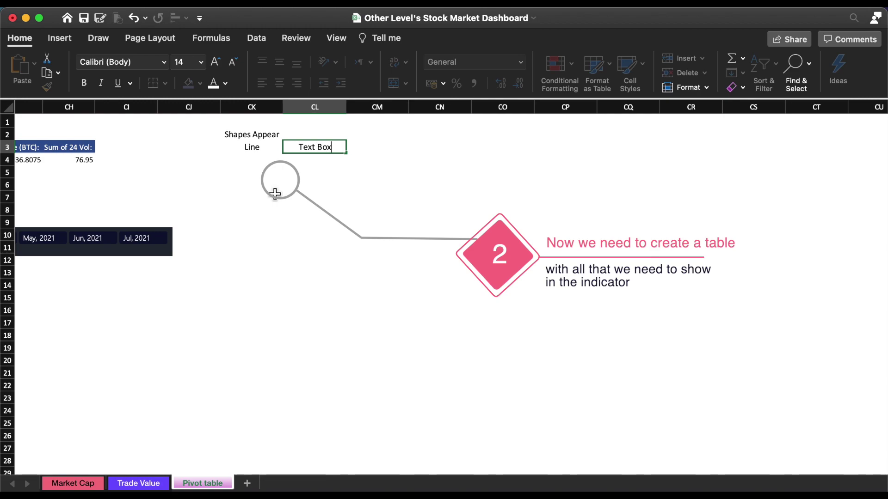
pyautogui.press('Tab')
pyautogui.write('C')
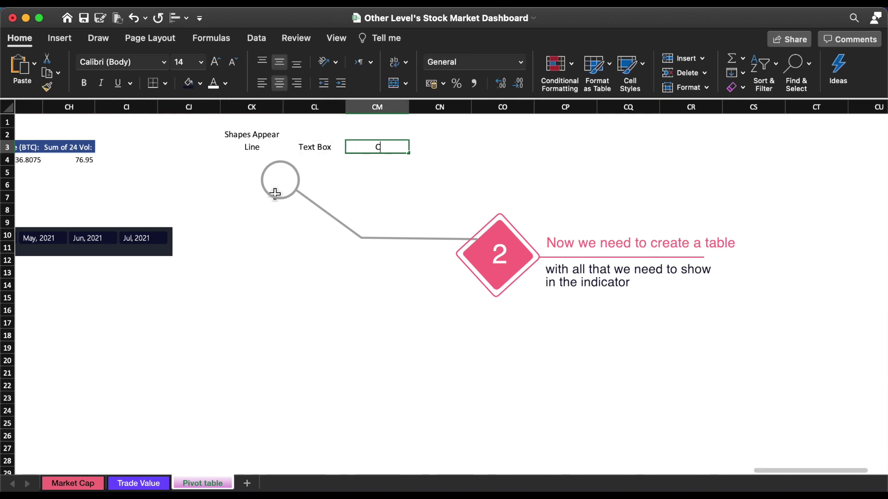
pyautogui.write('ircules')
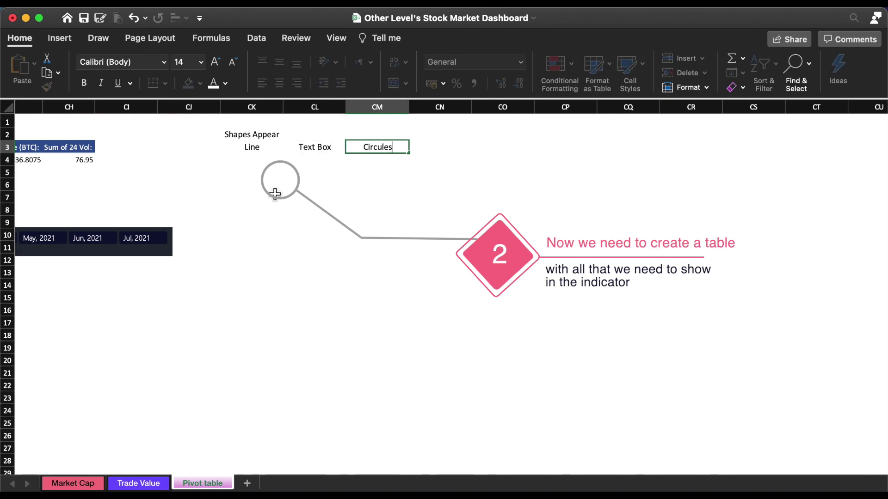
pyautogui.press('Tab')
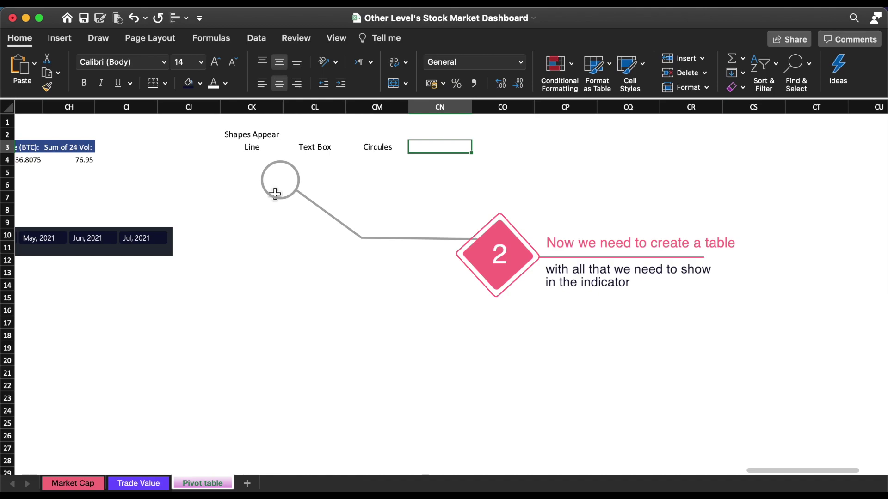
pyautogui.write('T')
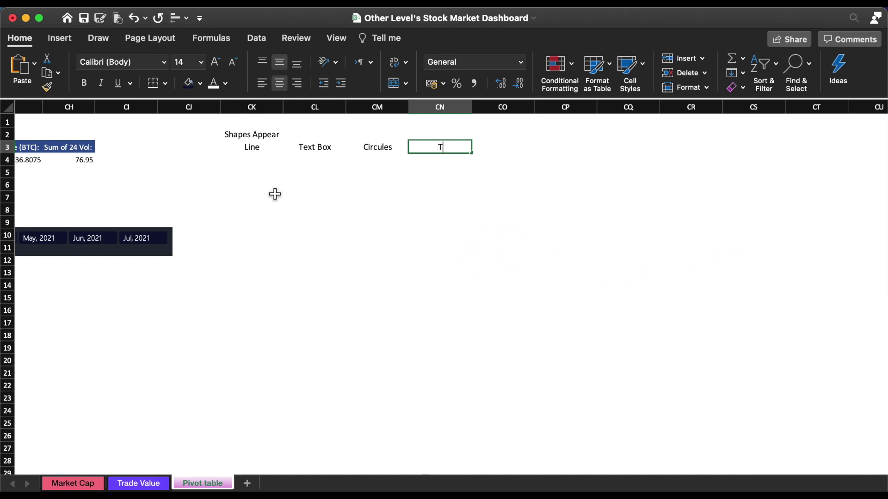
pyautogui.write('ext ')
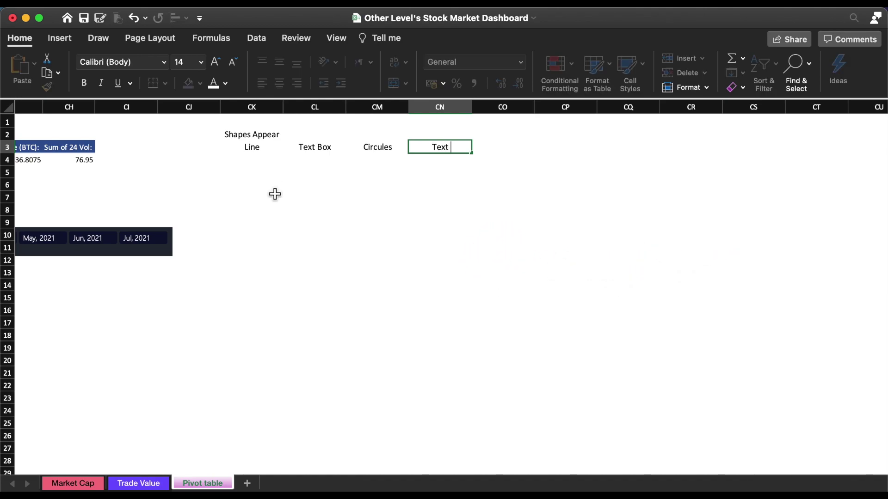
pyautogui.write('Details 1')
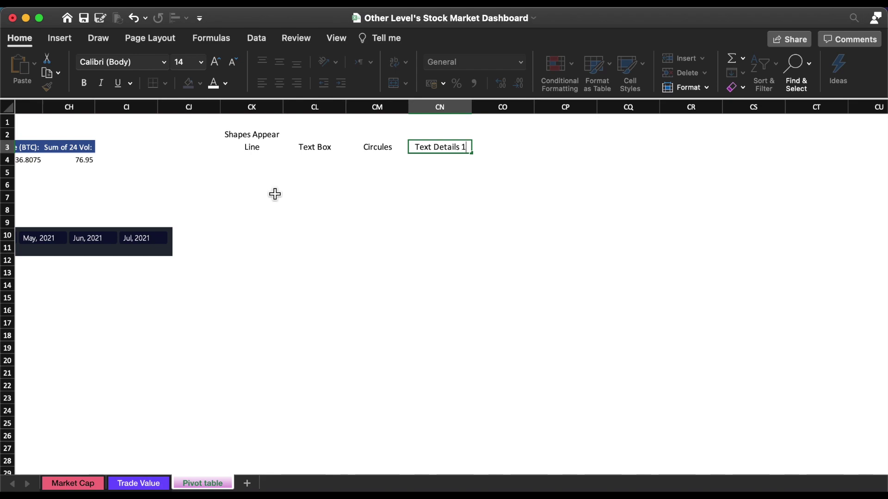
pyautogui.press('Return')
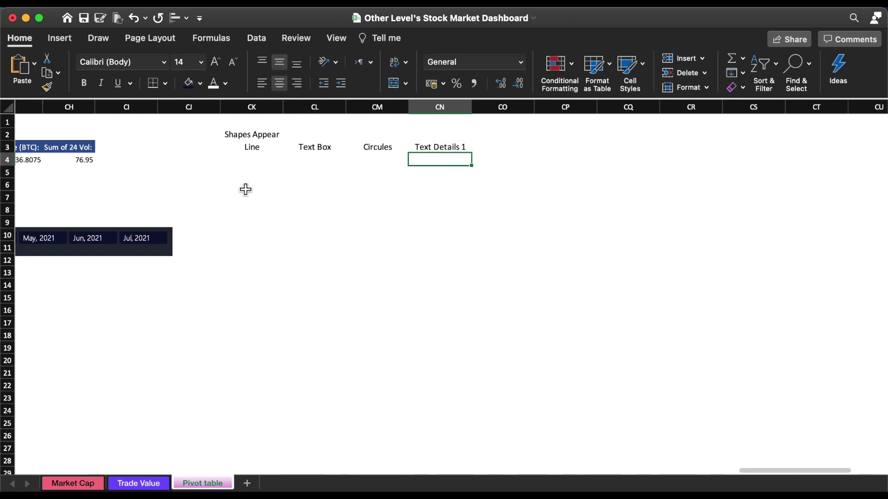
# - Fill the headers Text Details 1–4 and Value 1–5 across row 3
pyautogui.click(464, 151)
pyautogui.moveTo(475, 156); pyautogui.dragTo(723, 159)
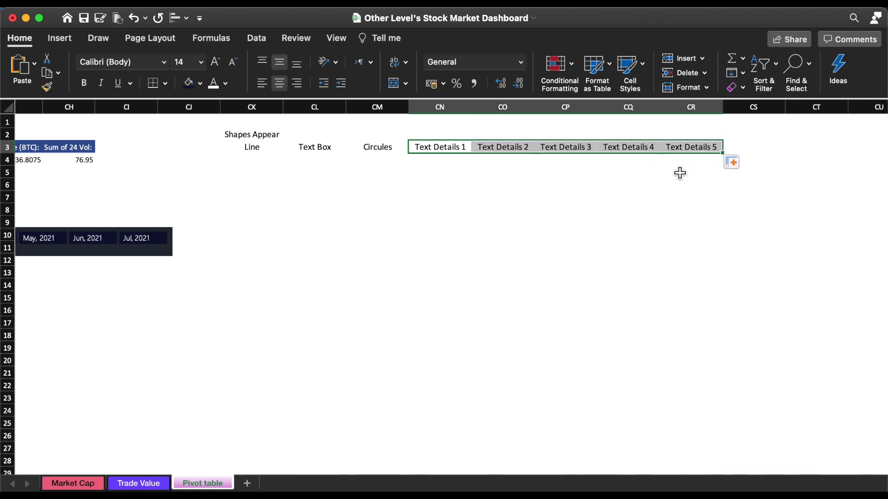
pyautogui.click(688, 148)
pyautogui.press('Delete')
pyautogui.write('Value 1')
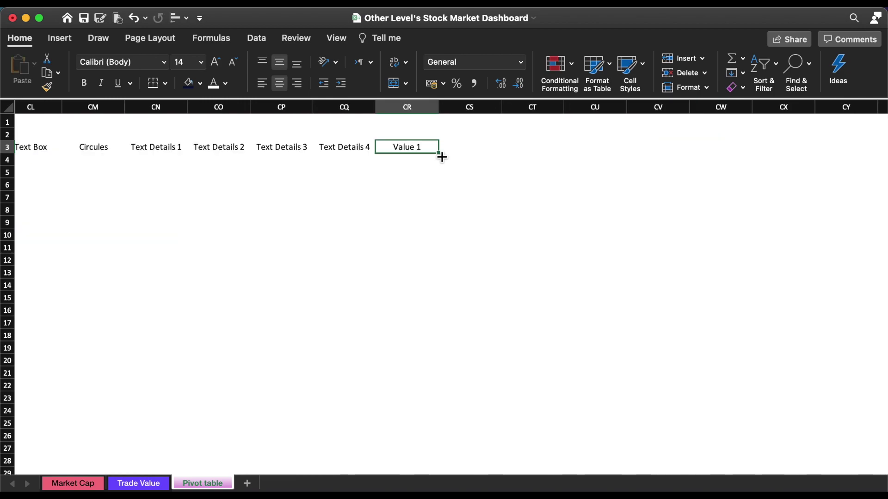
pyautogui.moveTo(449, 156); pyautogui.dragTo(610, 153)
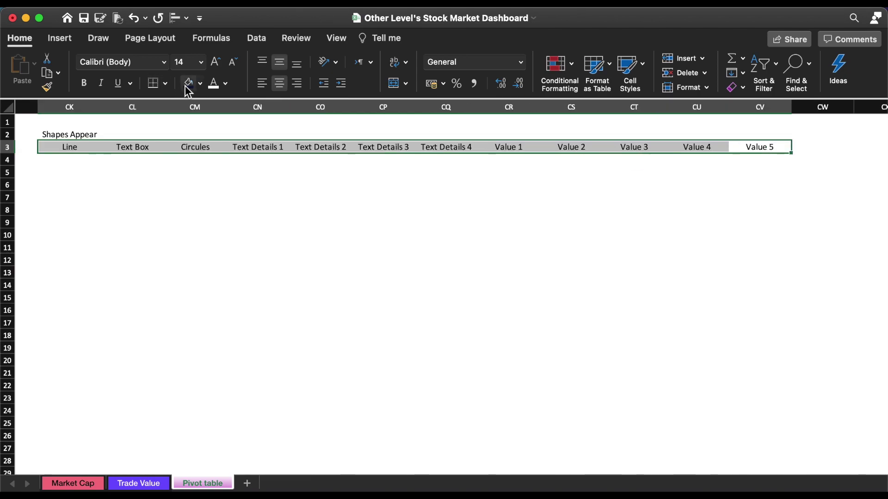
# - Give the header row a dark navy fill, white text and a slightly taller height
pyautogui.click(188, 84)
pyautogui.click(213, 84)
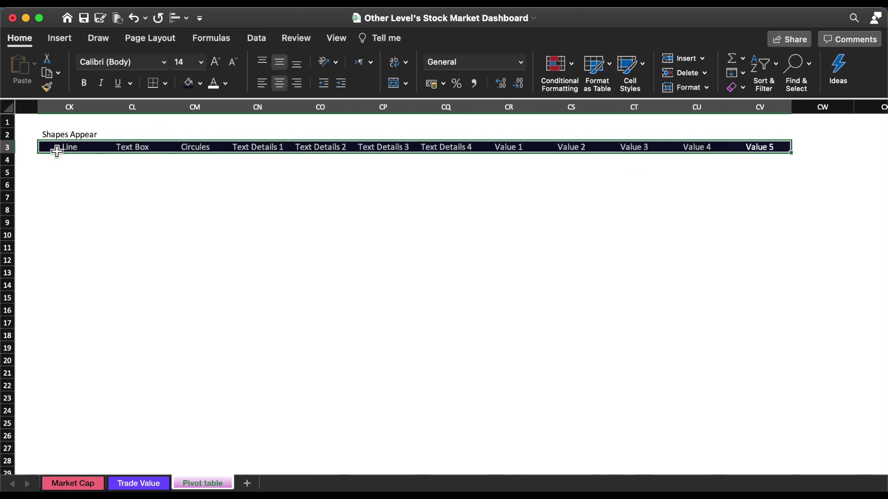
pyautogui.moveTo(7, 153); pyautogui.dragTo(7, 157)
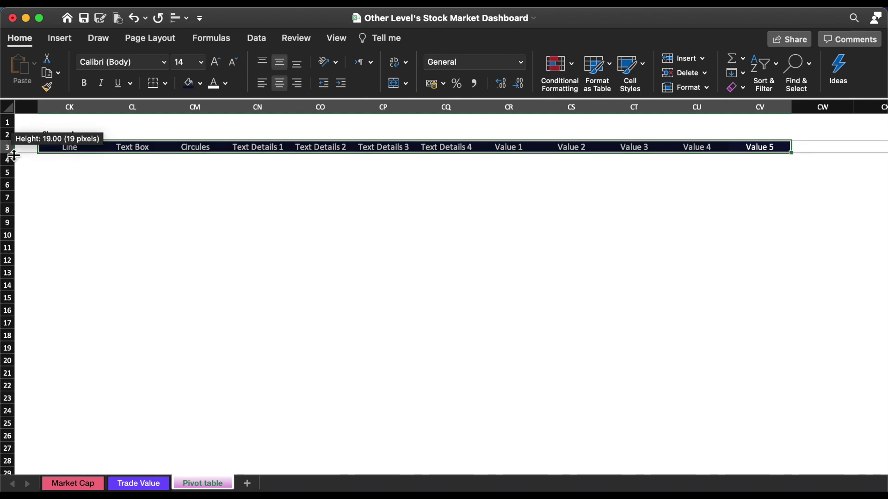
pyautogui.click(152, 186)
pyautogui.click(76, 165)
pyautogui.hscroll(-1, 118, 259)
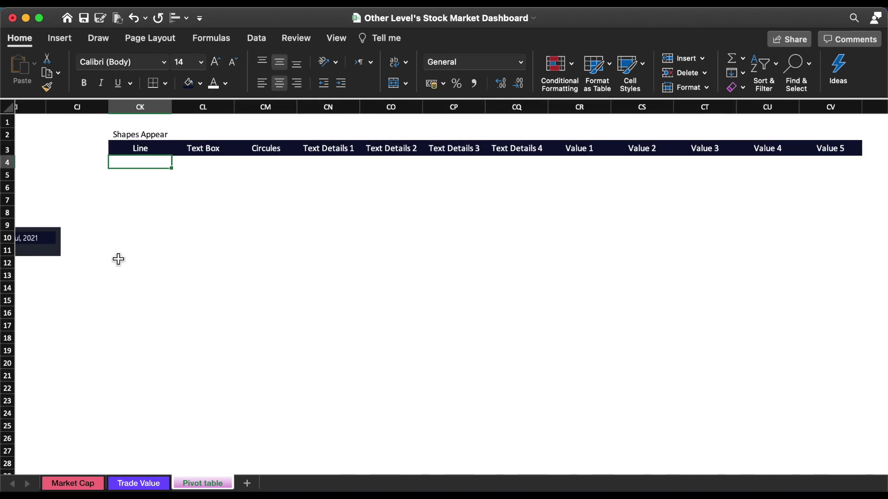
# - Put a line character under Line and a black square ■ under Text Box
pyautogui.press('BackSpace')
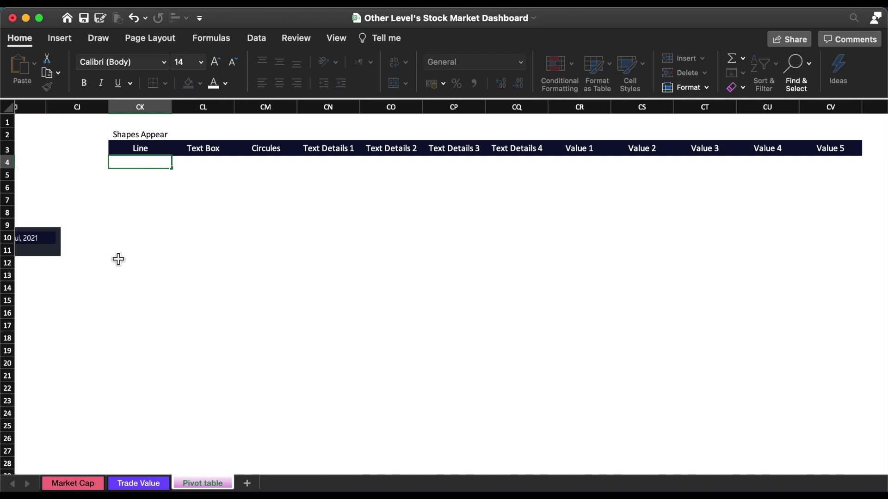
pyautogui.click(206, 165)
pyautogui.click(62, 39)
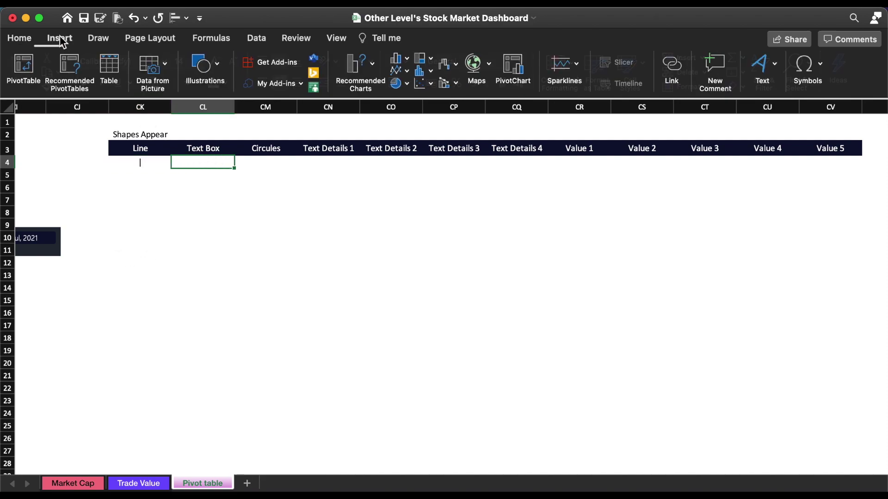
pyautogui.click(813, 74)
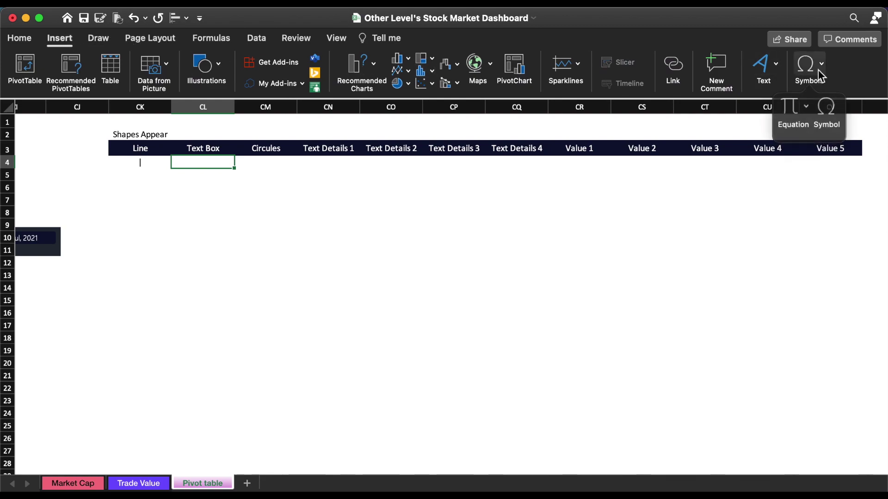
pyautogui.click(825, 107)
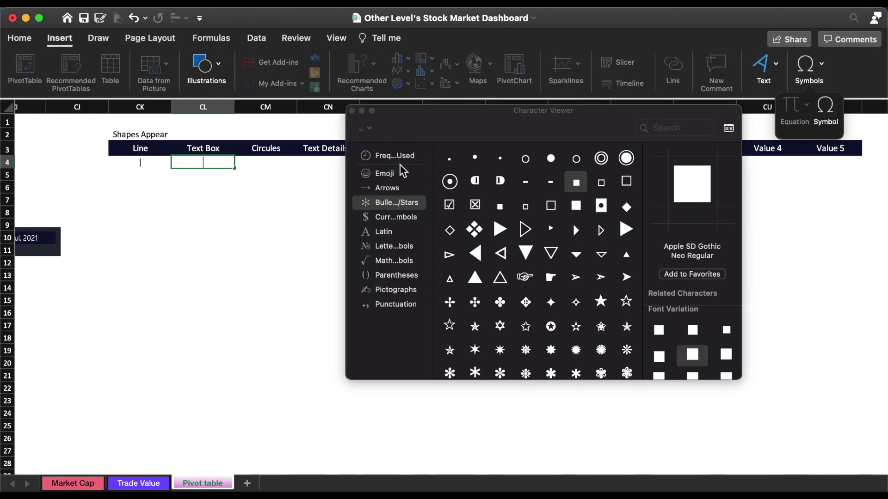
pyautogui.click(697, 360)
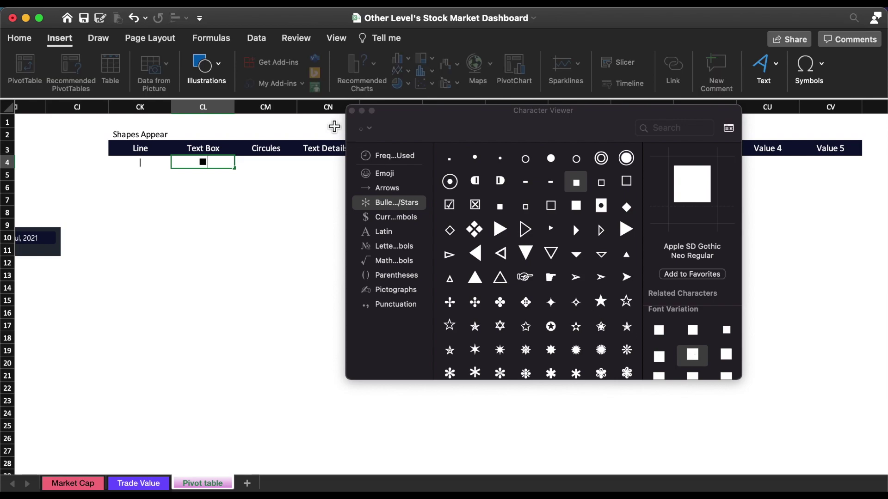
pyautogui.click(352, 111)
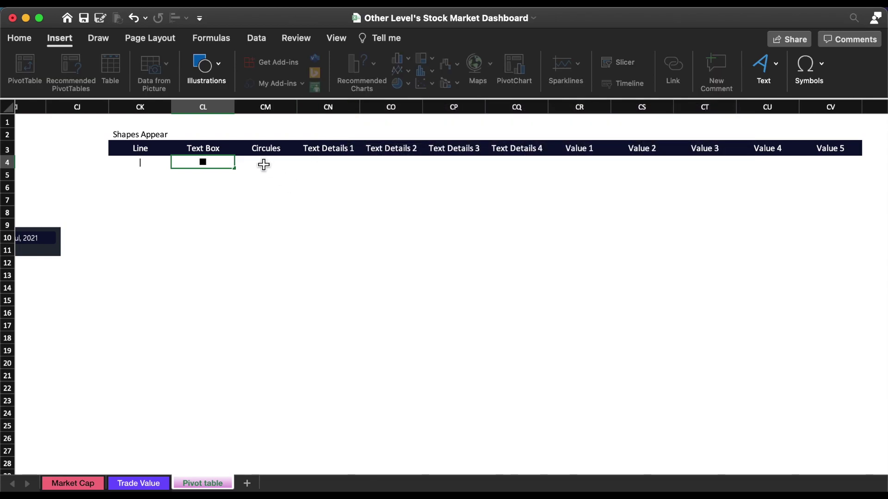
# - Insert a black circle ● under Circules from the Character Viewer
pyautogui.click(263, 164)
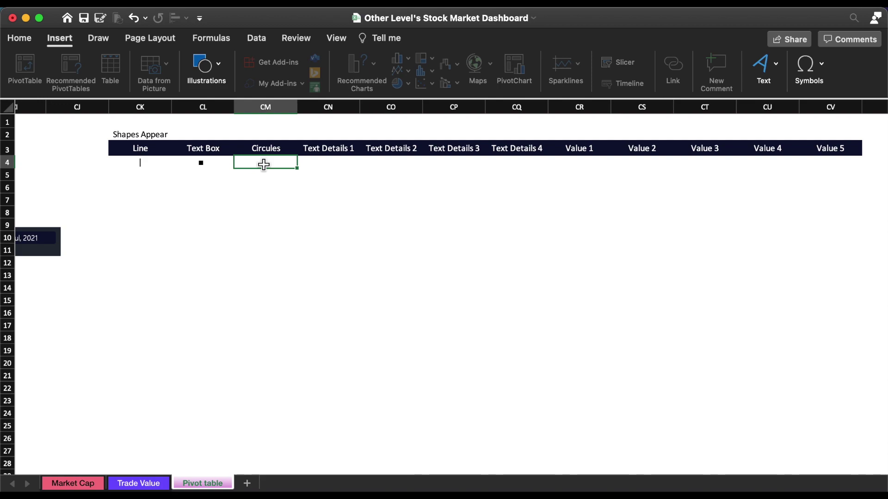
pyautogui.click(812, 65)
pyautogui.click(825, 109)
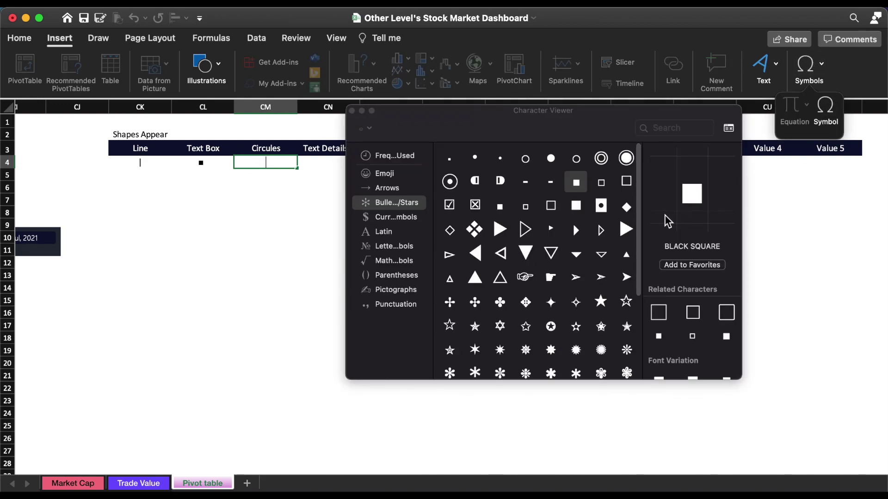
pyautogui.click(550, 162)
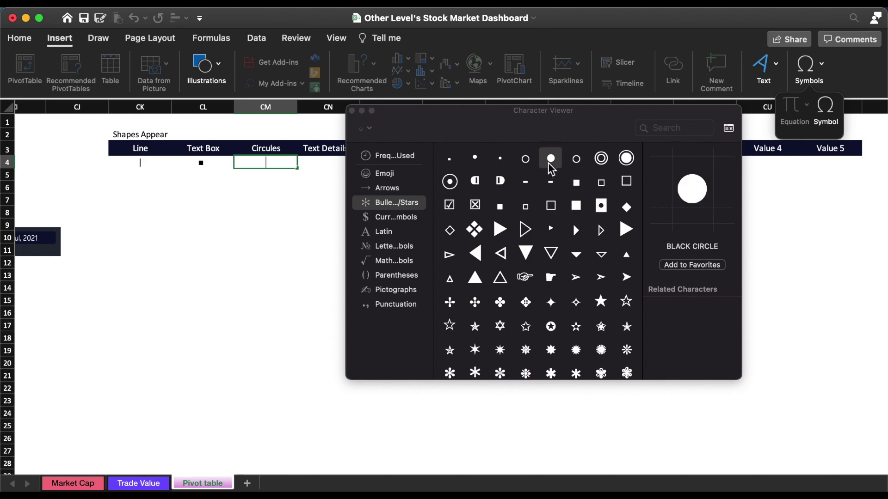
pyautogui.scroll(-3, 702, 325)
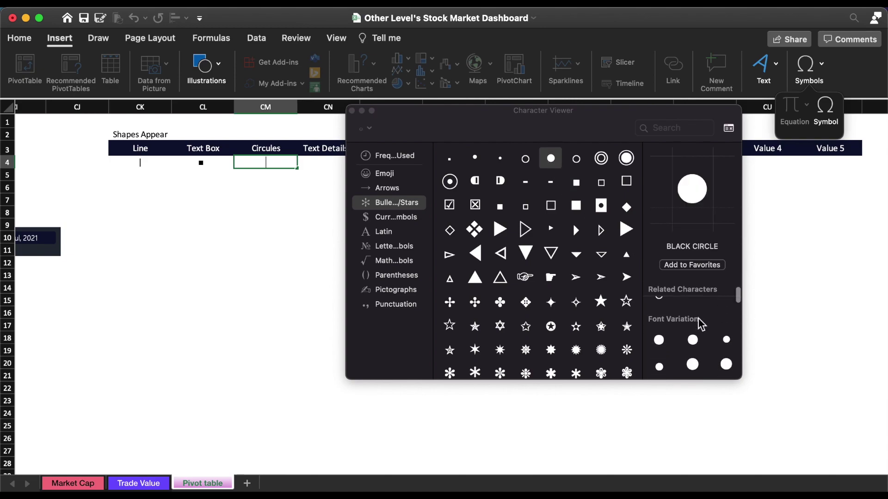
pyautogui.click(693, 322)
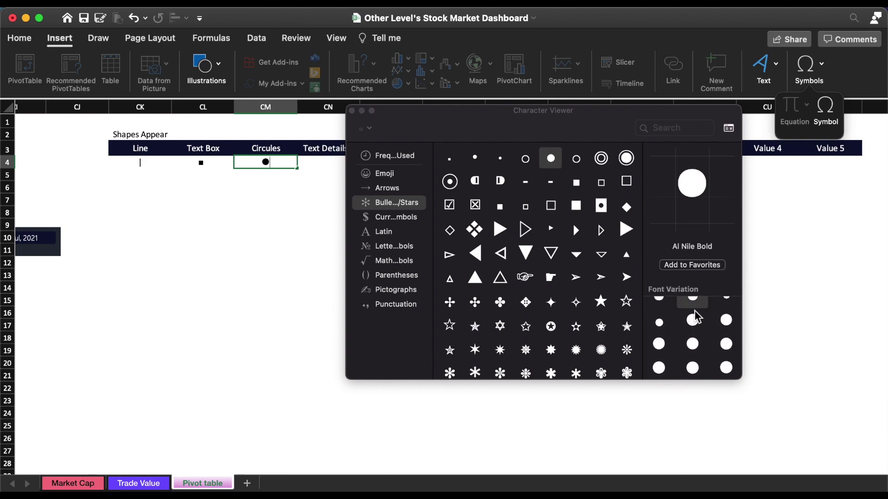
pyautogui.click(351, 111)
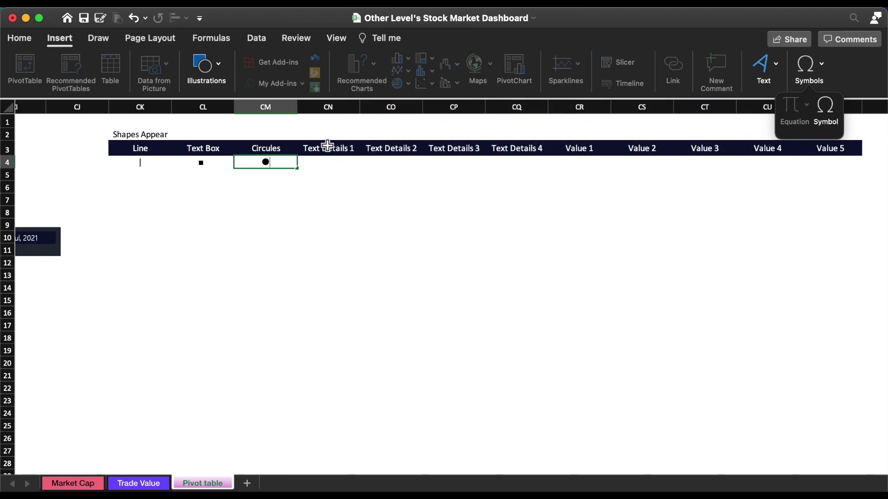
pyautogui.click(329, 168)
pyautogui.write('Price (USD')
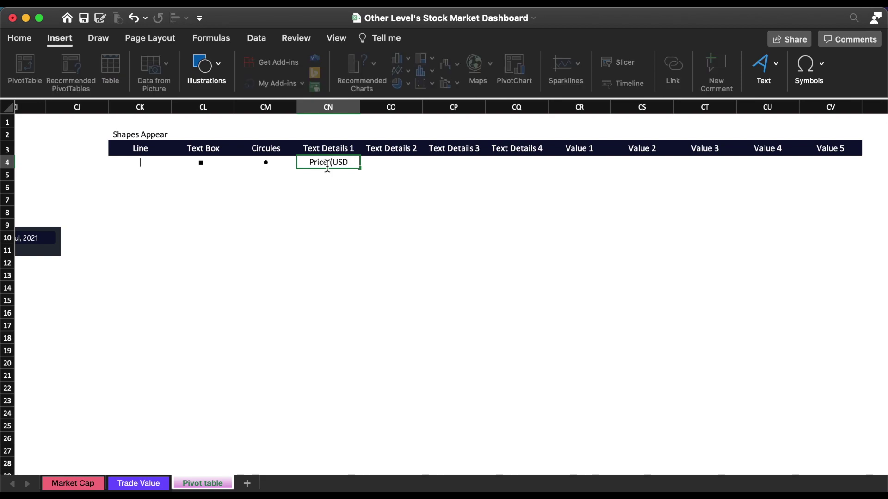
# - Enter the labels Price (USD):, Market Cap:, Price (BTC): and 24 Vol: in row 4
pyautogui.write('):')
pyautogui.press('Tab')
pyautogui.write('Market C')
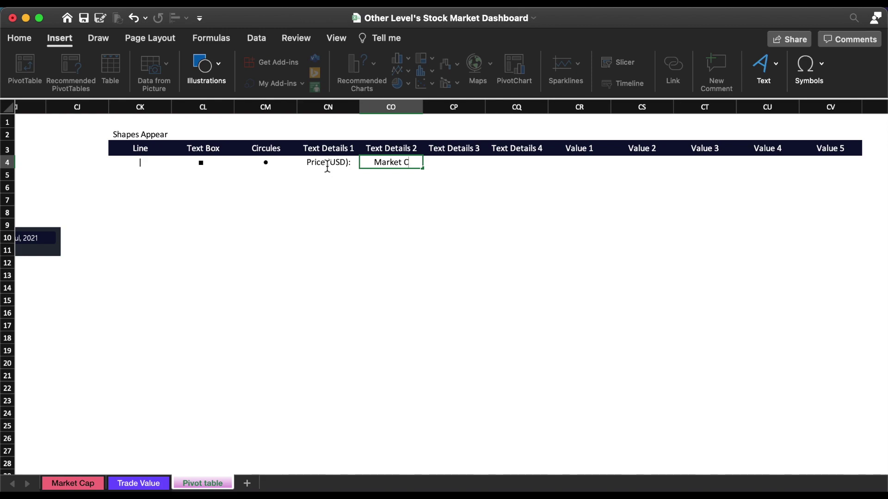
pyautogui.write('ap')
pyautogui.write(':')
pyautogui.press('Tab')
pyautogui.write('Price (B')
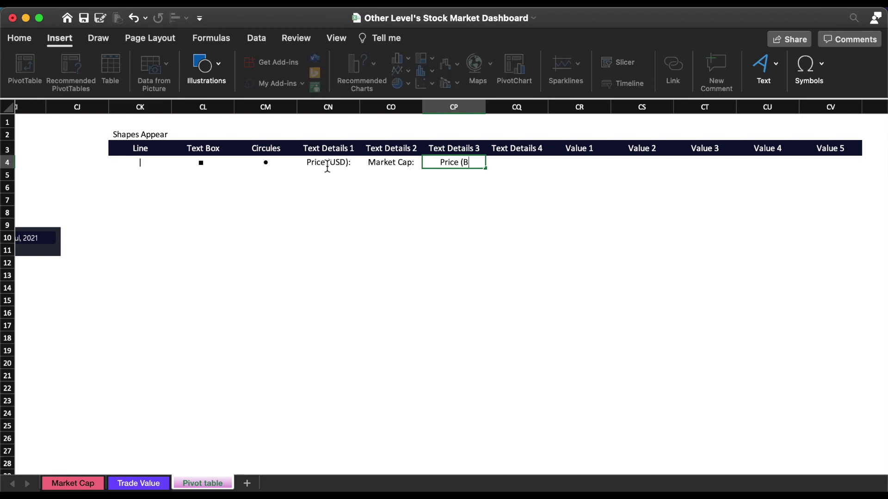
pyautogui.write('TC)')
pyautogui.write(':')
pyautogui.press('Tab')
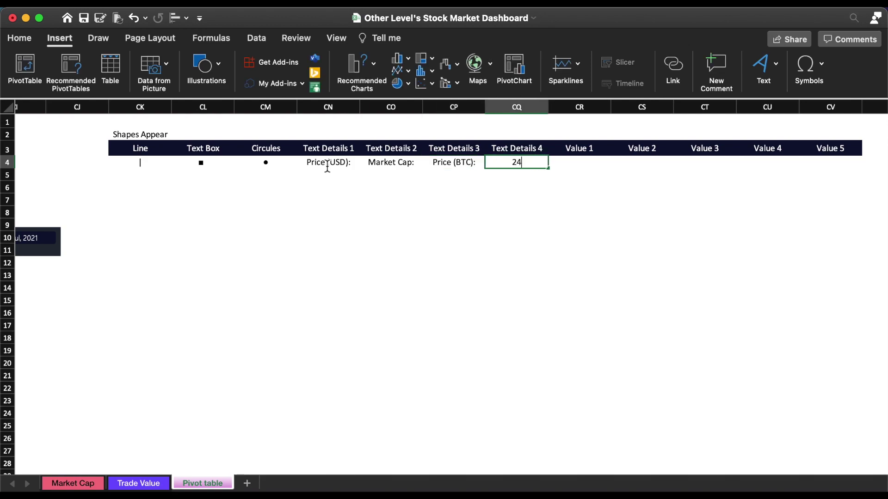
pyautogui.write('24 Vol:')
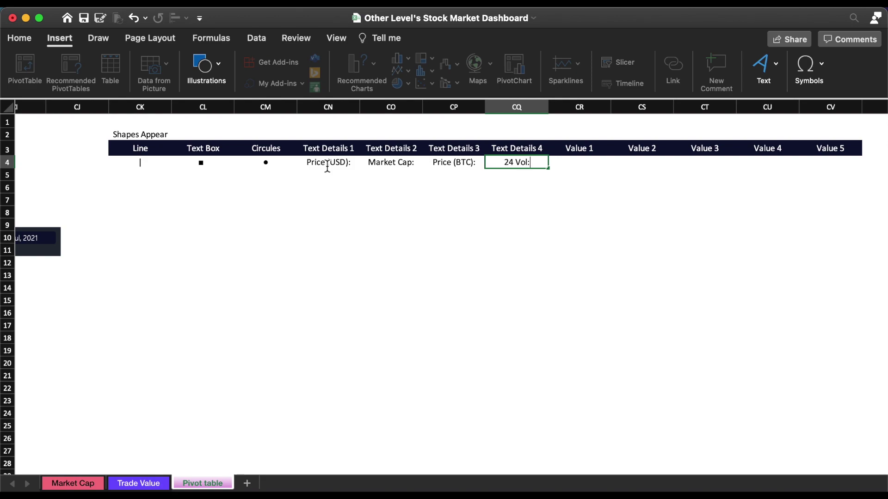
pyautogui.press('Tab')
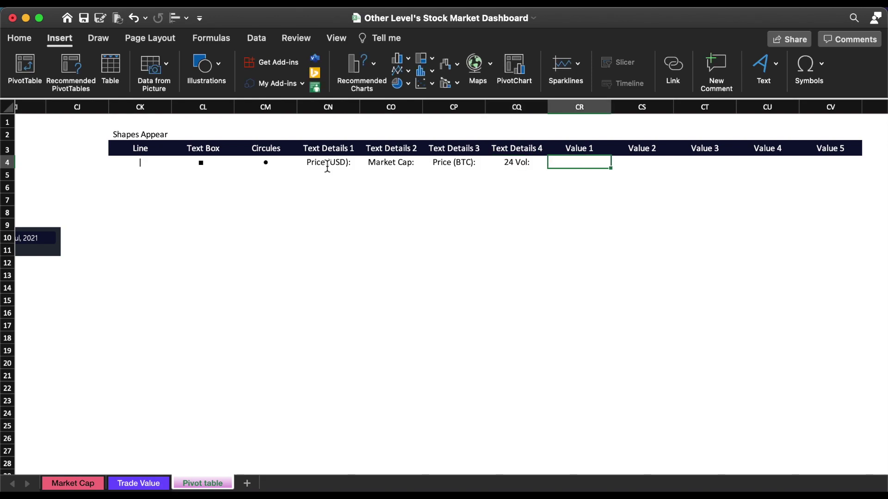
# - Apply All Borders to the row 4 range CK4:CV4
pyautogui.moveTo(139, 163); pyautogui.dragTo(861, 165)
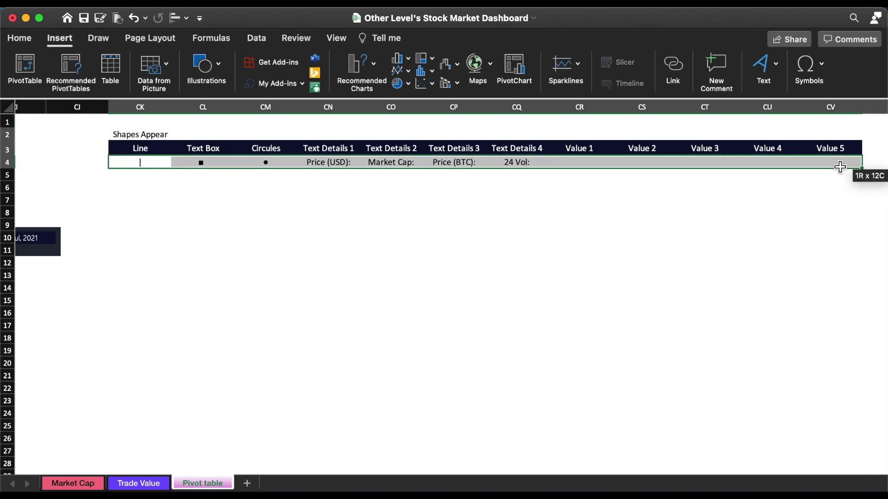
pyautogui.click(28, 35)
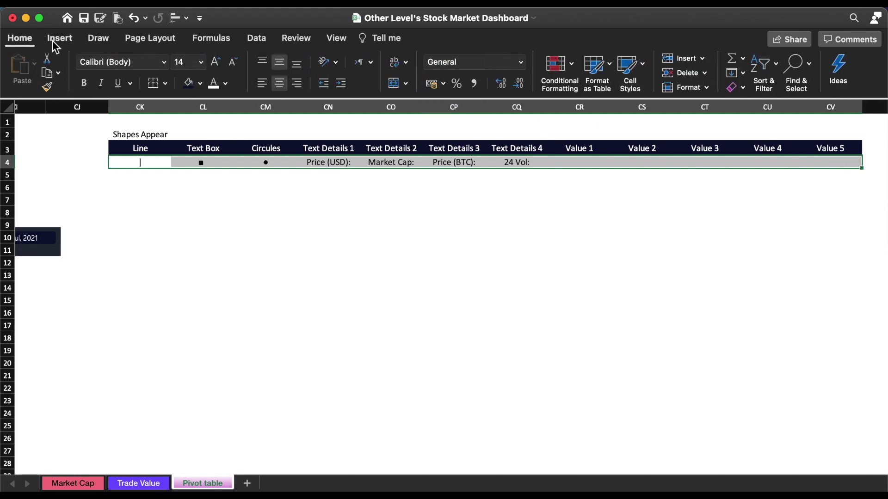
pyautogui.click(165, 83)
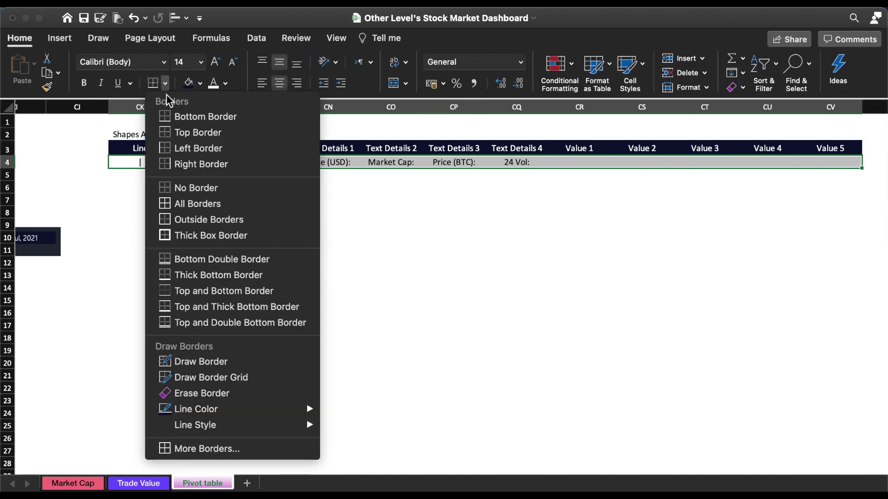
pyautogui.click(184, 204)
pyautogui.click(267, 227)
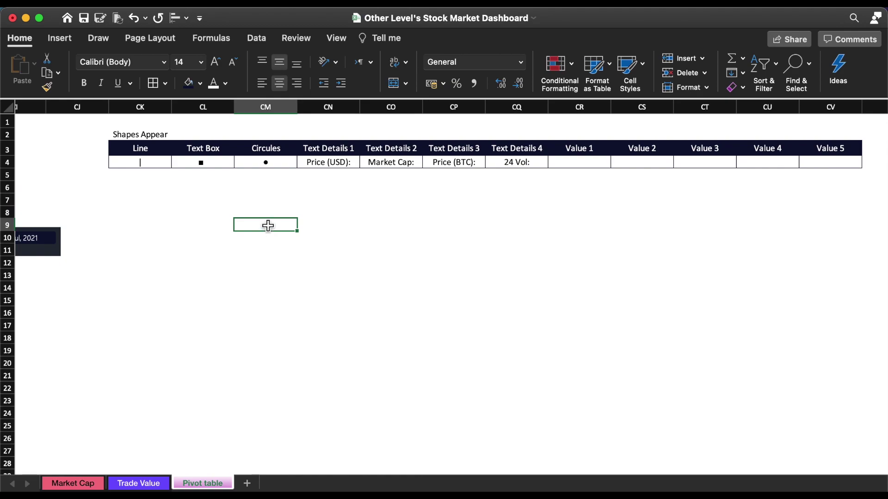
pyautogui.hscroll(-10, 267, 226)
# - Clear the slicer's month filter and move the slicer below the pivot table
pyautogui.hscroll(-5, 234, 224)
pyautogui.hscroll(-2, 279, 238)
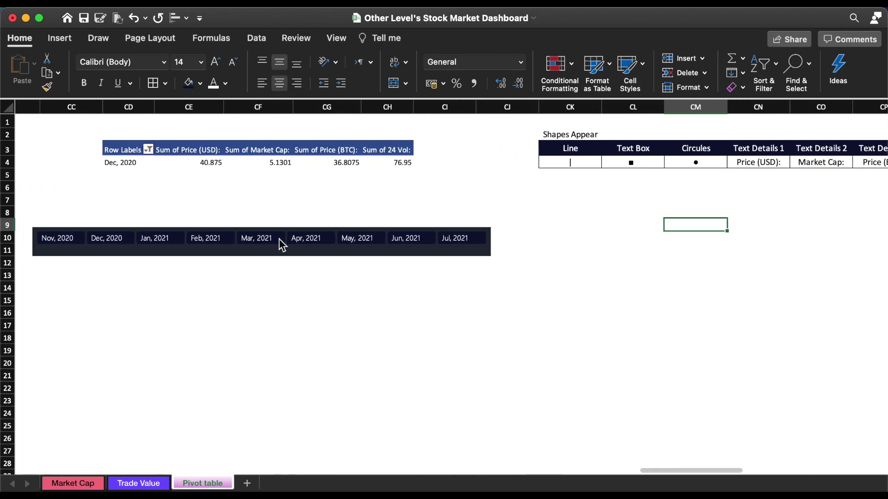
pyautogui.rightClick(268, 238)
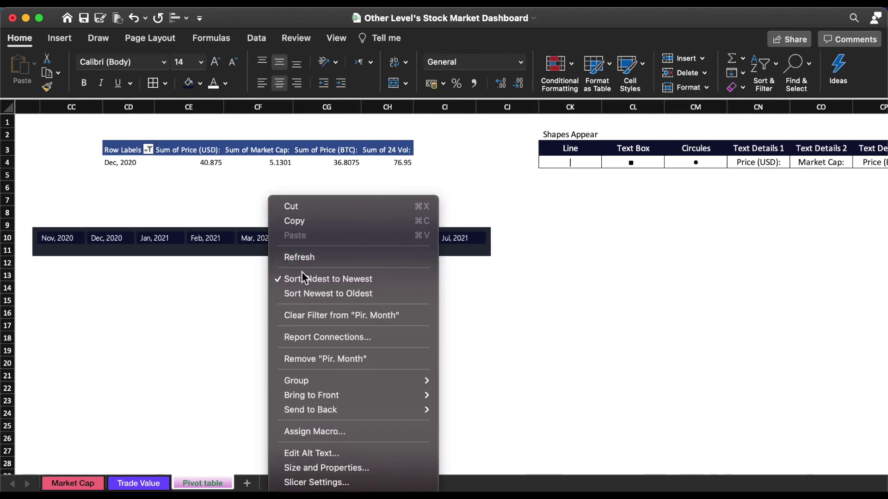
pyautogui.click(314, 315)
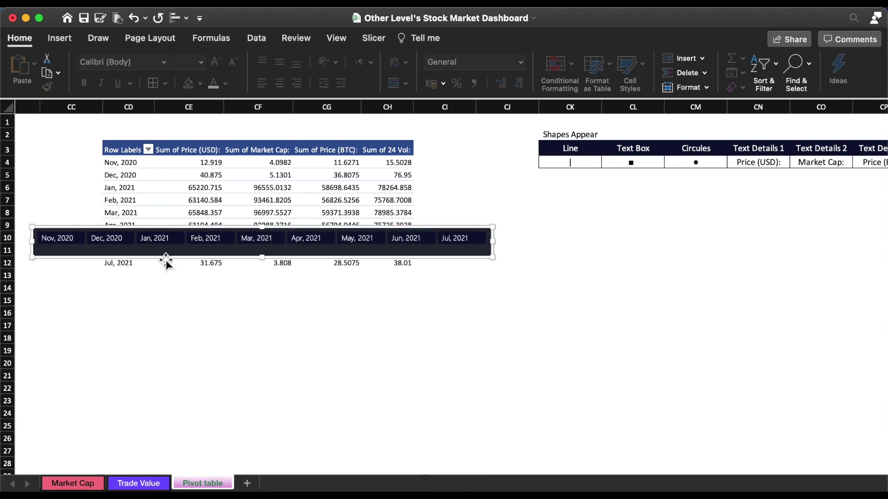
pyautogui.moveTo(170, 260); pyautogui.dragTo(178, 330)
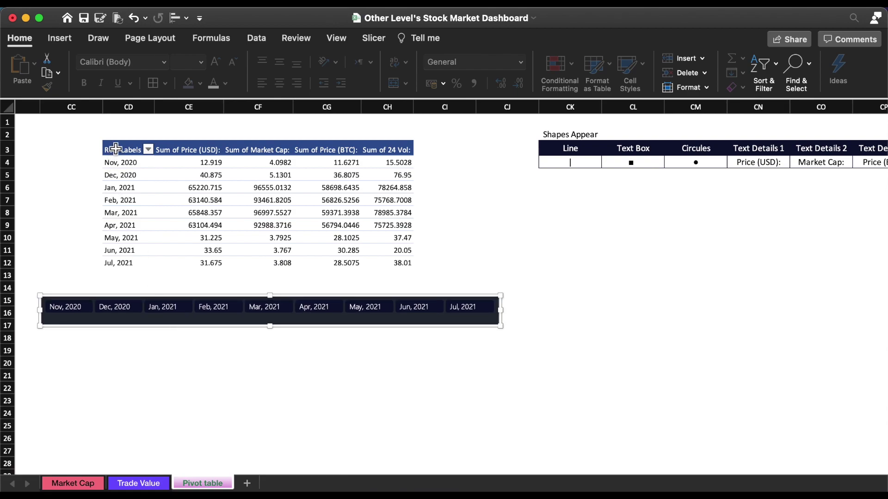
# - Copy the pivot's month labels Nov, 2020–Jul, 2021 into CJ10:CJ18
pyautogui.moveTo(124, 165); pyautogui.dragTo(124, 264)
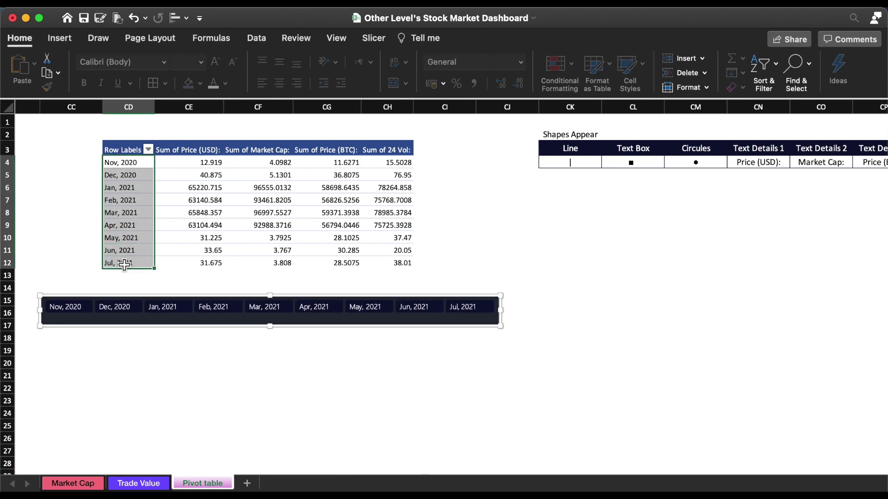
pyautogui.press('super+c')
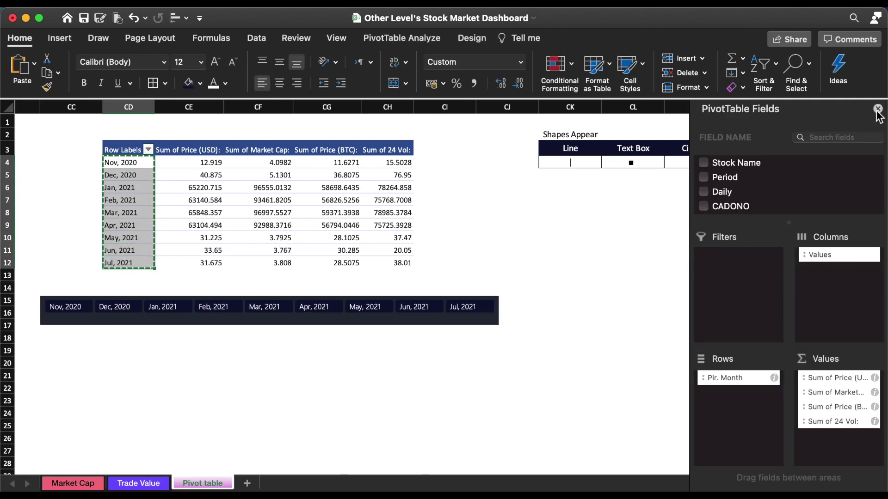
pyautogui.click(877, 109)
pyautogui.click(582, 238)
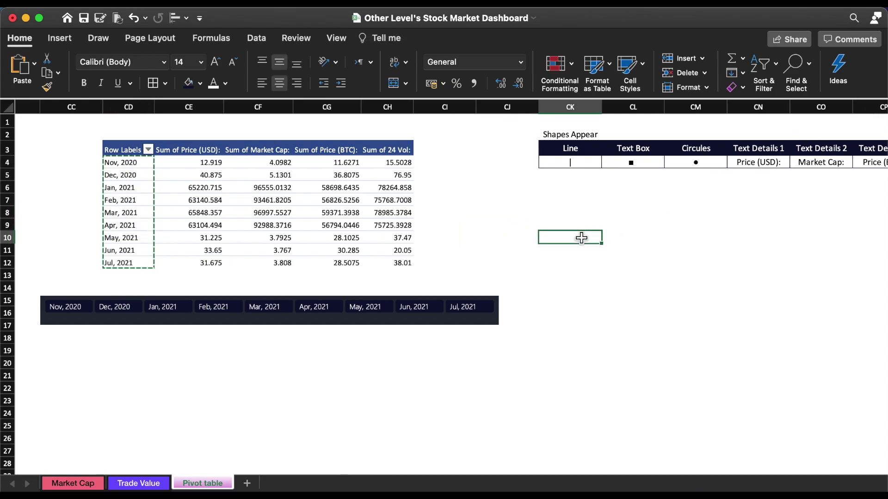
pyautogui.click(519, 240)
pyautogui.press('super+v')
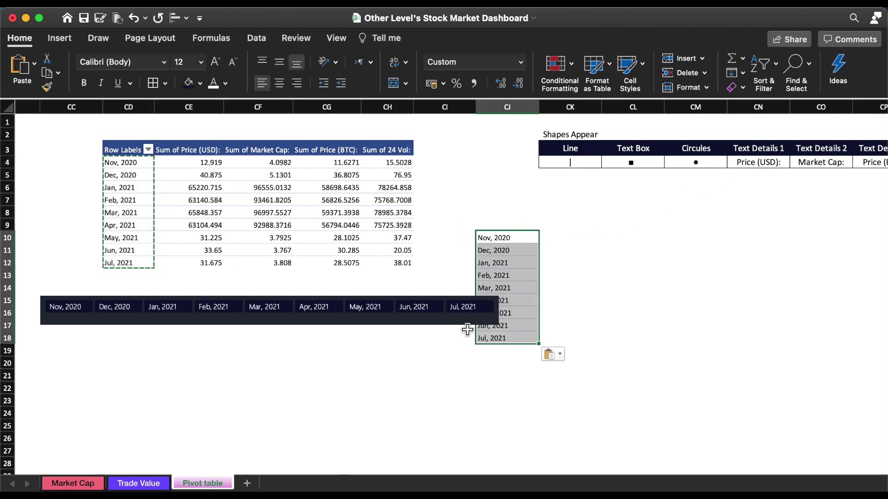
# - Move the slicer aside and give the CK10:CV18 grid all borders
pyautogui.click(490, 323)
pyautogui.moveTo(500, 327); pyautogui.dragTo(555, 333)
pyautogui.hscroll(5, 324, 278)
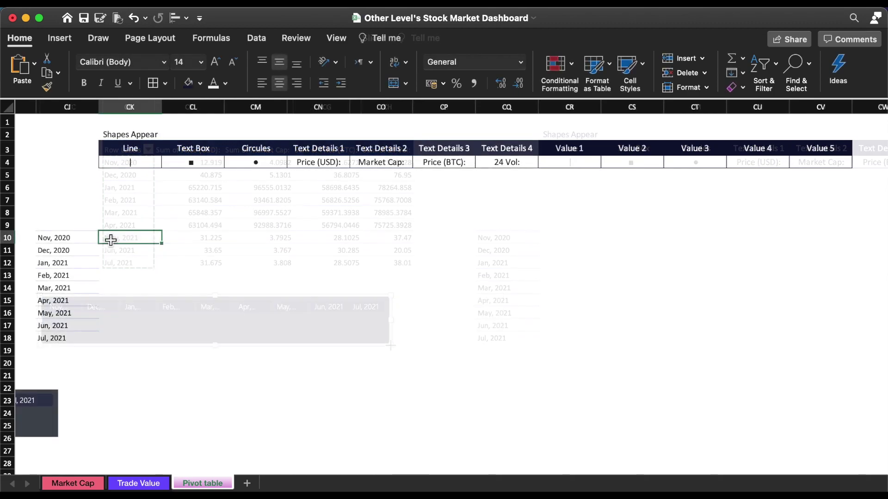
pyautogui.moveTo(109, 237)
pyautogui.mouseDown()
pyautogui.moveTo(806, 333)
pyautogui.moveTo(808, 340)
pyautogui.mouseUp()
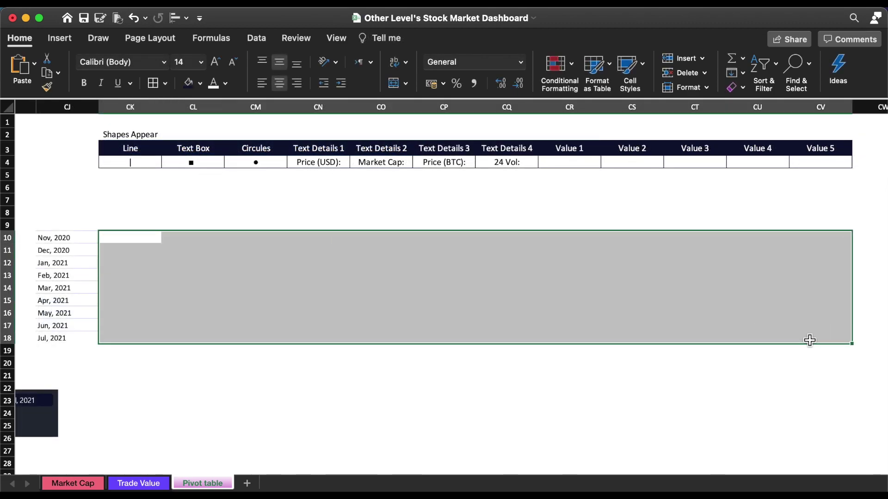
pyautogui.click(155, 83)
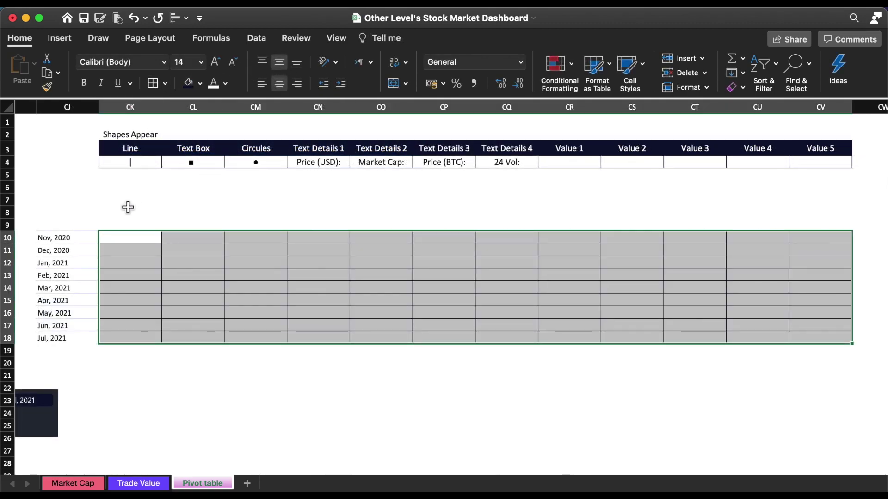
# - Format the month labels CJ10:CJ18 with navy fill, white text and no border
pyautogui.moveTo(51, 237); pyautogui.dragTo(90, 341)
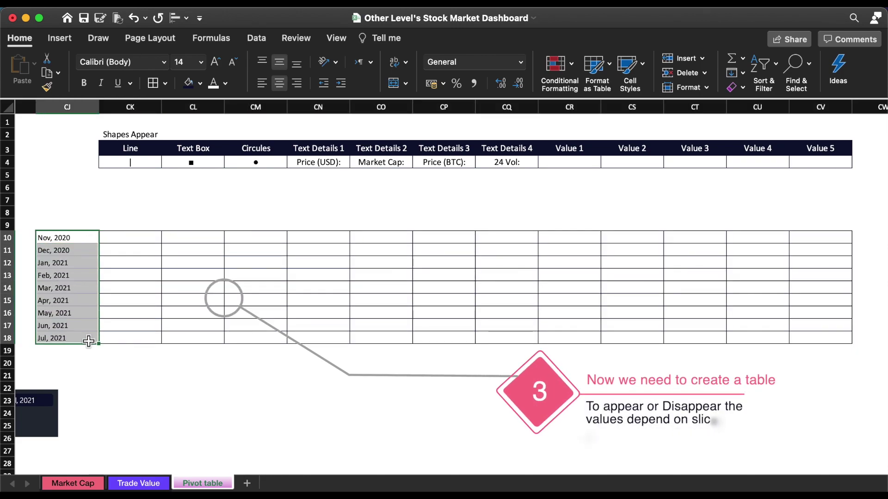
pyautogui.click(193, 83)
pyautogui.click(213, 83)
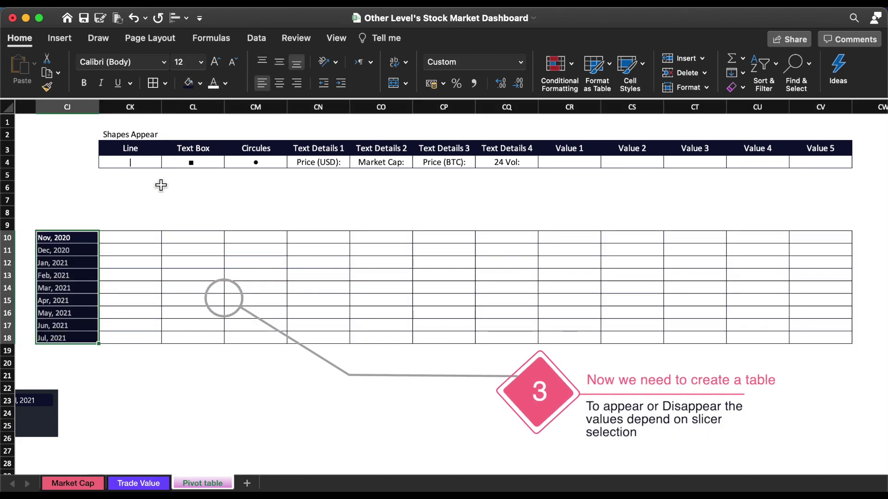
pyautogui.click(168, 88)
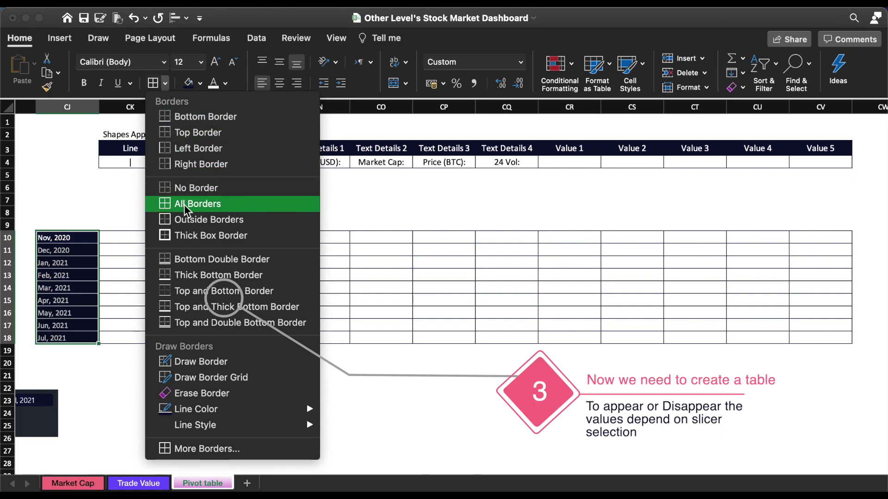
pyautogui.click(207, 190)
pyautogui.click(118, 241)
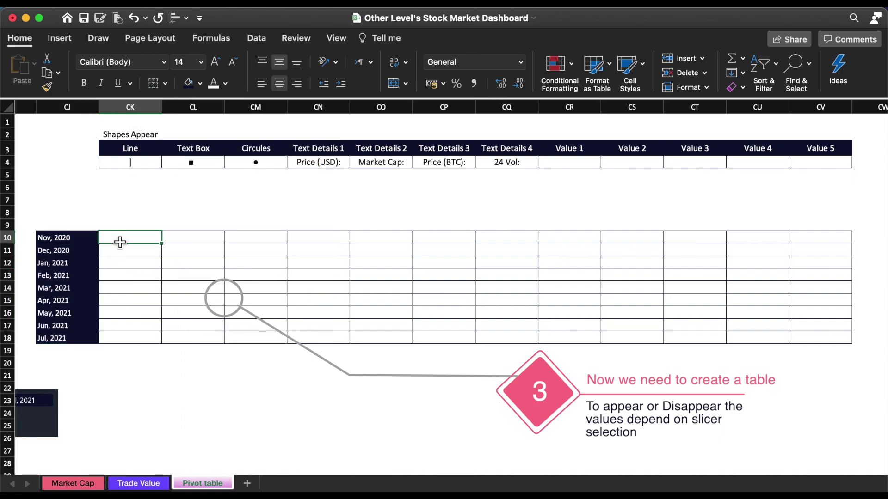
pyautogui.click(65, 225)
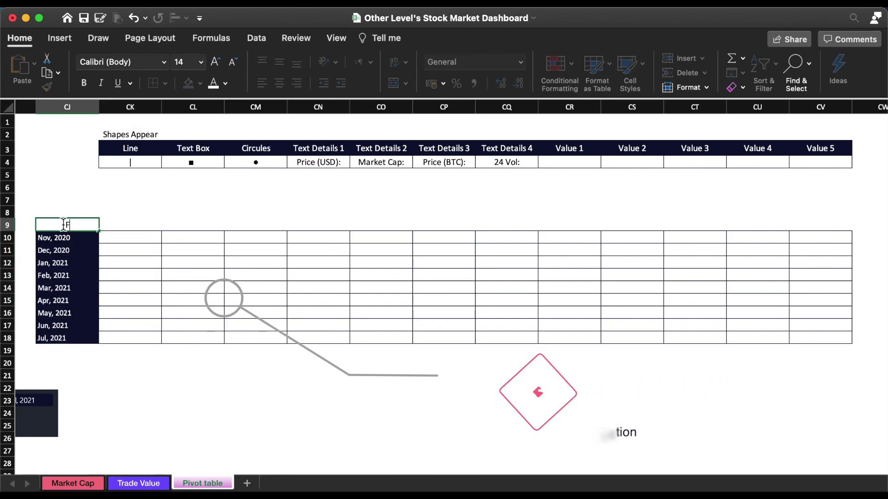
# - Enter the label 'Formulas' in CJ9
pyautogui.write('Formulas')
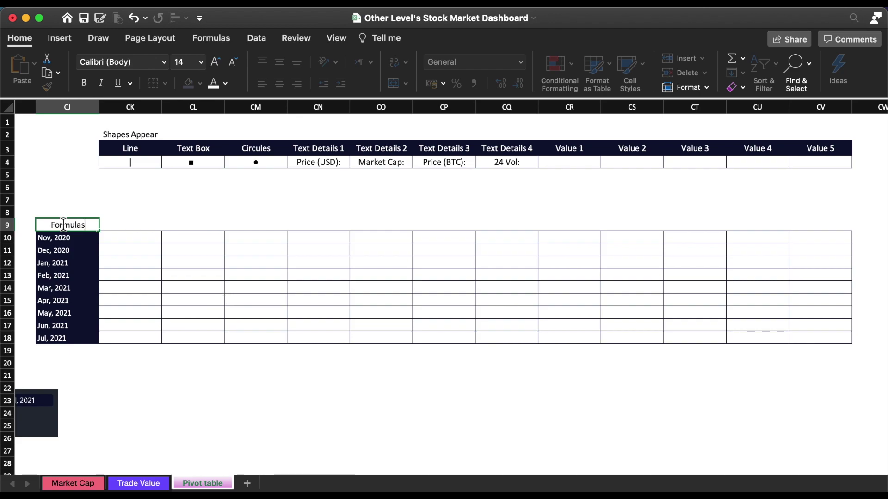
pyautogui.press('Return')
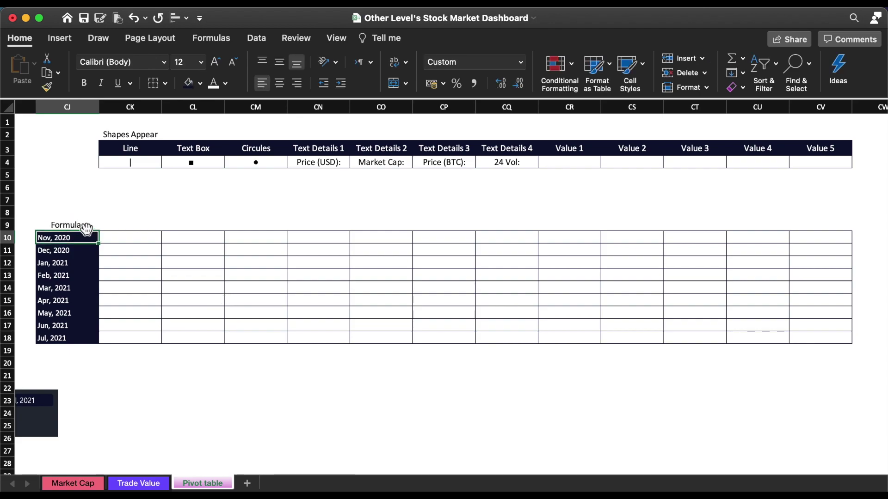
pyautogui.click(86, 226)
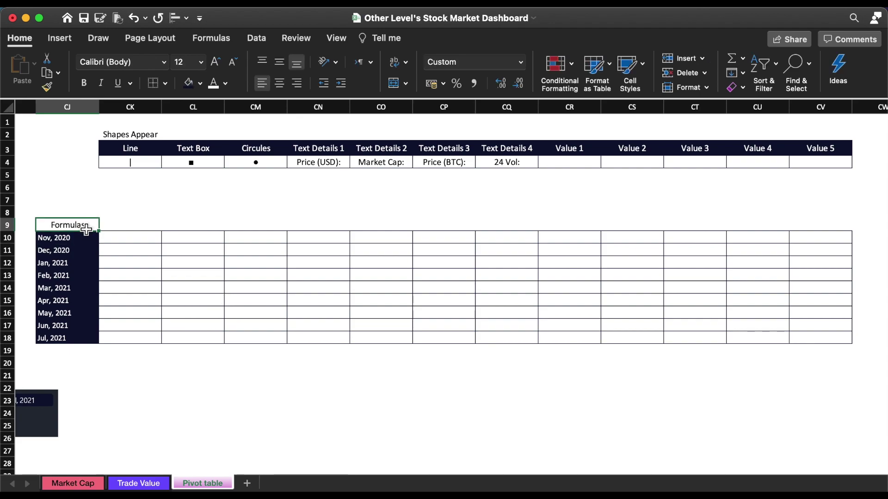
# - Make the 'Formulas' and 'Shapes Appear' titles bold purple
pyautogui.click(133, 135)
pyautogui.click(225, 83)
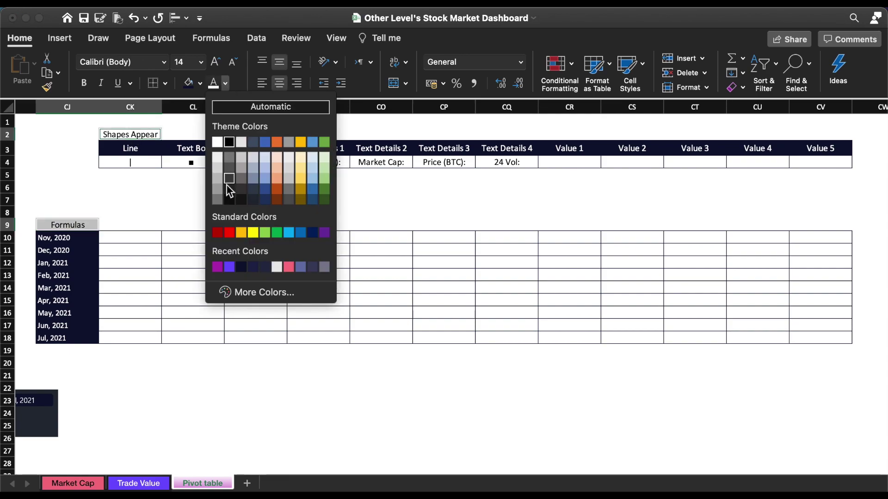
pyautogui.click(229, 267)
pyautogui.click(84, 83)
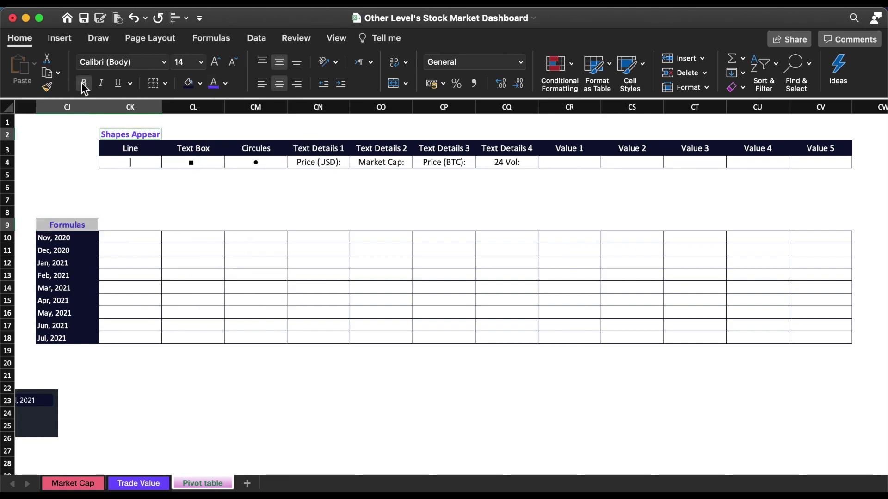
pyautogui.click(135, 196)
pyautogui.hscroll(-10, 136, 197)
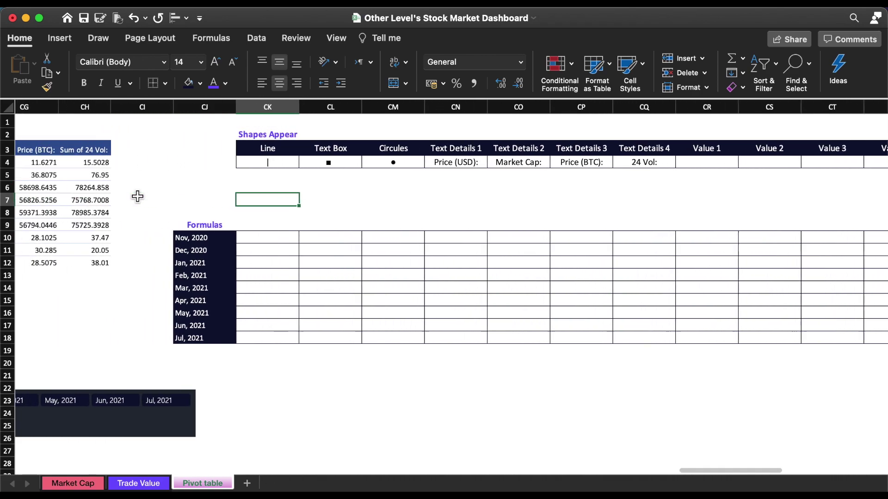
pyautogui.hscroll(-3, 138, 196)
pyautogui.hscroll(-3, 136, 194)
pyautogui.hscroll(-2, 136, 194)
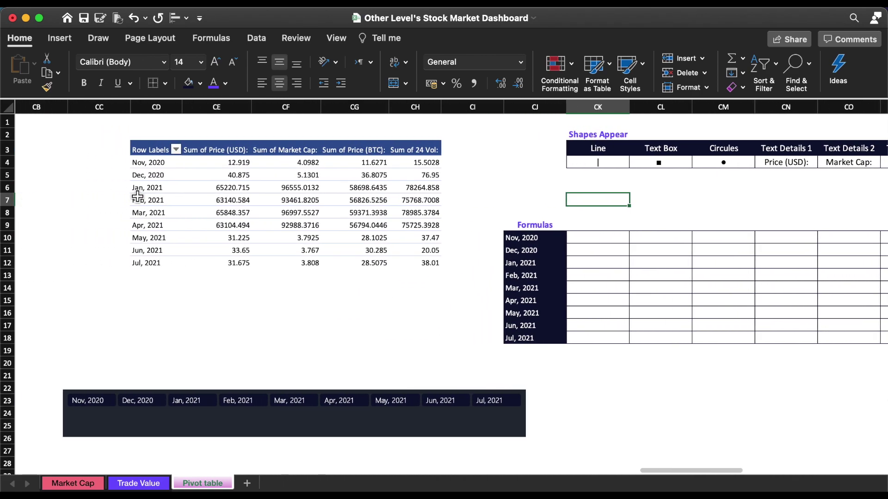
pyautogui.click(604, 238)
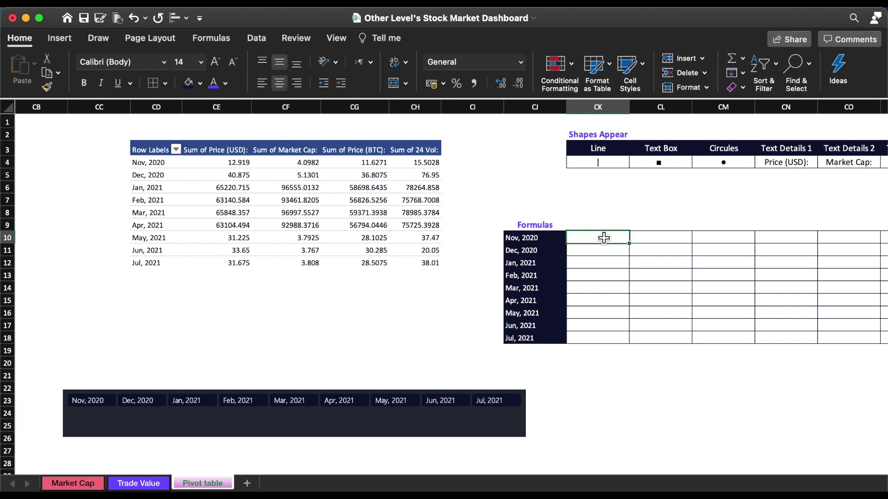
pyautogui.hscroll(1, 604, 238)
pyautogui.hscroll(2, 604, 237)
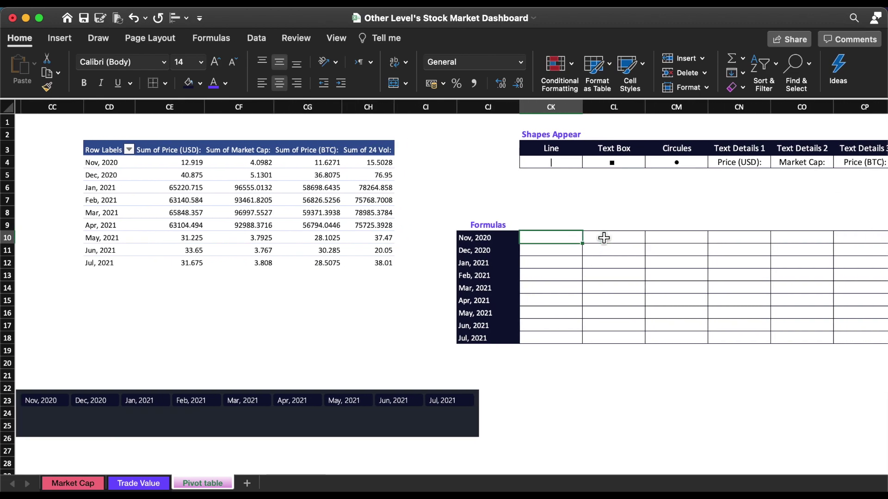
# - Show the formula bar and filter the pivot to Nov, 2020
pyautogui.click(336, 39)
pyautogui.click(325, 63)
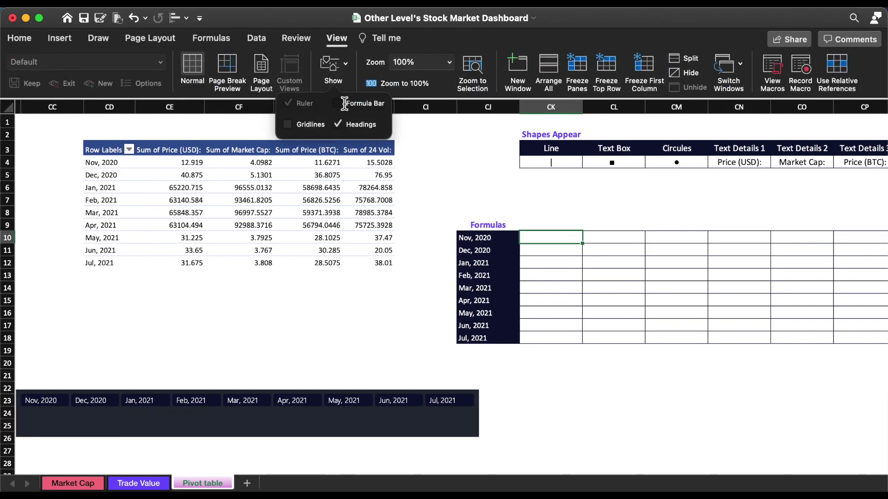
pyautogui.click(344, 104)
pyautogui.click(44, 417)
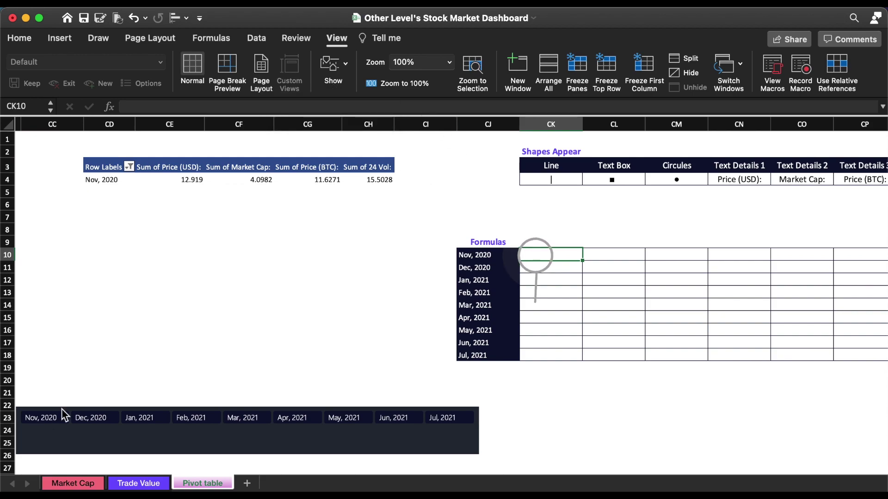
# - Enter =IF(CD4=CJ10,CK4,"") in CK10
pyautogui.write('=')
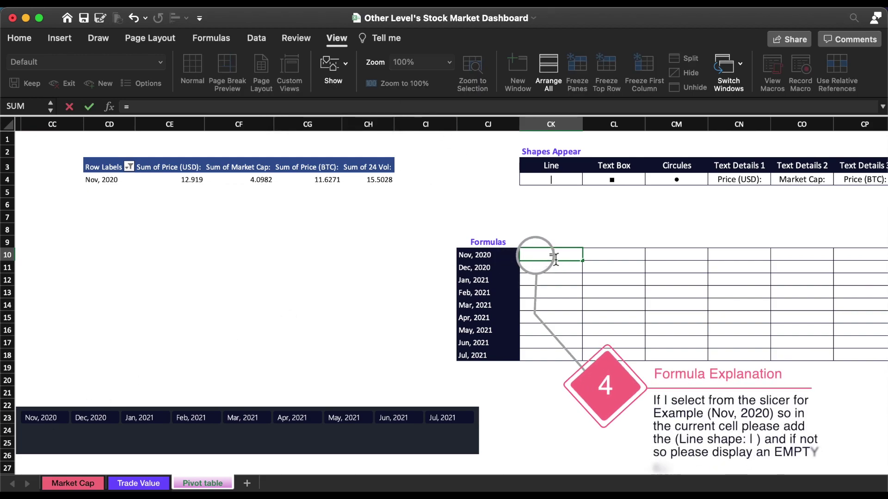
pyautogui.write('if')
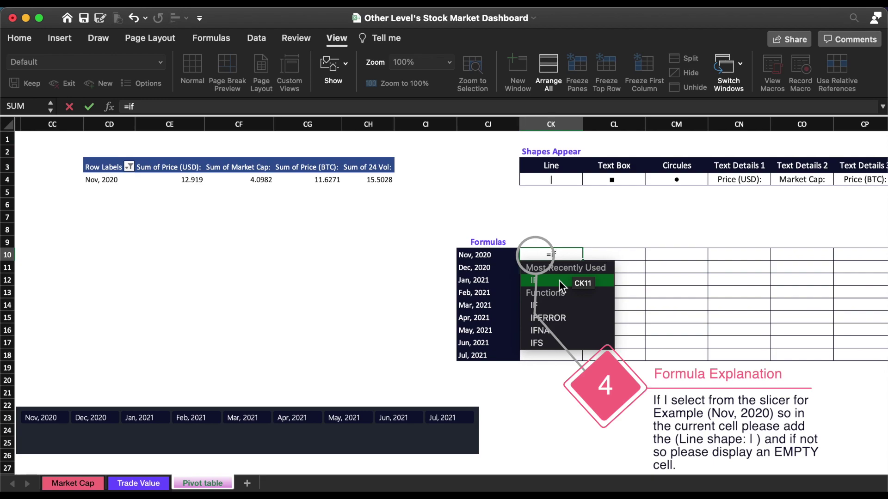
pyautogui.doubleClick(559, 280)
pyautogui.click(116, 185)
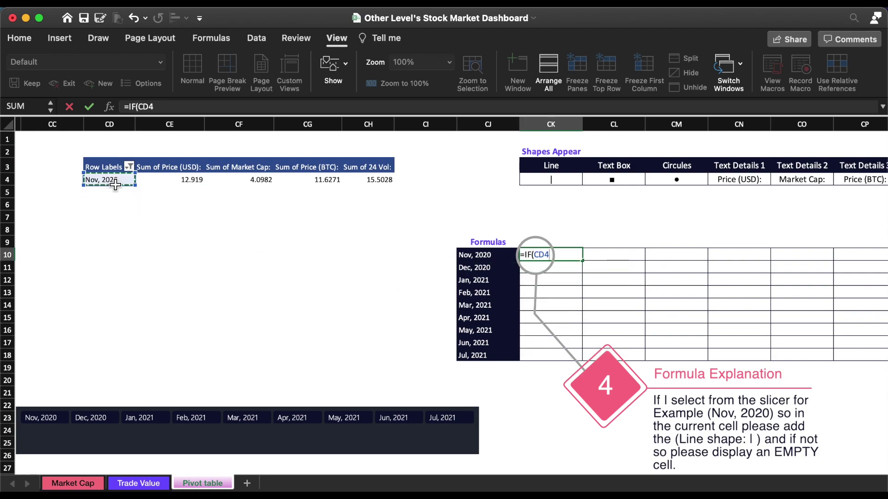
pyautogui.write('=')
pyautogui.click(490, 257)
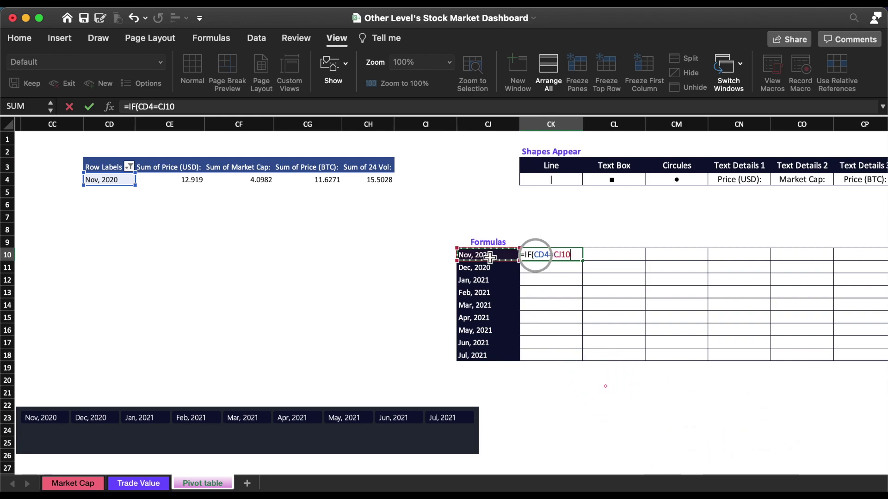
pyautogui.click(566, 184)
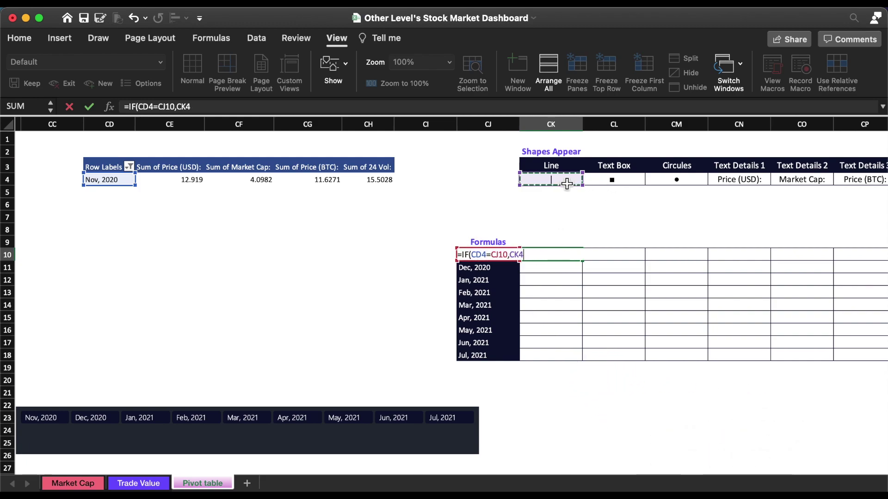
pyautogui.write(',')
pyautogui.write('""')
pyautogui.press('Return')
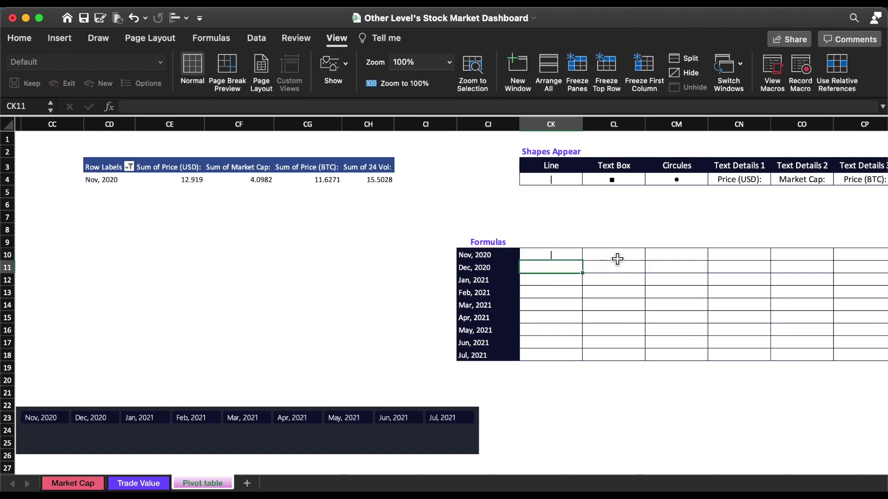
# - Test the slicer across months from Nov, 2020 to Jun, 2021, ending on Nov, 2020
pyautogui.click(339, 331)
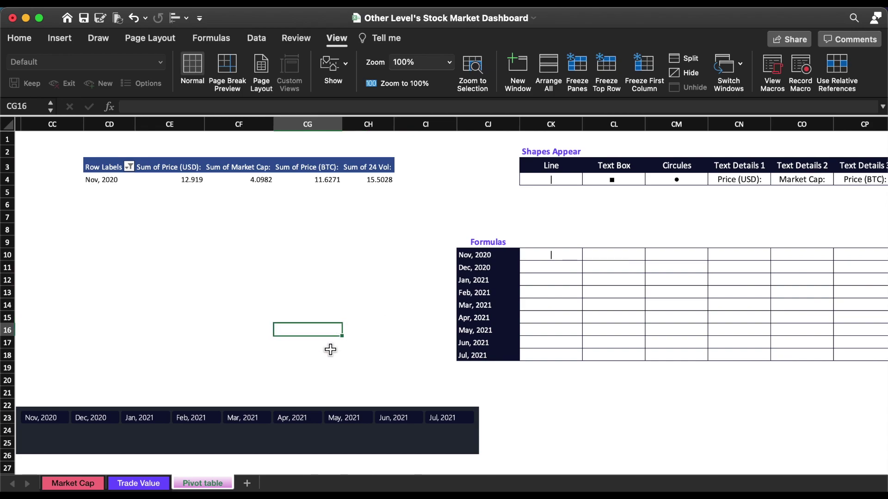
pyautogui.click(143, 420)
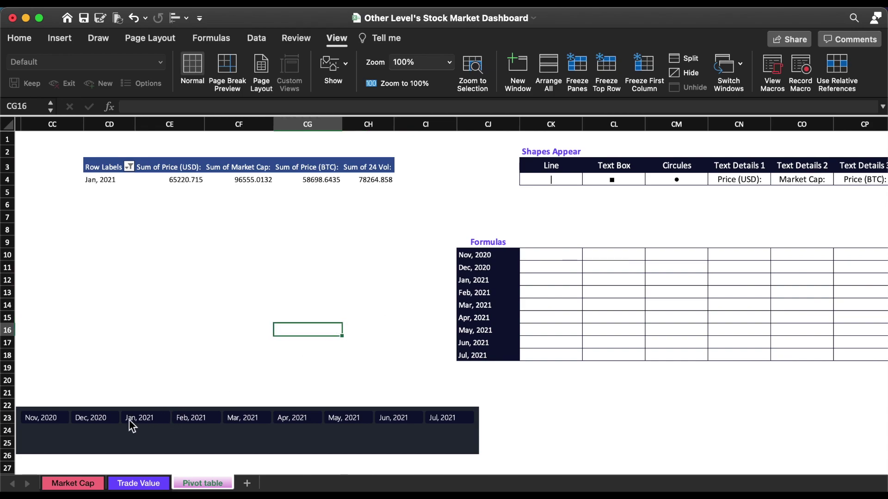
pyautogui.click(40, 420)
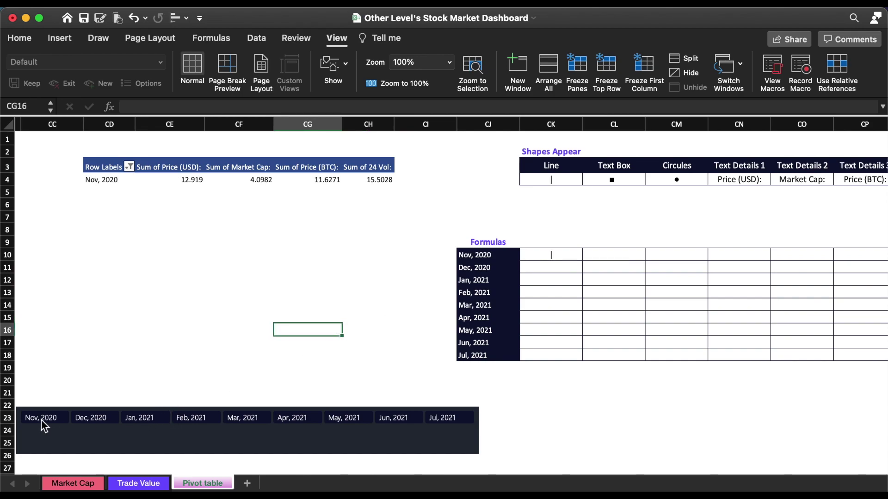
pyautogui.click(90, 418)
pyautogui.click(141, 418)
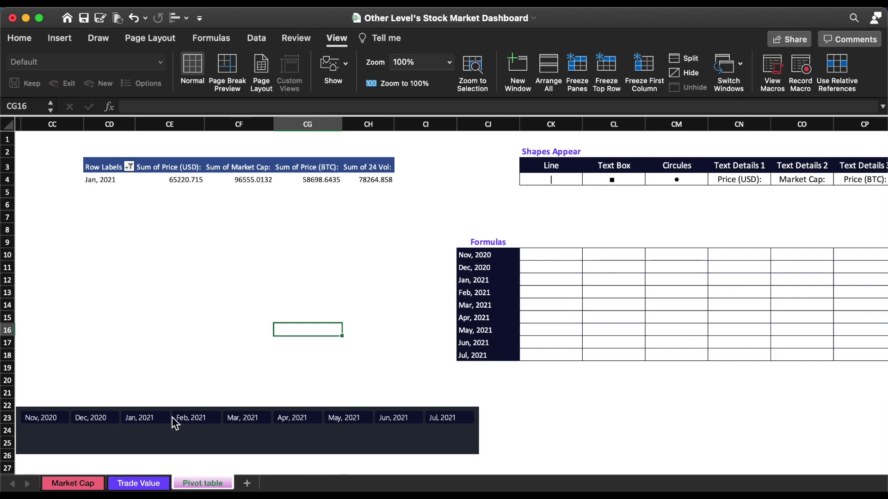
pyautogui.click(201, 419)
pyautogui.click(395, 418)
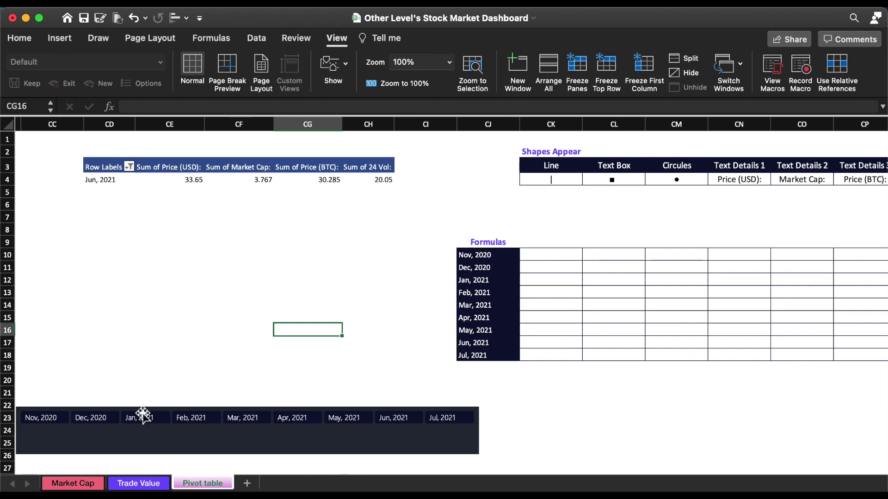
pyautogui.click(51, 419)
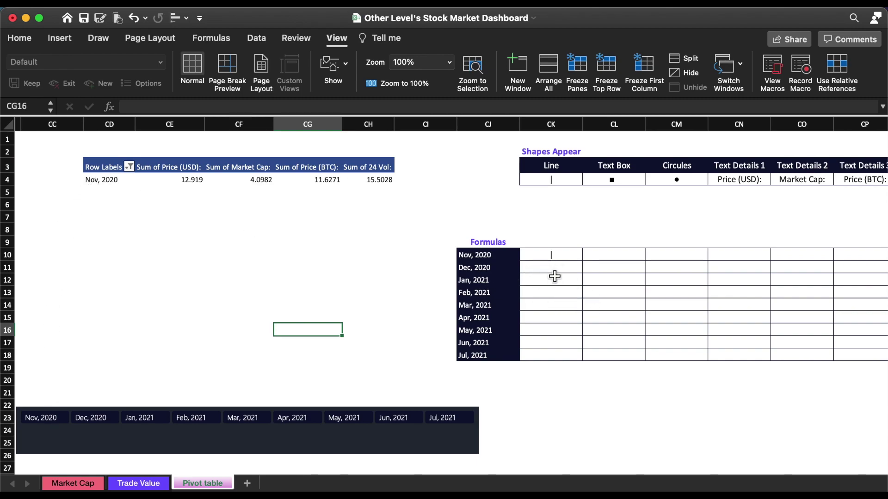
# - Change CD4 in CK10's IF formula to the absolute reference $CD$4
pyautogui.click(564, 257)
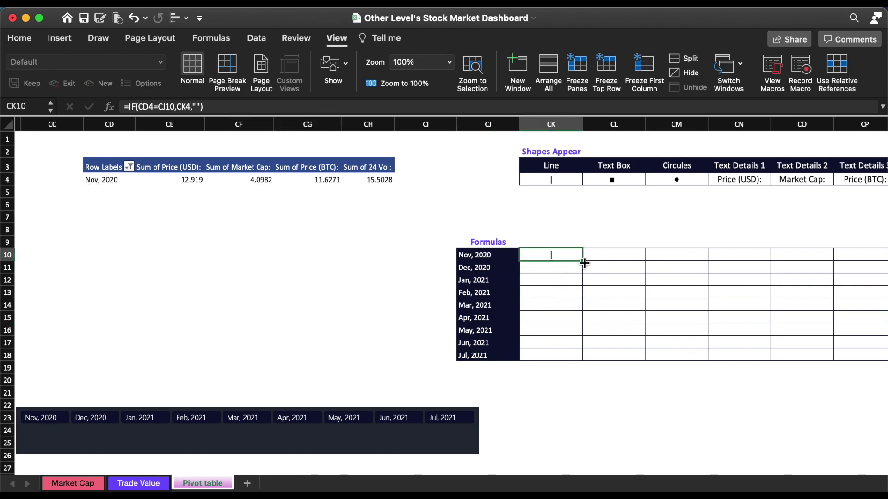
pyautogui.doubleClick(575, 255)
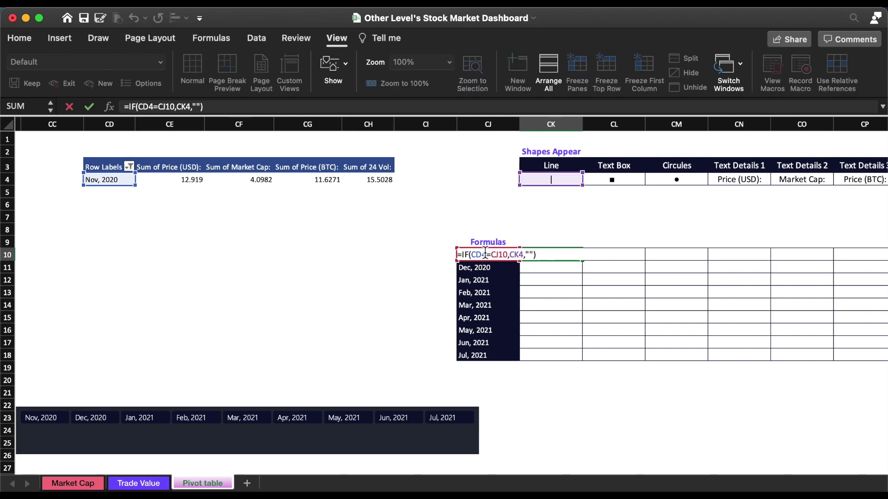
pyautogui.moveTo(483, 254); pyautogui.dragTo(473, 254)
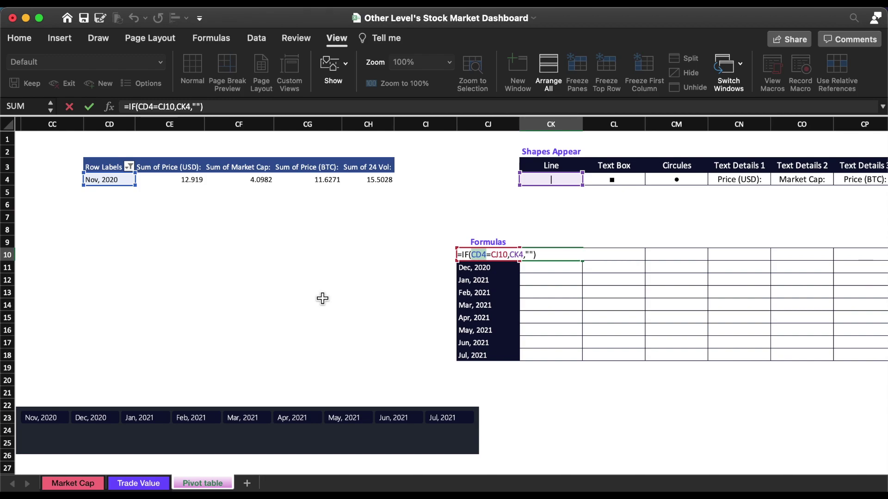
pyautogui.press('F4')
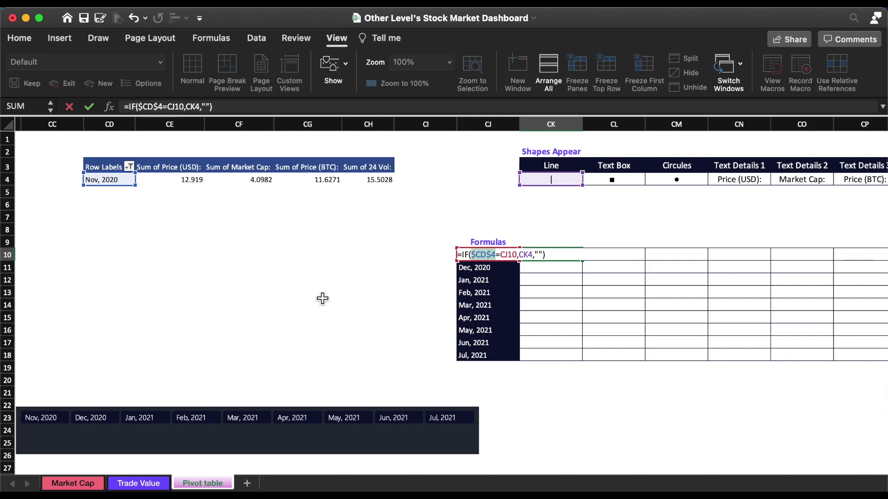
pyautogui.click(532, 254)
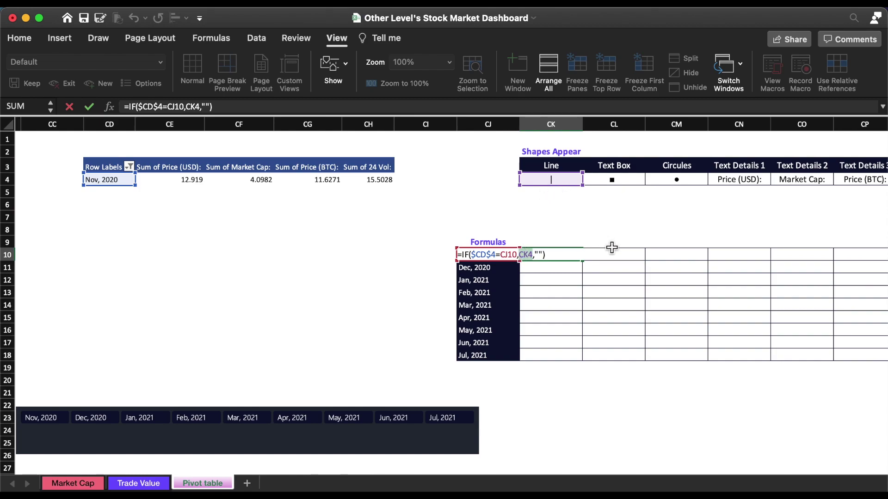
# - Commit the CK10 formula and fill it down to CK18
pyautogui.press('Return')
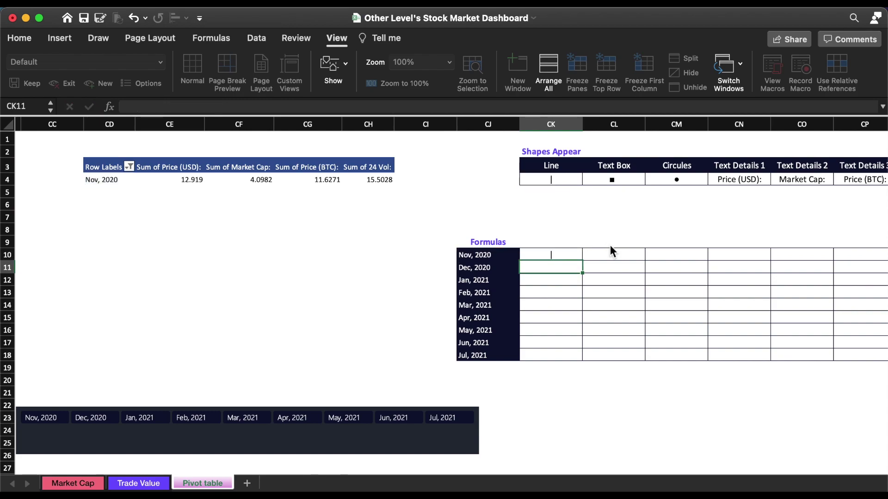
pyautogui.click(569, 254)
pyautogui.moveTo(584, 263); pyautogui.dragTo(584, 356)
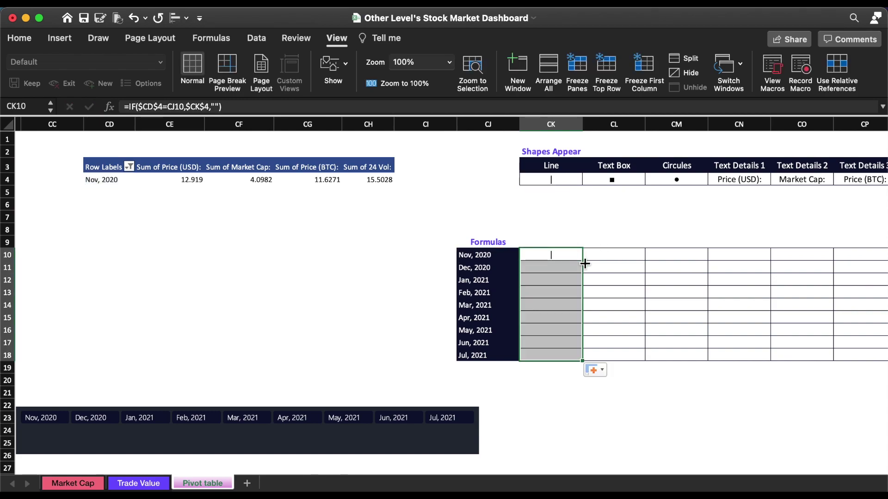
pyautogui.click(381, 358)
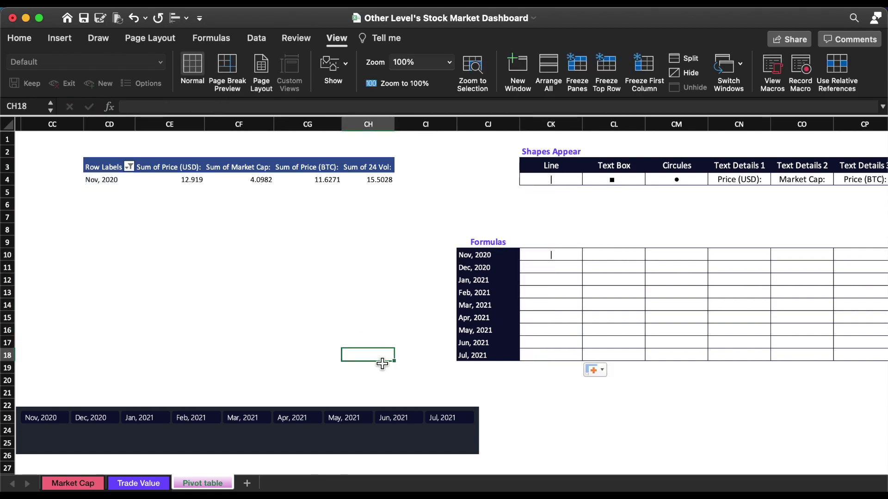
# - Test the slicer across Dec, 2020 to Jul, 2021, then settle back on Nov, 2020
pyautogui.click(107, 418)
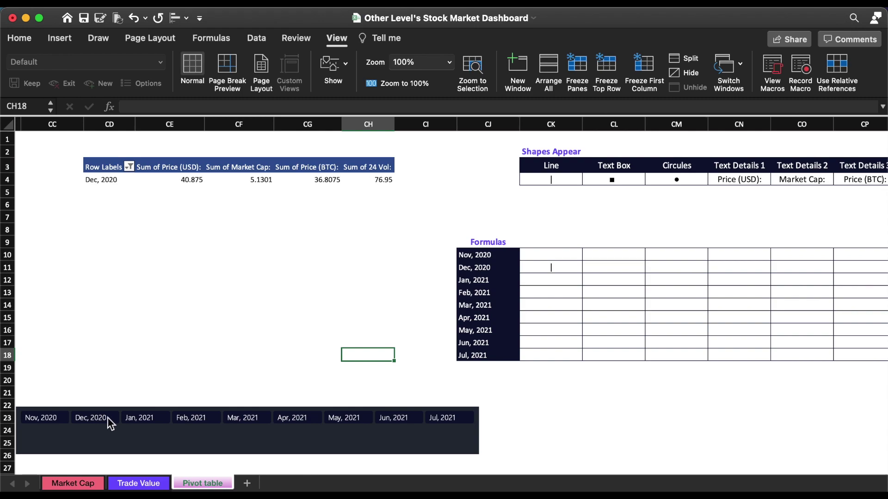
pyautogui.click(134, 419)
pyautogui.click(201, 421)
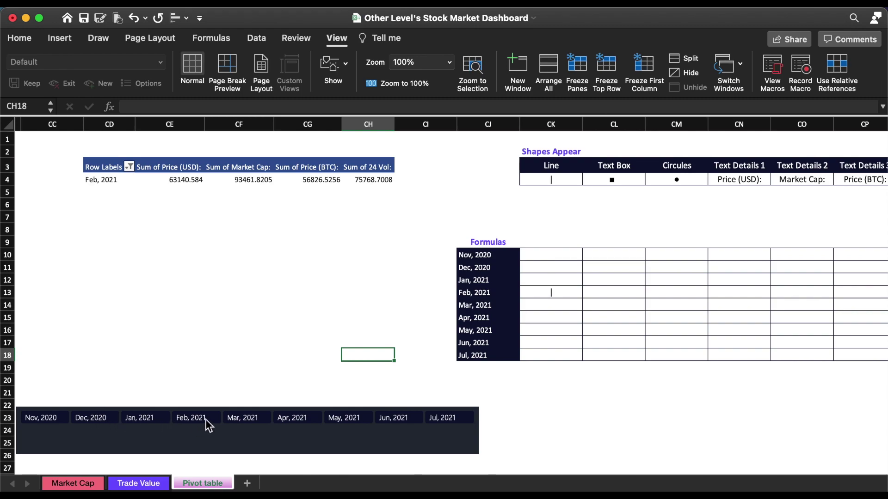
pyautogui.click(242, 417)
pyautogui.click(296, 416)
pyautogui.click(351, 417)
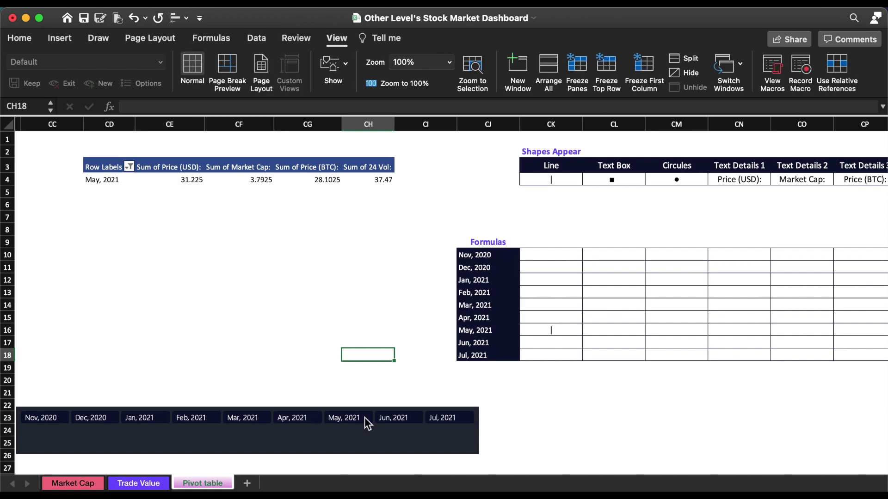
pyautogui.click(396, 417)
pyautogui.click(451, 418)
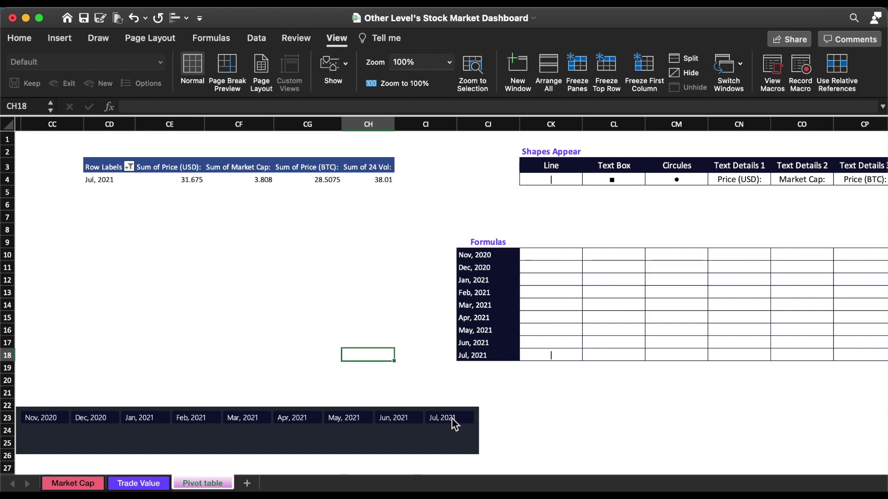
pyautogui.click(39, 418)
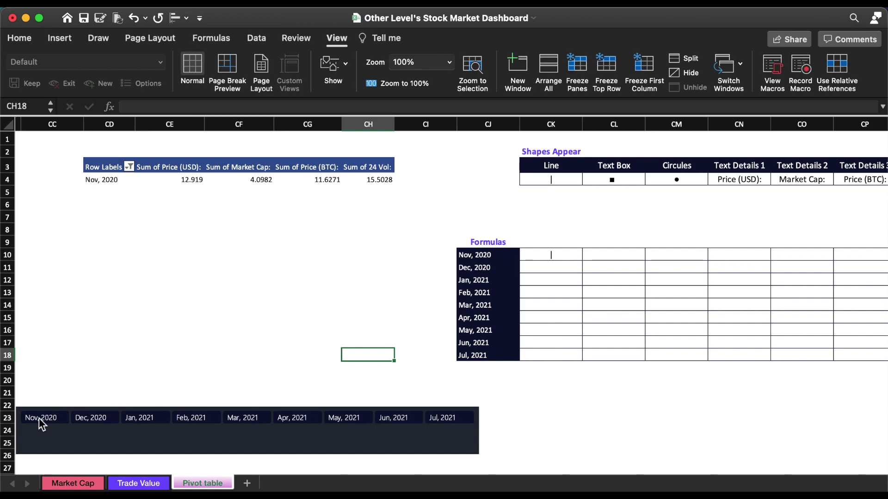
pyautogui.click(92, 418)
pyautogui.click(136, 418)
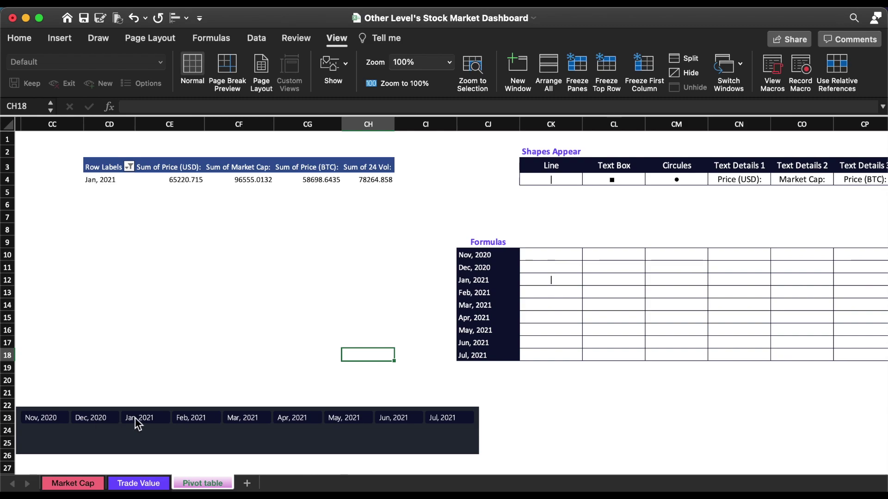
pyautogui.click(58, 416)
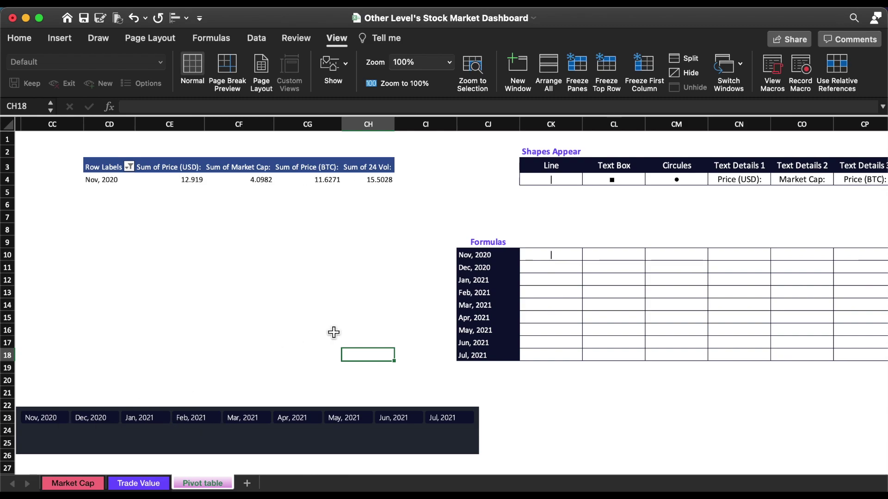
# - Fill CK10's formula across row 10 to CV10
pyautogui.click(566, 259)
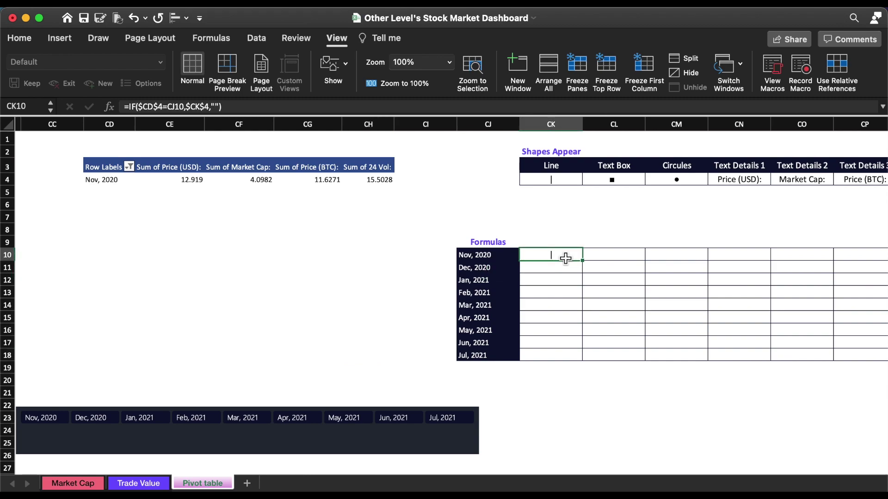
pyautogui.hscroll(2, 584, 263)
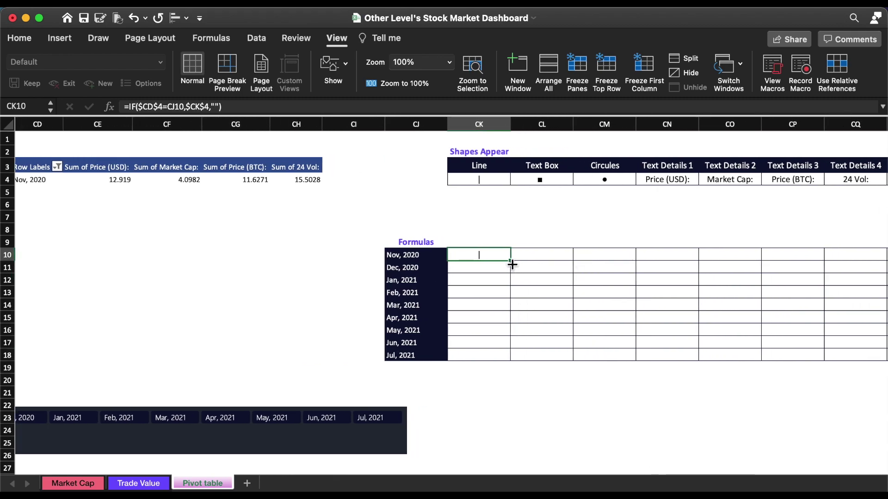
pyautogui.hscroll(-1, 340, 282)
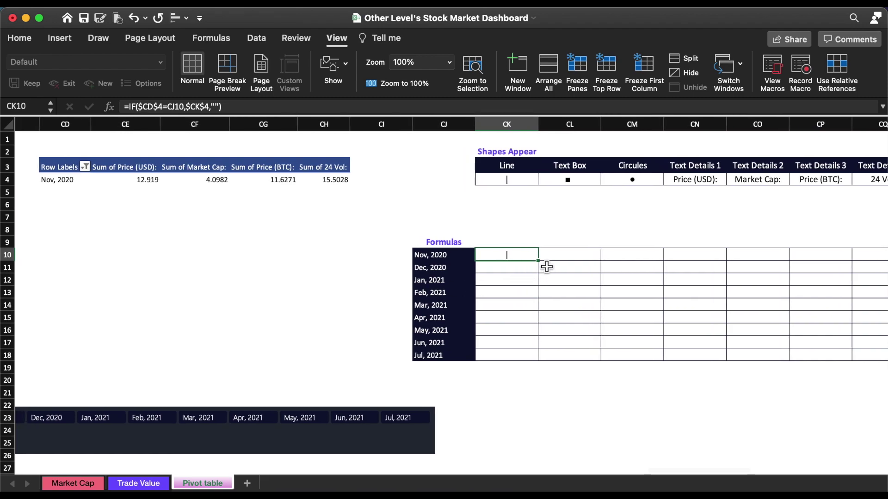
pyautogui.moveTo(547, 266); pyautogui.dragTo(768, 291)
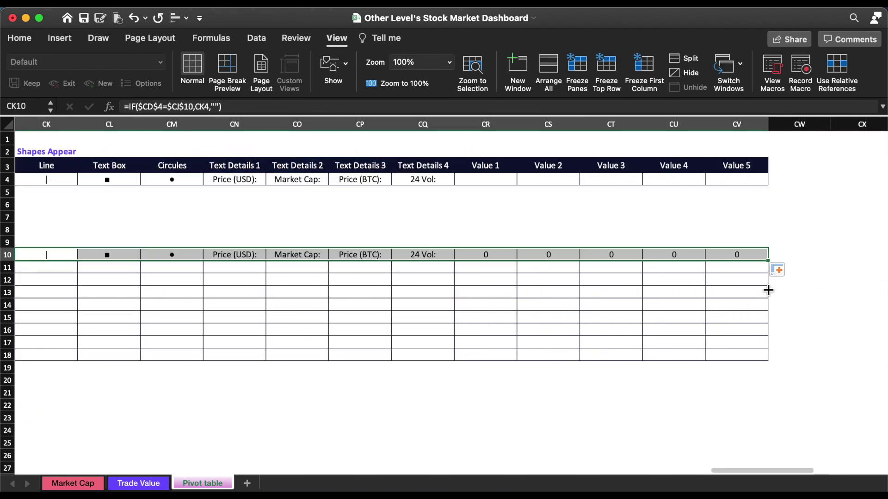
pyautogui.hscroll(-3, 321, 337)
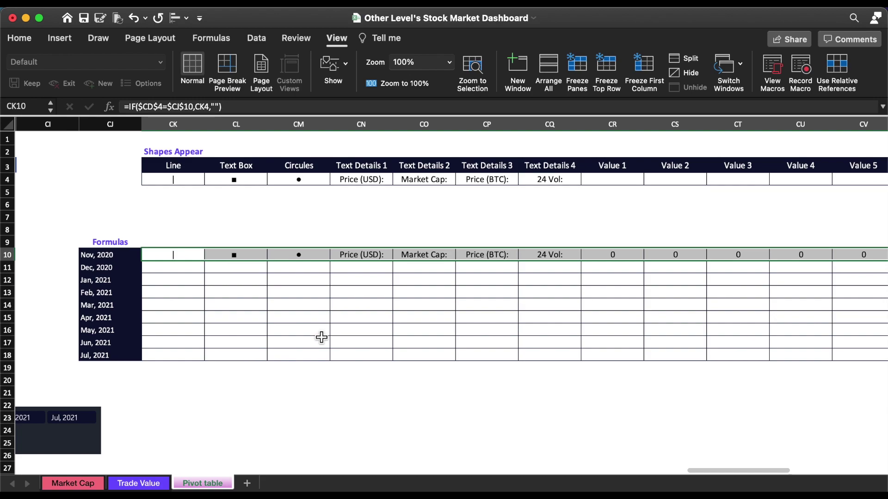
pyautogui.click(301, 229)
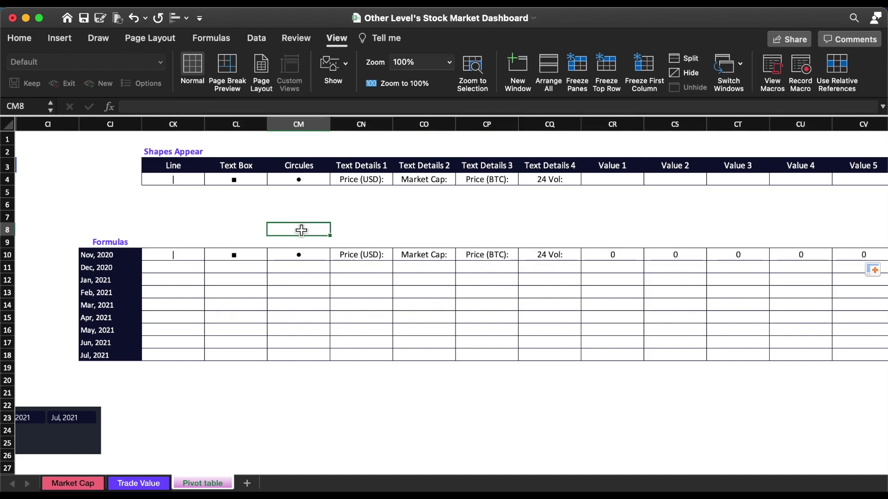
pyautogui.hscroll(-10, 165, 291)
pyautogui.click(455, 251)
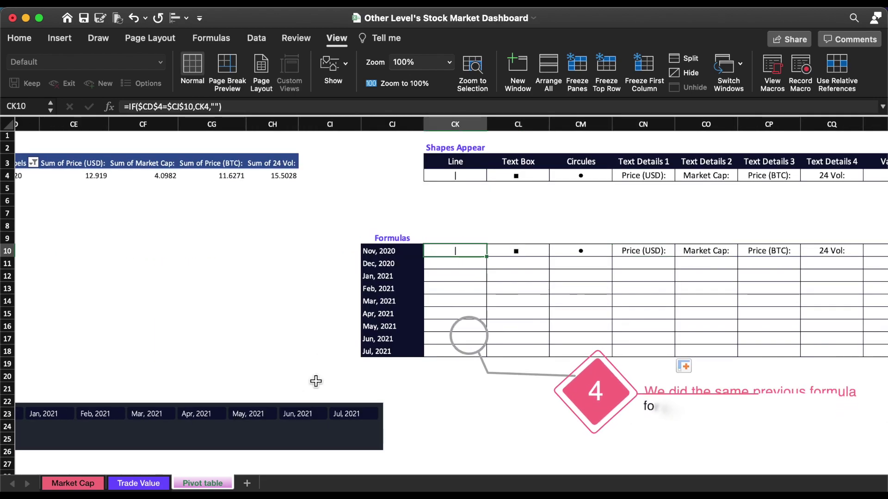
# - Retest the slicer months, reselect Nov, 2020, and move to cell CR10
pyautogui.click(253, 413)
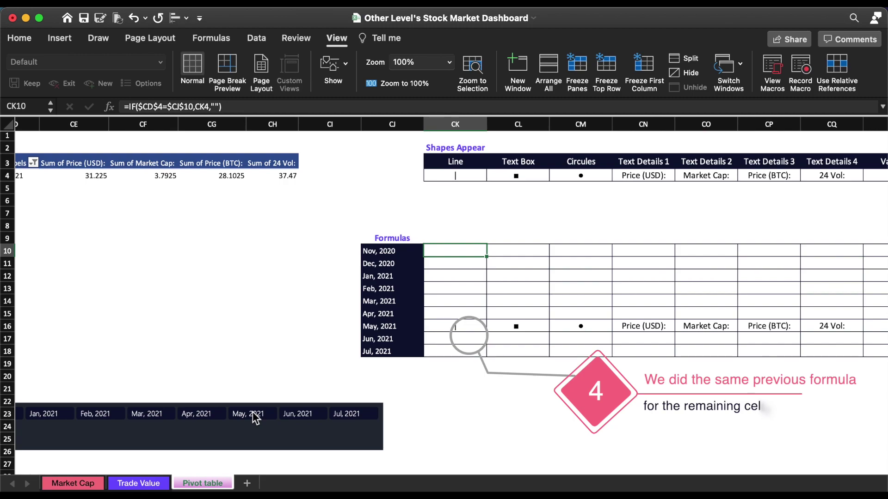
pyautogui.click(282, 413)
pyautogui.click(196, 414)
pyautogui.click(141, 415)
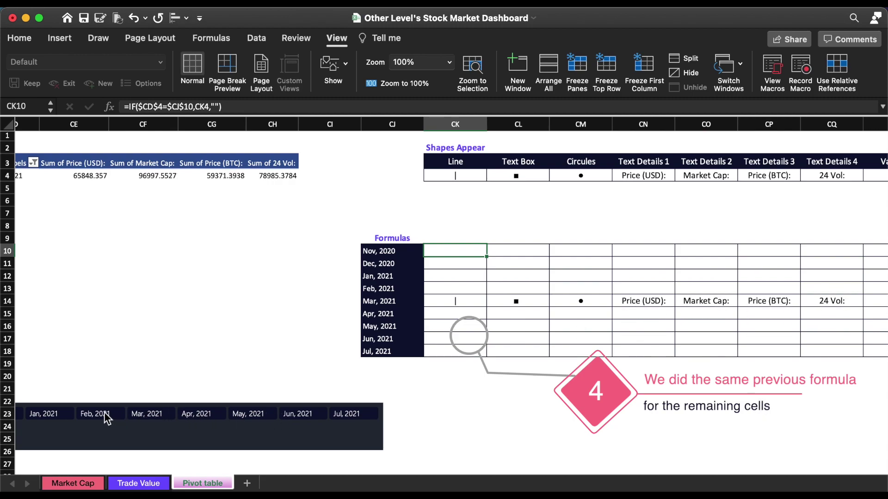
pyautogui.click(99, 412)
pyautogui.click(57, 412)
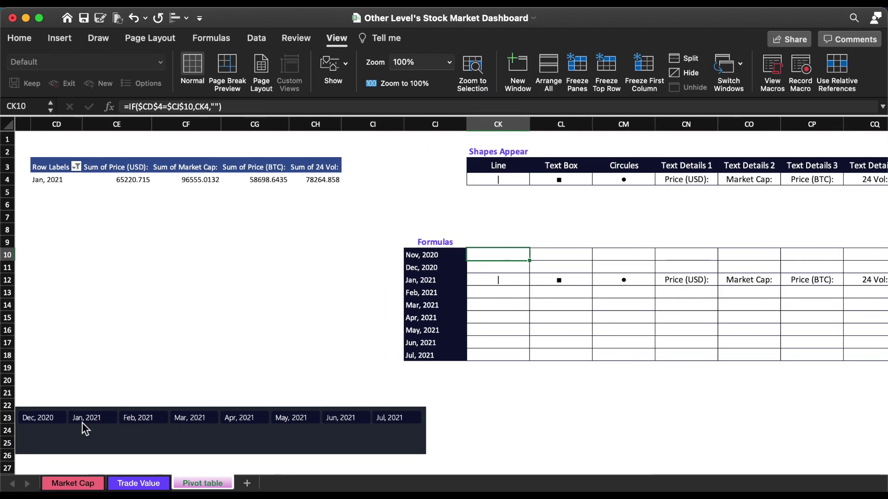
pyautogui.click(136, 418)
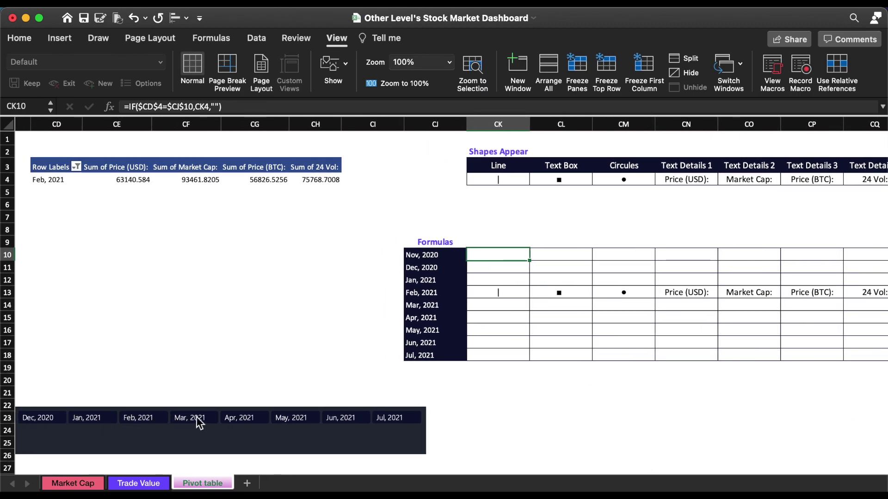
pyautogui.click(237, 418)
pyautogui.click(306, 417)
pyautogui.click(337, 417)
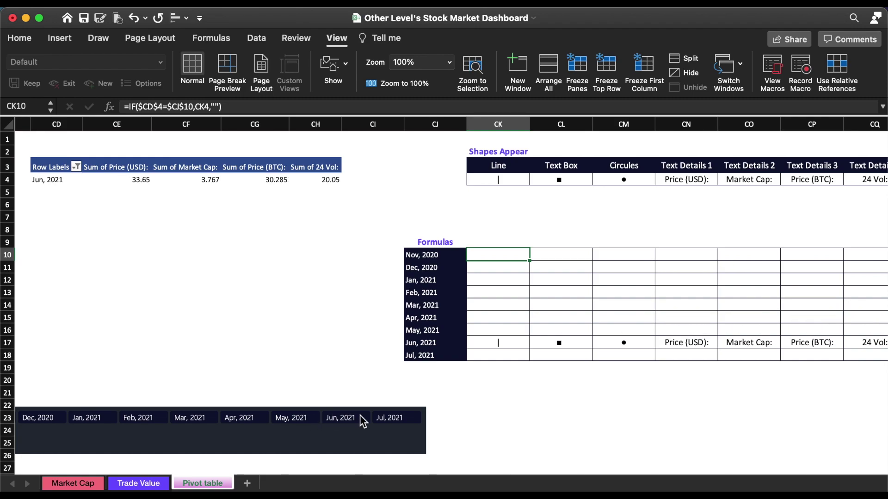
pyautogui.click(379, 417)
pyautogui.click(47, 418)
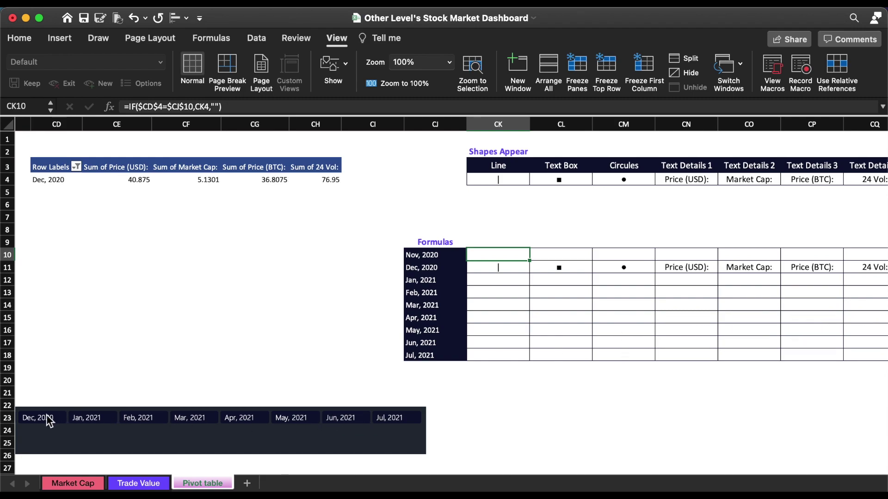
pyautogui.hscroll(-2, 43, 417)
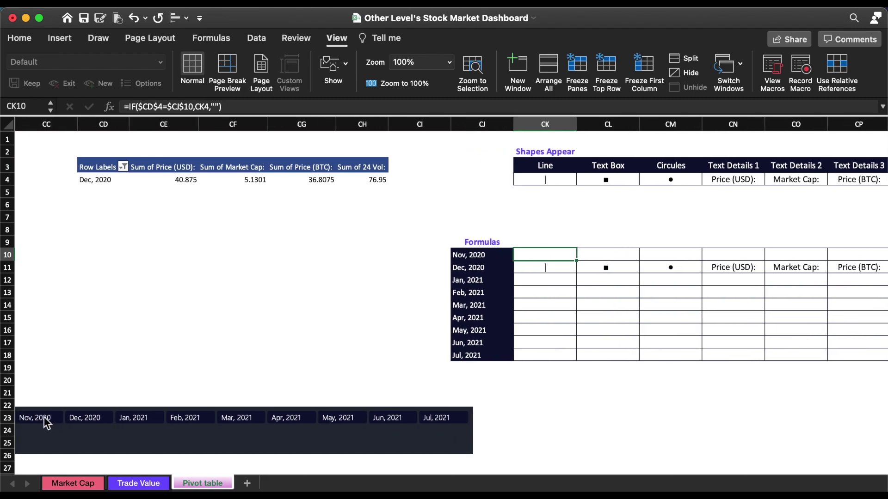
pyautogui.click(43, 417)
pyautogui.press('Right')
pyautogui.press('Right')
pyautogui.press('Right')
pyautogui.press('Right')
pyautogui.press('Right')
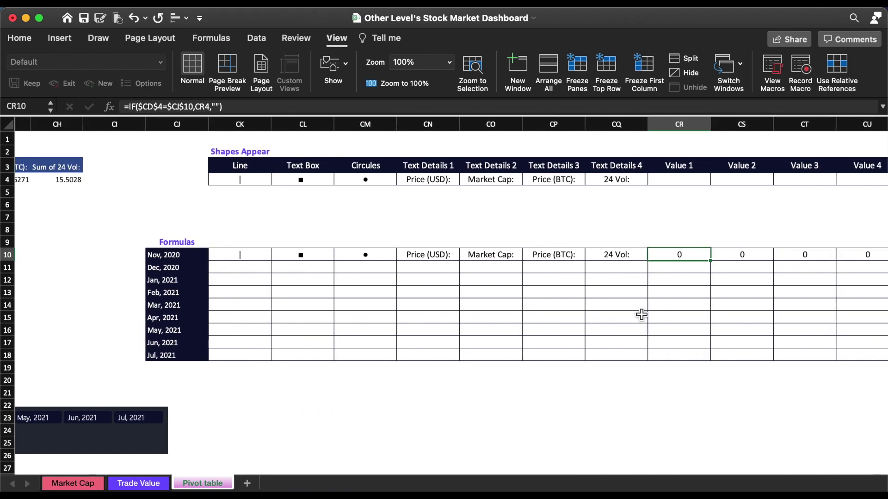
# - Enter =VLOOKUP(CJ10,$CD:$CH,2,0) in CR10 and copy it down to CR18
pyautogui.write('=')
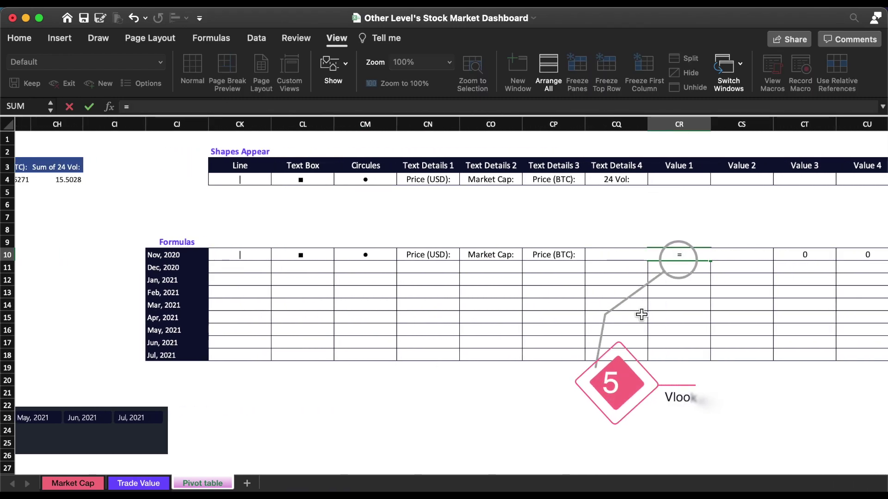
pyautogui.write('vl')
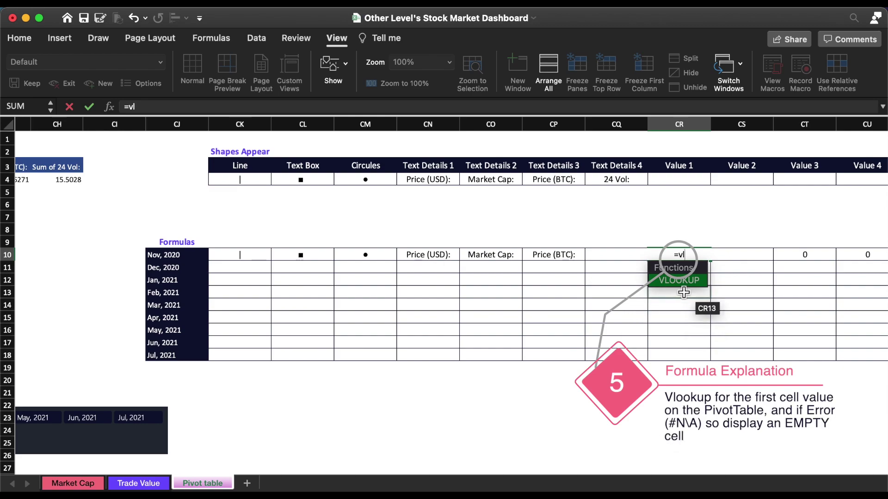
pyautogui.press('Tab')
pyautogui.click(169, 255)
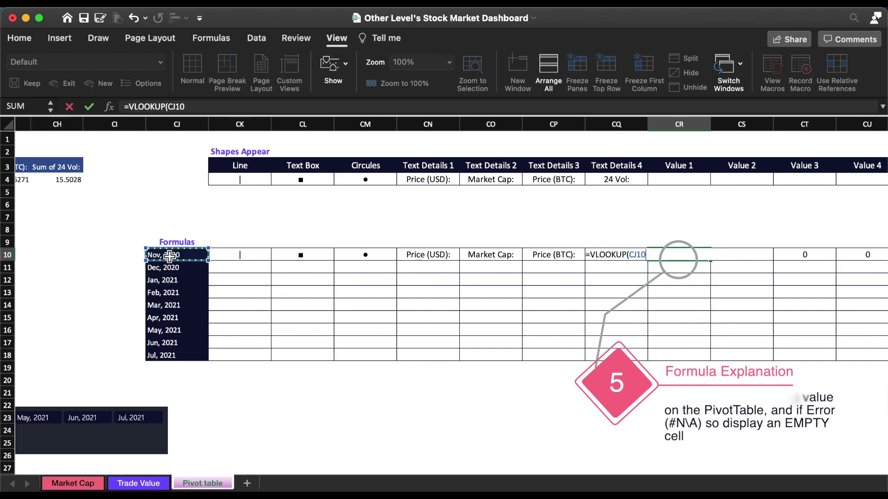
pyautogui.write(',')
pyautogui.hscroll(-10, 171, 256)
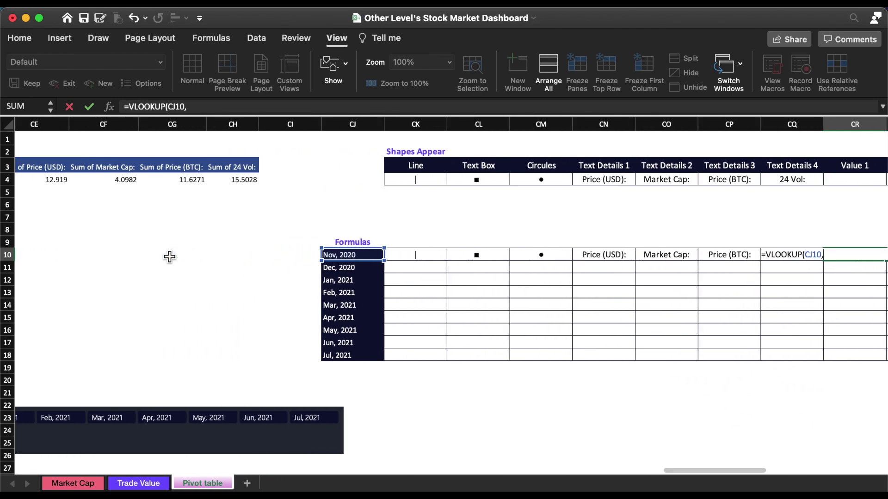
pyautogui.moveTo(167, 124); pyautogui.dragTo(432, 148)
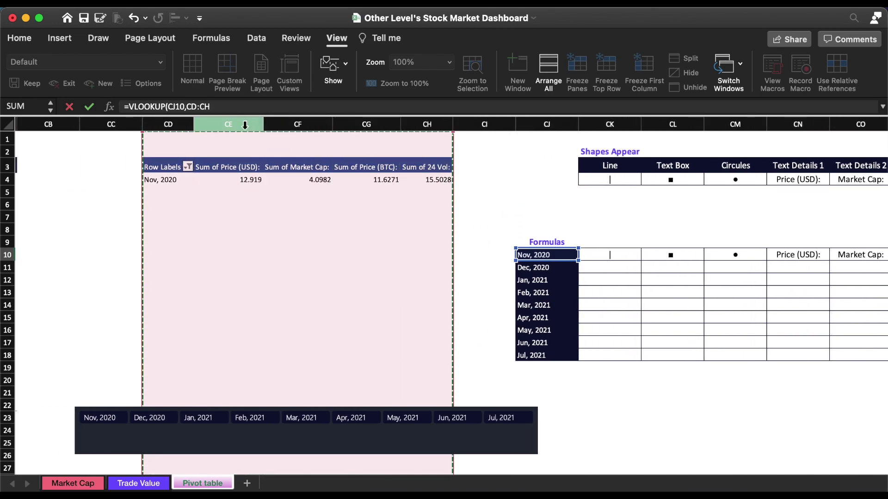
pyautogui.press('F4')
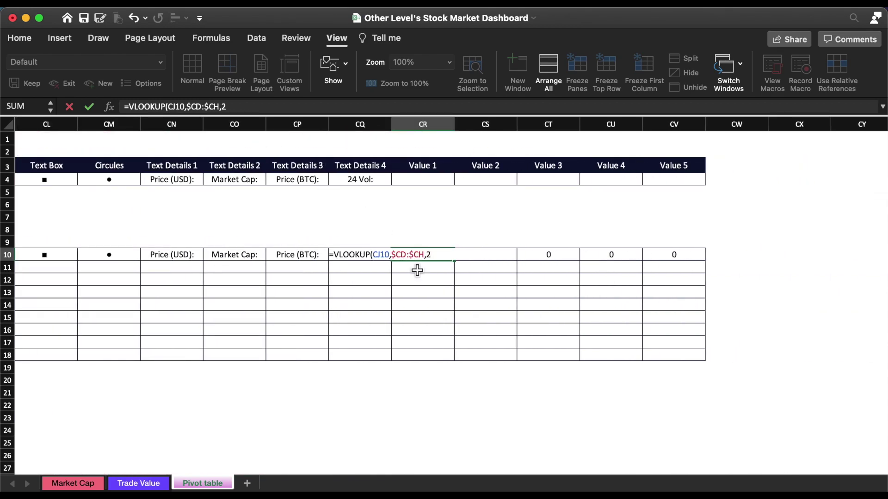
pyautogui.hscroll(-3, 417, 270)
pyautogui.hscroll(-5, 417, 270)
pyautogui.hscroll(-4, 417, 270)
pyautogui.hscroll(-1, 417, 271)
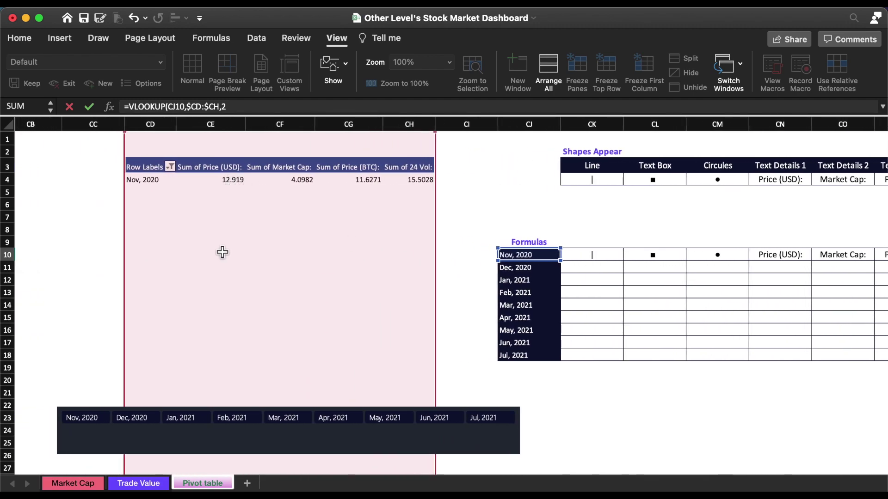
pyautogui.write('0')
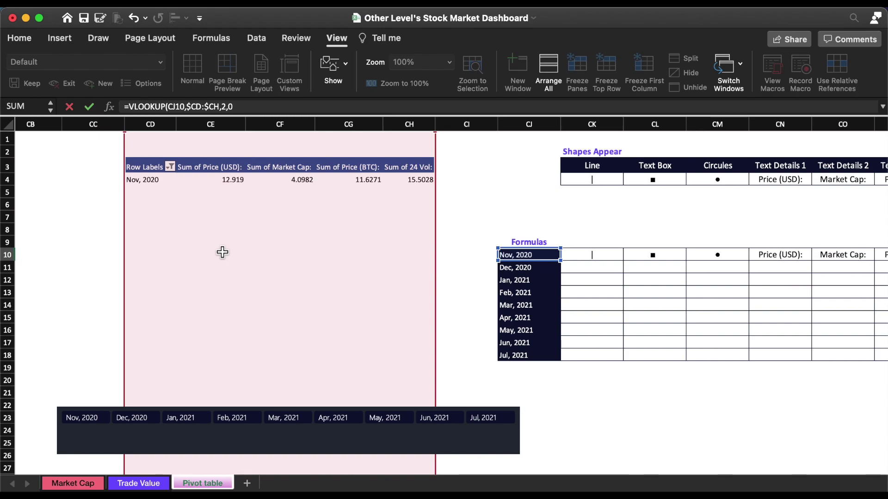
pyautogui.press('Return')
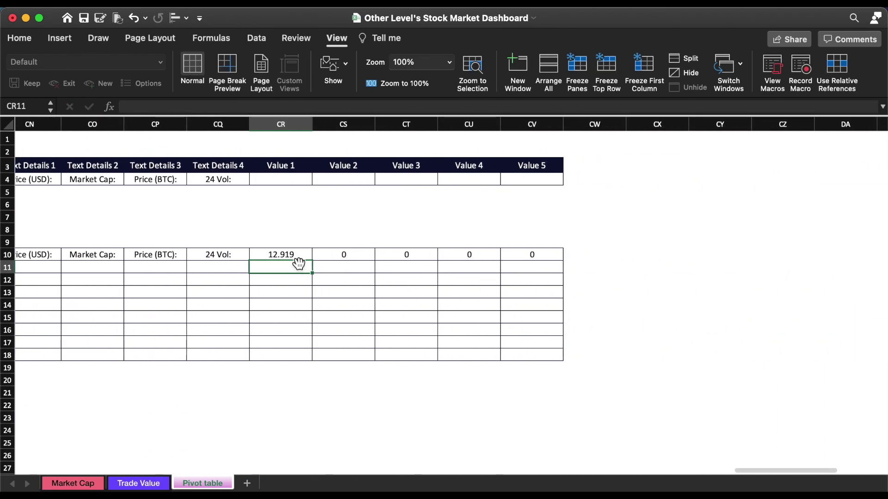
pyautogui.click(295, 257)
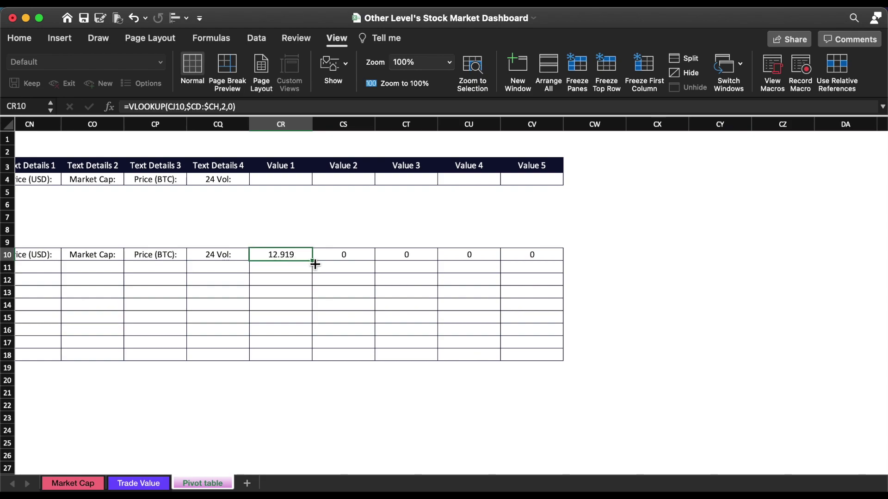
pyautogui.doubleClick(315, 264)
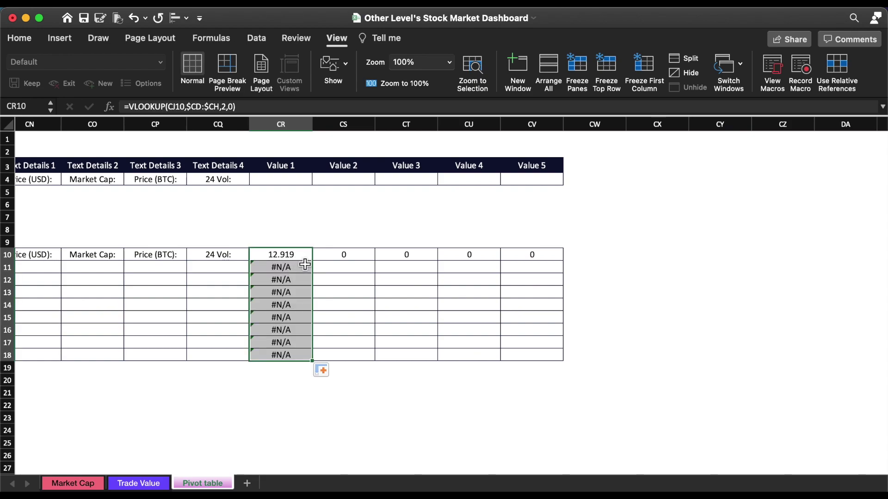
# - Test the slicer with Apr through Jul 2021, ending on Apr, 2021
pyautogui.hscroll(-4, 277, 284)
pyautogui.hscroll(-3, 250, 303)
pyautogui.hscroll(-2, 249, 303)
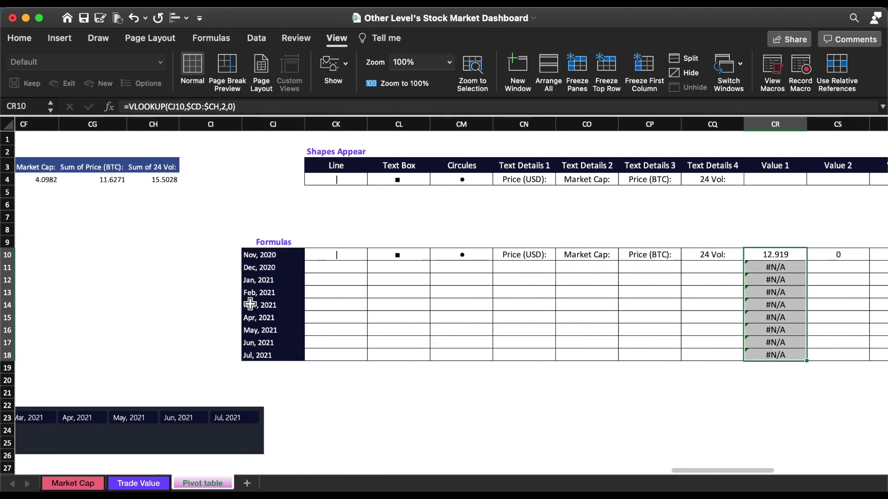
pyautogui.click(318, 404)
pyautogui.click(93, 421)
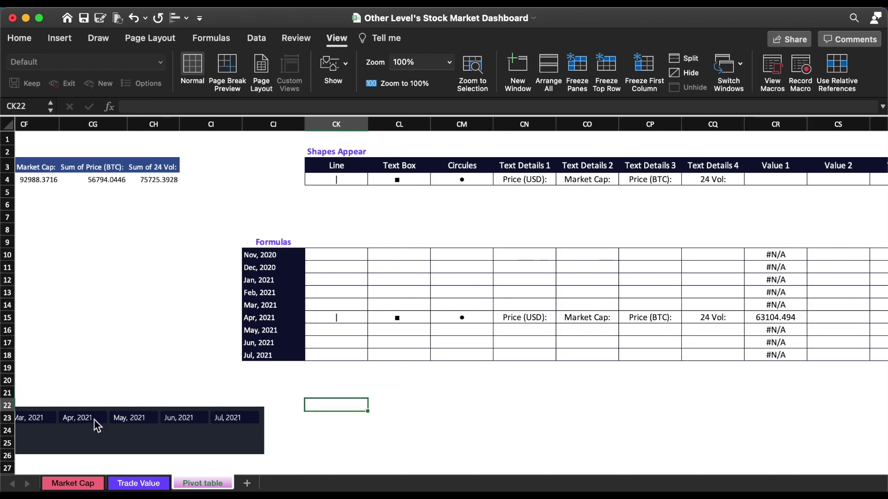
pyautogui.click(129, 414)
pyautogui.click(169, 416)
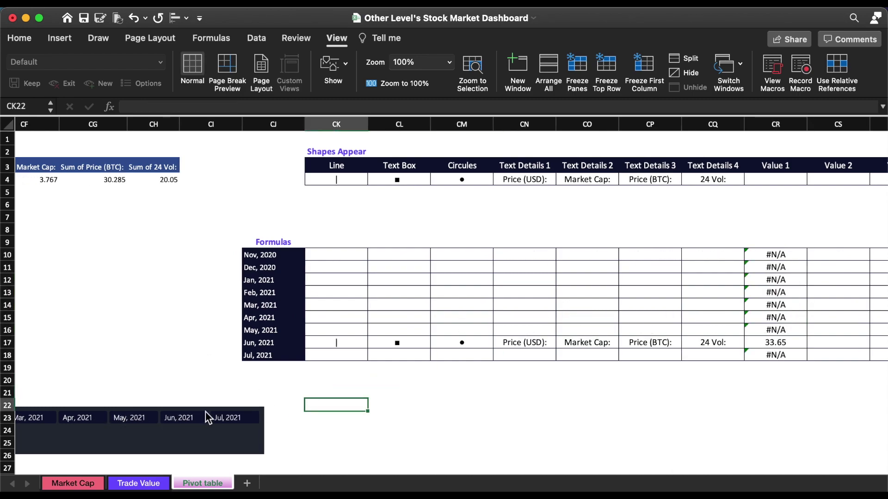
pyautogui.click(224, 413)
pyautogui.click(78, 417)
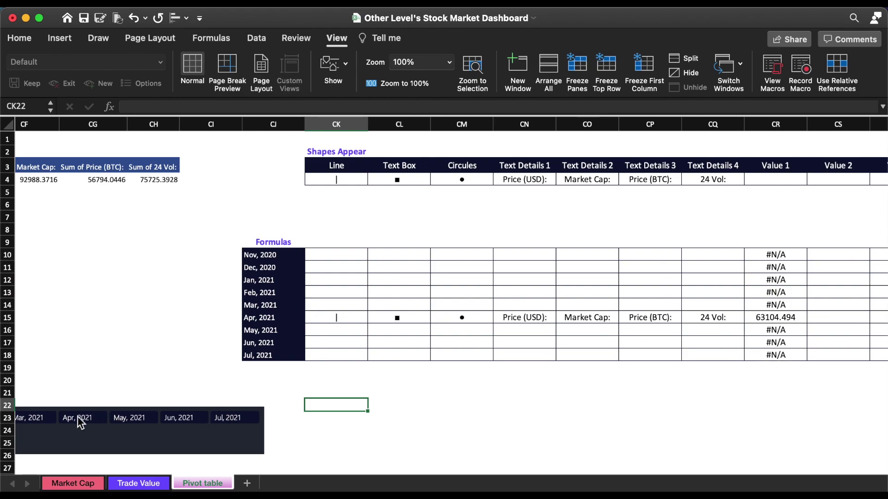
# - Change CR10 to =IFERROR(VLOOKUP(CJ10,$CD:$CH,2,0),"") so it shows blank
pyautogui.click(780, 254)
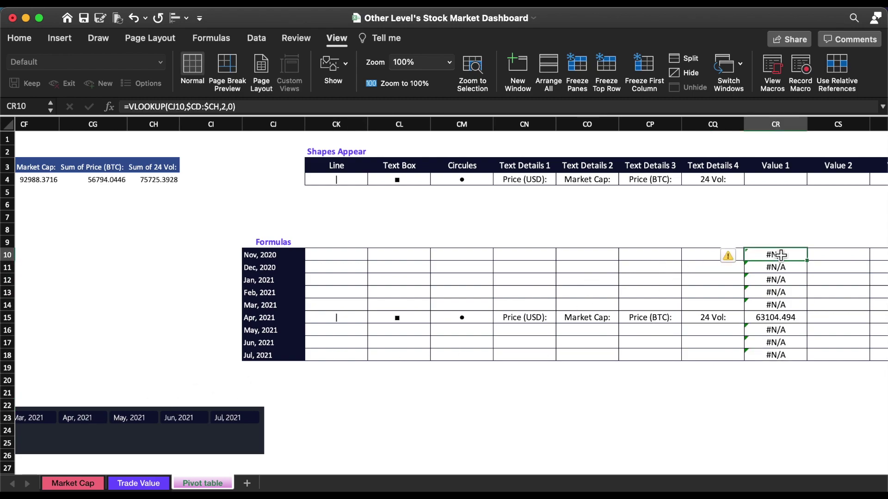
pyautogui.click(128, 107)
pyautogui.write('i')
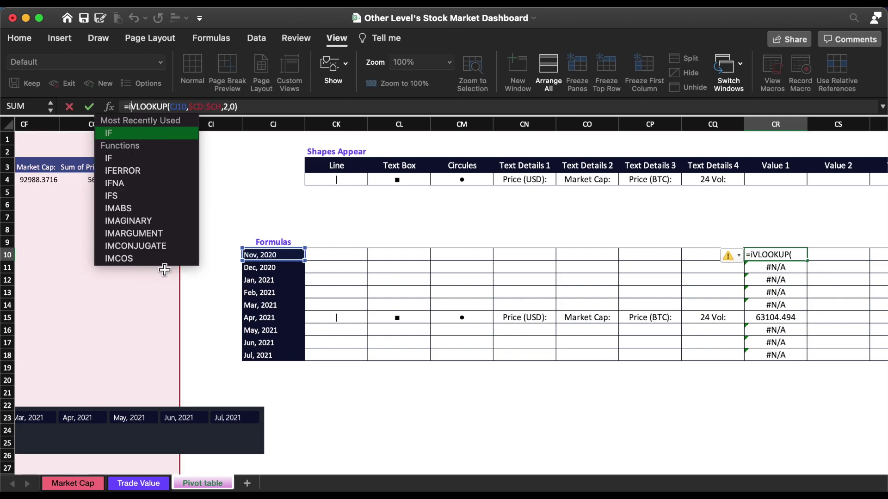
pyautogui.write('f')
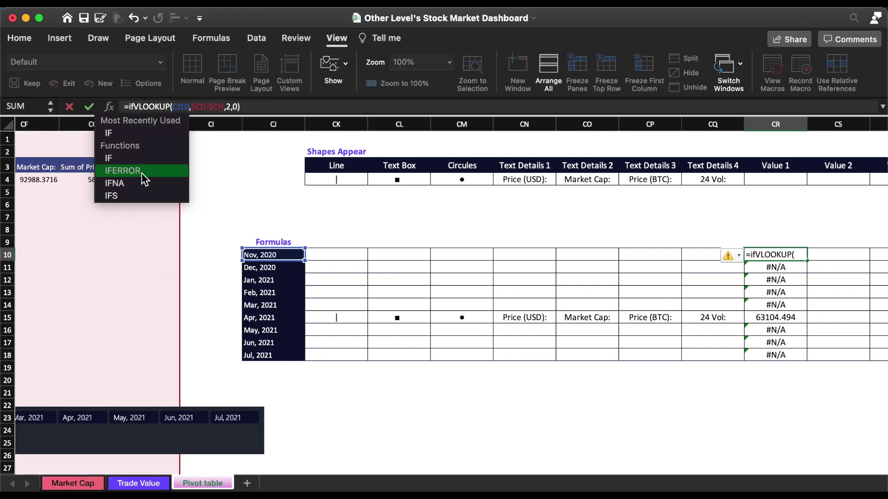
pyautogui.doubleClick(150, 171)
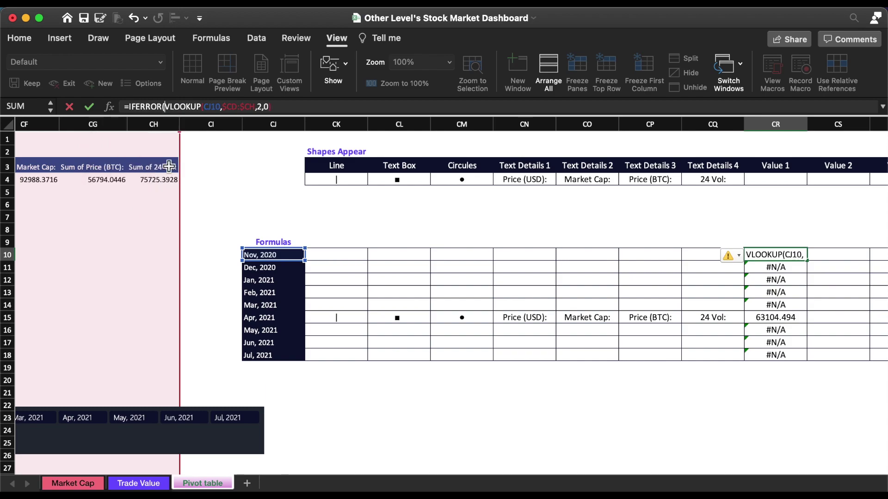
pyautogui.click(287, 107)
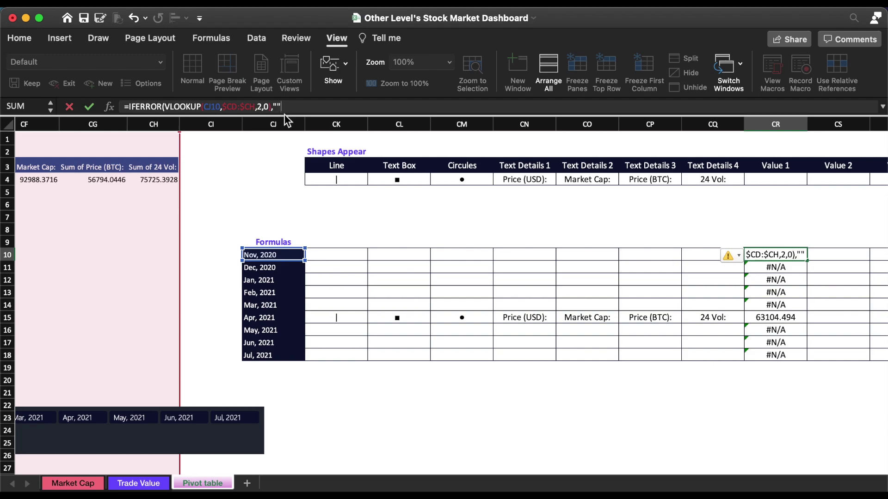
pyautogui.write(')')
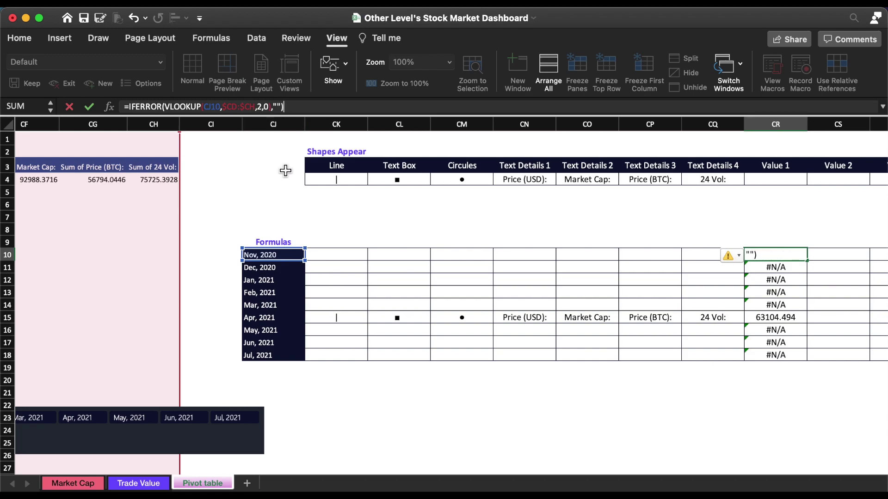
pyautogui.press('Return')
pyautogui.click(789, 257)
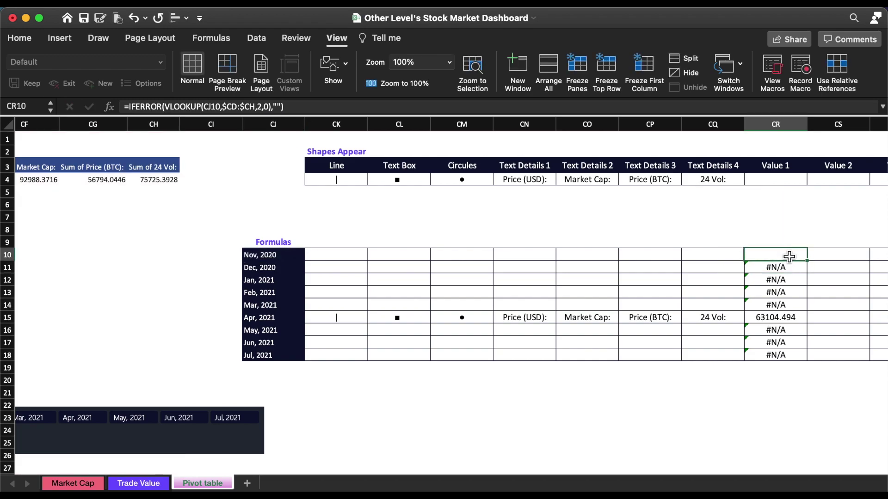
# - Fill the IFERROR formula down to CR18 and test May, Jun, Jul, Apr and Mar 2021
pyautogui.moveTo(810, 262); pyautogui.dragTo(805, 356)
pyautogui.click(729, 355)
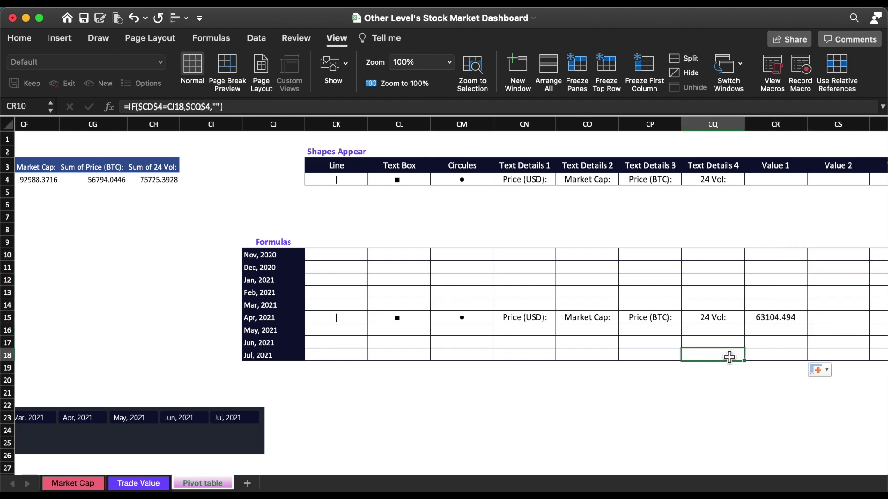
pyautogui.click(139, 420)
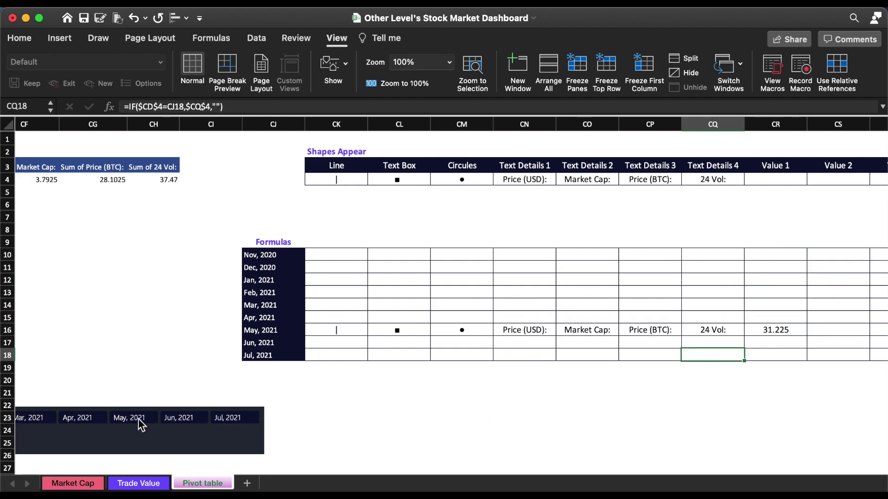
pyautogui.click(167, 419)
pyautogui.click(229, 419)
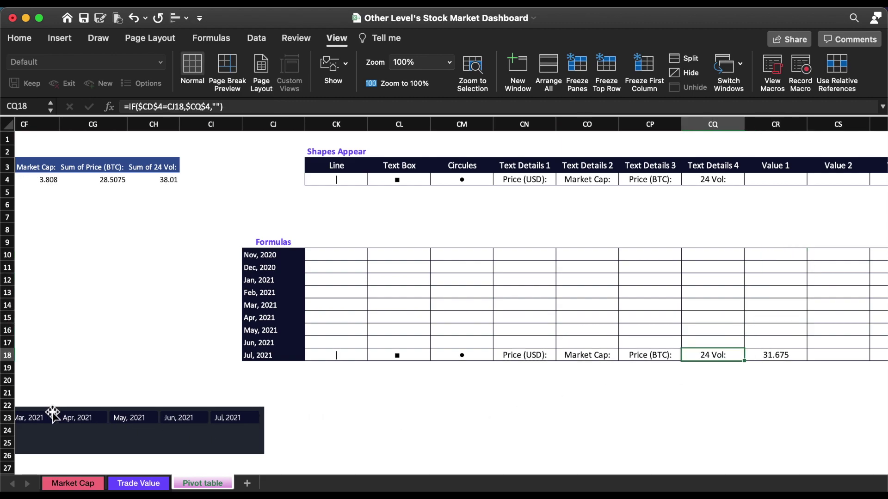
pyautogui.click(70, 419)
pyautogui.click(46, 418)
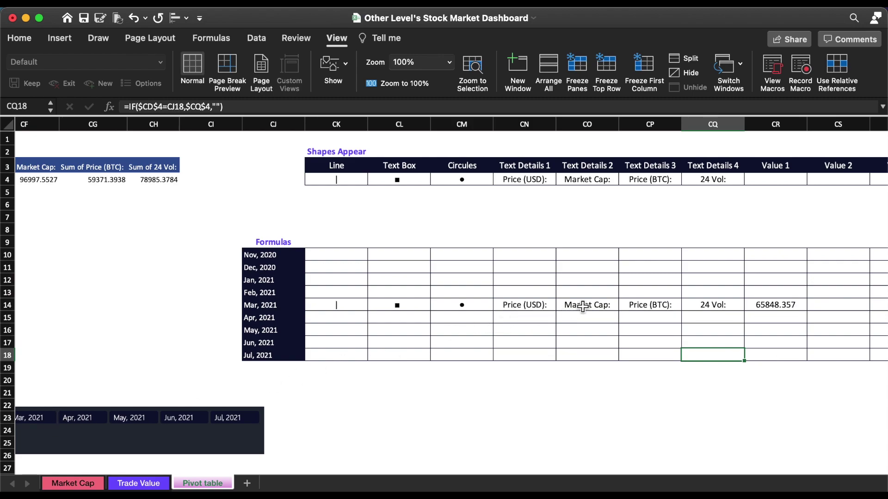
# - Check the Value 5 cell CV10 without changing it and reselect it
pyautogui.hscroll(1, 574, 310)
pyautogui.hscroll(4, 573, 307)
pyautogui.hscroll(2, 572, 307)
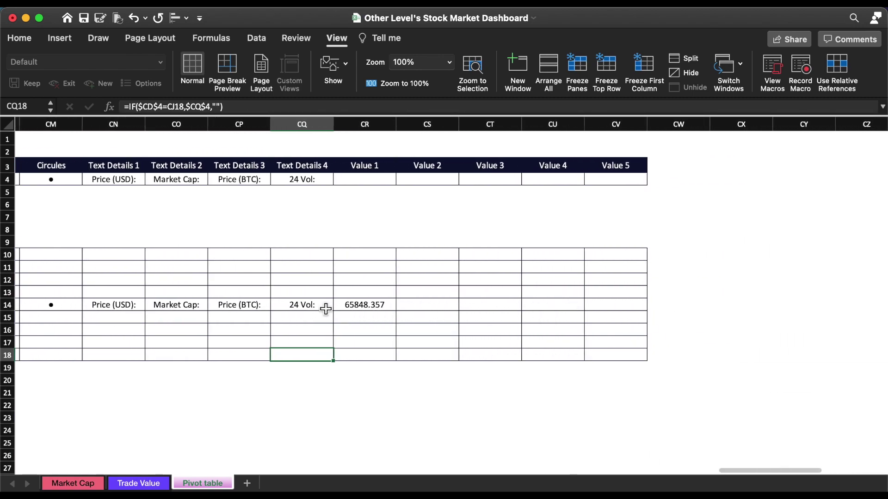
pyautogui.doubleClick(540, 256)
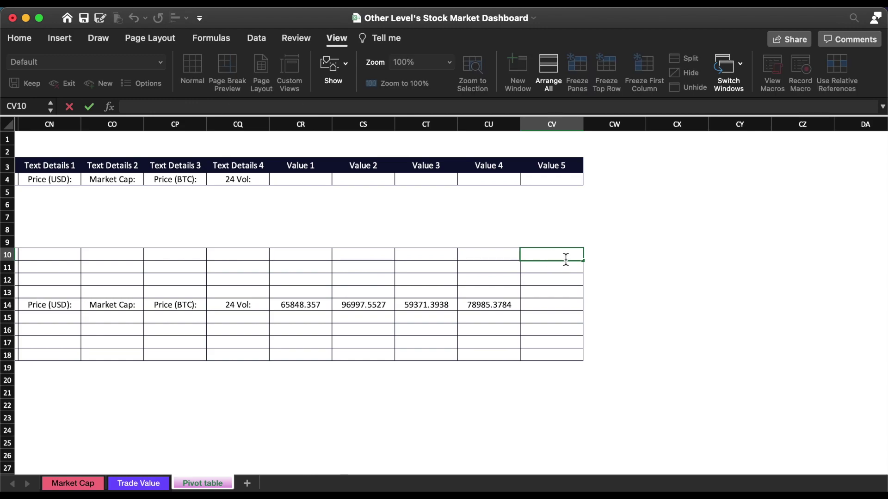
pyautogui.press('Return')
pyautogui.click(549, 256)
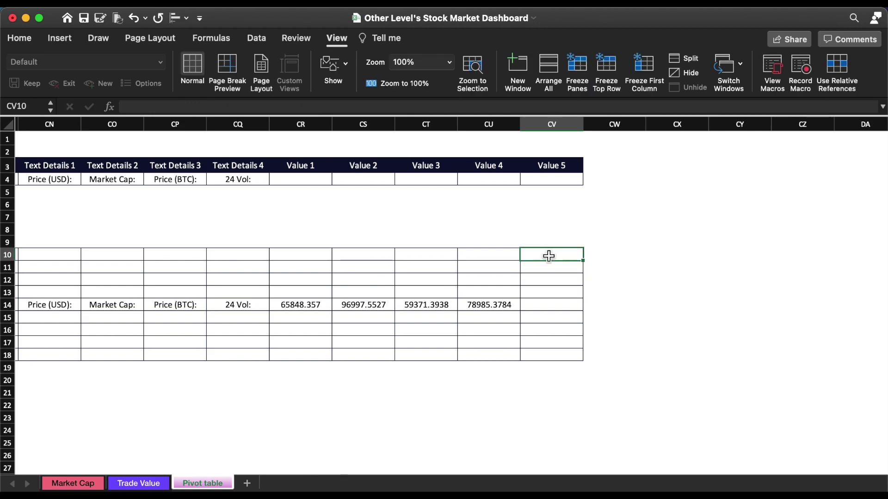
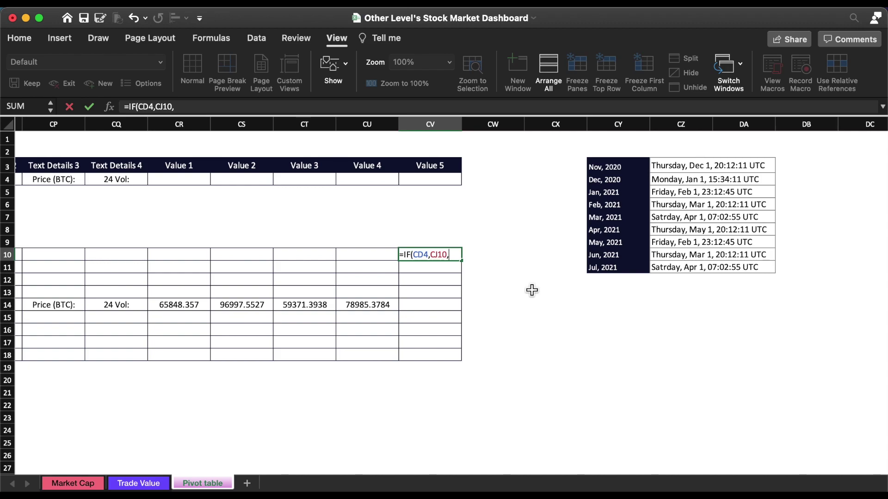
# - Fill CV10:CV18 with =IF($CD$4=CJ10,VLOOKUP(CJ10,CY:CZ,2,0),"") to show the selected month's timestamp
pyautogui.write('vlo')
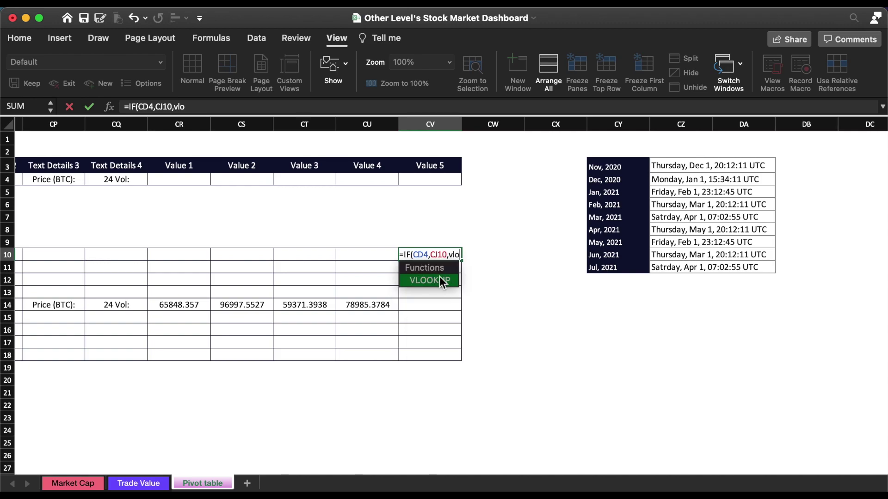
pyautogui.doubleClick(434, 279)
pyautogui.hscroll(-3, 245, 290)
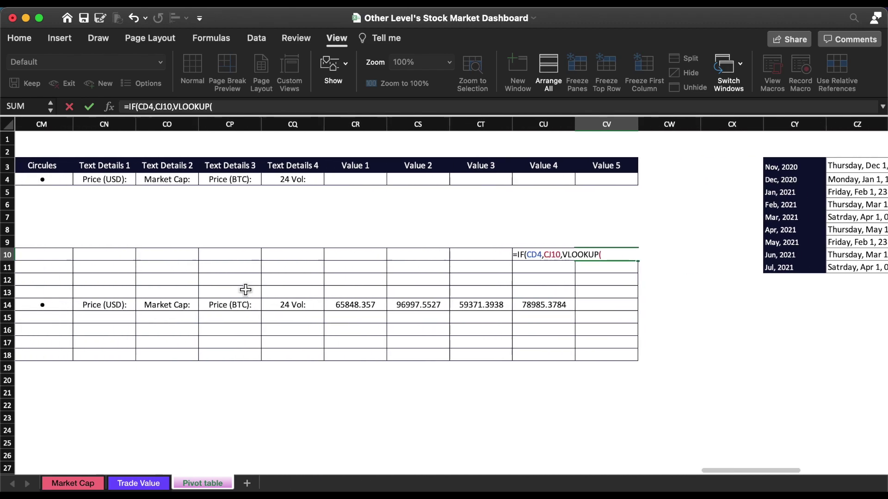
pyautogui.hscroll(-4, 245, 290)
pyautogui.click(106, 254)
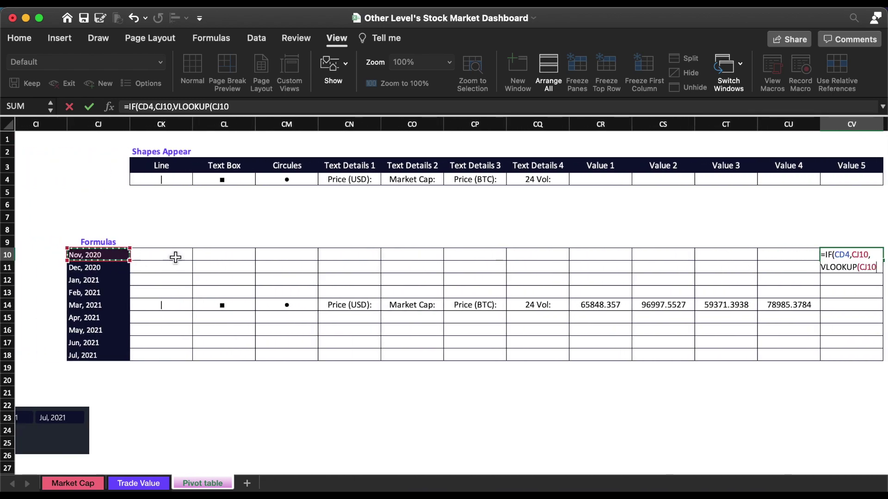
pyautogui.hscroll(3, 679, 261)
pyautogui.hscroll(3, 677, 259)
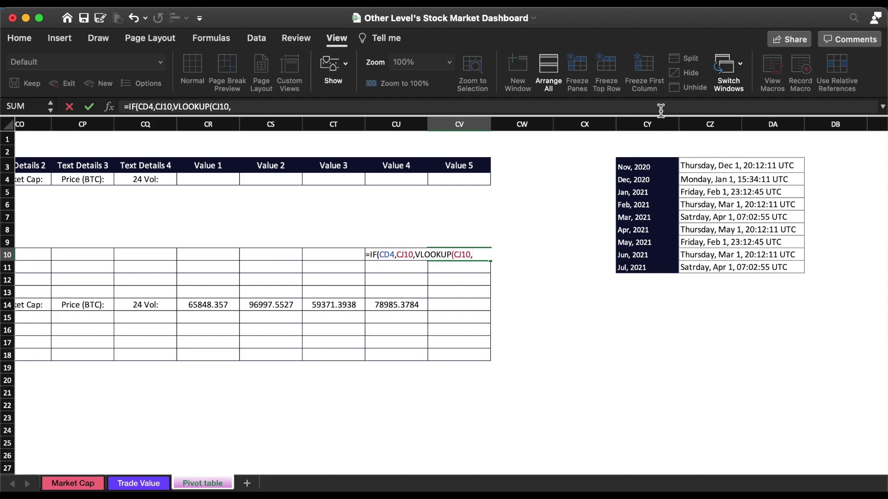
pyautogui.moveTo(647, 124); pyautogui.dragTo(759, 131)
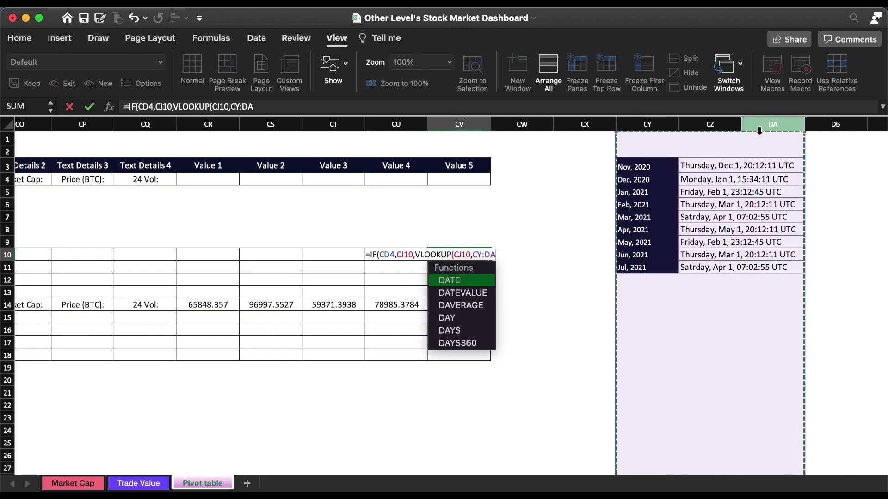
pyautogui.write(',2')
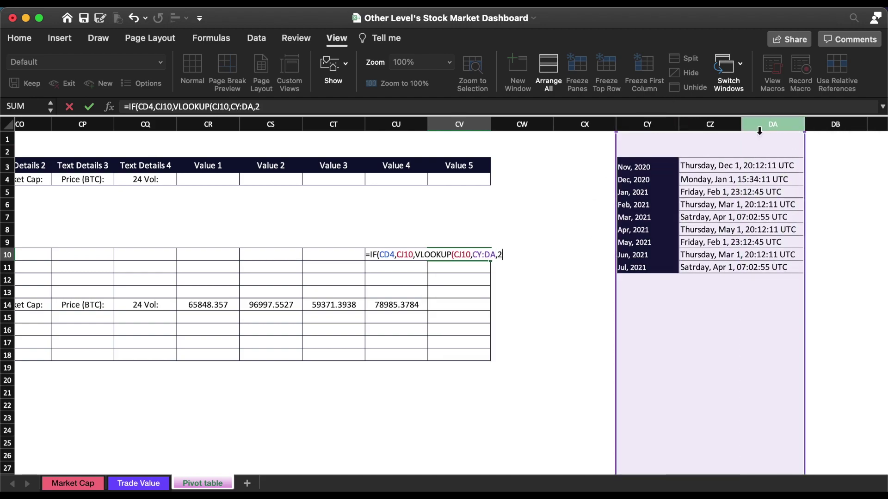
pyautogui.write(',0')
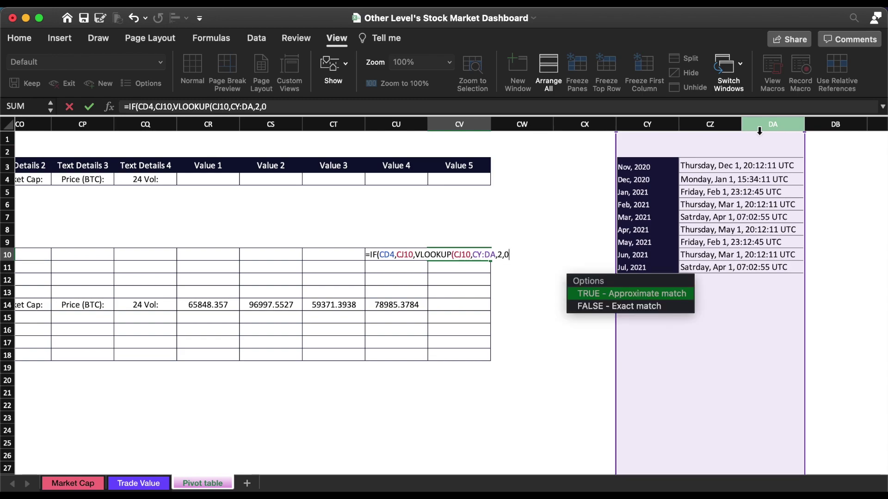
pyautogui.write('),"')
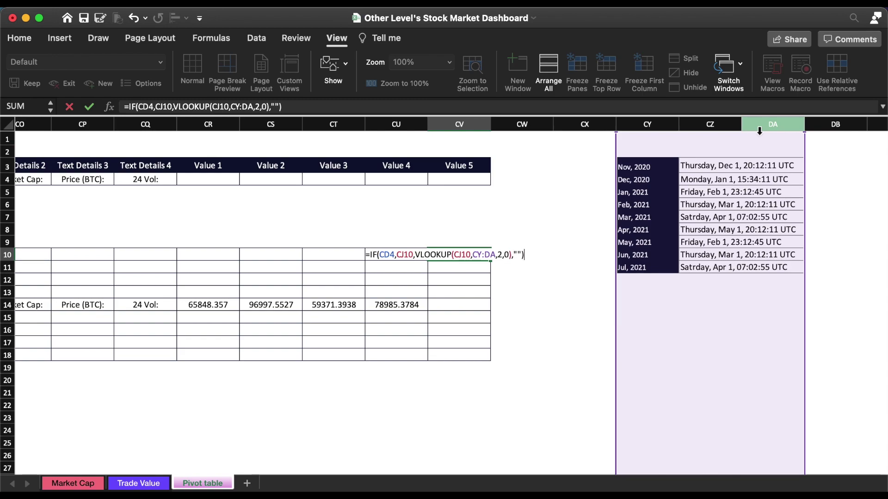
pyautogui.press('Return')
pyautogui.doubleClick(663, 260)
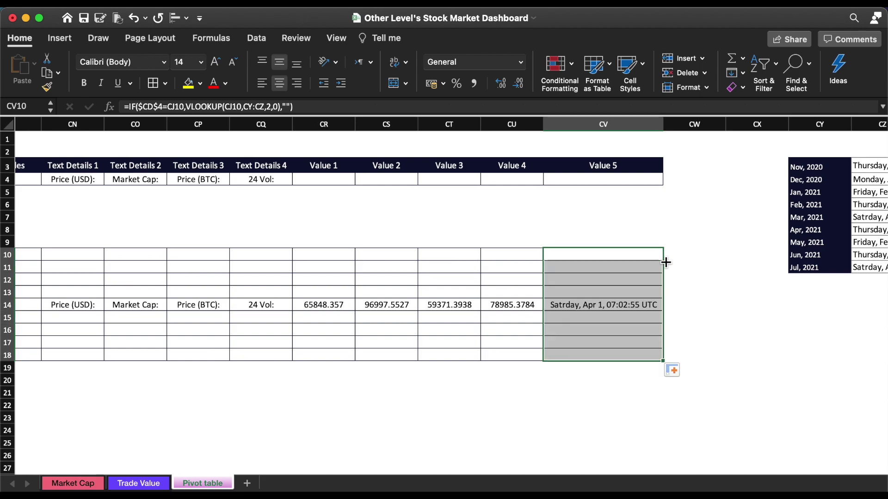
pyautogui.click(476, 417)
# - Test the timeline with Jun and May 2021, then move it further right on the sheet
pyautogui.hscroll(-2, 476, 418)
pyautogui.hscroll(-2, 477, 417)
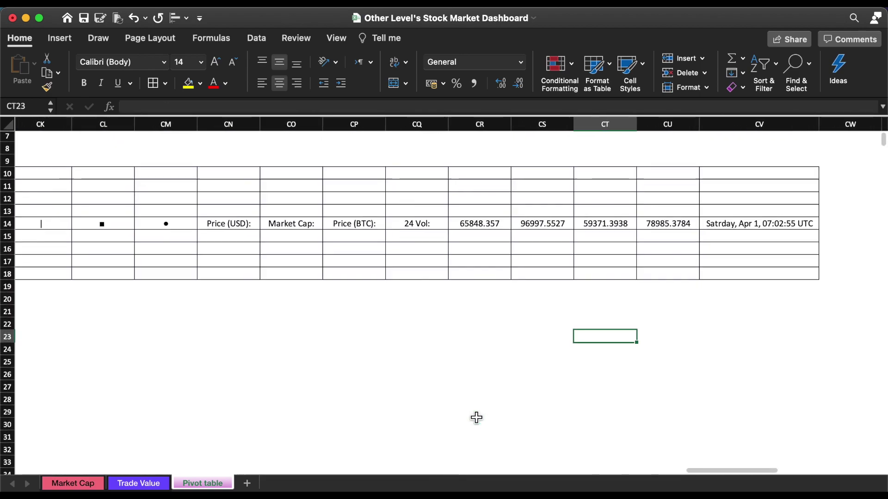
pyautogui.hscroll(-3, 477, 418)
pyautogui.hscroll(-3, 476, 418)
pyautogui.hscroll(-3, 476, 418)
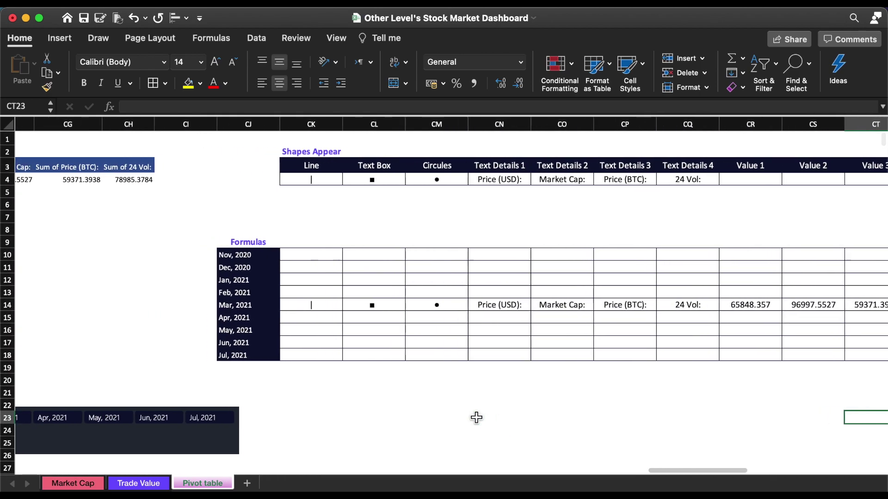
pyautogui.click(163, 418)
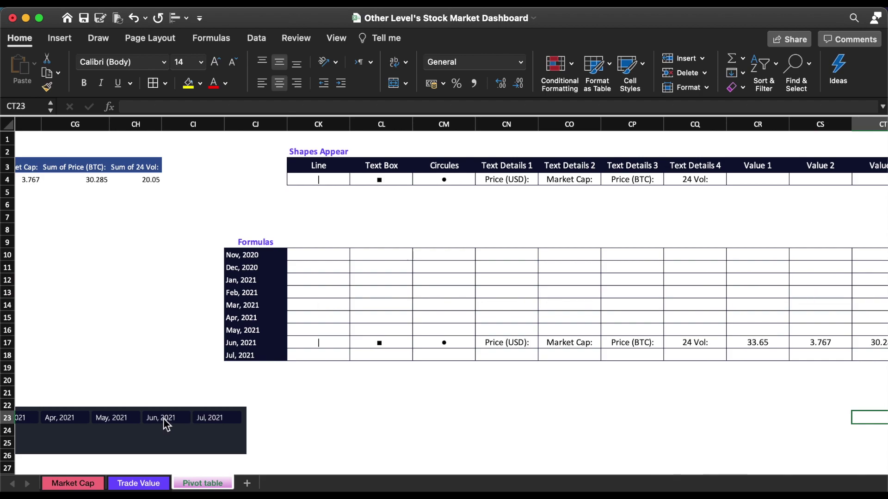
pyautogui.click(110, 418)
pyautogui.moveTo(153, 412)
pyautogui.mouseDown()
pyautogui.moveTo(349, 413)
pyautogui.moveTo(806, 389)
pyautogui.mouseUp()
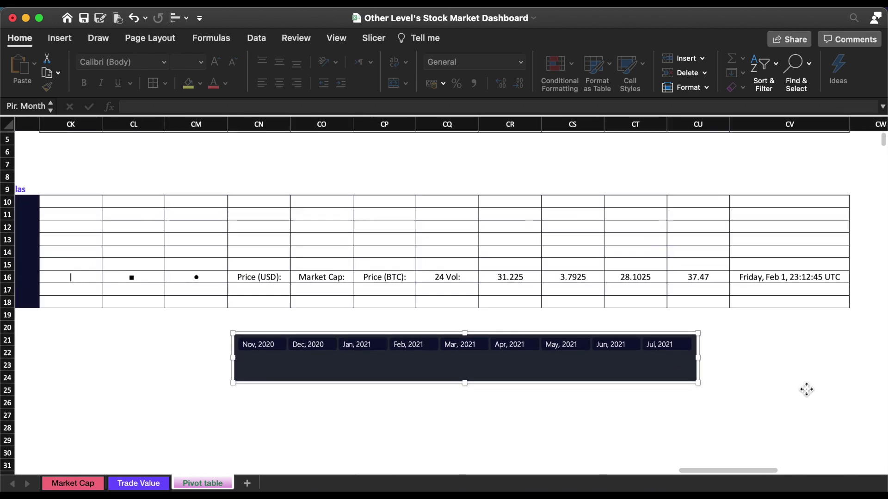
# - Check Apr, Mar, Feb 2021 and Dec 2020, end on Jun 2021, then cut the timeline
pyautogui.hscroll(-3, 807, 390)
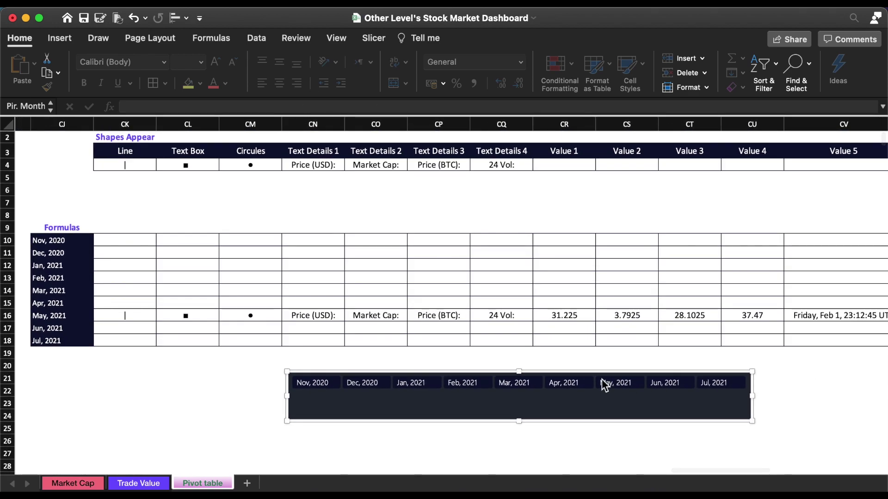
pyautogui.click(581, 386)
pyautogui.click(529, 385)
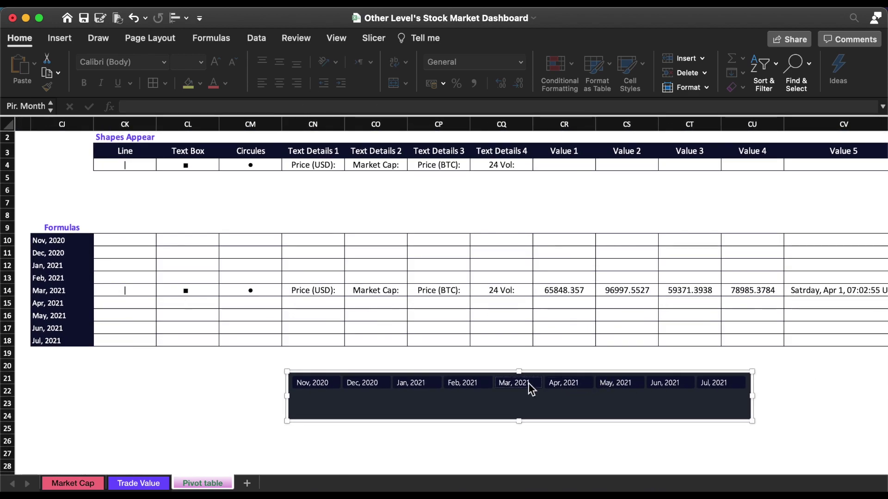
pyautogui.click(468, 385)
pyautogui.click(375, 387)
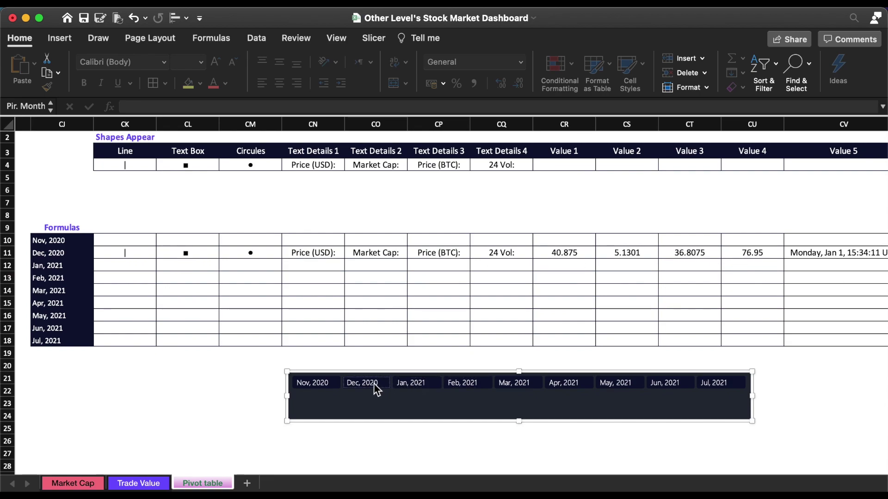
pyautogui.click(680, 385)
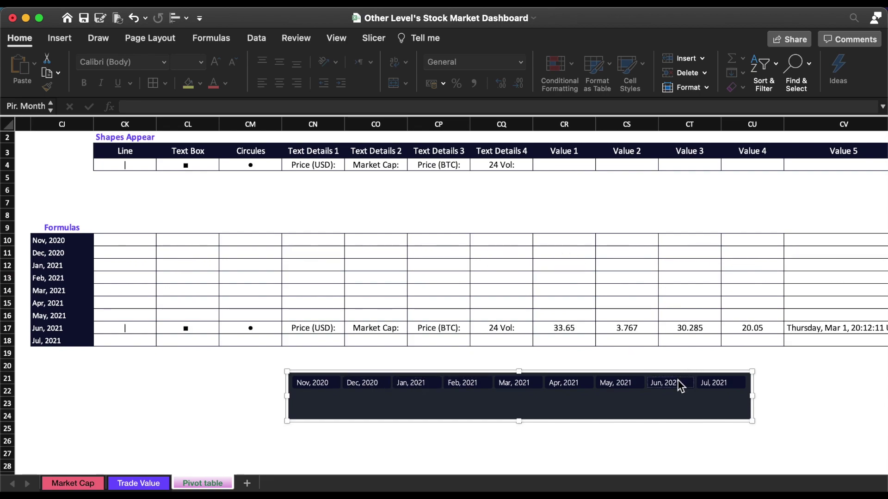
pyautogui.click(587, 420)
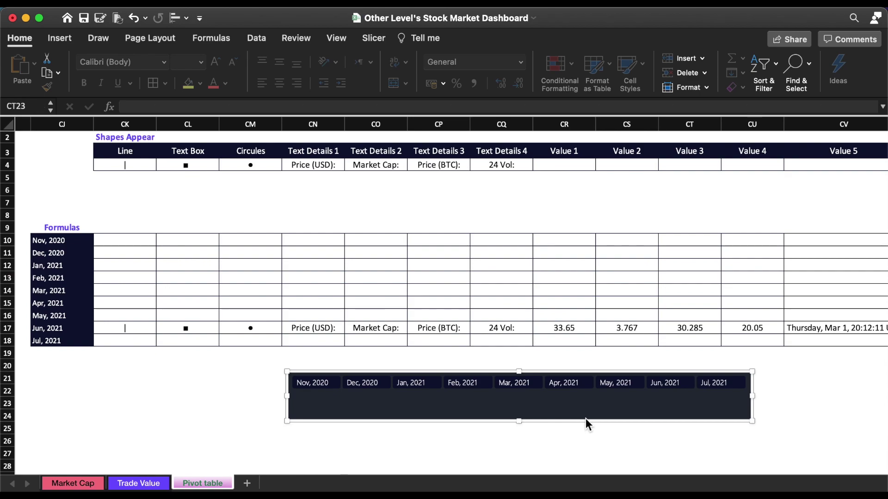
pyautogui.press('Delete')
# - Paste the month timeline onto the Market Cap sheet and move it just below the chart
pyautogui.press('super+v')
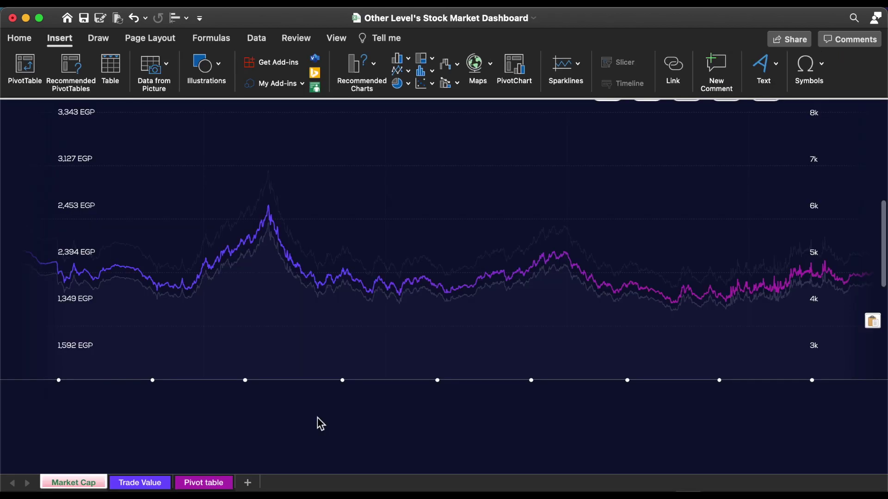
pyautogui.scroll(-5, 317, 422)
pyautogui.moveTo(596, 313)
pyautogui.mouseDown()
pyautogui.moveTo(459, 267)
pyautogui.moveTo(381, 210)
pyautogui.mouseUp()
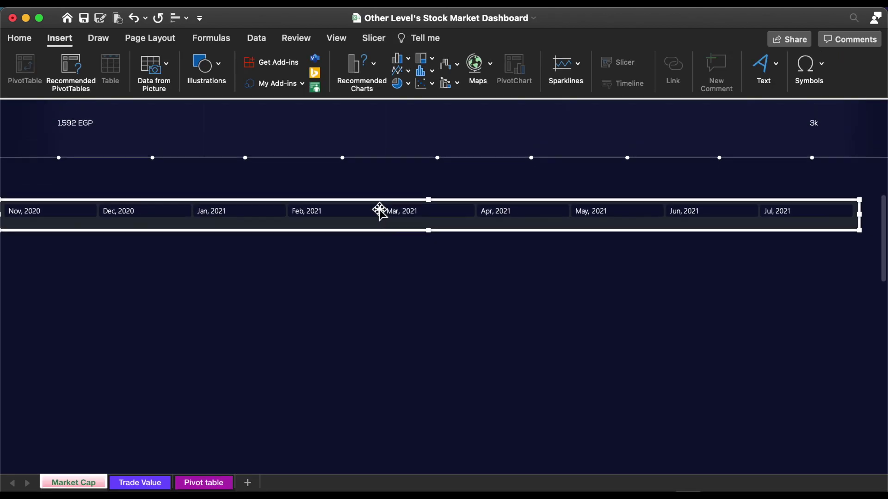
pyautogui.scroll(5, 380, 210)
pyautogui.scroll(1, 381, 211)
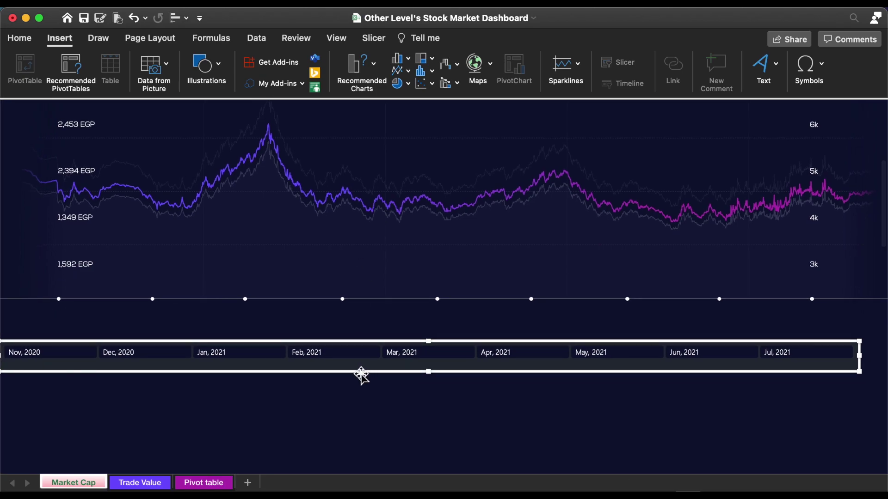
pyautogui.moveTo(361, 371); pyautogui.dragTo(385, 343)
# - Send the timeline behind the chart and align it under the chart's month dates
pyautogui.rightClick(385, 343)
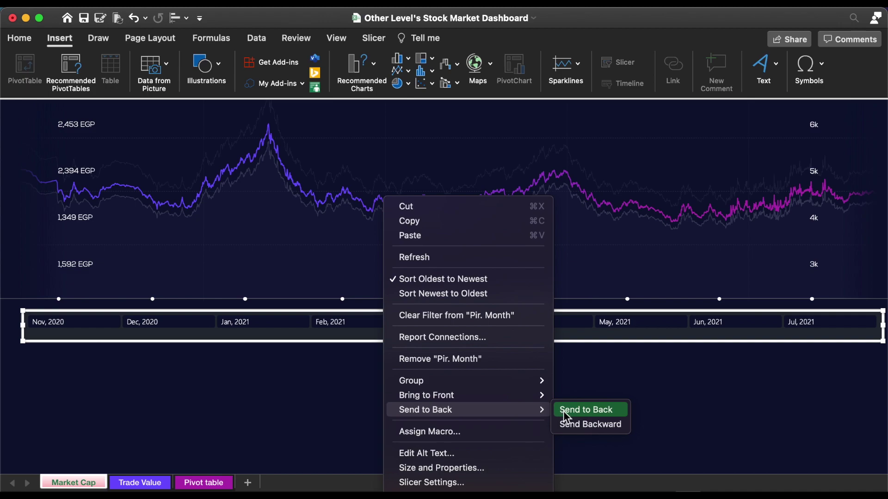
pyautogui.click(568, 416)
pyautogui.moveTo(435, 346); pyautogui.dragTo(447, 335)
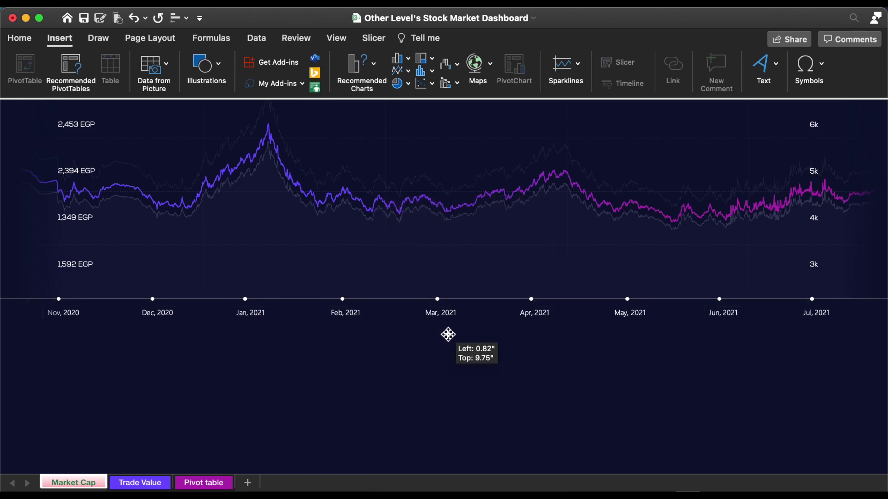
pyautogui.moveTo(447, 335); pyautogui.dragTo(448, 336)
pyautogui.click(477, 376)
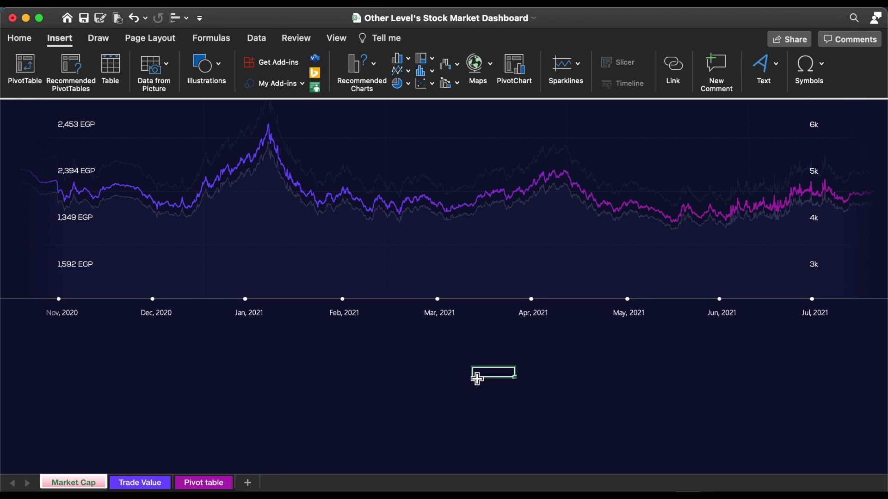
pyautogui.scroll(-3, 477, 376)
pyautogui.scroll(-2, 476, 376)
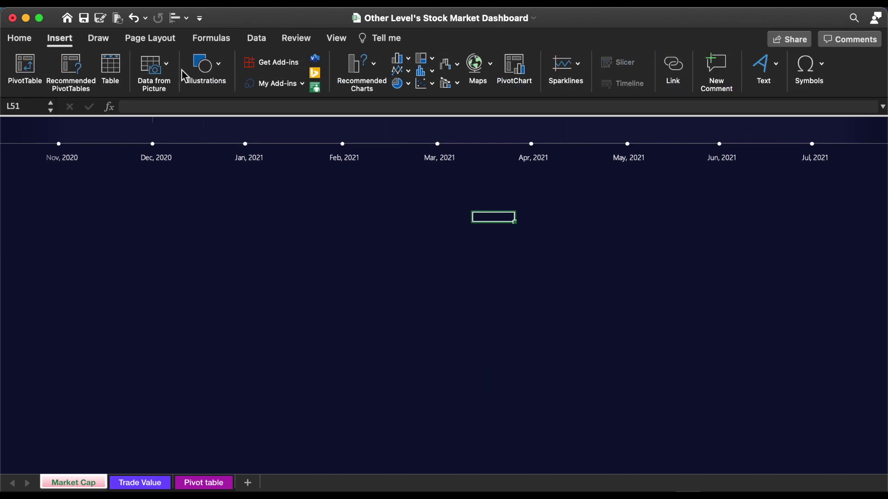
# - Draw a text box below the chart and link it to 'Pivot table'!AS8
pyautogui.click(195, 73)
pyautogui.click(155, 106)
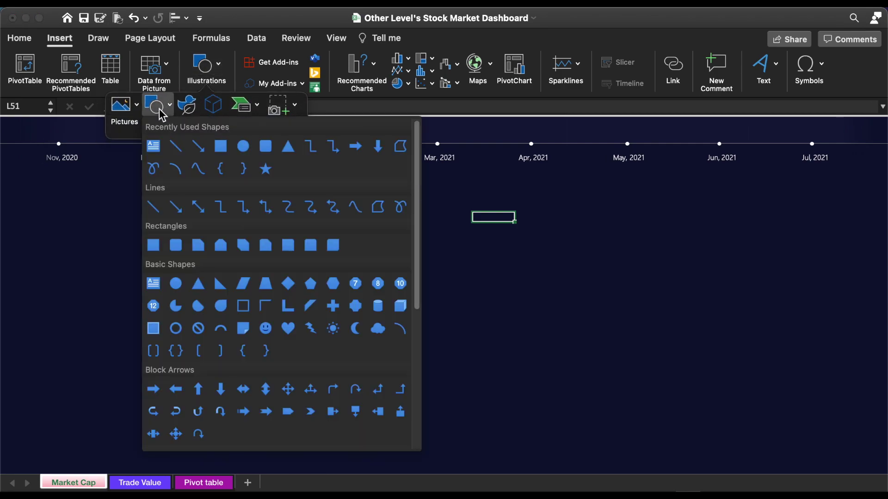
pyautogui.click(160, 147)
pyautogui.moveTo(159, 207); pyautogui.dragTo(240, 244)
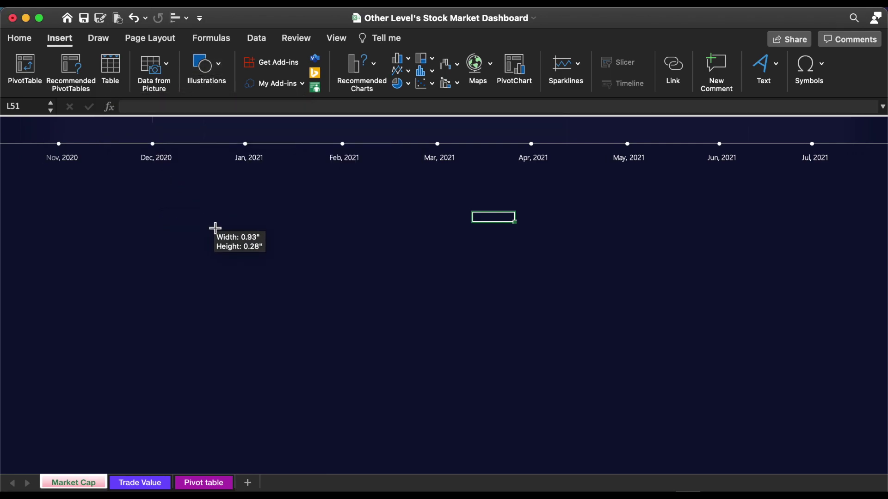
pyautogui.click(209, 105)
pyautogui.write('=')
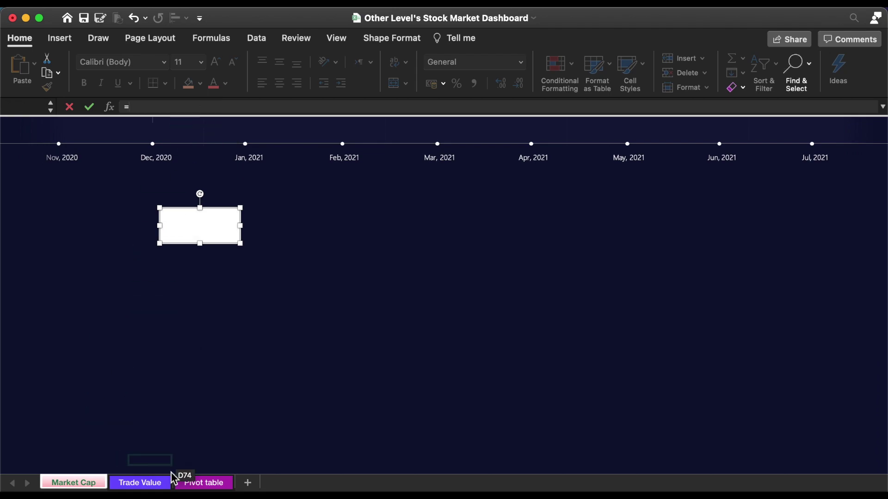
pyautogui.click(196, 482)
pyautogui.click(160, 229)
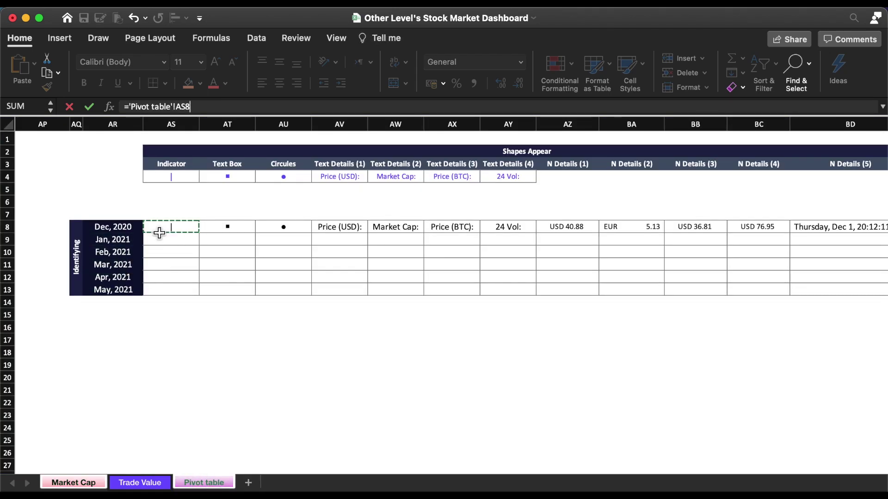
pyautogui.press('Return')
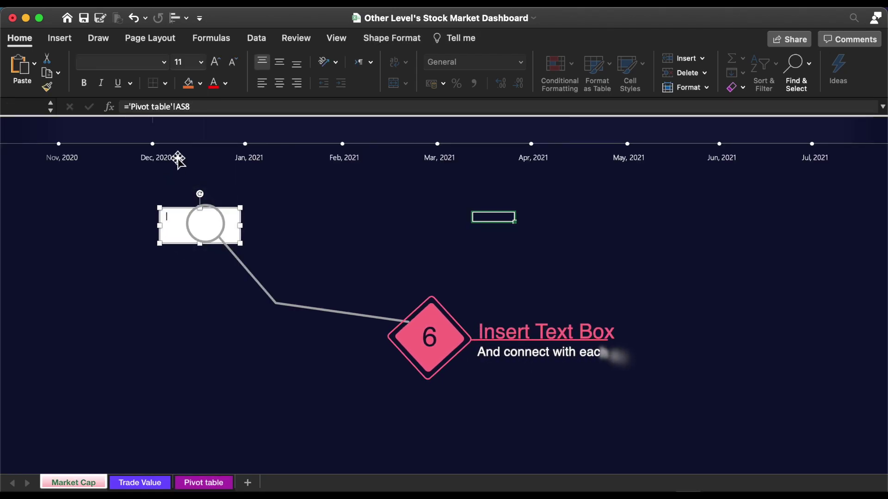
# - Set the indicator's font size to 500, enlarge the box, and centre it vertically
pyautogui.click(214, 61)
pyautogui.click(215, 61)
pyautogui.click(201, 62)
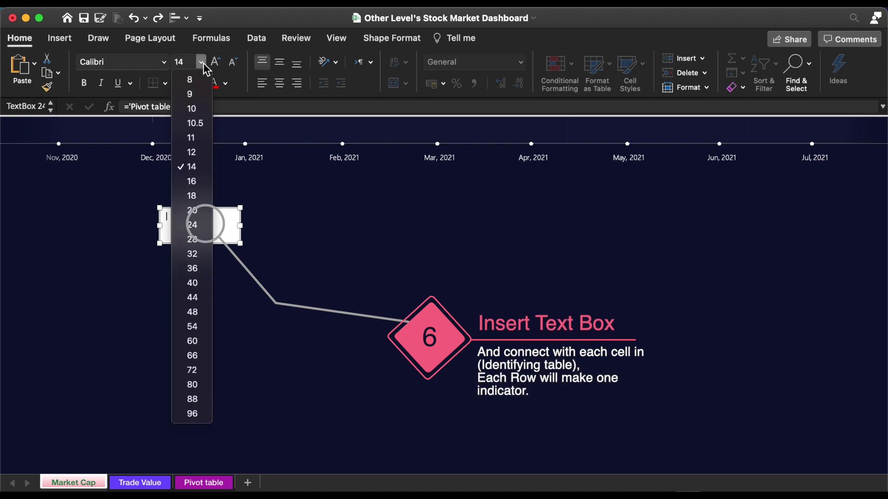
pyautogui.click(189, 61)
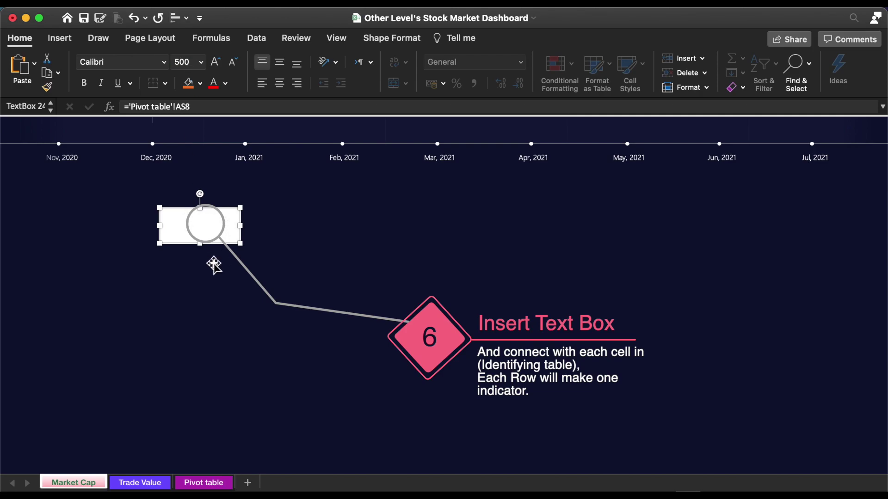
pyautogui.moveTo(200, 244); pyautogui.dragTo(207, 413)
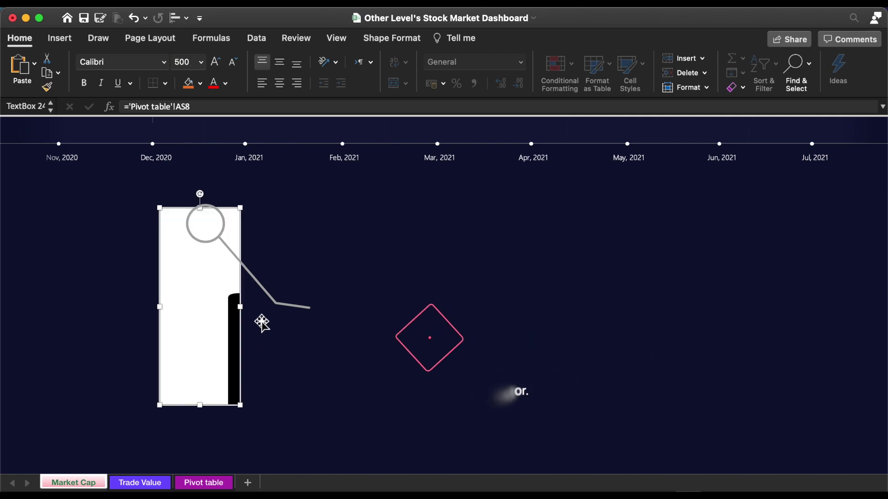
pyautogui.moveTo(240, 307); pyautogui.dragTo(395, 315)
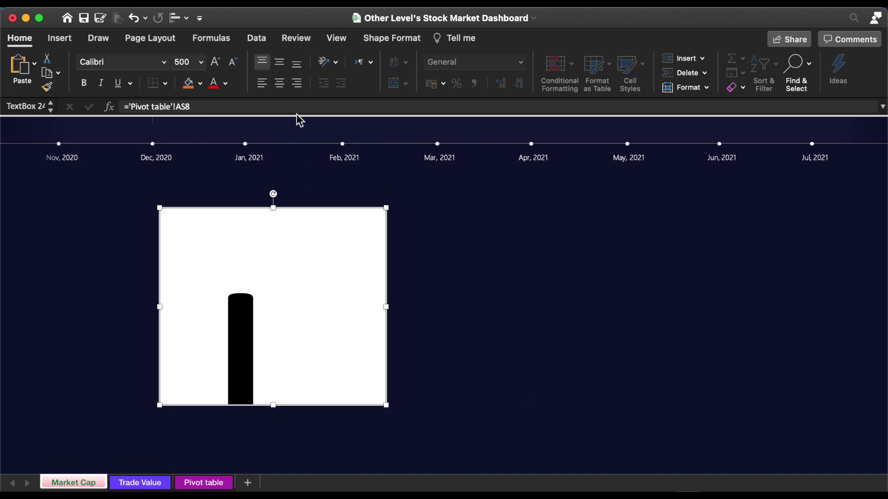
pyautogui.click(278, 65)
# - Centre the indicator horizontally and resize the box to a 0.01" wide, 4.5" tall line
pyautogui.click(279, 83)
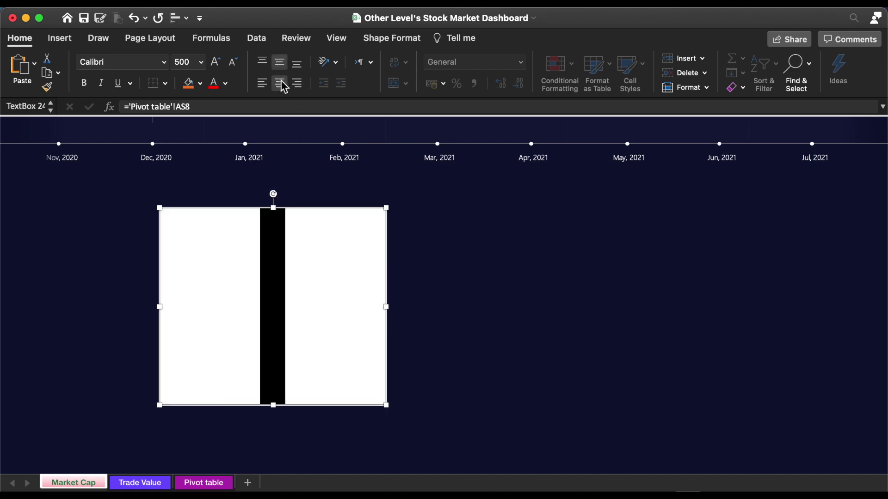
pyautogui.click(403, 41)
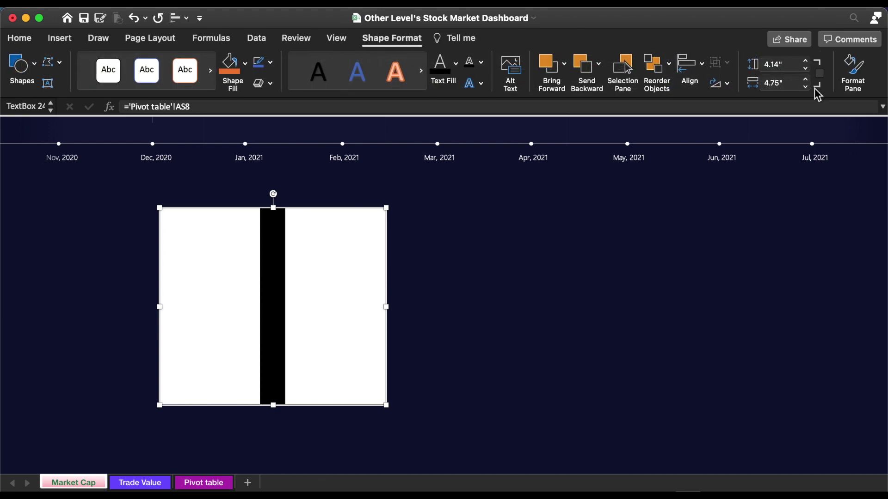
pyautogui.click(787, 83)
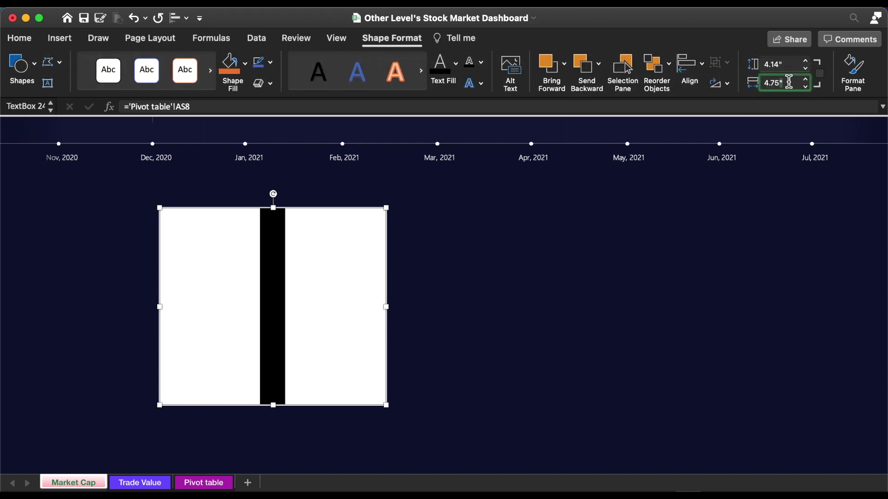
pyautogui.doubleClick(788, 83)
pyautogui.press('Return')
pyautogui.doubleClick(790, 64)
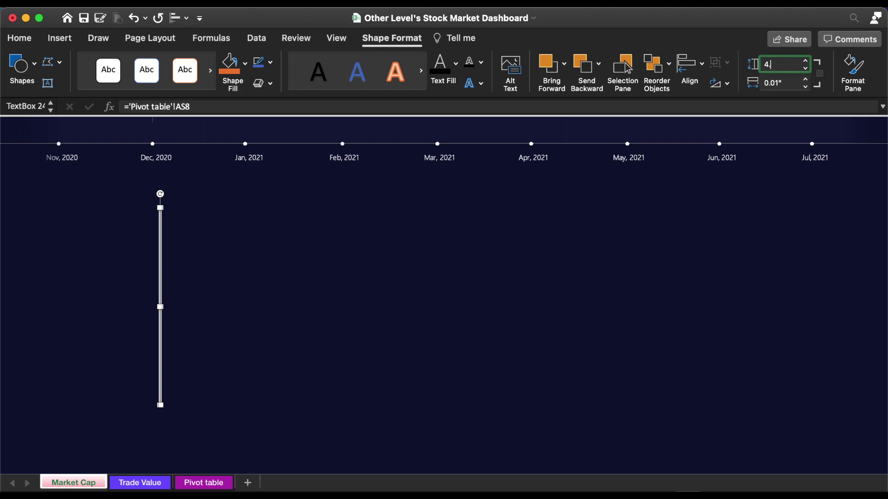
pyautogui.write('.5')
pyautogui.press('Return')
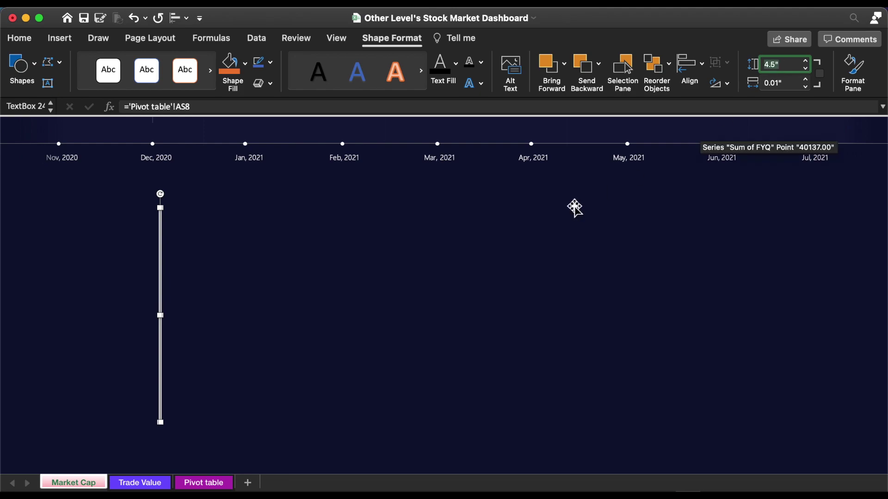
# - Colour the line's text fill hex 3B405E
pyautogui.click(456, 62)
pyautogui.click(450, 206)
pyautogui.write('3B405E')
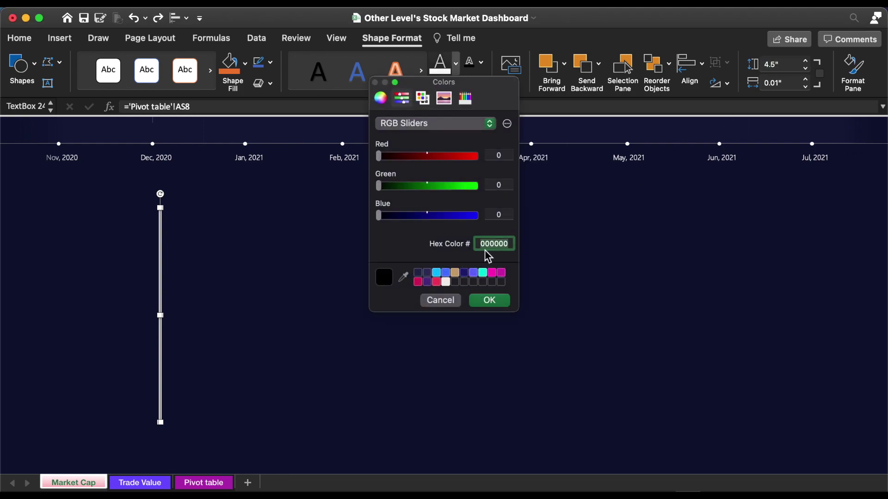
pyautogui.click(494, 299)
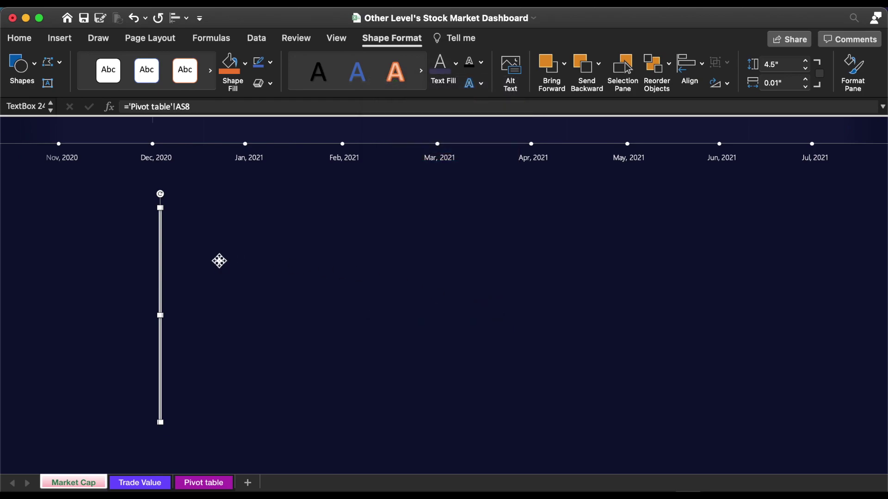
pyautogui.click(337, 260)
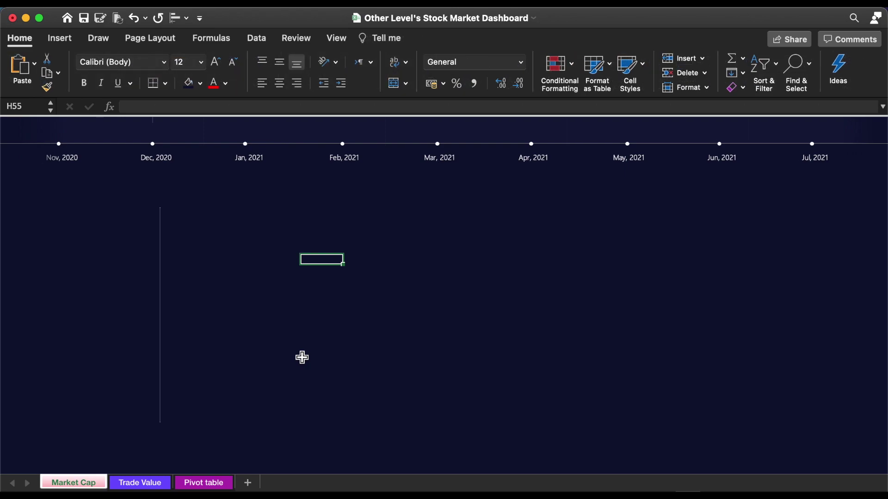
# - Move the vertical line into position along the timeline
pyautogui.scroll(2, 302, 357)
pyautogui.scroll(-3, 302, 358)
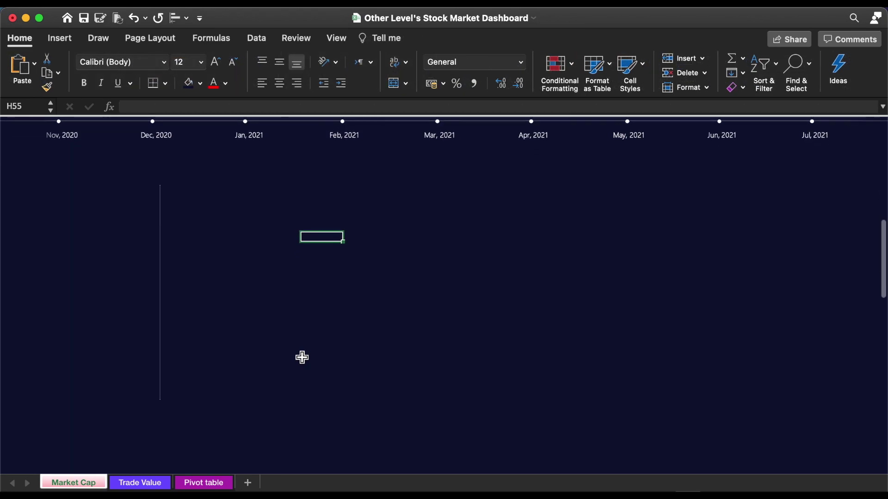
pyautogui.click(160, 272)
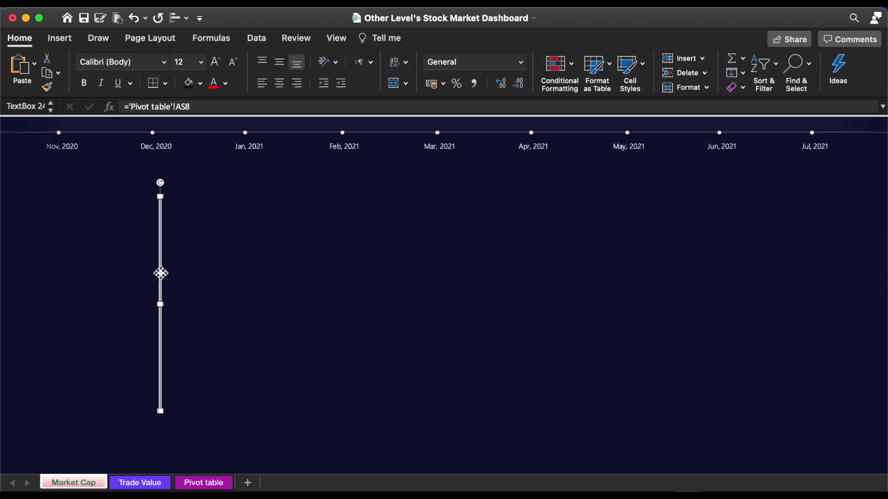
pyautogui.moveTo(160, 271)
pyautogui.mouseDown()
pyautogui.moveTo(168, 287)
pyautogui.moveTo(195, 283)
pyautogui.mouseUp()
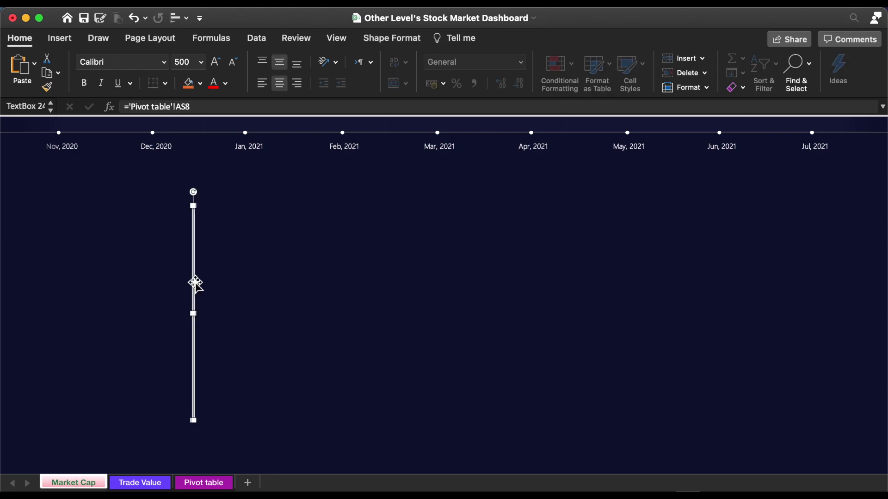
pyautogui.click(60, 37)
pyautogui.click(206, 69)
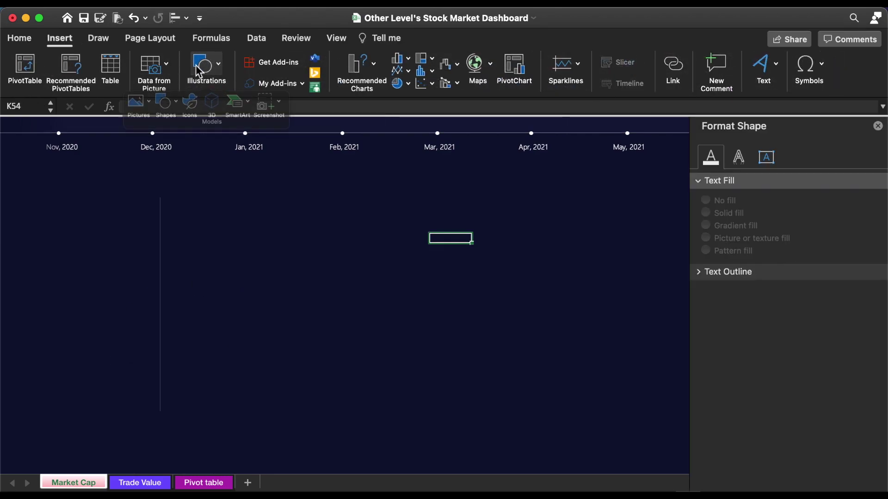
pyautogui.click(155, 112)
# - Draw a second text box and link it to 'Pivot table'!AT8
pyautogui.click(153, 145)
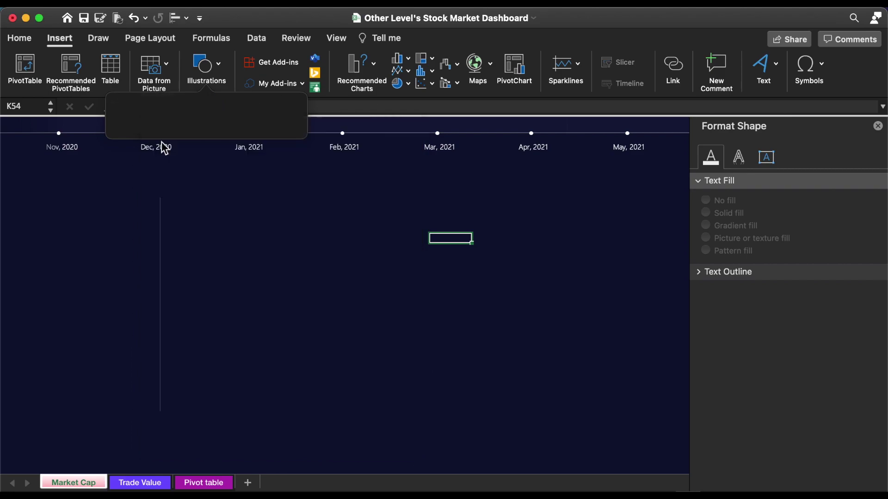
pyautogui.moveTo(214, 208); pyautogui.dragTo(316, 275)
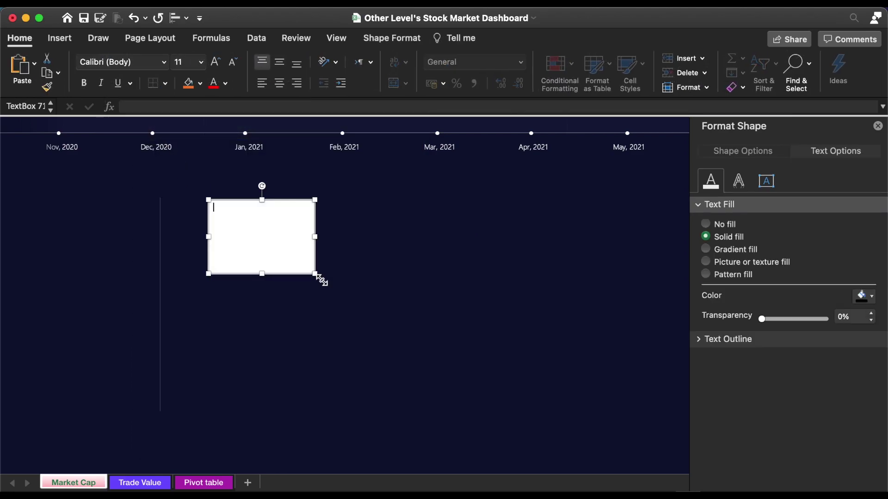
pyautogui.click(212, 105)
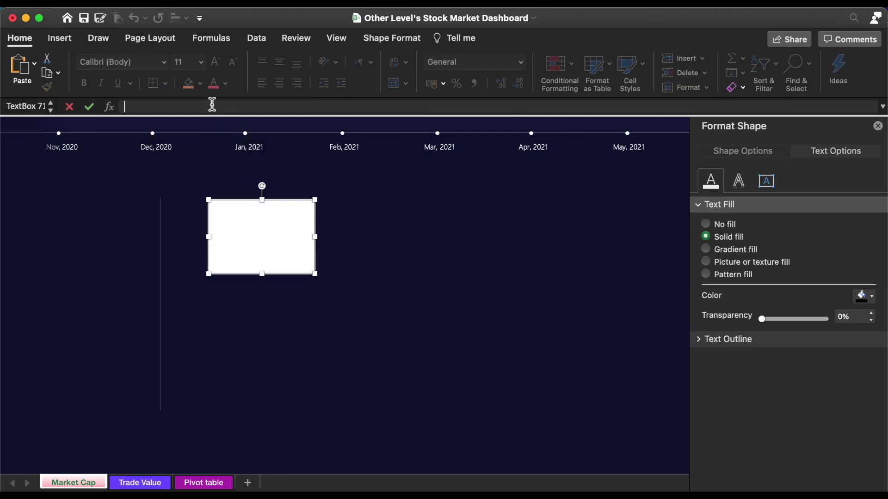
pyautogui.write('=')
pyautogui.click(204, 483)
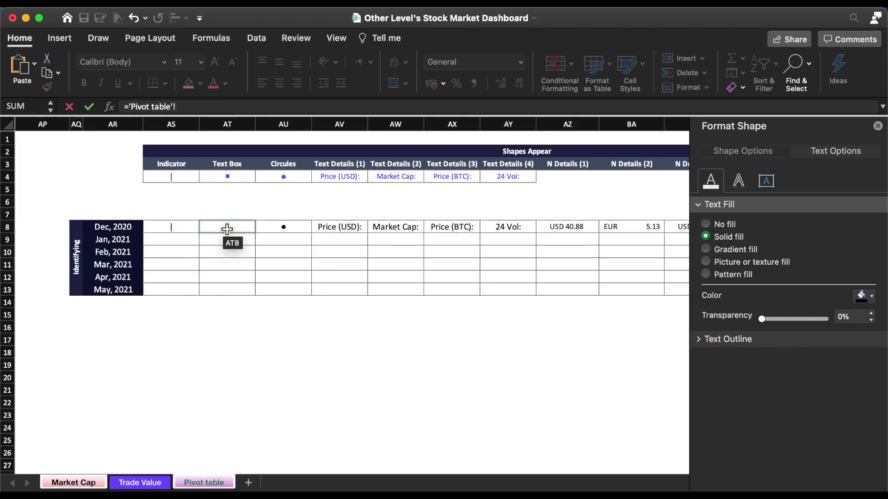
pyautogui.click(228, 232)
pyautogui.press('Return')
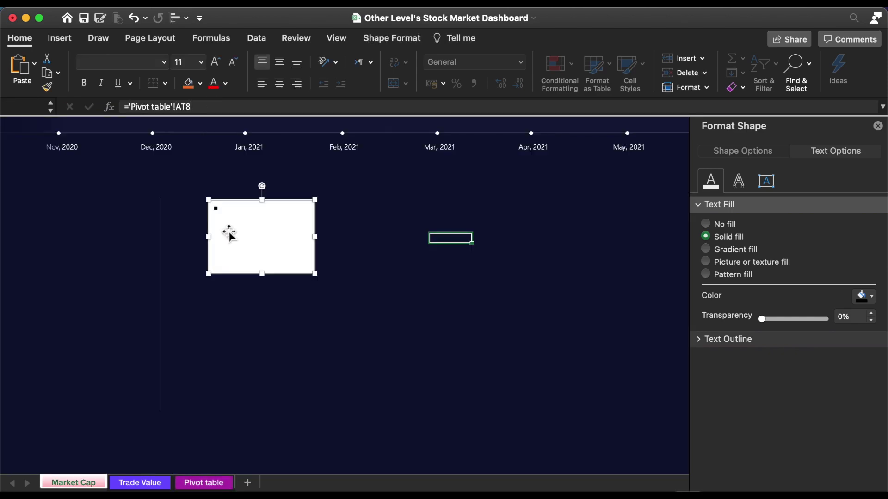
pyautogui.moveTo(342, 132)
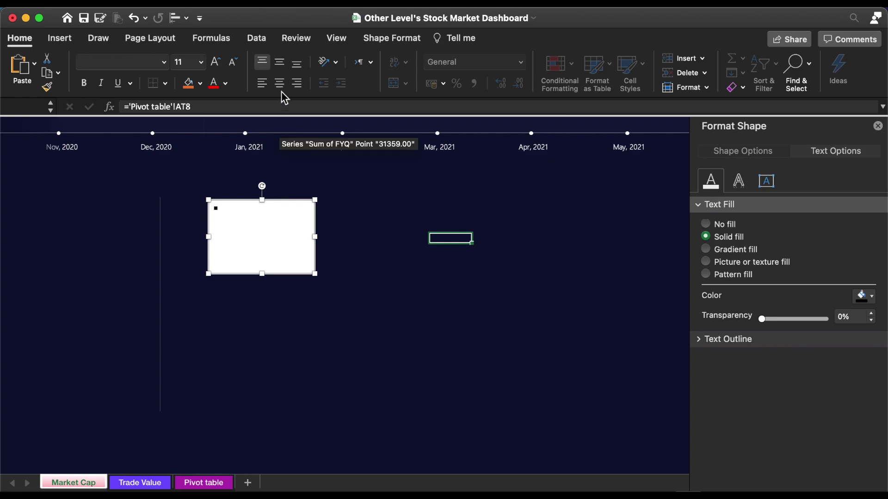
# - Centre the box's content and give it font colour 252C47 at size 600
pyautogui.click(280, 65)
pyautogui.click(280, 83)
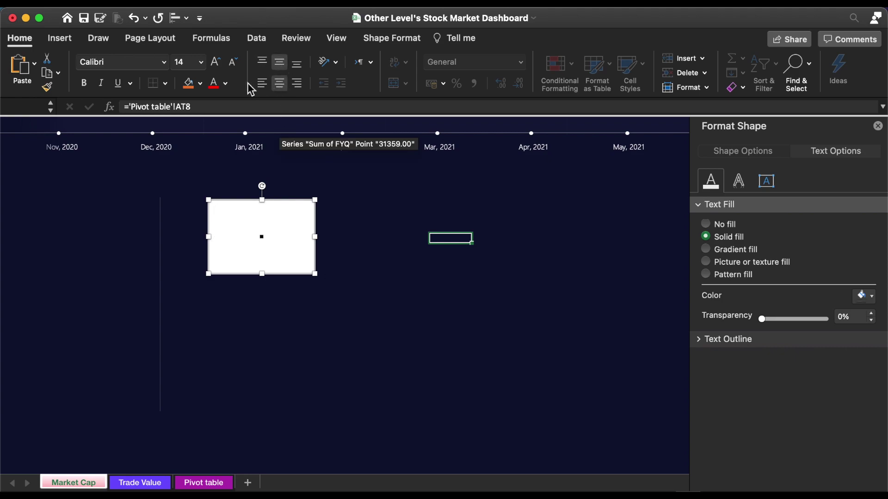
pyautogui.click(226, 83)
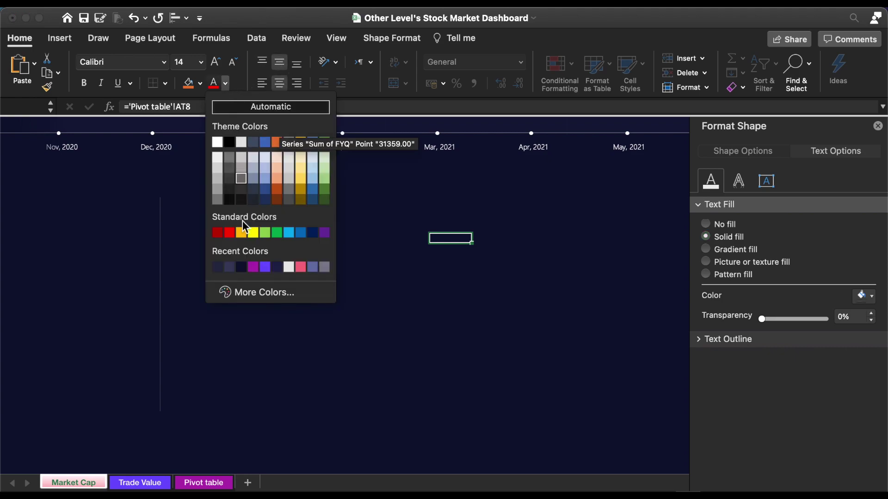
pyautogui.click(240, 296)
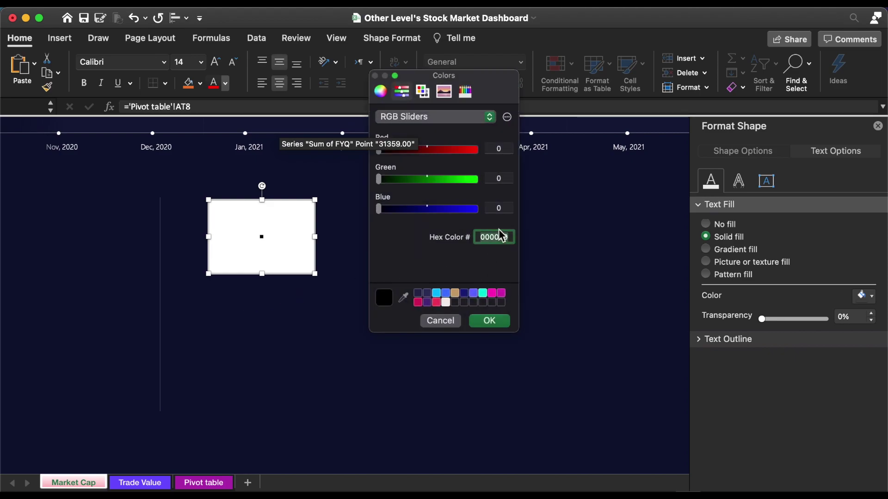
pyautogui.write('252C47')
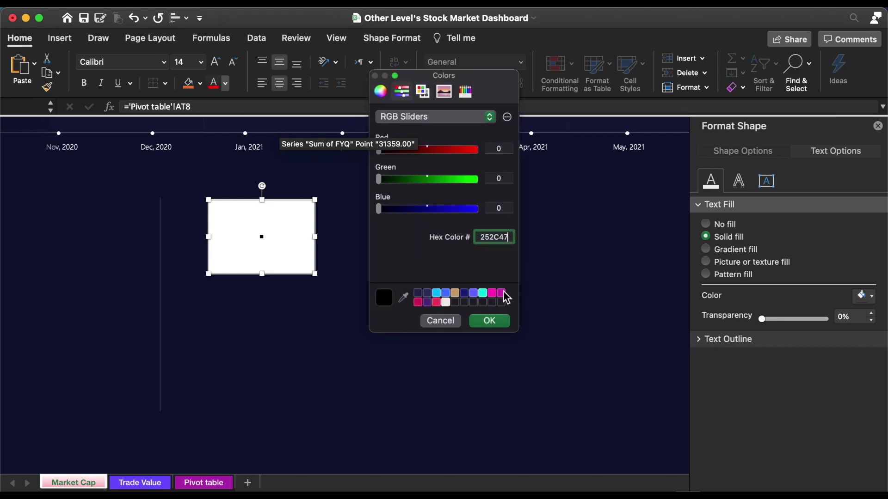
pyautogui.click(489, 321)
pyautogui.write('600')
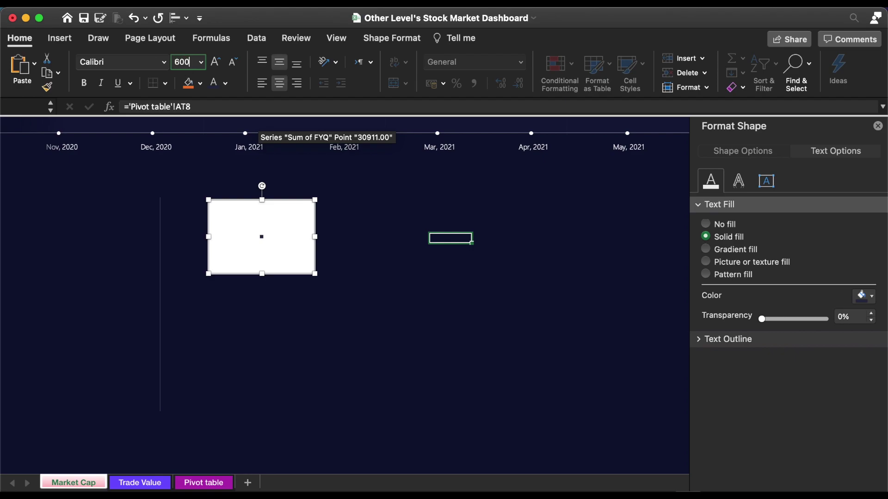
pyautogui.press('Return')
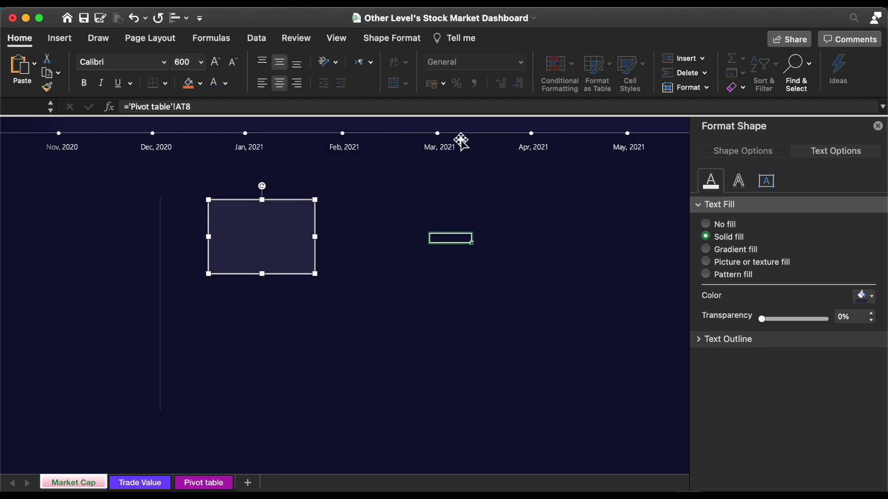
# - Resize the detail box to 1.5 inches high and 2.6 inches wide
pyautogui.click(398, 39)
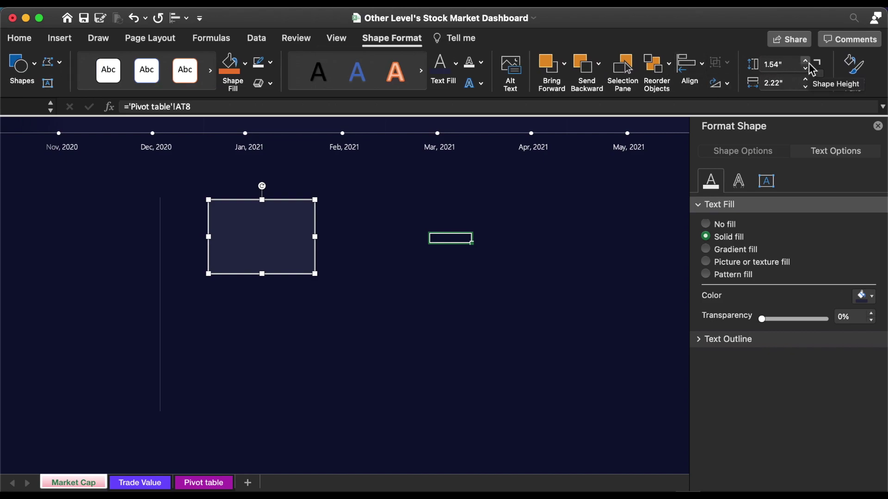
pyautogui.click(805, 68)
pyautogui.click(805, 79)
pyautogui.click(805, 79)
pyautogui.click(805, 79)
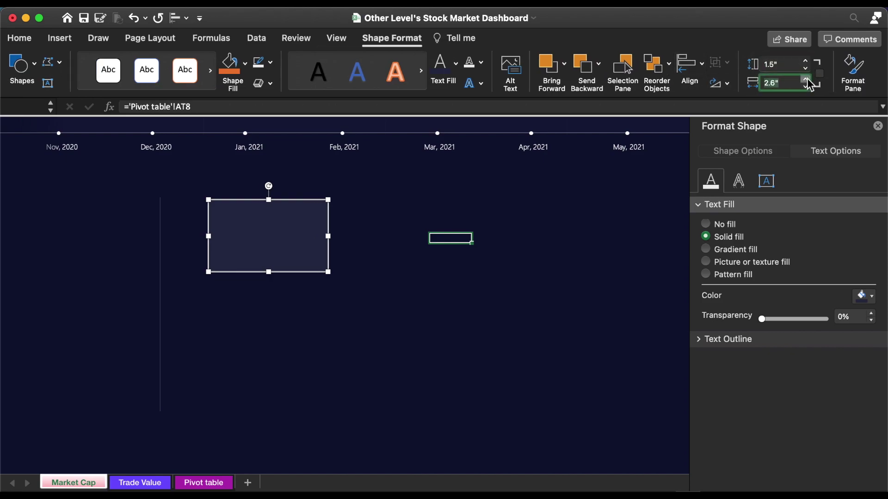
pyautogui.click(805, 79)
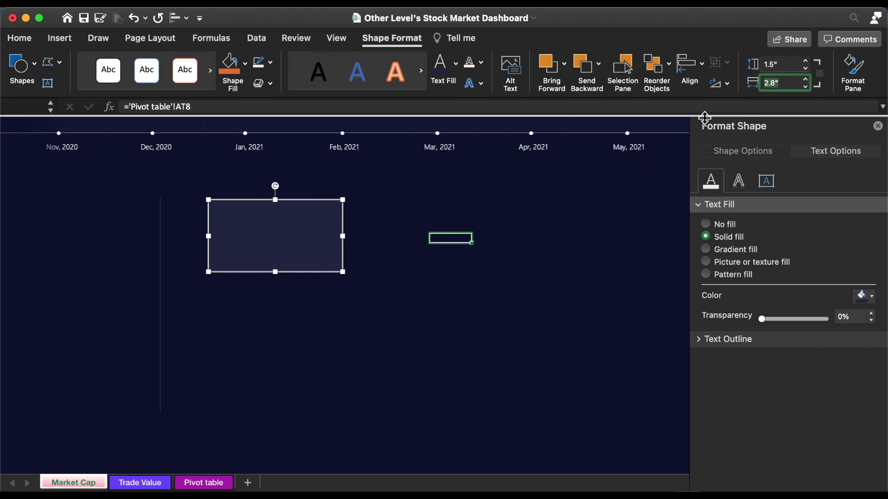
# - Set the text fill to about 16% transparency and place the box over the line's top
pyautogui.click(871, 313)
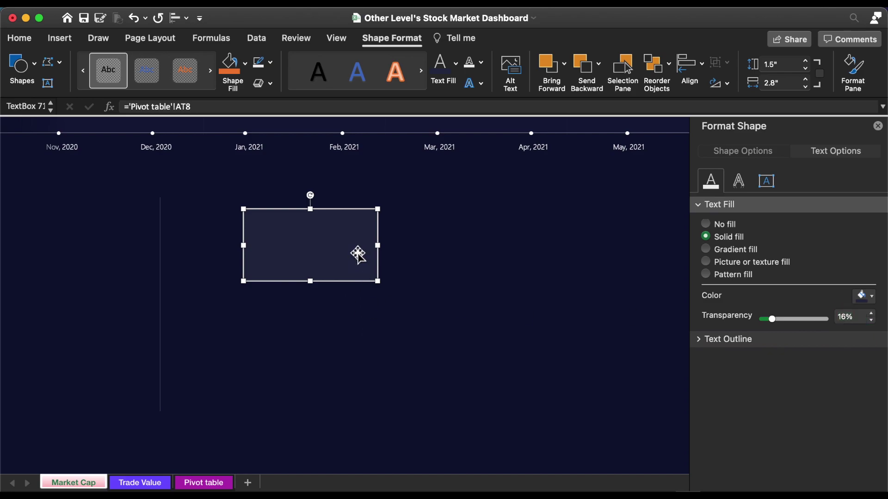
pyautogui.moveTo(354, 284); pyautogui.dragTo(207, 239)
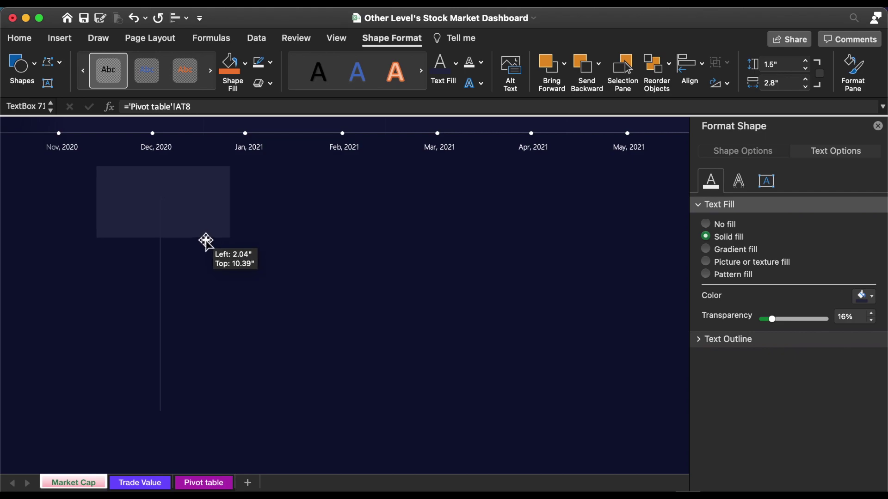
pyautogui.moveTo(207, 239); pyautogui.dragTo(207, 240)
pyautogui.click(336, 291)
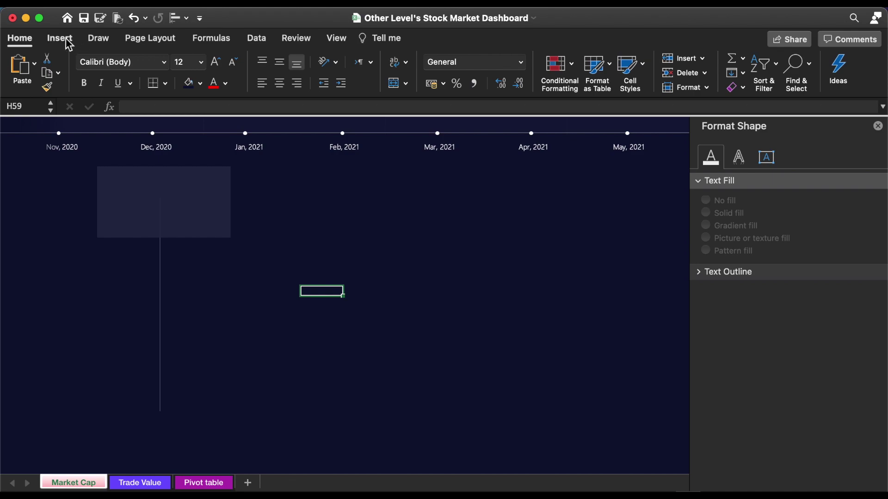
# - Draw a third text box and link it to 'Pivot table'!AU8
pyautogui.click(60, 38)
pyautogui.click(204, 66)
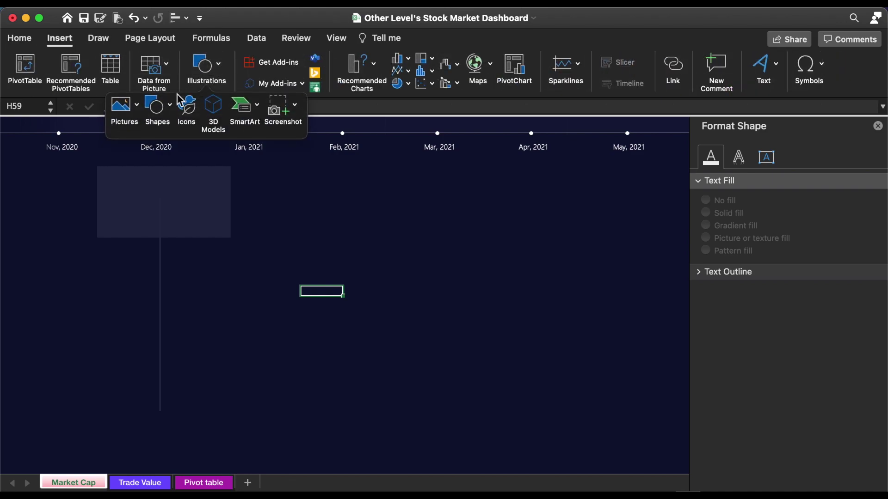
pyautogui.click(156, 106)
pyautogui.click(153, 146)
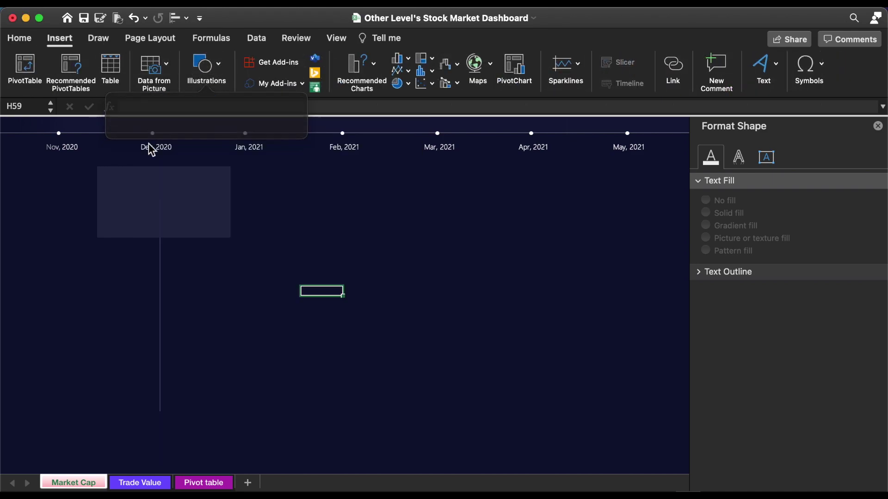
pyautogui.moveTo(296, 271); pyautogui.dragTo(394, 318)
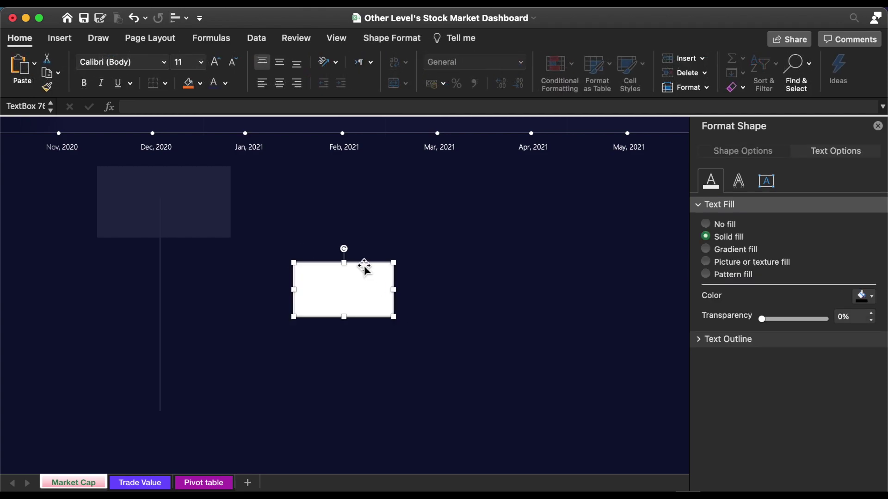
pyautogui.write('=')
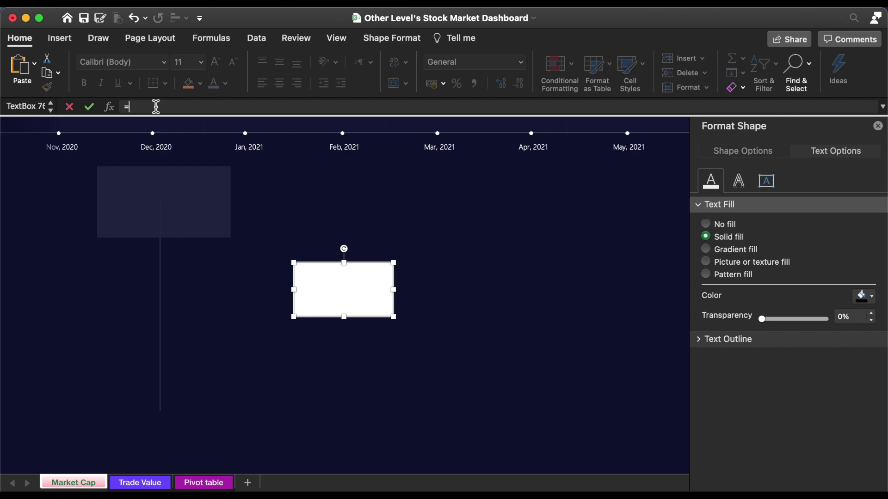
pyautogui.click(199, 485)
pyautogui.click(294, 228)
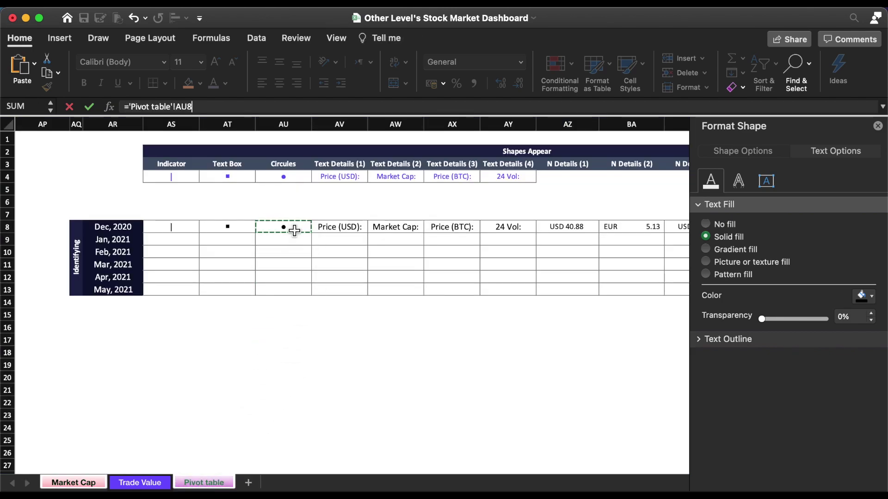
pyautogui.press('Return')
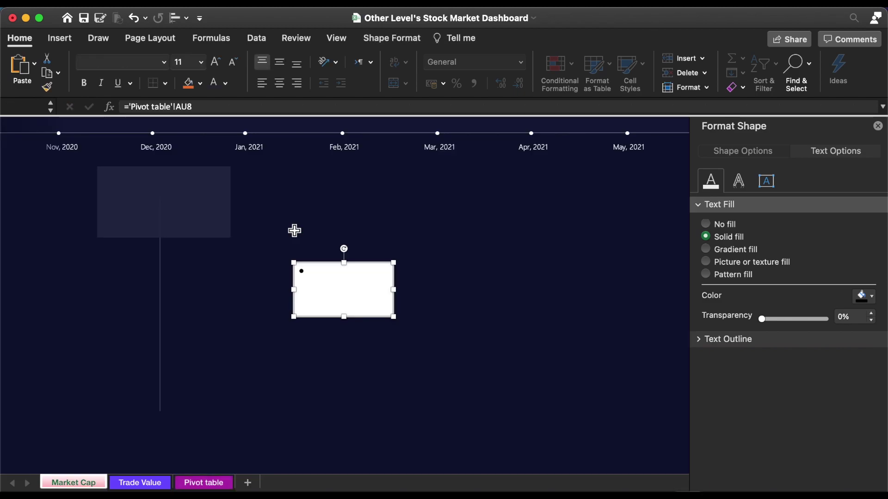
# - Middle-align the box's content, remove its fill, and make its text white
pyautogui.click(280, 62)
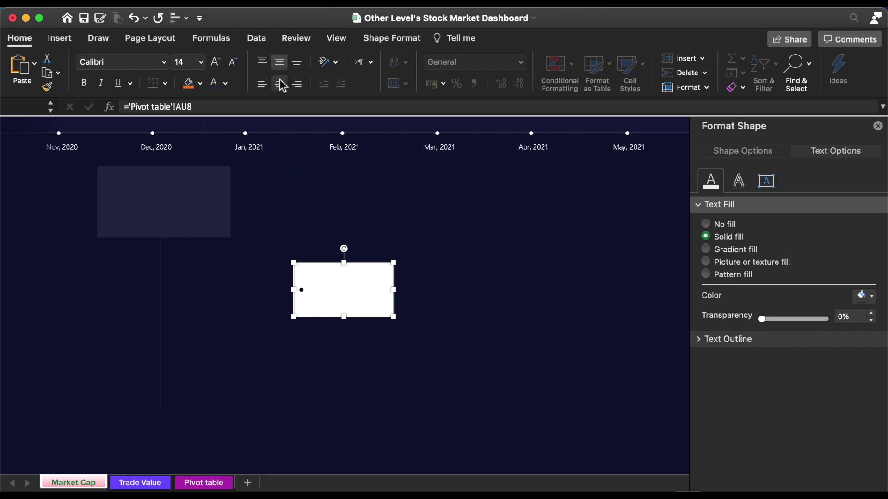
pyautogui.click(200, 83)
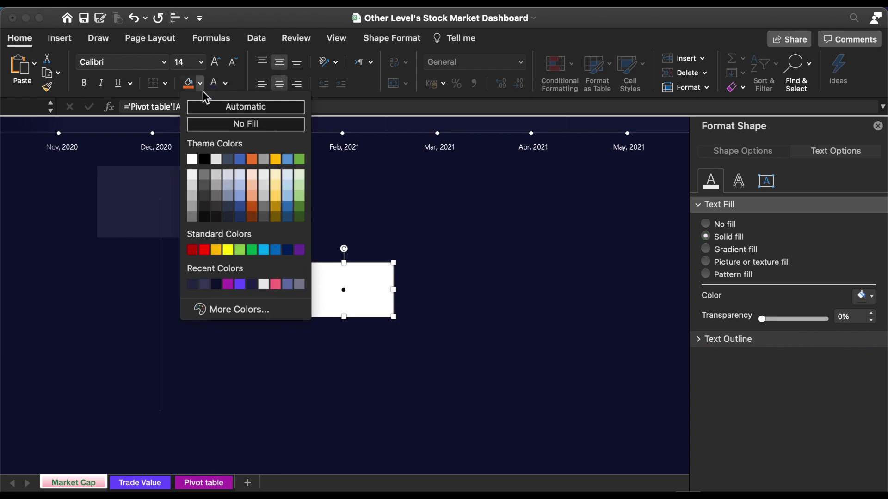
pyautogui.click(265, 131)
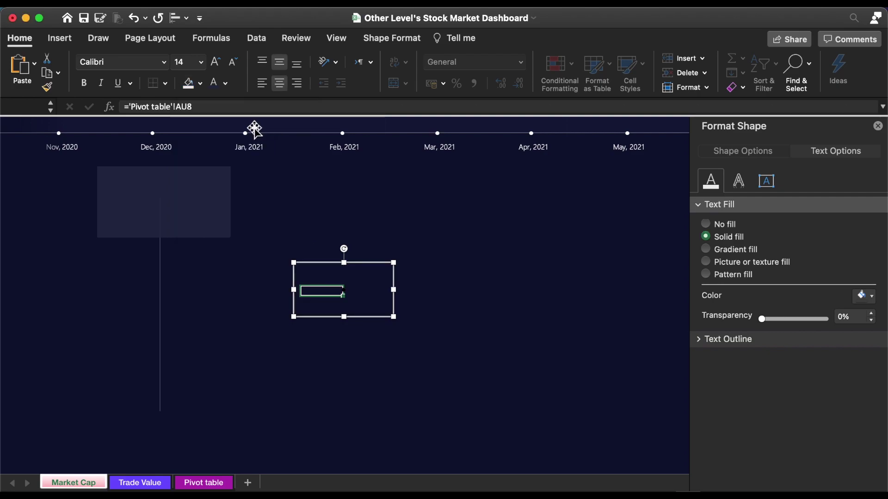
pyautogui.click(225, 83)
pyautogui.click(218, 146)
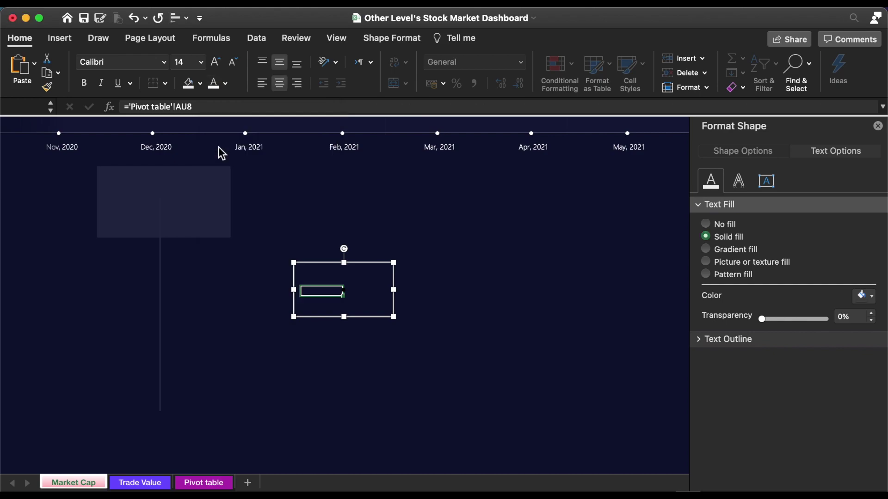
pyautogui.click(409, 322)
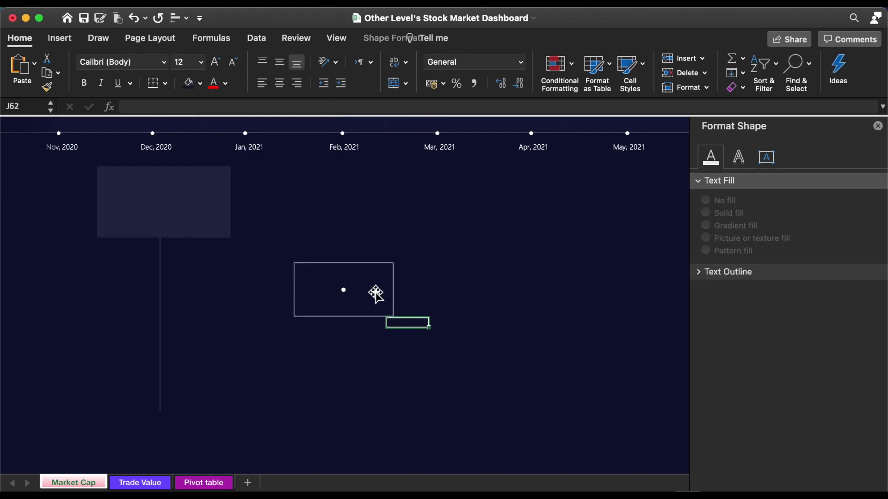
# - Remove the text box's outline and shrink it to a 0.5-inch square
pyautogui.click(366, 263)
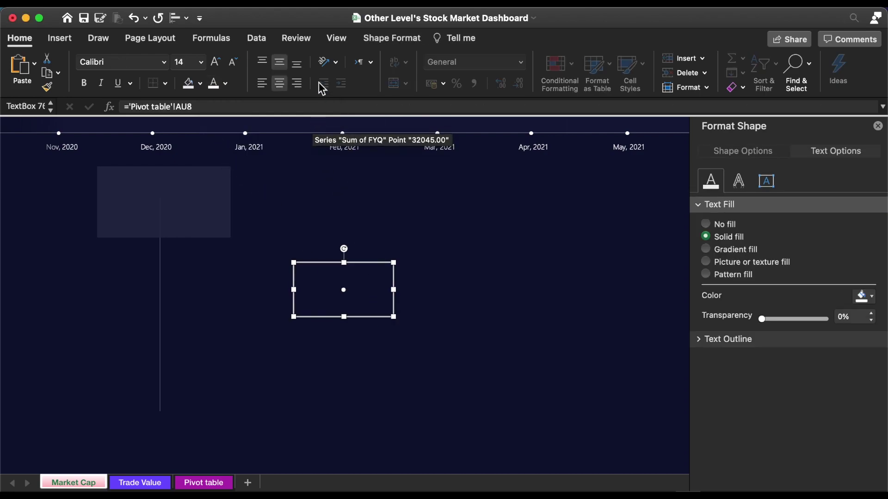
pyautogui.click(376, 37)
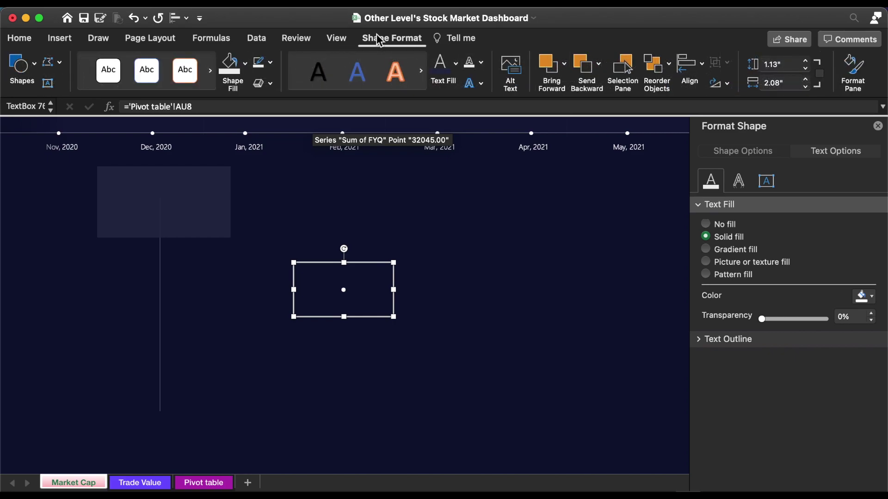
pyautogui.click(269, 68)
pyautogui.click(287, 102)
pyautogui.click(776, 64)
pyautogui.write('0.5')
pyautogui.press('Tab')
pyautogui.click(806, 87)
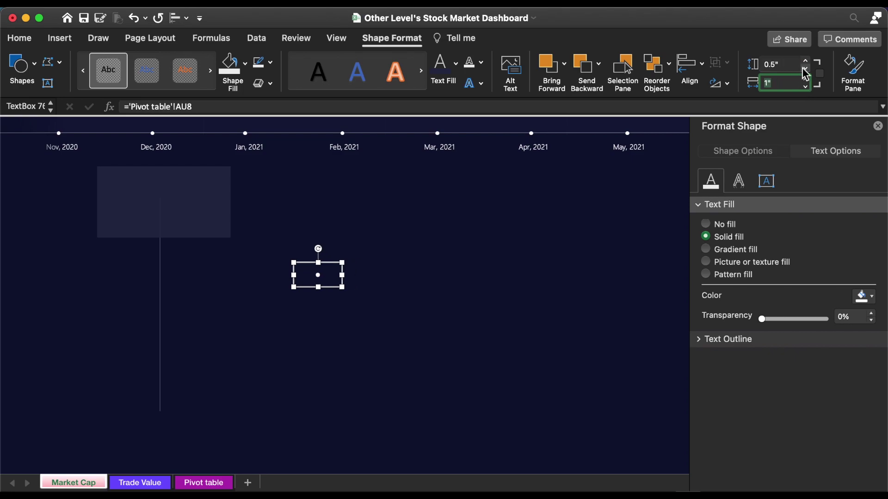
pyautogui.click(807, 86)
pyautogui.click(806, 87)
pyautogui.click(807, 87)
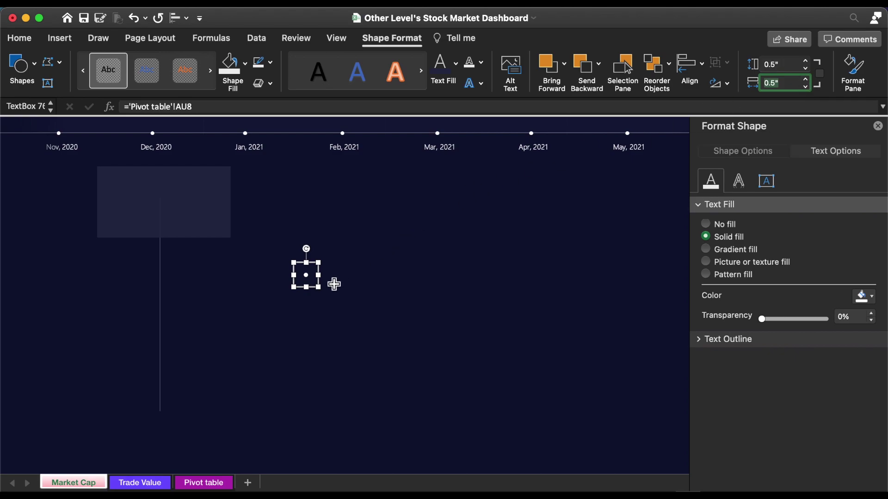
# - Move the dot box onto the vertical line, undoing the final downward move
pyautogui.click(19, 39)
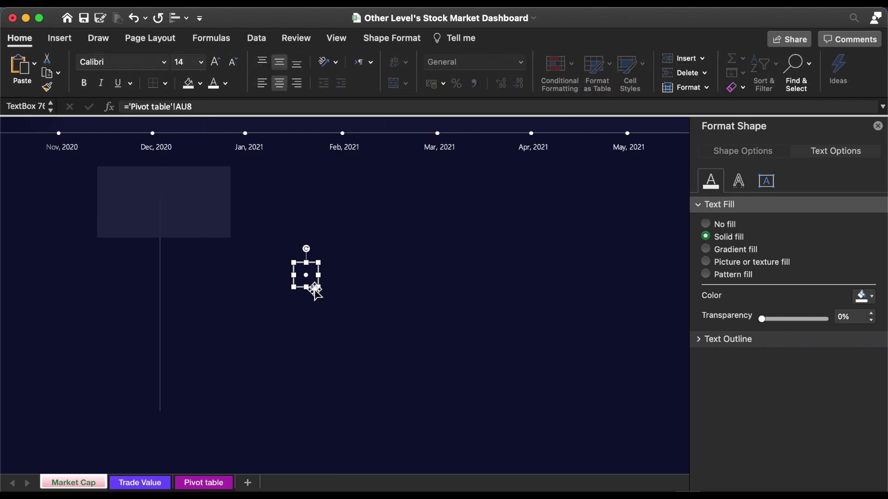
pyautogui.moveTo(315, 289); pyautogui.dragTo(169, 280)
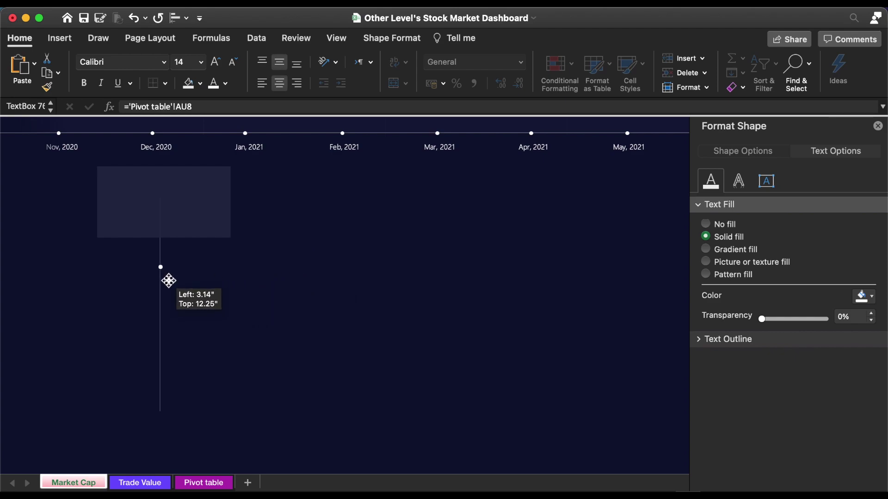
pyautogui.moveTo(170, 282)
pyautogui.mouseDown()
pyautogui.moveTo(178, 294)
pyautogui.moveTo(170, 338)
pyautogui.mouseUp()
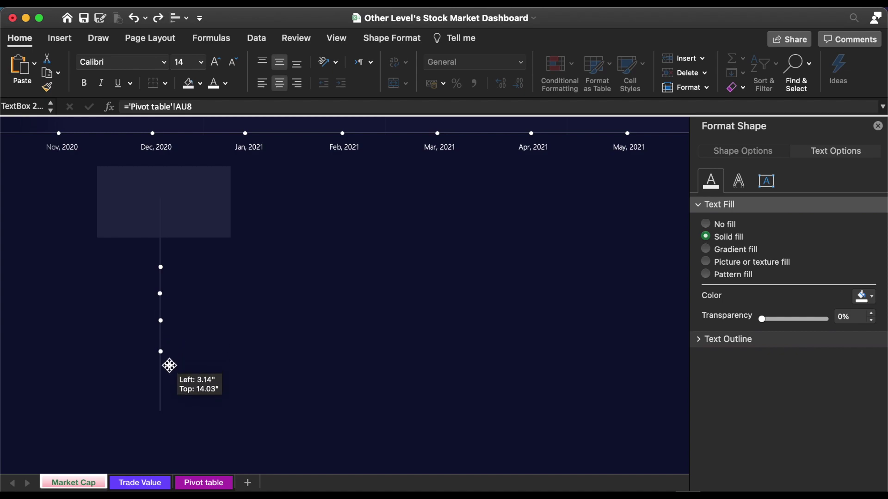
pyautogui.moveTo(170, 363); pyautogui.dragTo(275, 317)
pyautogui.press('super+z')
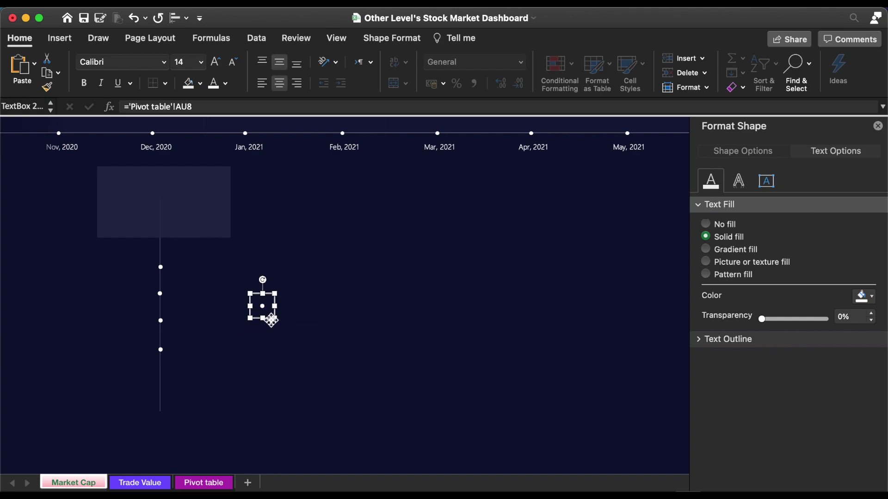
# - Make a larger, 77%-transparent copy of the right dot and centre it on the original dot
pyautogui.click(216, 65)
pyautogui.moveTo(762, 319); pyautogui.dragTo(821, 319)
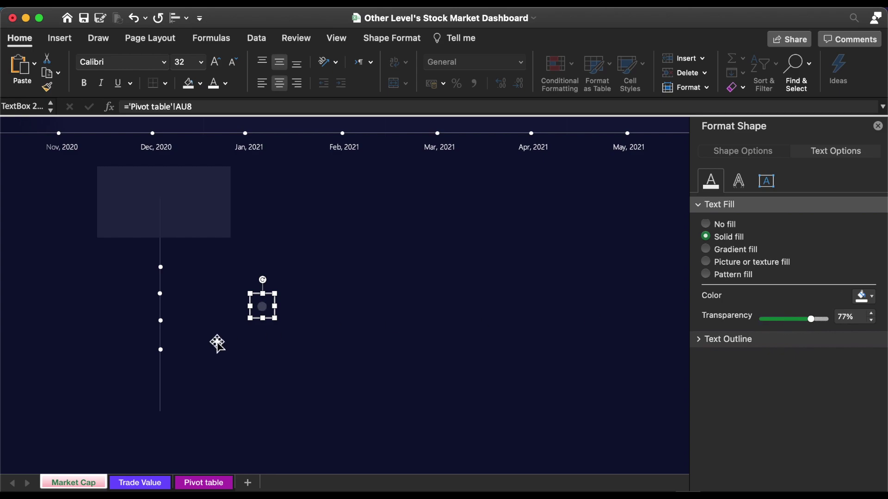
pyautogui.moveTo(271, 318); pyautogui.dragTo(218, 336)
pyautogui.scroll(3, 241, 305)
pyautogui.keyDown('shift'); pyautogui.click(238, 304); pyautogui.keyUp('shift')
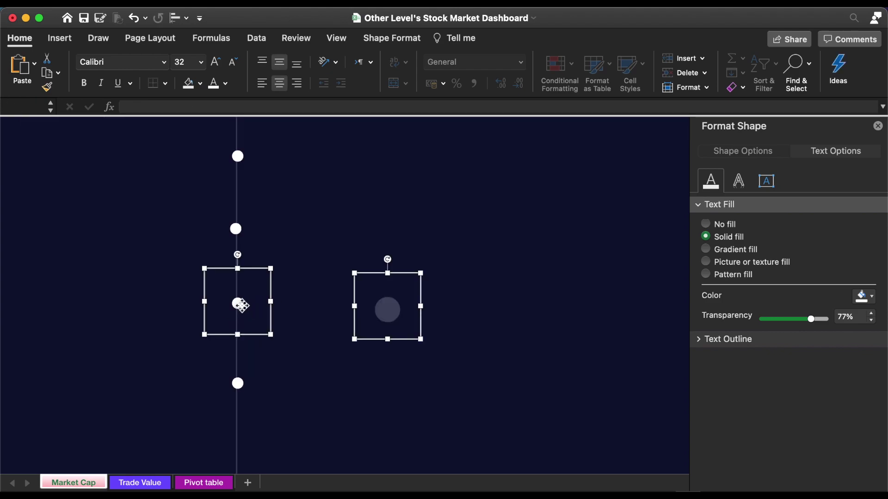
pyautogui.click(178, 22)
pyautogui.click(218, 63)
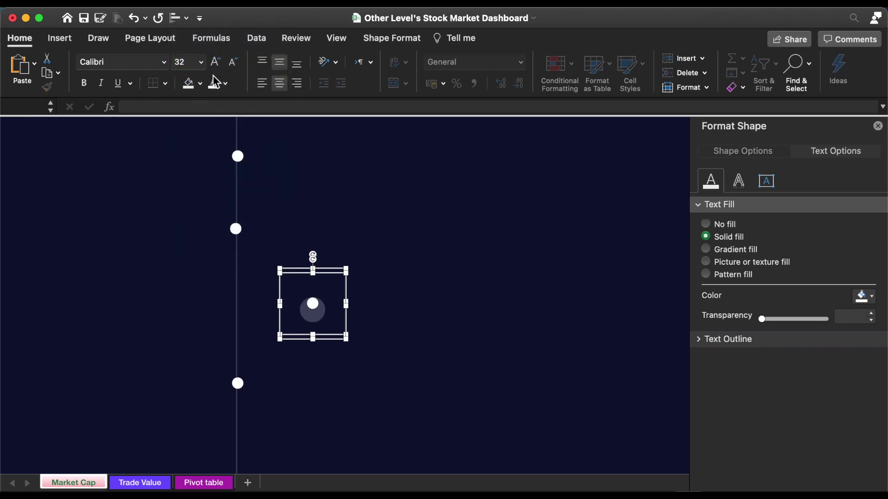
pyautogui.click(184, 20)
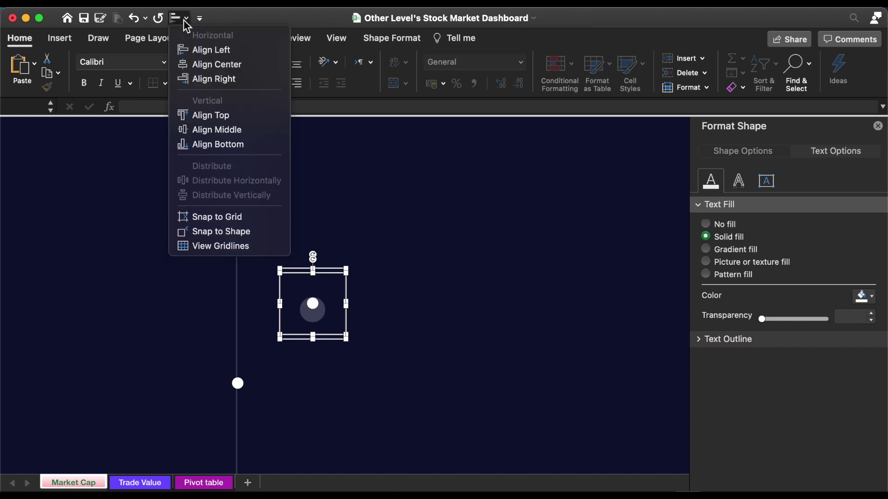
pyautogui.click(211, 132)
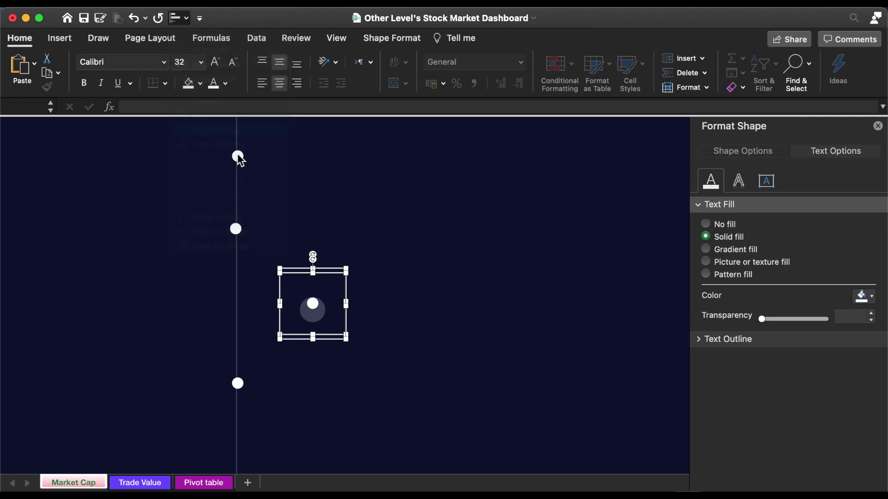
# - Group the two dots, then undo back to separate shapes with Cmd+Z
pyautogui.rightClick(331, 275)
pyautogui.moveTo(351, 331)
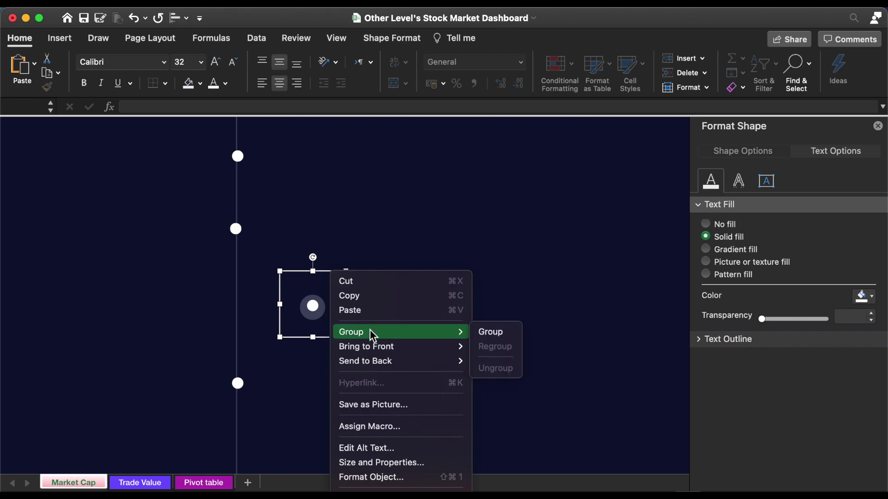
pyautogui.click(494, 334)
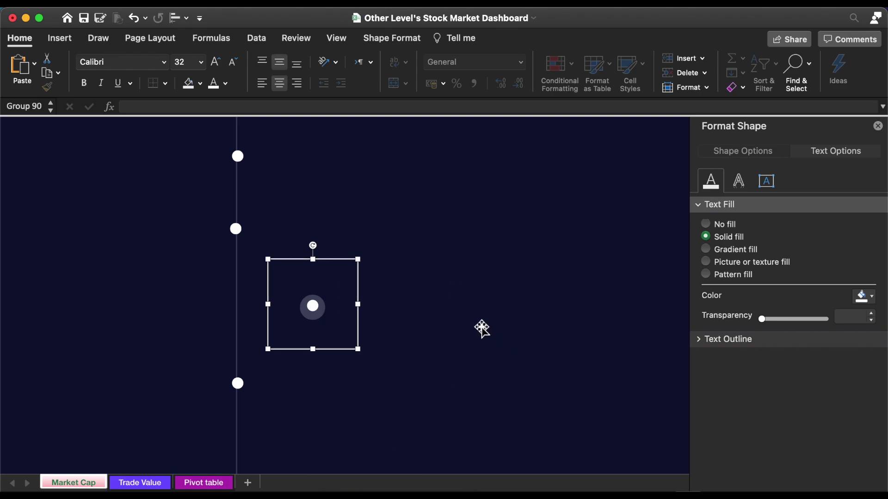
pyautogui.click(323, 281)
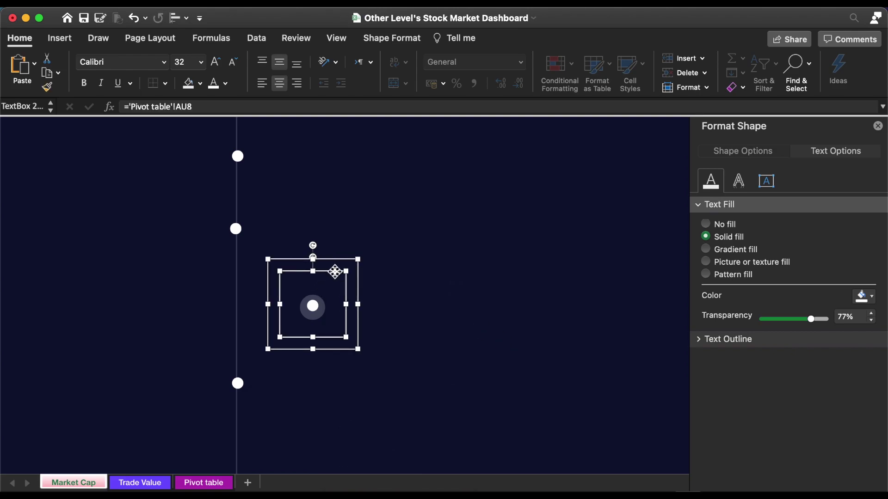
pyautogui.press('super+z')
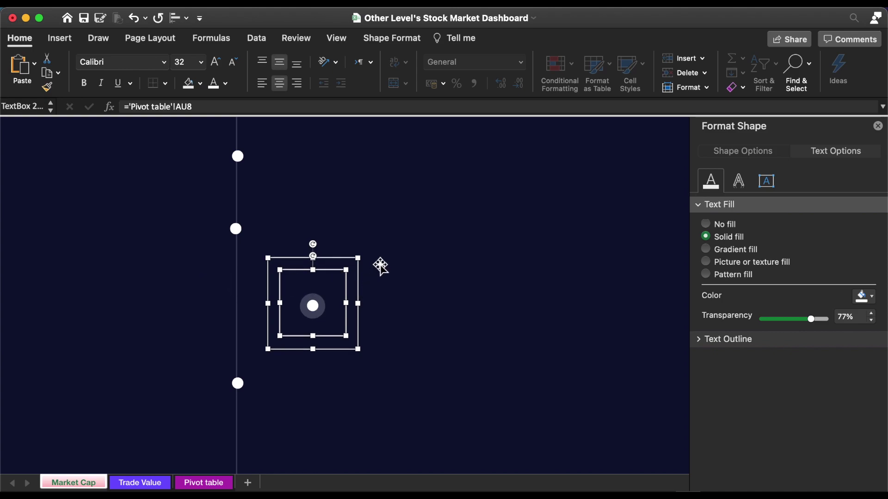
pyautogui.click(354, 256)
pyautogui.press('super+z')
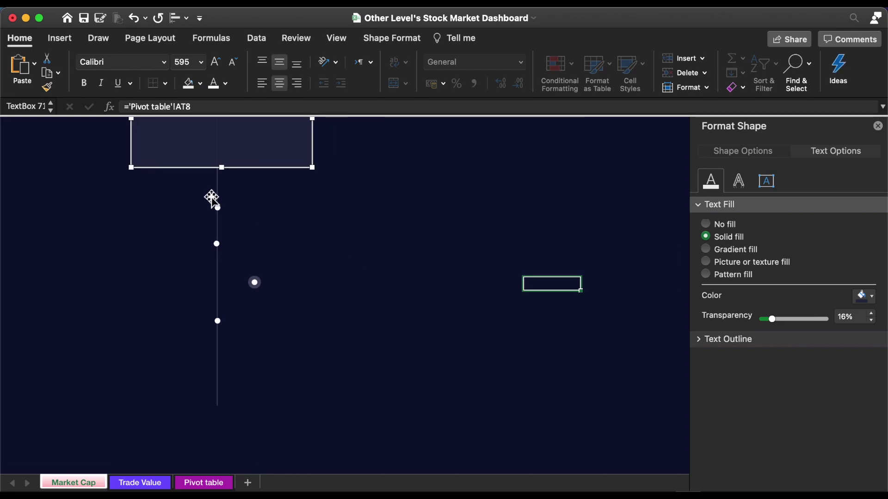
# - Select the marker boxes and vertical line and Align Center them on one vertical axis
pyautogui.click(222, 212)
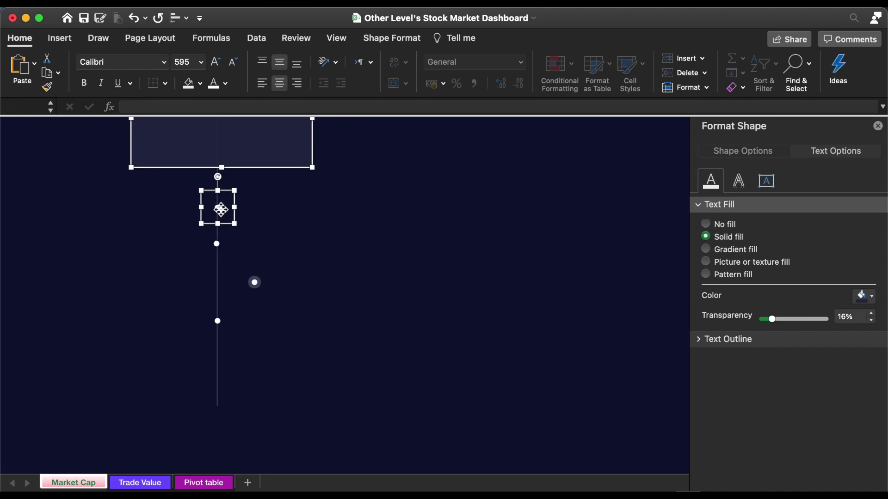
pyautogui.keyDown('shift'); pyautogui.click(217, 243); pyautogui.keyUp('shift')
pyautogui.keyDown('shift'); pyautogui.click(221, 315); pyautogui.keyUp('shift')
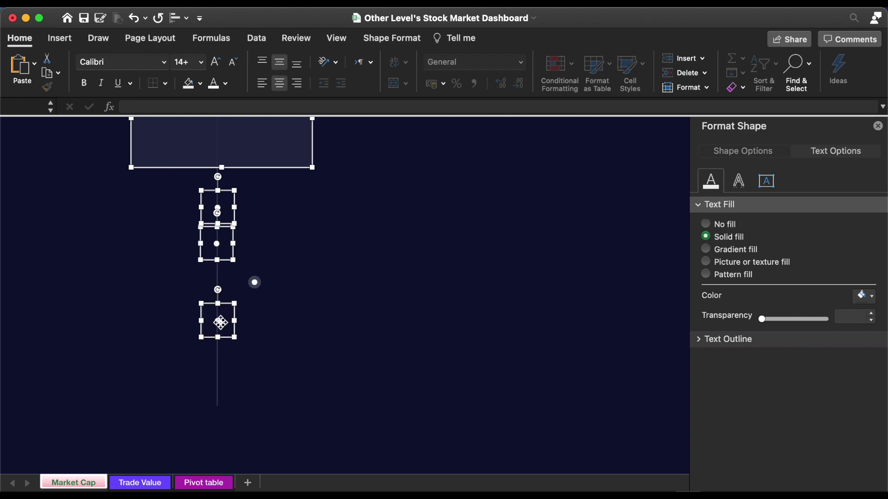
pyautogui.keyDown('shift'); pyautogui.click(255, 282); pyautogui.keyUp('shift')
pyautogui.scroll(-2, 254, 282)
pyautogui.keyDown('shift'); pyautogui.click(149, 458); pyautogui.keyUp('shift')
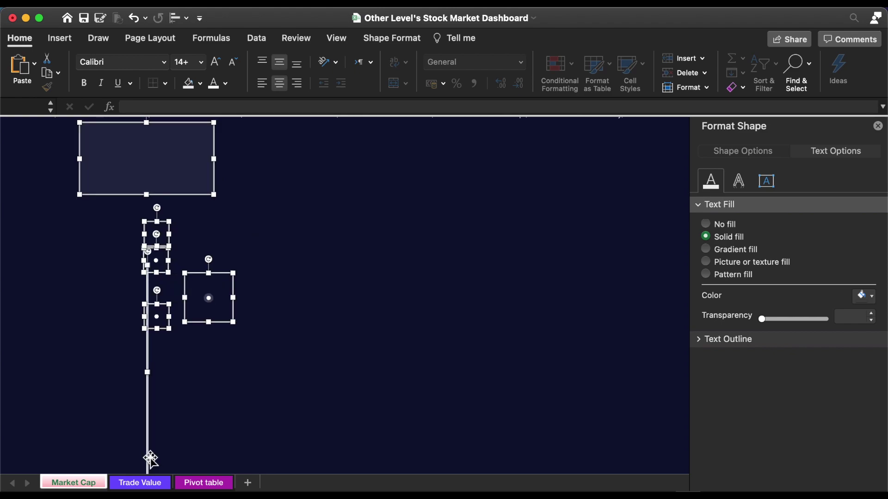
pyautogui.rightClick(151, 459)
pyautogui.click(186, 19)
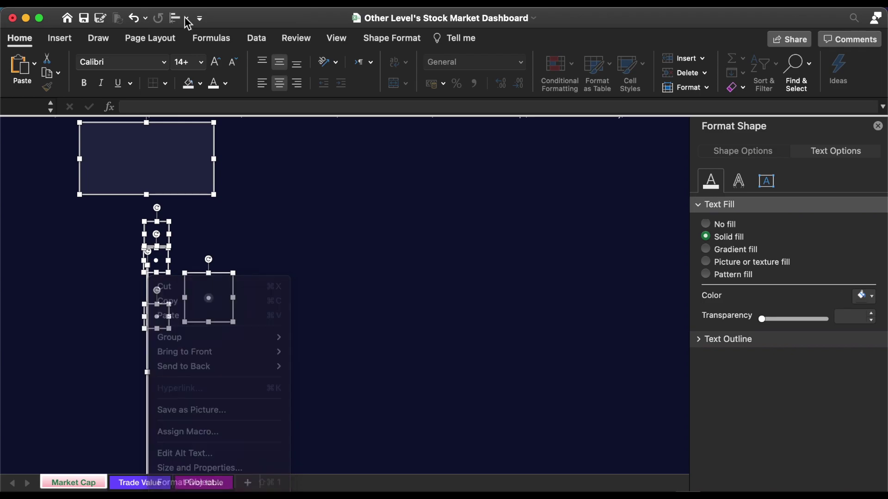
pyautogui.click(186, 21)
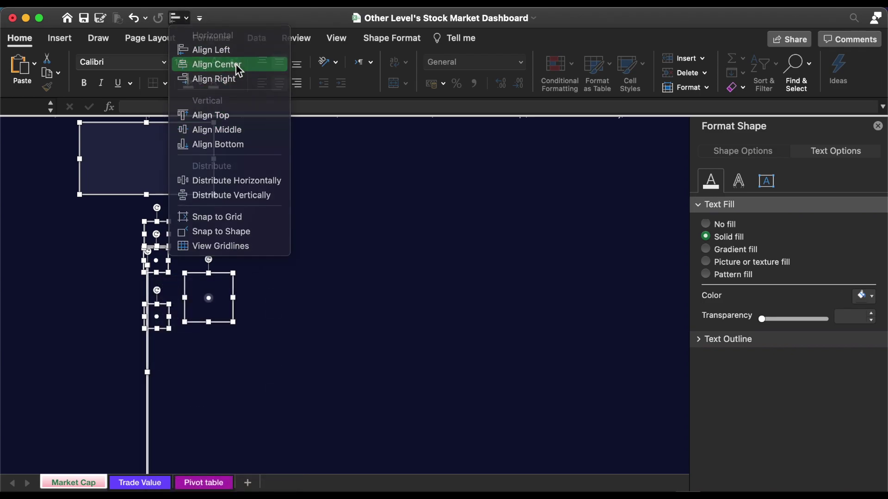
pyautogui.click(233, 66)
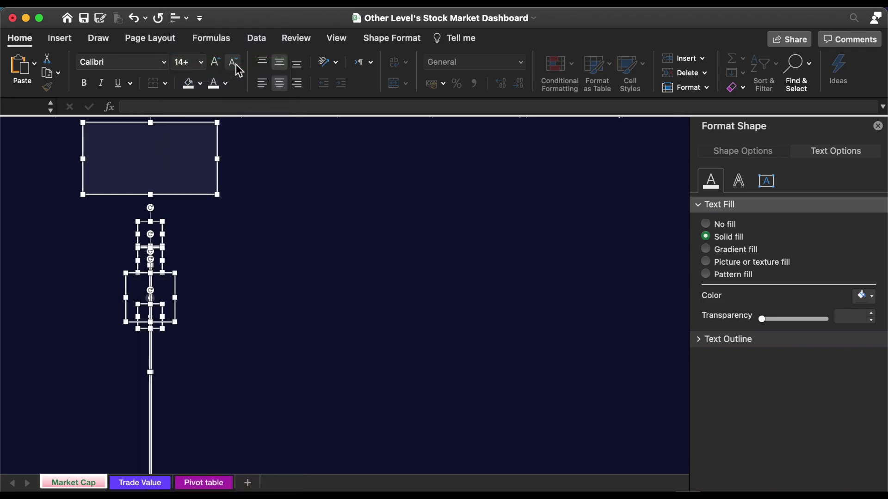
# - Group the aligned shapes and move the group right and down
pyautogui.rightClick(197, 160)
pyautogui.moveTo(263, 216)
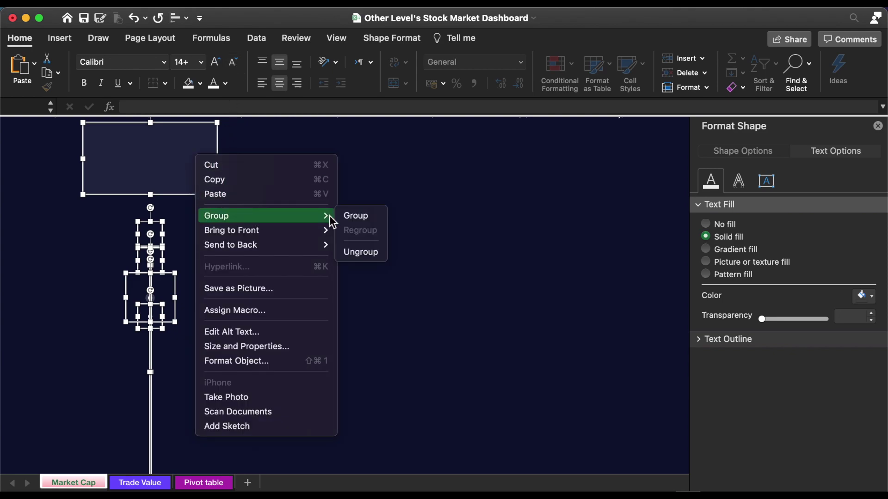
pyautogui.click(355, 216)
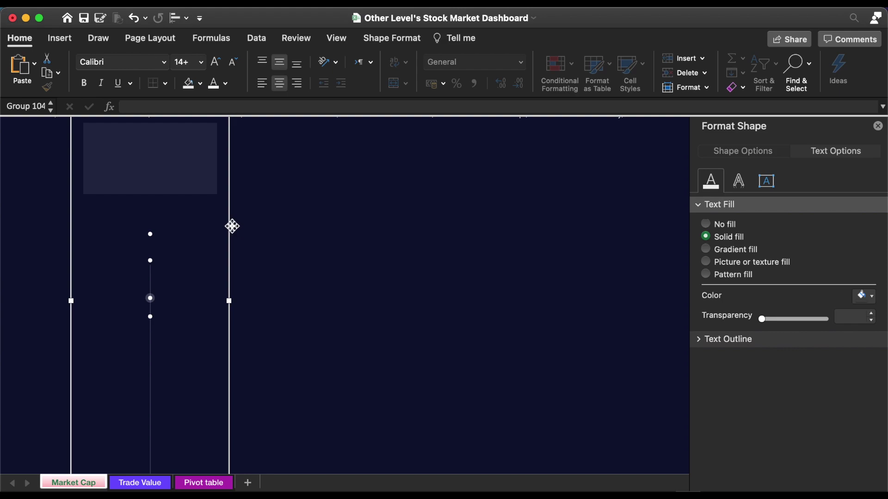
pyautogui.moveTo(232, 226); pyautogui.dragTo(367, 247)
# - Move the detail box and each marker dot lower down the vertical line
pyautogui.click(287, 393)
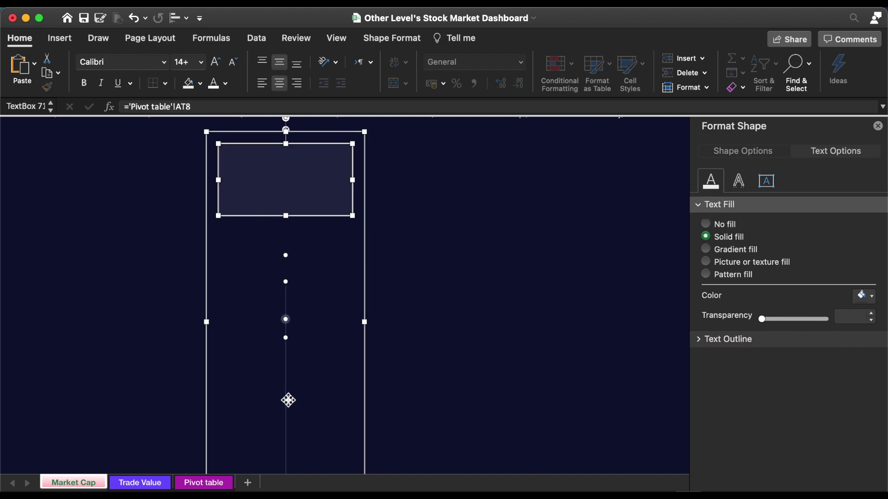
pyautogui.moveTo(314, 181); pyautogui.dragTo(317, 258)
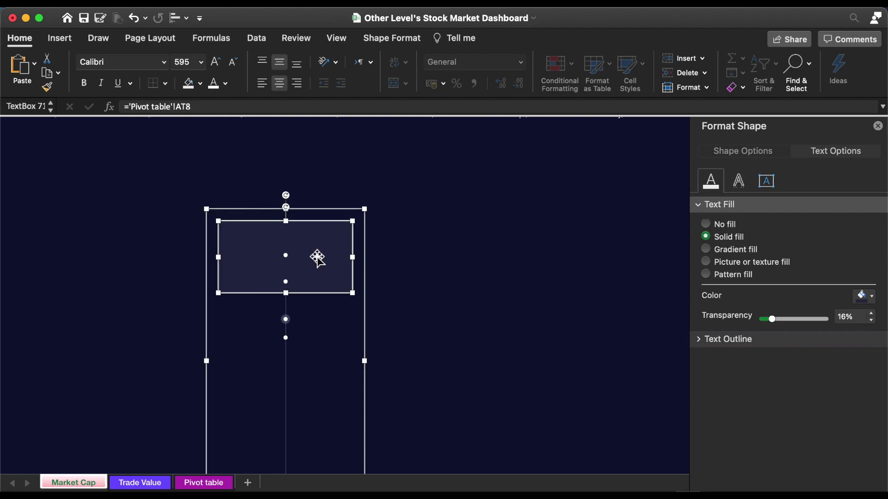
pyautogui.scroll(-5, 317, 257)
pyautogui.click(285, 244)
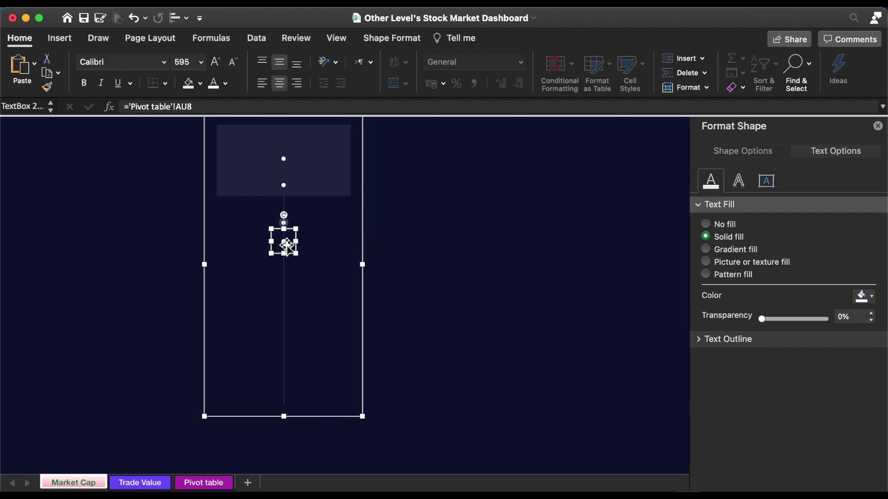
pyautogui.moveTo(286, 246); pyautogui.dragTo(295, 364)
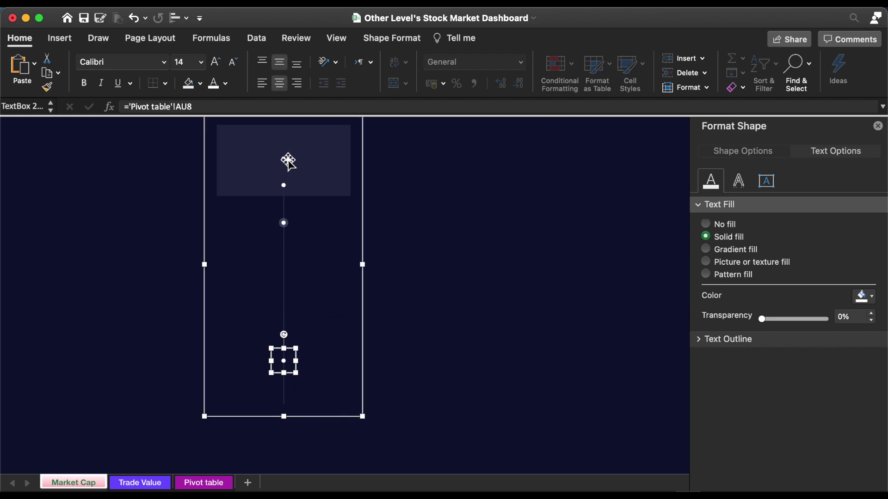
pyautogui.click(288, 162)
pyautogui.moveTo(288, 160); pyautogui.dragTo(288, 329)
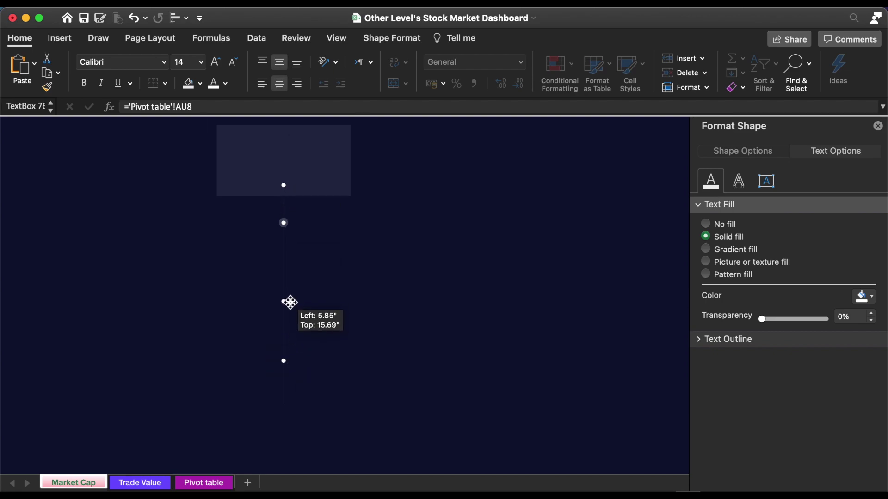
pyautogui.click(285, 185)
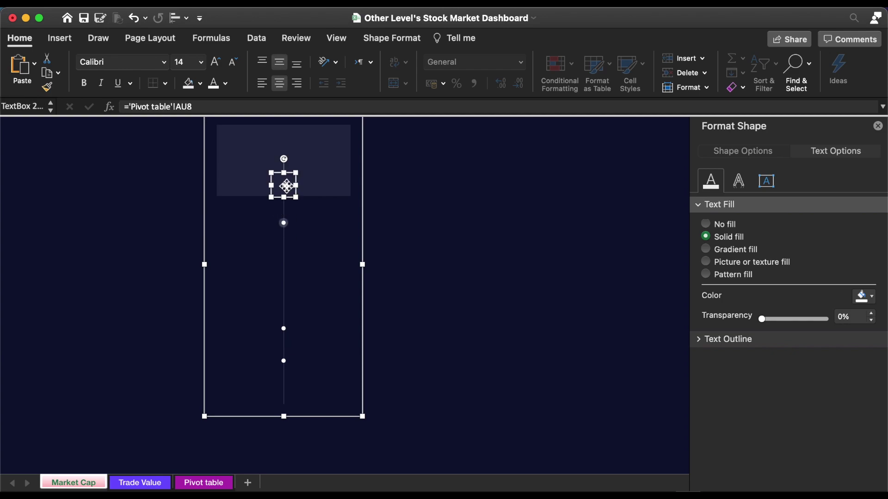
pyautogui.moveTo(290, 188)
pyautogui.mouseDown()
pyautogui.moveTo(290, 268)
pyautogui.moveTo(287, 223)
pyautogui.mouseUp()
pyautogui.click(294, 233)
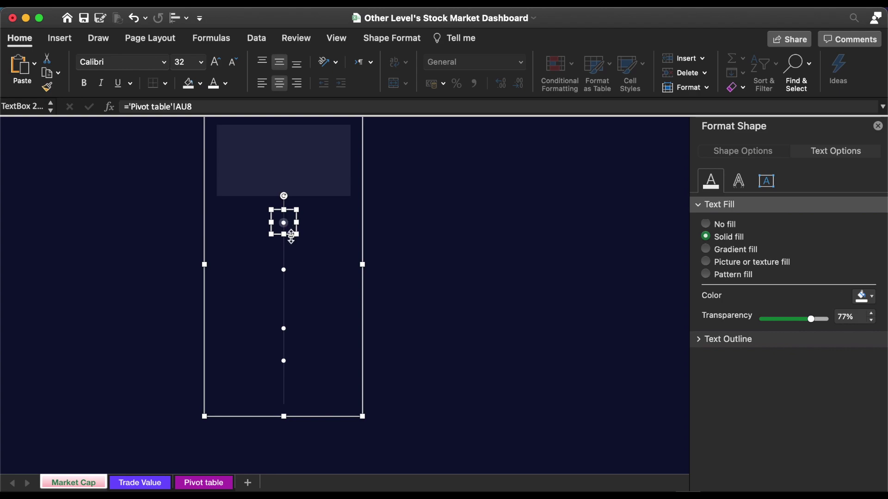
pyautogui.moveTo(290, 236); pyautogui.dragTo(298, 314)
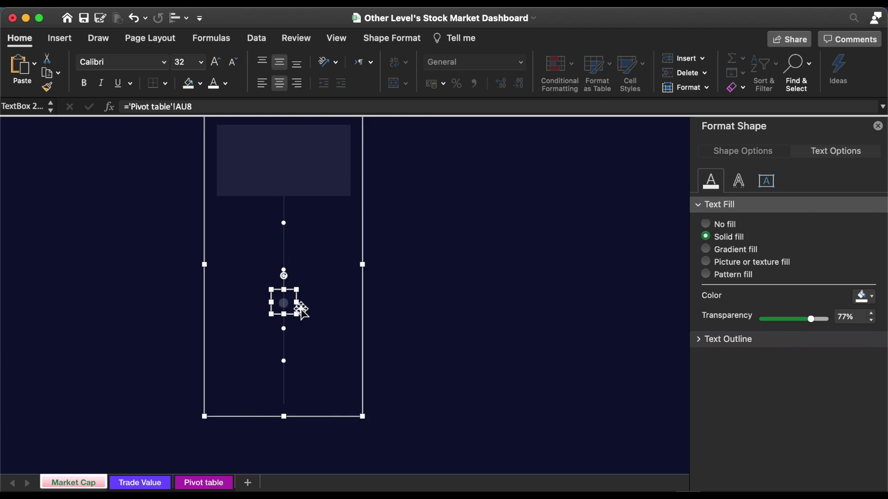
pyautogui.click(288, 226)
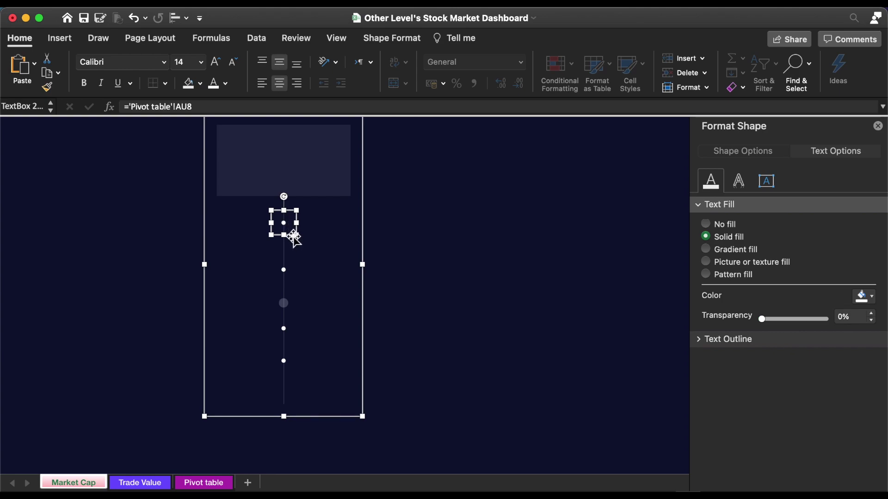
pyautogui.moveTo(293, 226); pyautogui.dragTo(297, 317)
pyautogui.click(435, 312)
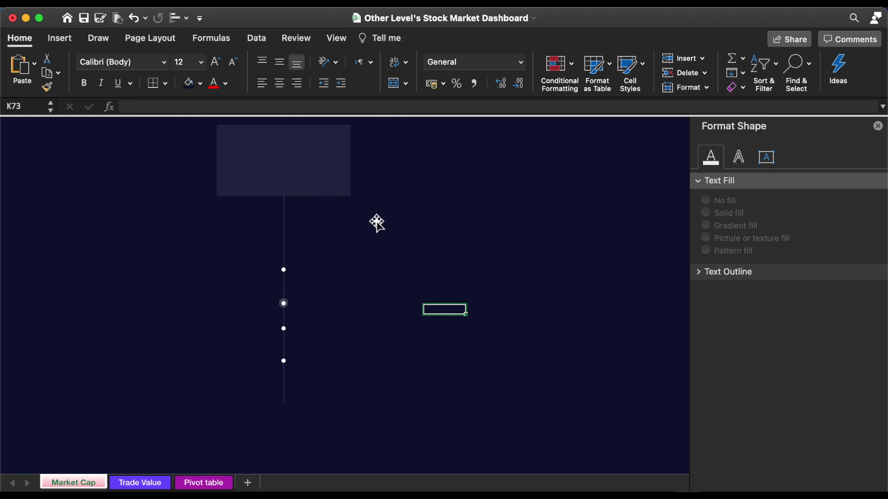
# - Place the whole detail-box group beneath the Dec, 2020 timeline point
pyautogui.scroll(2, 376, 222)
pyautogui.scroll(1, 377, 222)
pyautogui.scroll(3, 377, 222)
pyautogui.scroll(-1, 376, 223)
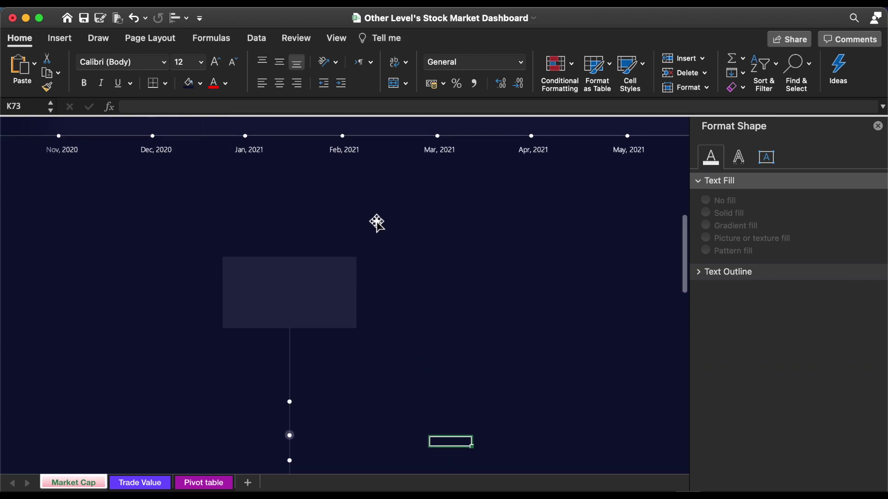
pyautogui.scroll(-1, 376, 222)
pyautogui.click(342, 242)
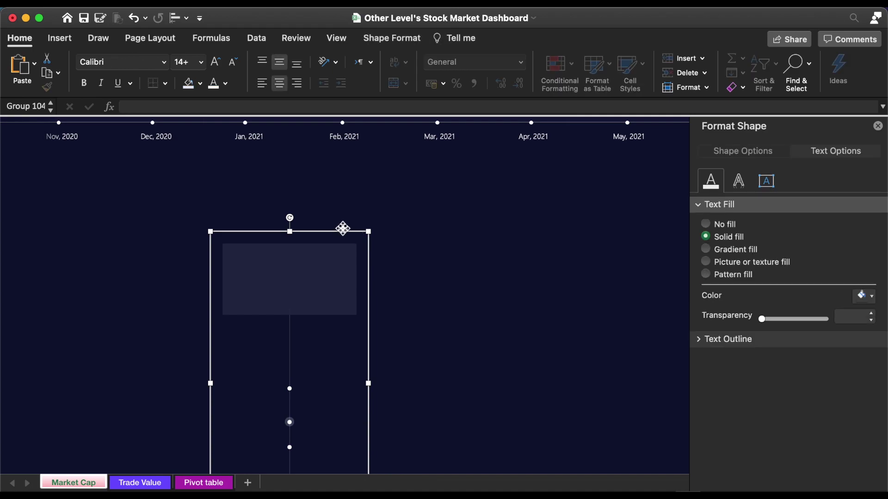
pyautogui.moveTo(340, 228); pyautogui.dragTo(245, 160)
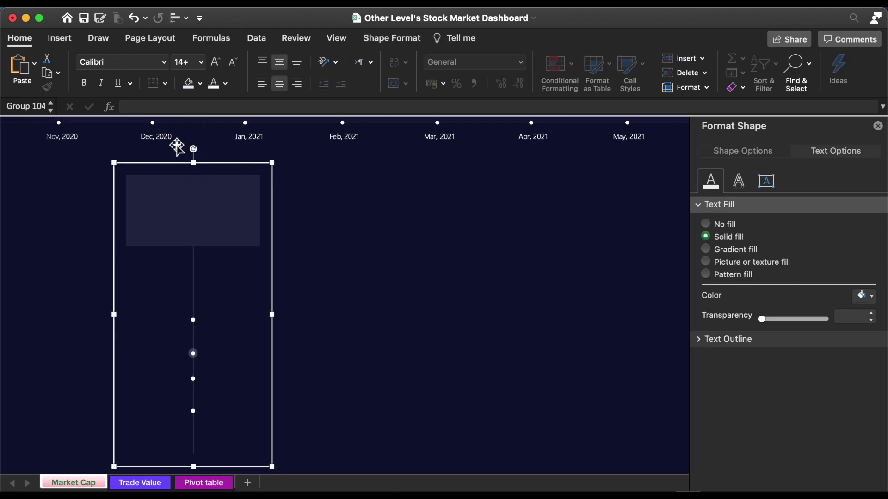
pyautogui.click(386, 250)
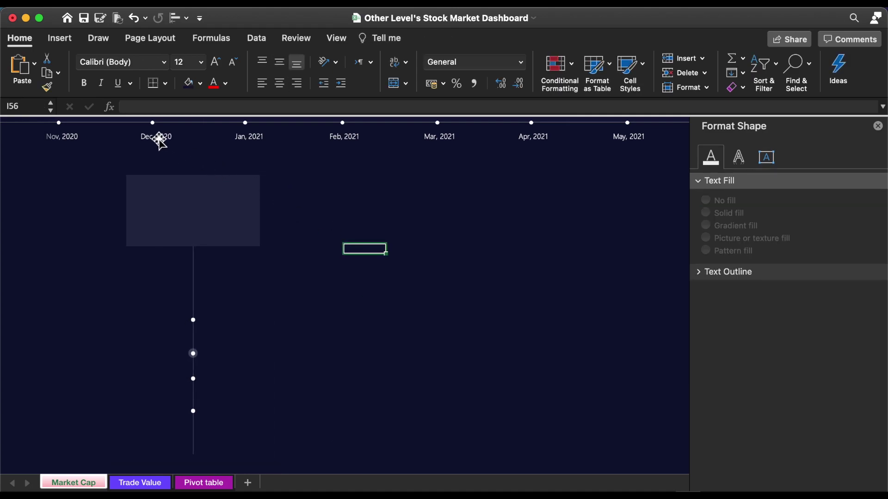
pyautogui.press('super+z')
# - Draw a text box linked to ='Pivot table'!AV8 so it shows Price (USD):
pyautogui.click(67, 45)
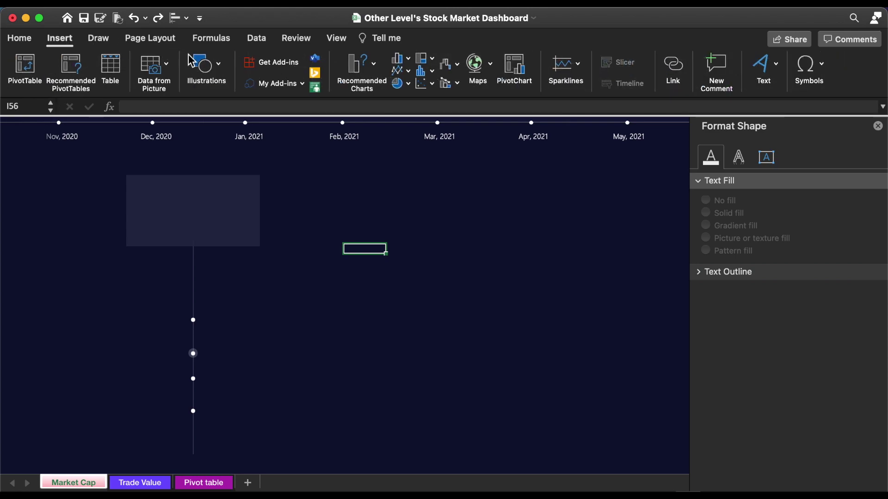
pyautogui.click(206, 69)
pyautogui.click(157, 106)
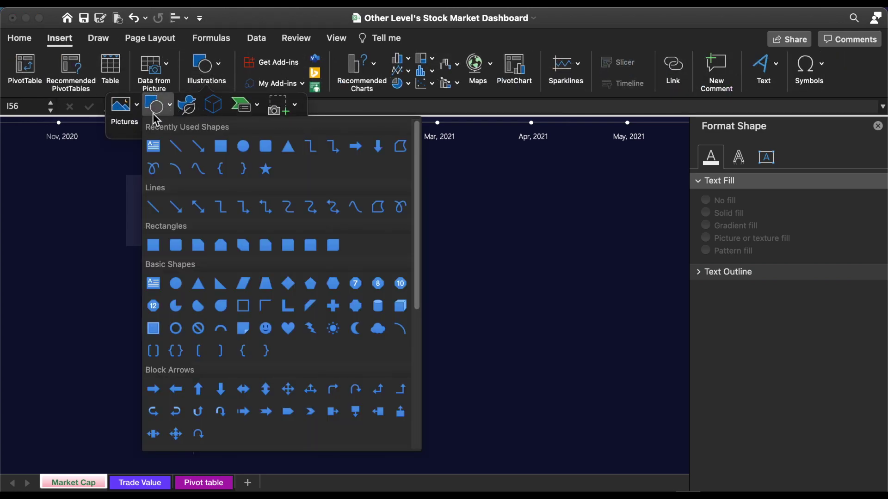
pyautogui.click(153, 147)
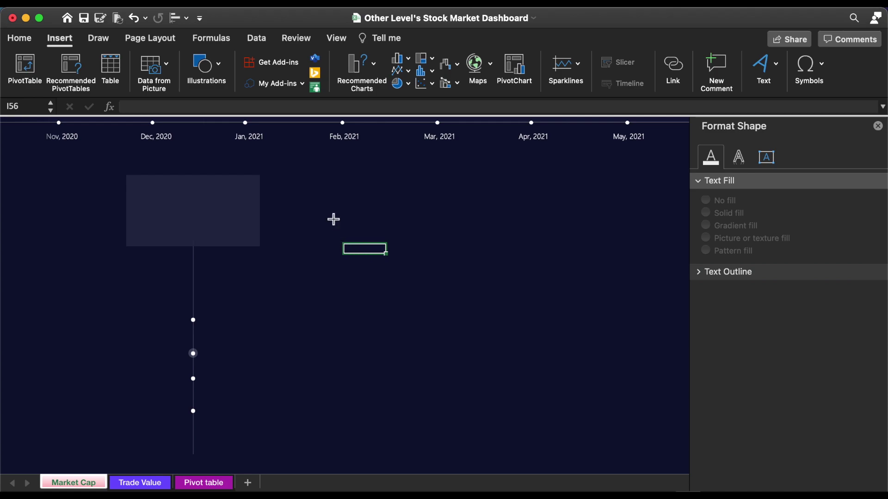
pyautogui.moveTo(331, 217); pyautogui.dragTo(429, 277)
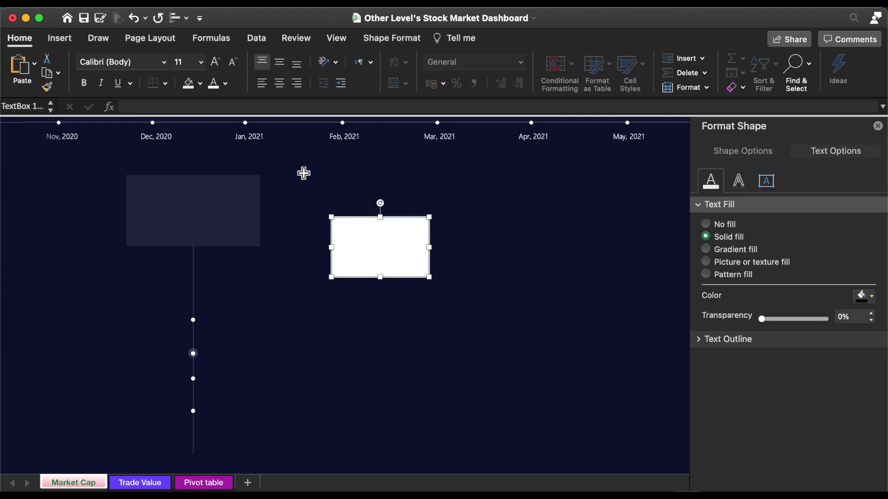
pyautogui.click(271, 107)
pyautogui.write('=')
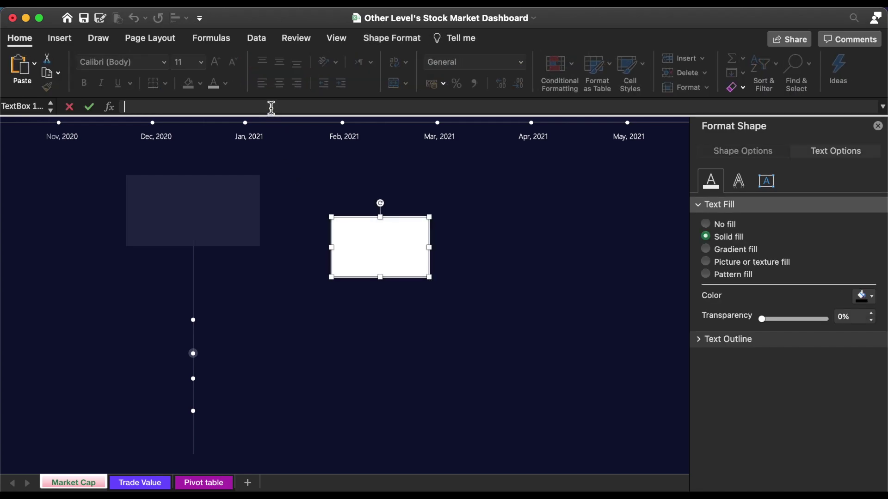
pyautogui.click(207, 484)
pyautogui.click(225, 227)
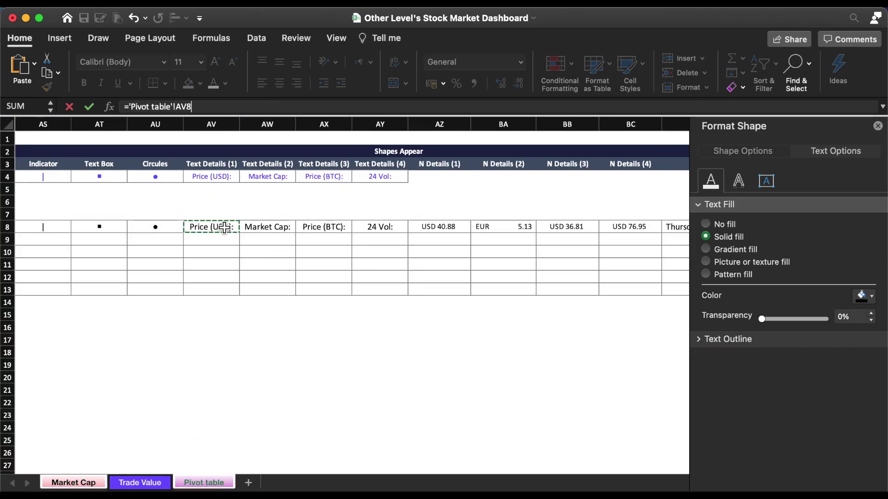
pyautogui.press('Return')
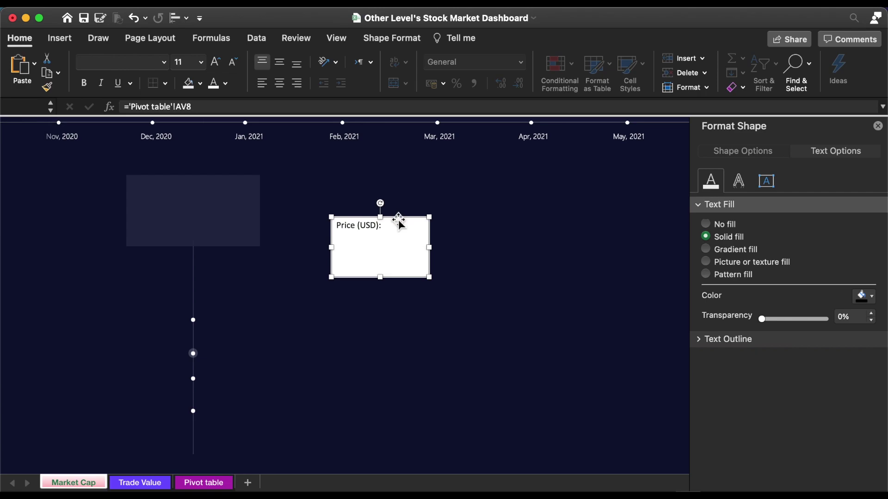
# - Give the Price (USD): box no fill and E9EAEC text, and move it up-left
pyautogui.click(200, 84)
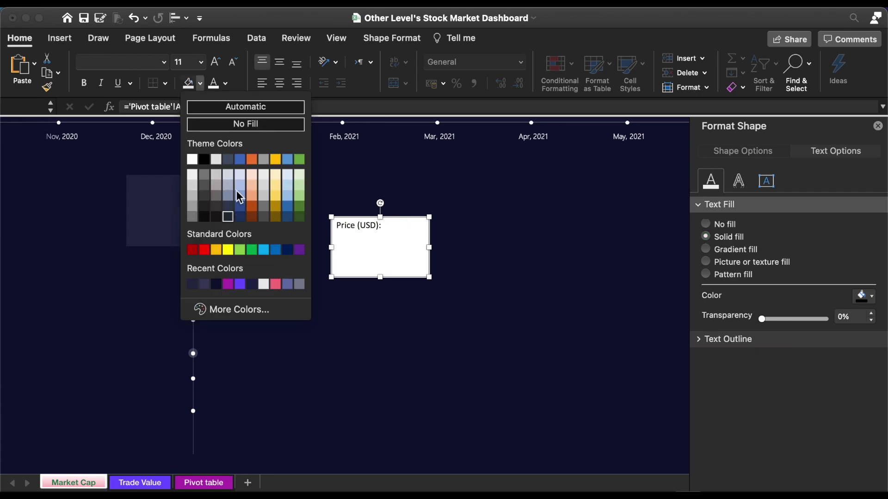
pyautogui.click(254, 124)
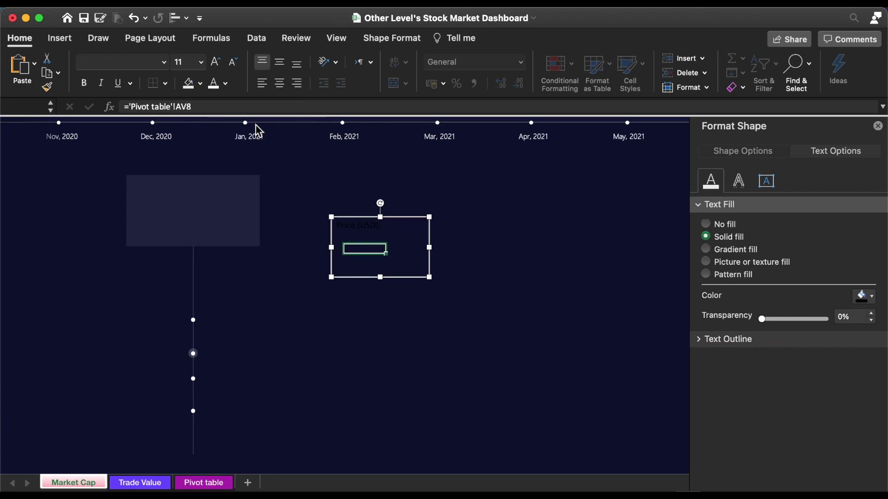
pyautogui.click(225, 84)
pyautogui.click(256, 293)
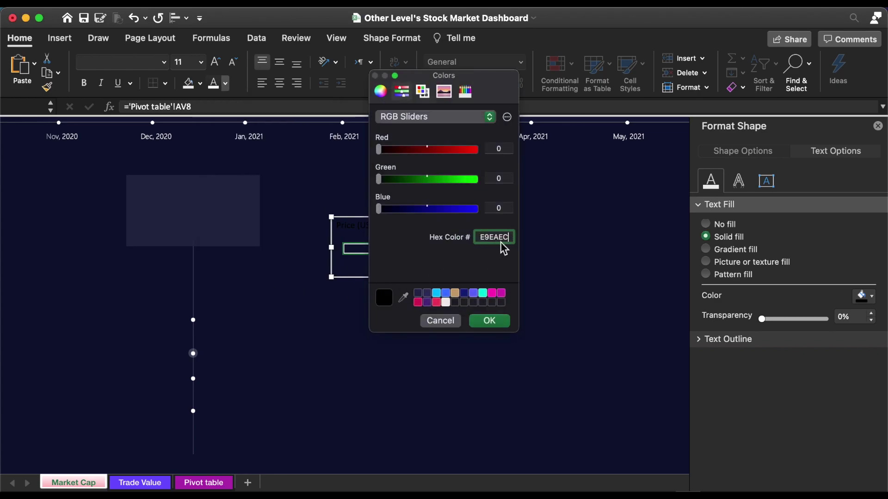
pyautogui.click(489, 321)
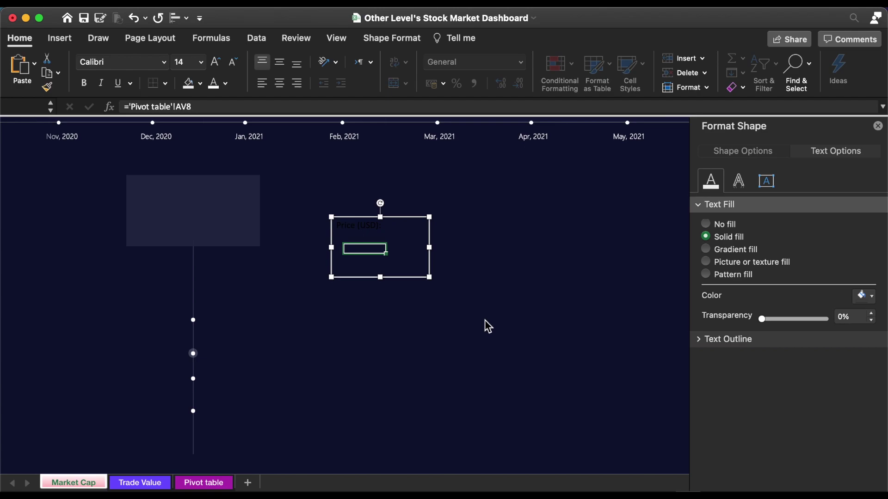
pyautogui.moveTo(401, 220); pyautogui.dragTo(376, 192)
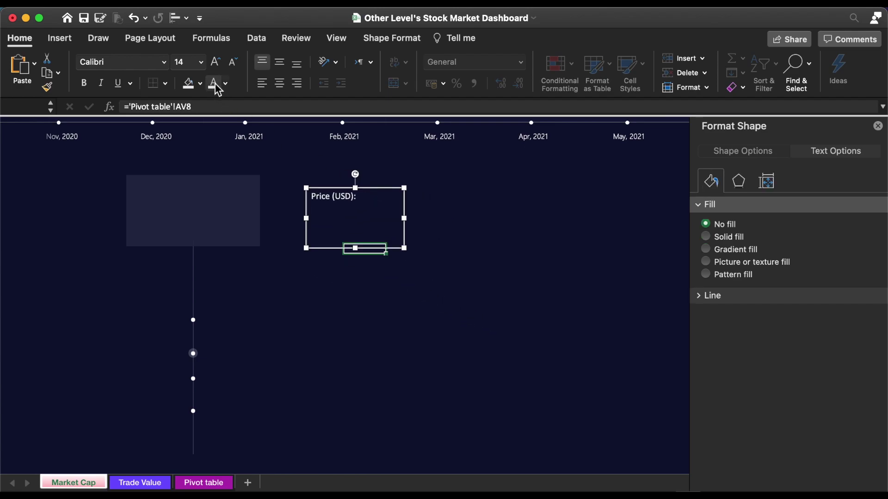
# - Remove the outline from the Price (USD): text box
pyautogui.click(388, 270)
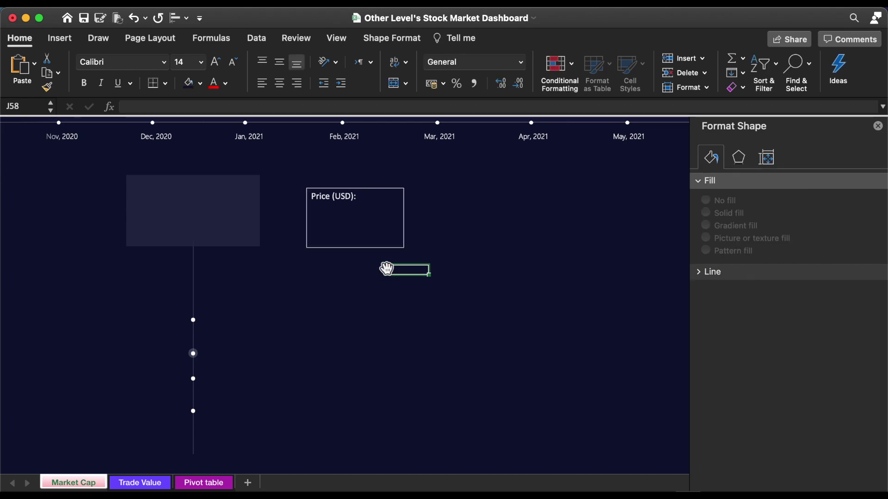
pyautogui.click(376, 188)
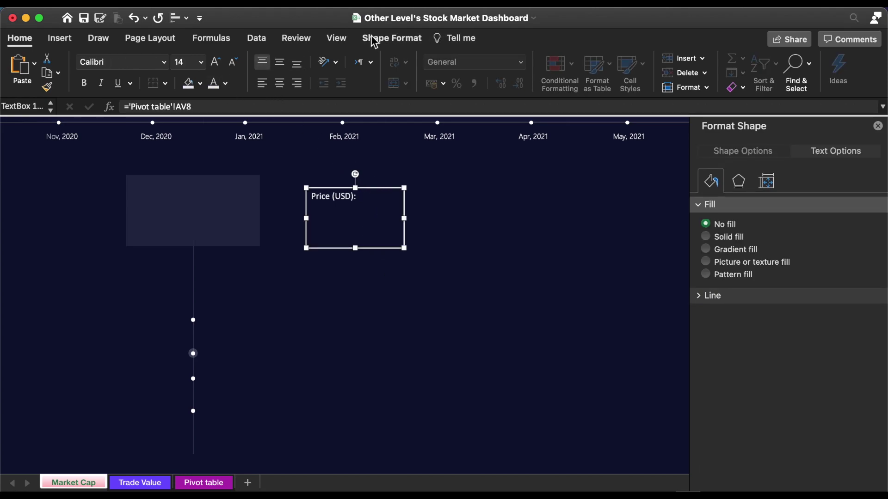
pyautogui.click(376, 39)
pyautogui.click(270, 62)
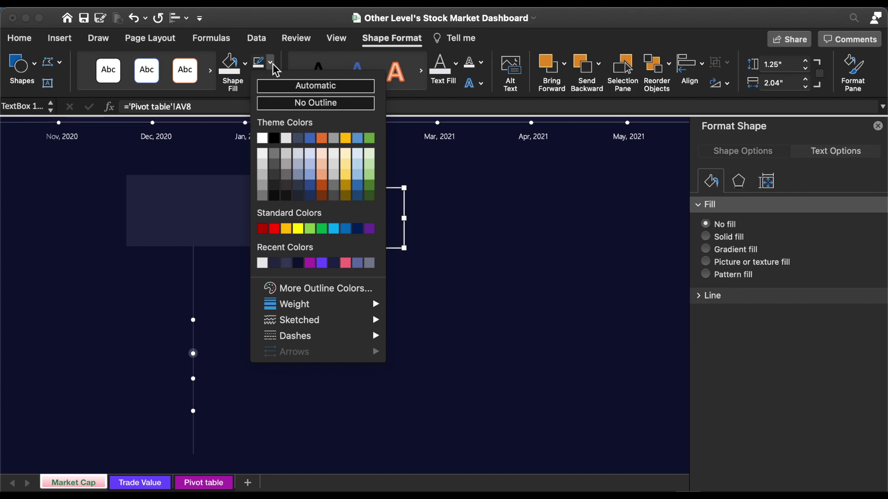
pyautogui.click(291, 102)
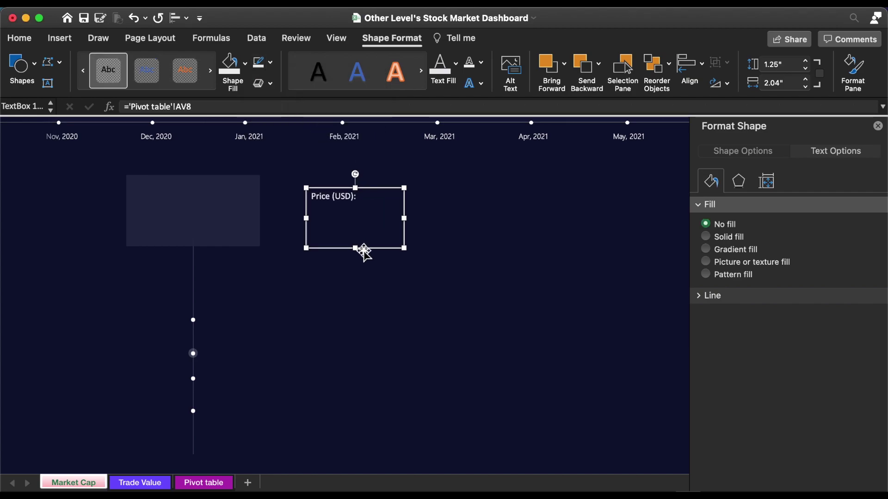
# - Shrink the box to 0.4" tall and stack its four copies evenly
pyautogui.moveTo(363, 248)
pyautogui.mouseDown()
pyautogui.moveTo(390, 208)
pyautogui.moveTo(368, 202)
pyautogui.moveTo(368, 277)
pyautogui.mouseUp()
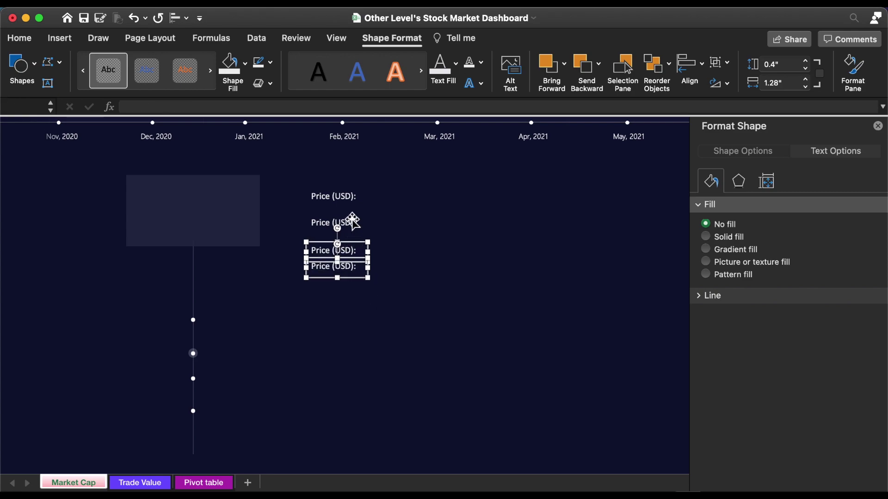
pyautogui.moveTo(353, 224); pyautogui.dragTo(355, 236)
pyautogui.moveTo(354, 197); pyautogui.dragTo(355, 221)
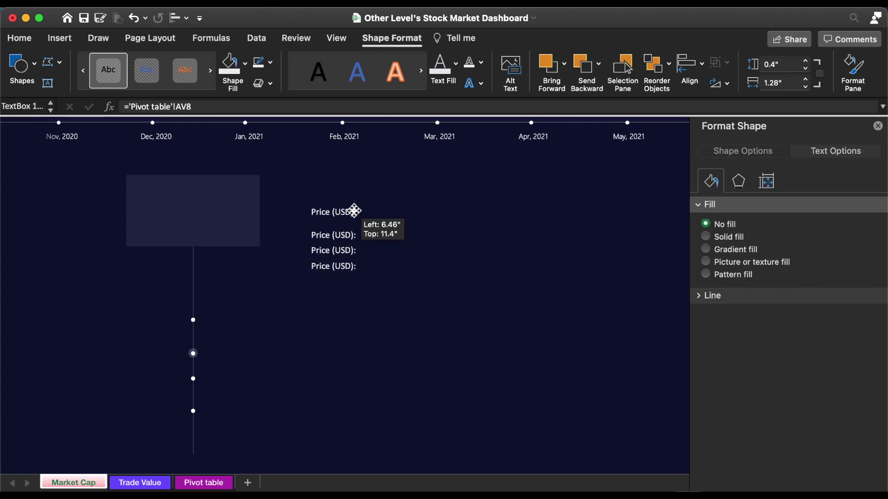
pyautogui.click(353, 234)
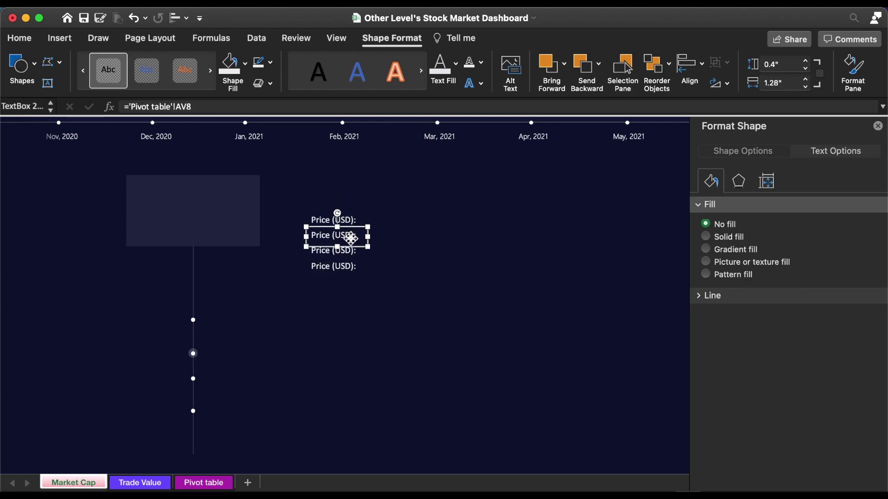
# - Link the second and third boxes to Market Cap: (AW8) and Price (BTC): (AX8)
pyautogui.tripleClick(217, 106)
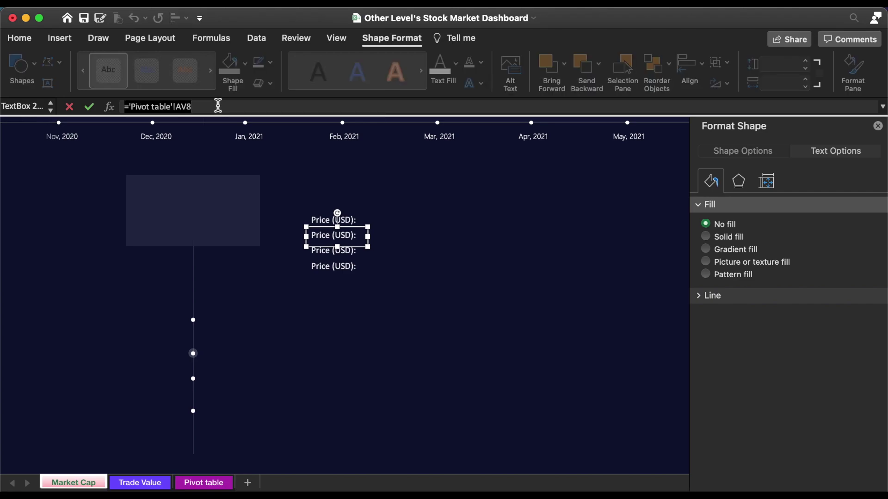
pyautogui.write('=')
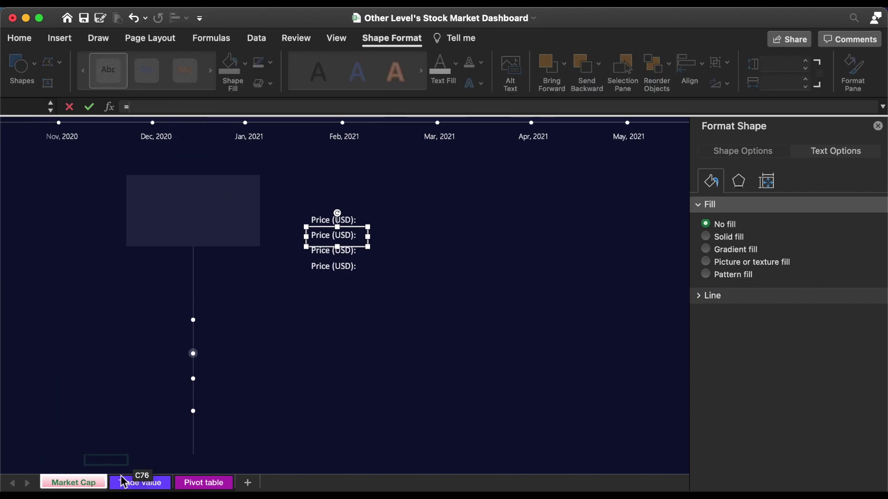
pyautogui.click(202, 483)
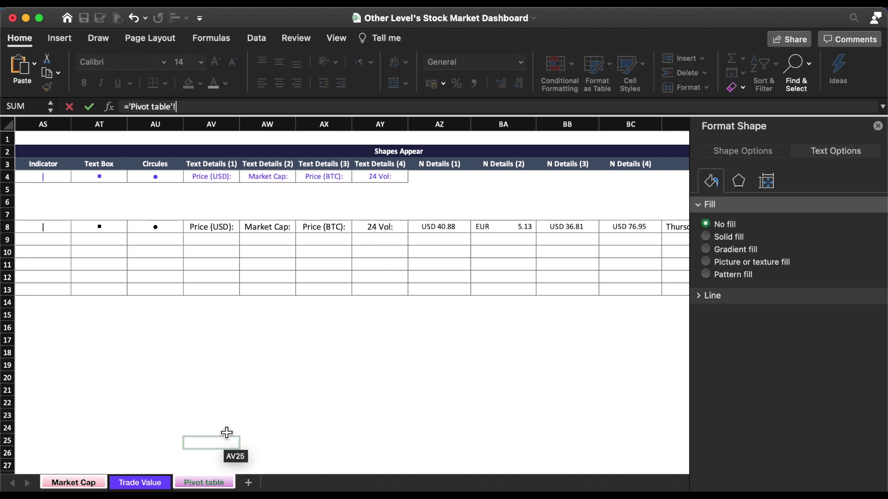
pyautogui.click(270, 229)
pyautogui.press('Return')
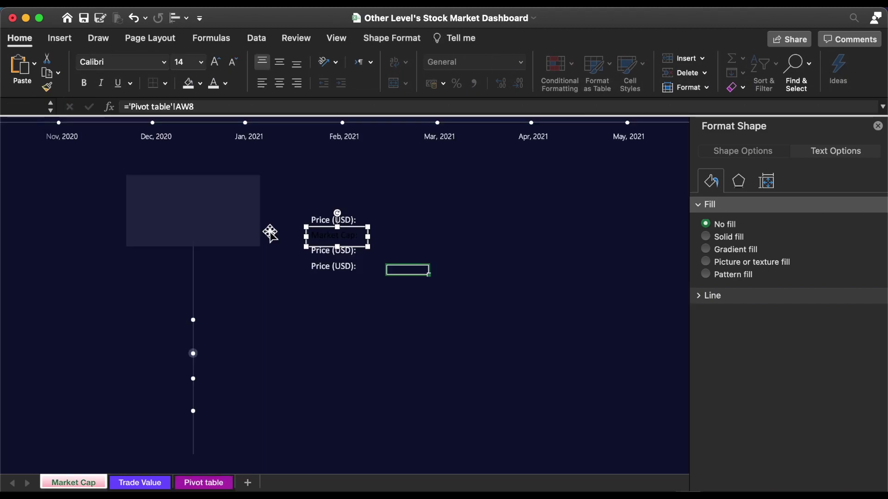
pyautogui.click(353, 254)
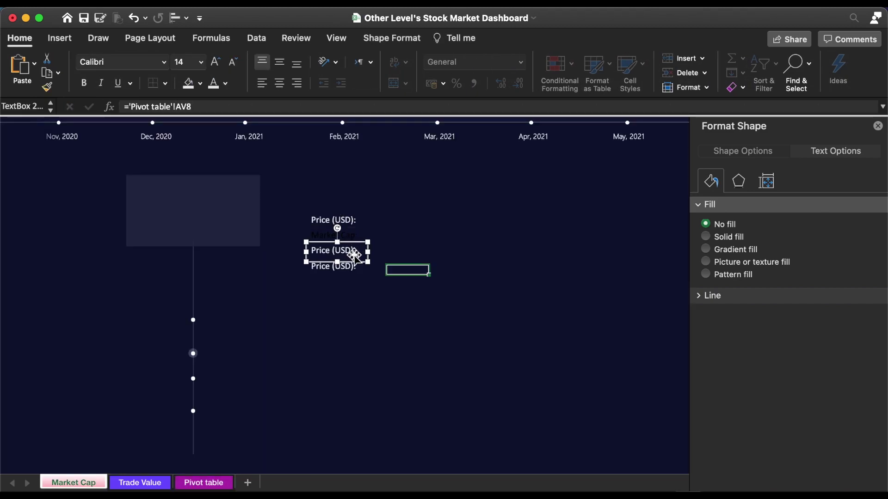
pyautogui.moveTo(192, 107); pyautogui.dragTo(119, 107)
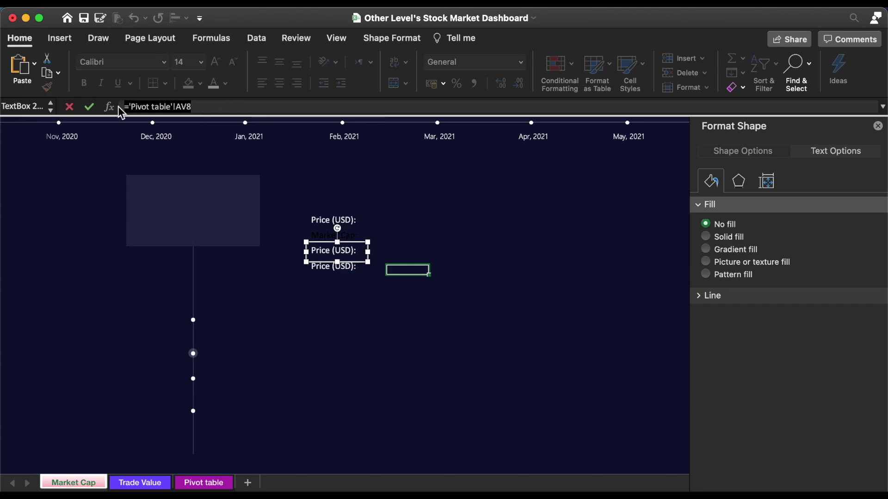
pyautogui.write('=')
pyautogui.click(203, 483)
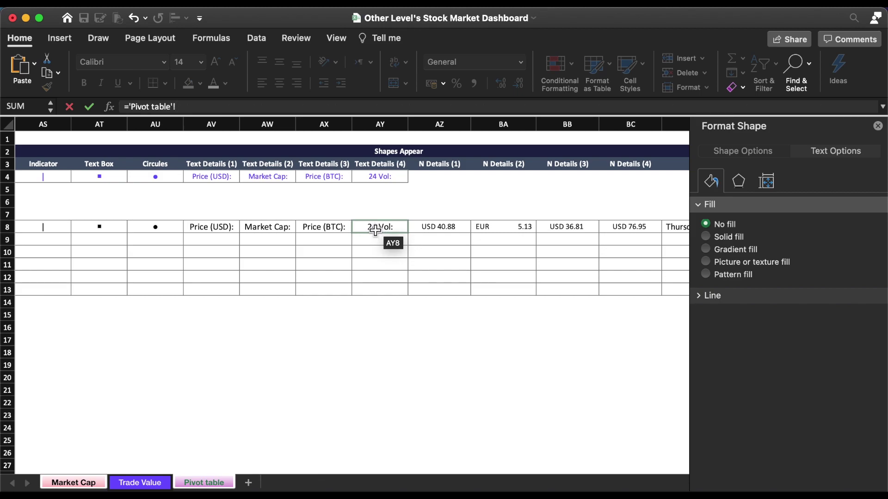
pyautogui.click(337, 234)
pyautogui.press('Escape')
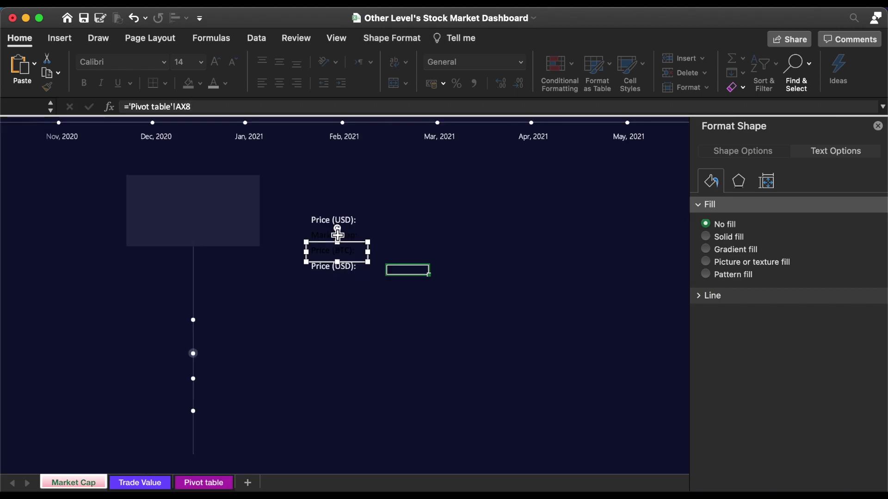
# - Link the fourth box to 24 Vol: in 'Pivot table'!AY8
pyautogui.click(220, 107)
pyautogui.press('BackSpace')
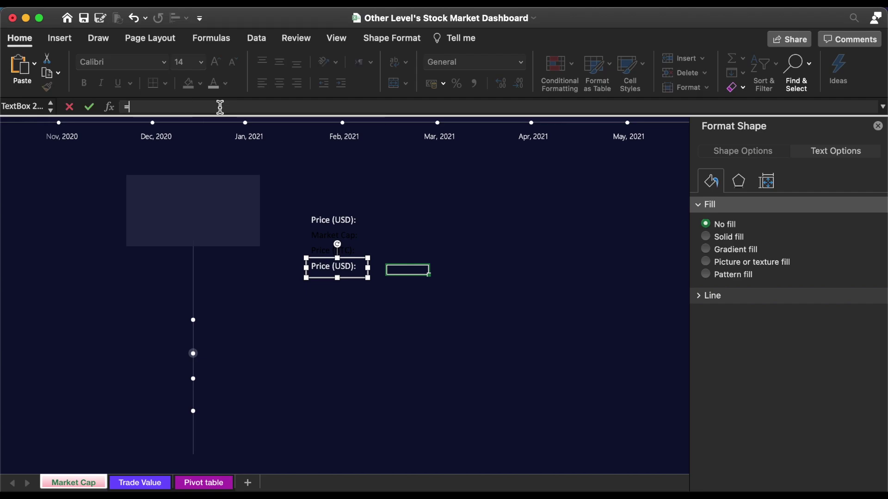
pyautogui.click(204, 482)
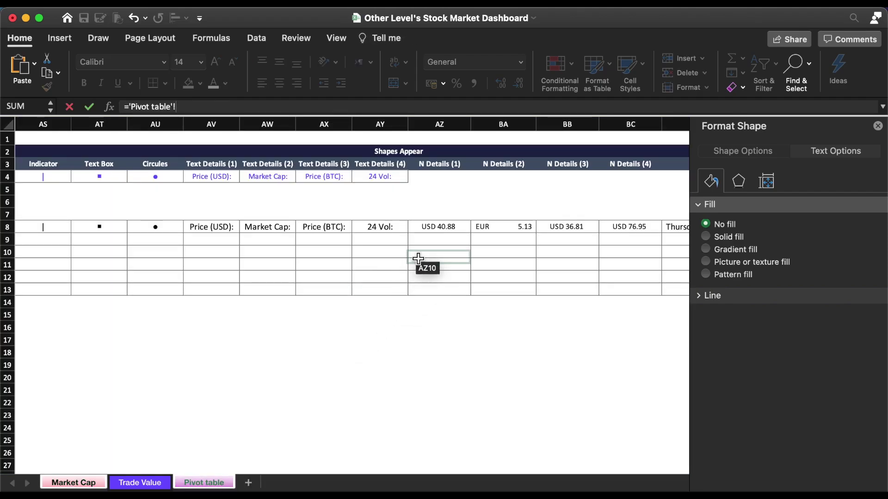
pyautogui.click(397, 231)
pyautogui.press('Return')
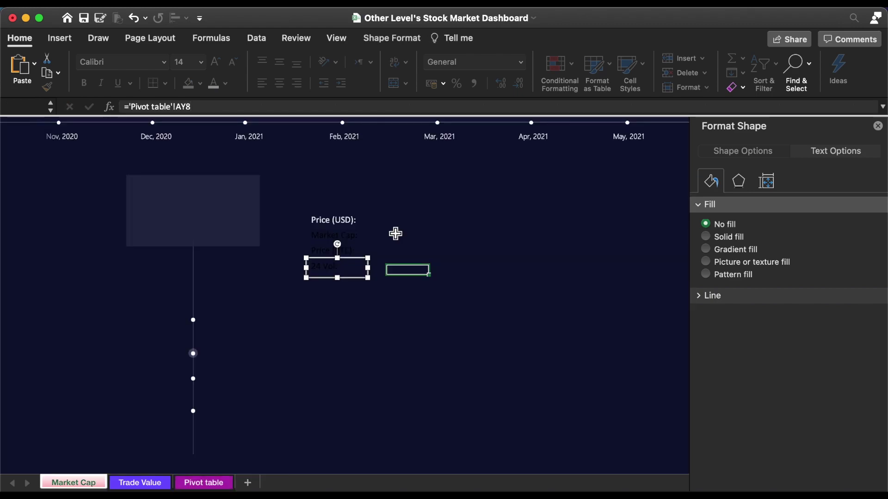
# - Copy the Price (USD): bold white style onto the other three labels with Format Painter
pyautogui.click(349, 217)
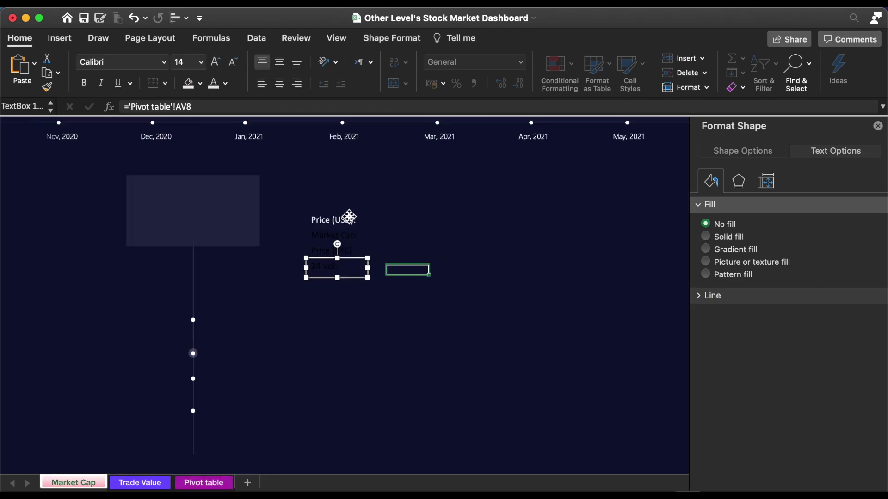
pyautogui.click(49, 91)
pyautogui.click(350, 245)
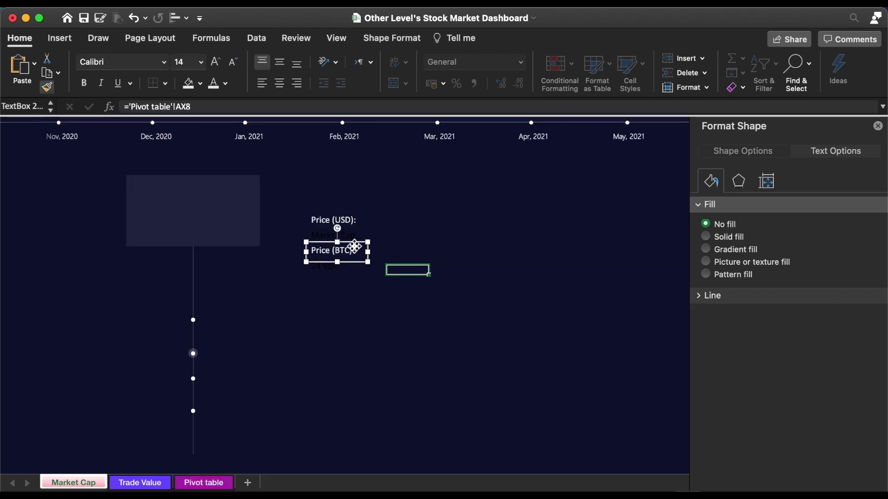
pyautogui.click(348, 238)
pyautogui.click(352, 272)
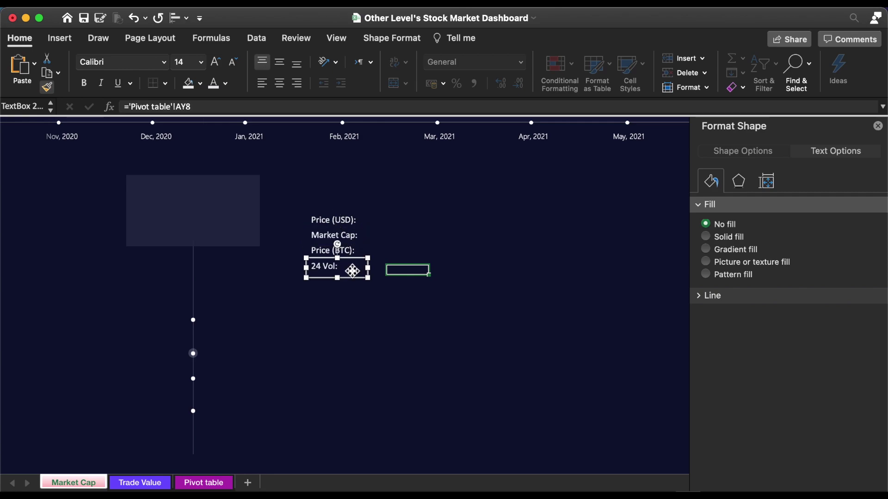
pyautogui.press('Escape')
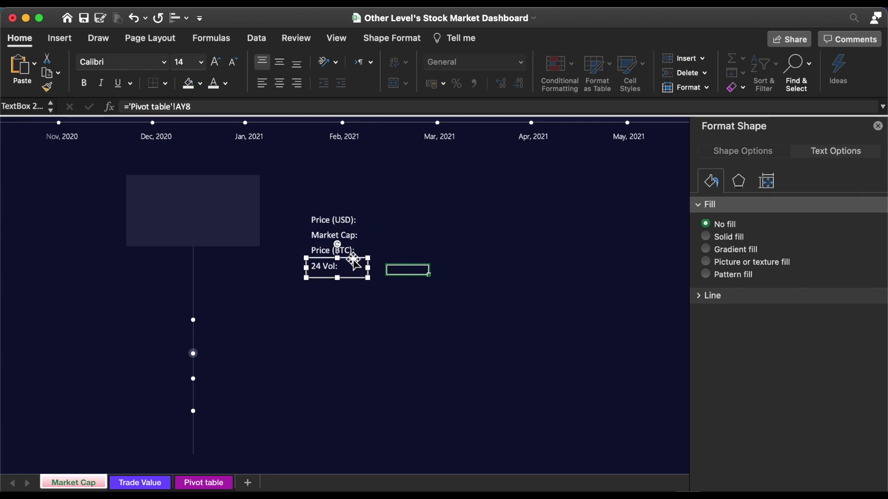
# - Distribute the four label boxes vertically and group them
pyautogui.keyDown('shift'); pyautogui.click(349, 250); pyautogui.keyUp('shift')
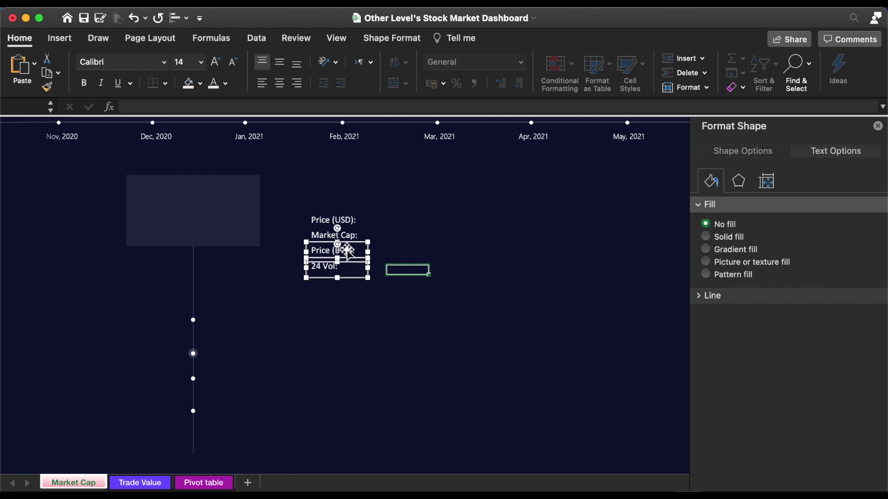
pyautogui.keyDown('shift'); pyautogui.click(324, 234); pyautogui.keyUp('shift')
pyautogui.keyDown('shift'); pyautogui.click(324, 221); pyautogui.keyUp('shift')
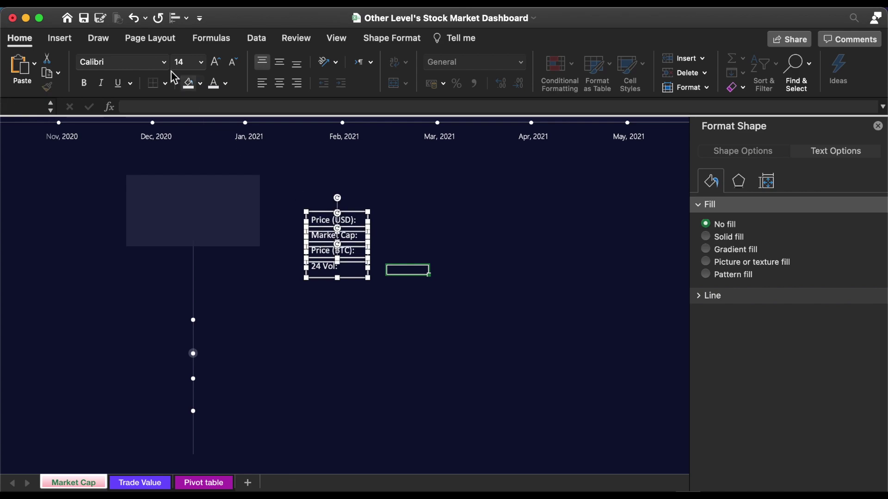
pyautogui.click(179, 18)
pyautogui.click(199, 203)
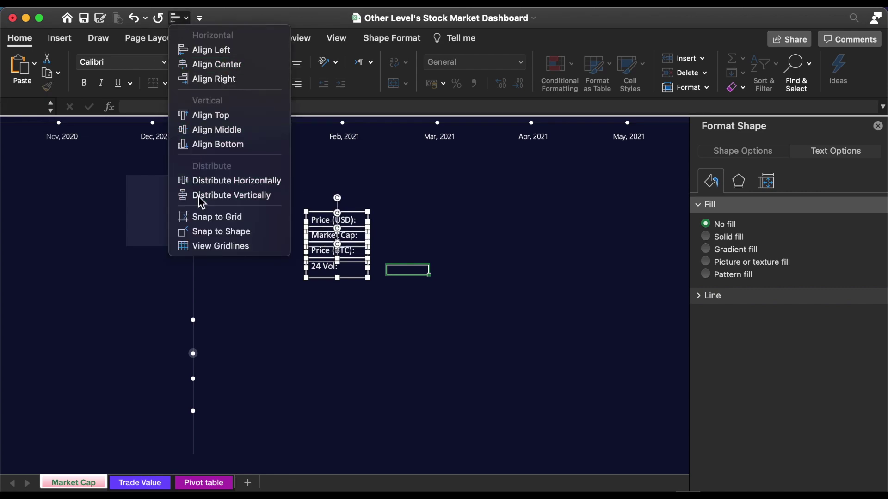
pyautogui.rightClick(359, 217)
pyautogui.moveTo(378, 273)
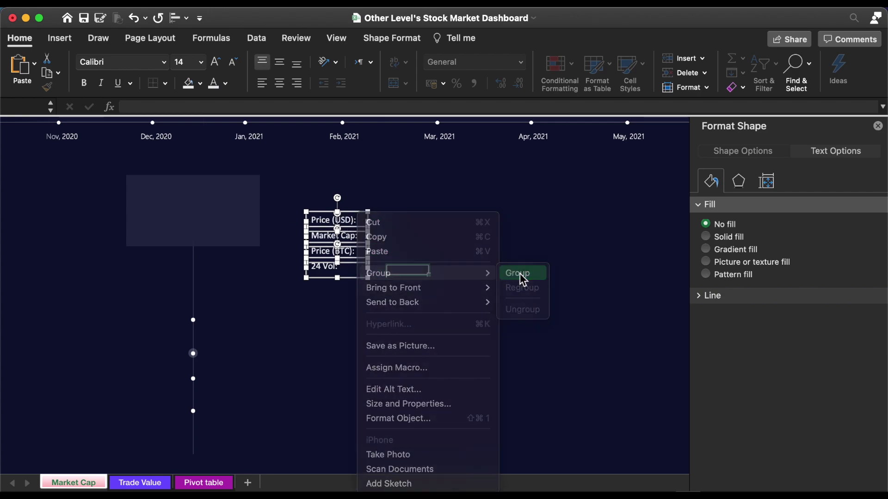
pyautogui.click(518, 273)
# - Fit the label group inside the grey detail box and duplicate it to the right
pyautogui.moveTo(371, 291)
pyautogui.mouseDown()
pyautogui.moveTo(192, 263)
pyautogui.moveTo(169, 210)
pyautogui.mouseUp()
pyautogui.moveTo(159, 173); pyautogui.dragTo(159, 194)
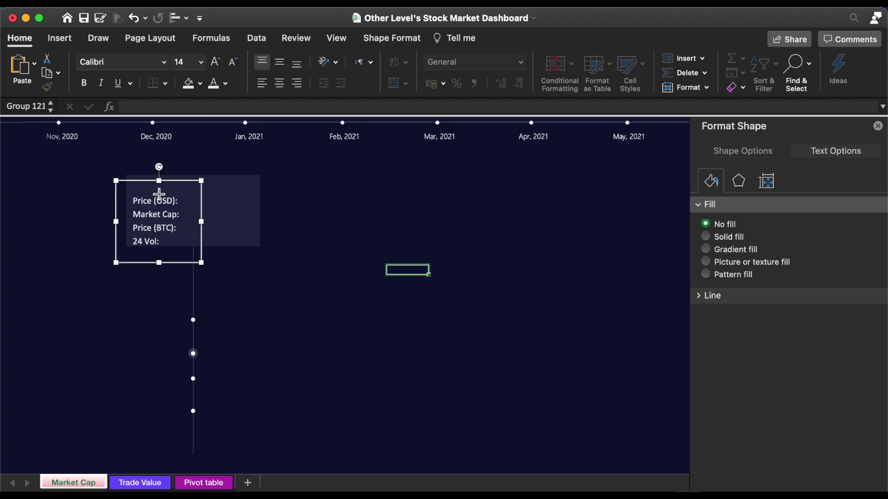
pyautogui.moveTo(177, 263); pyautogui.dragTo(176, 259)
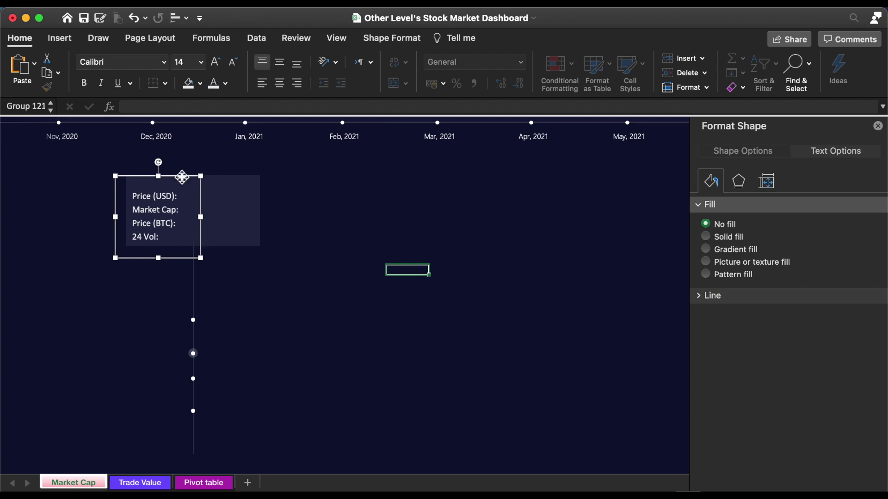
pyautogui.moveTo(183, 177); pyautogui.dragTo(237, 177)
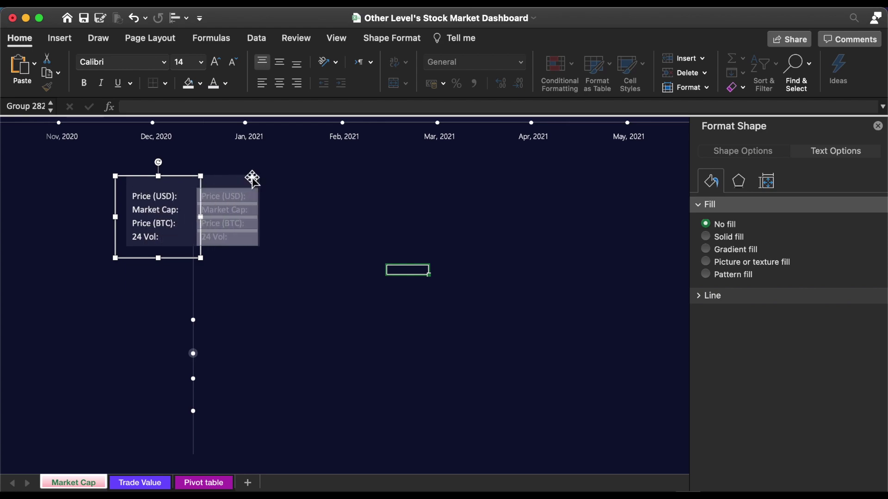
# - Place the copy in the grey box's right half and link its first two boxes to AZ8 and BA8
pyautogui.moveTo(254, 179); pyautogui.dragTo(253, 179)
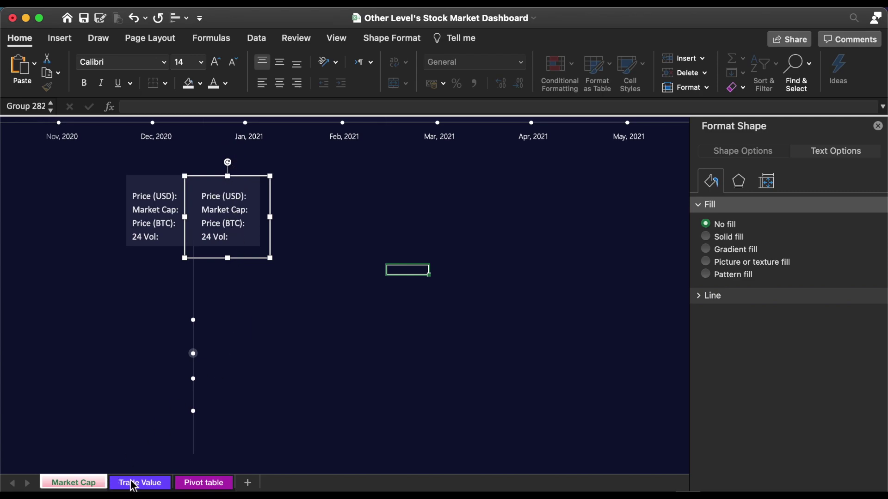
pyautogui.click(242, 197)
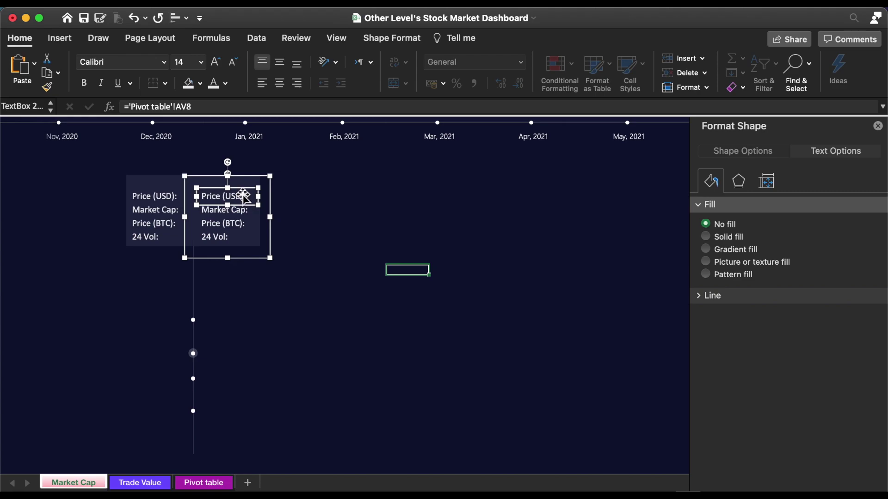
pyautogui.moveTo(219, 105); pyautogui.dragTo(125, 107)
pyautogui.press('BackSpace')
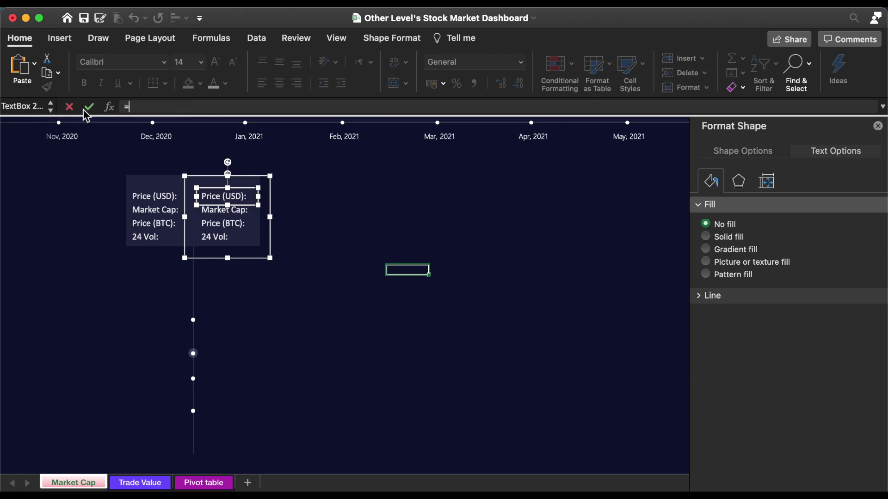
pyautogui.click(203, 482)
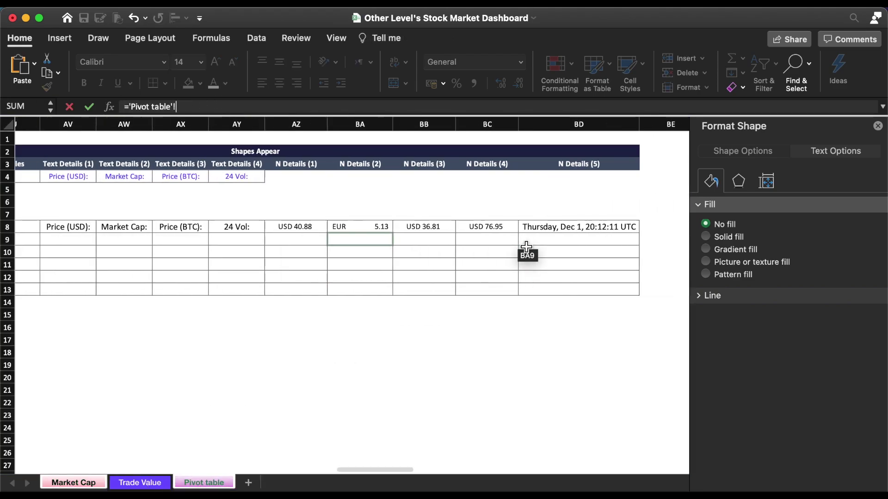
pyautogui.click(245, 227)
pyautogui.press('Return')
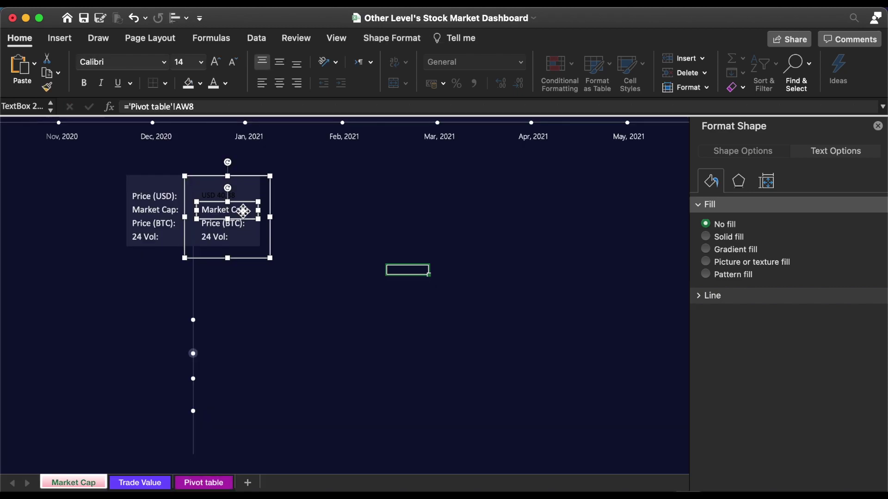
pyautogui.moveTo(194, 106); pyautogui.dragTo(126, 106)
pyautogui.press('BackSpace')
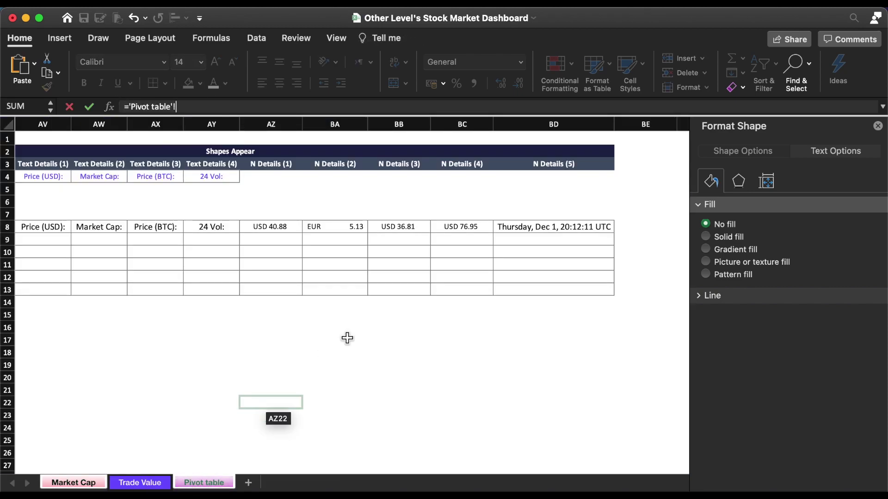
pyautogui.click(203, 483)
pyautogui.click(355, 227)
pyautogui.press('Return')
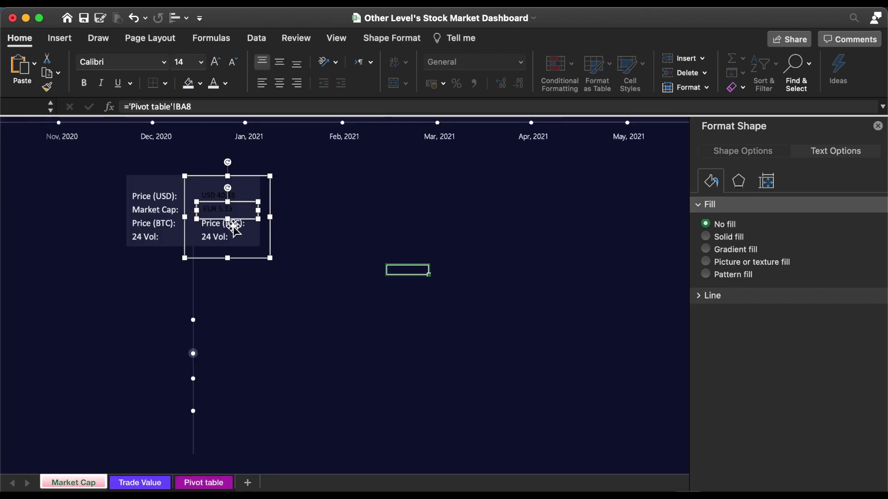
# - Link the third and fourth copied boxes to 'Pivot table'!BB8 and BC8
pyautogui.click(240, 225)
pyautogui.write('=')
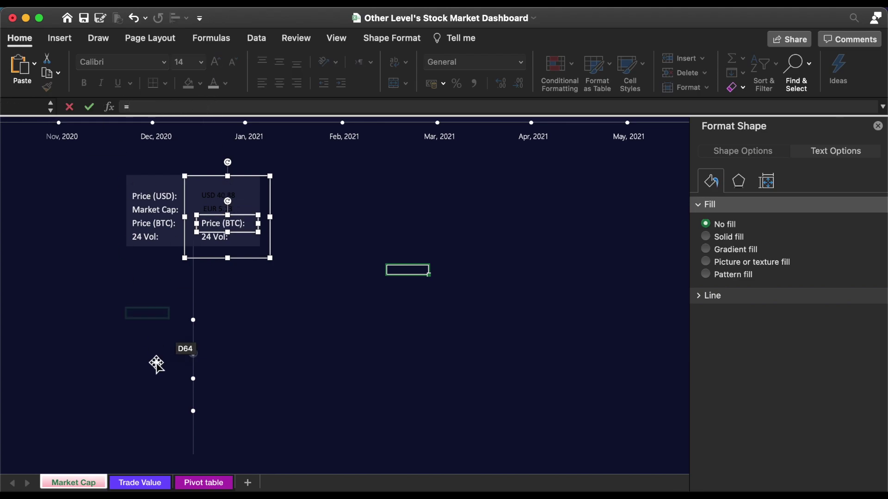
pyautogui.click(204, 482)
pyautogui.click(416, 227)
pyautogui.press('Return')
pyautogui.click(229, 238)
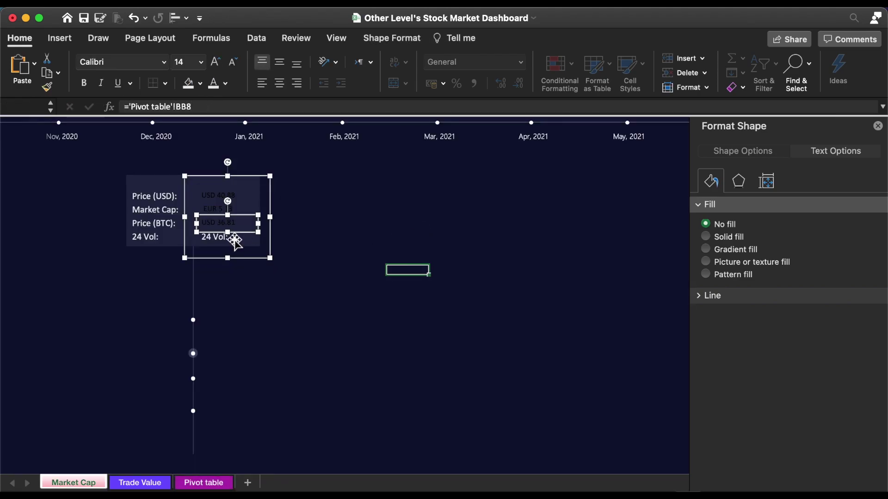
pyautogui.write('=')
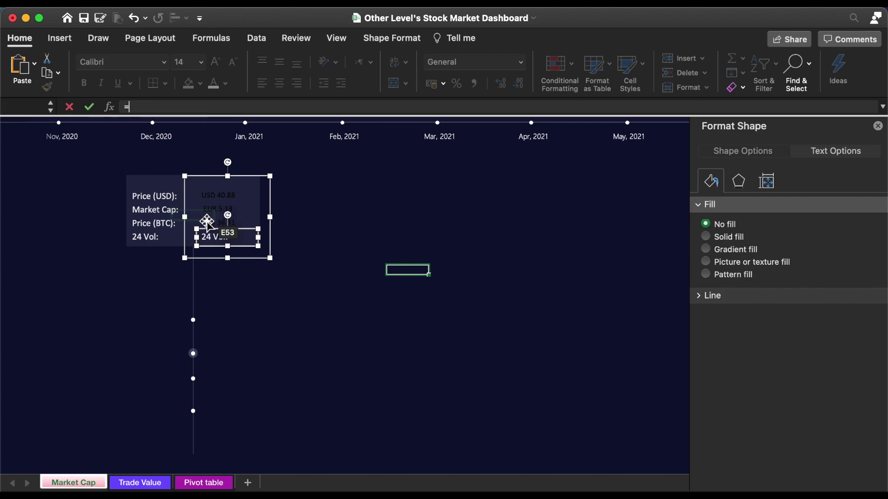
pyautogui.click(204, 482)
pyautogui.click(481, 229)
pyautogui.press('Return')
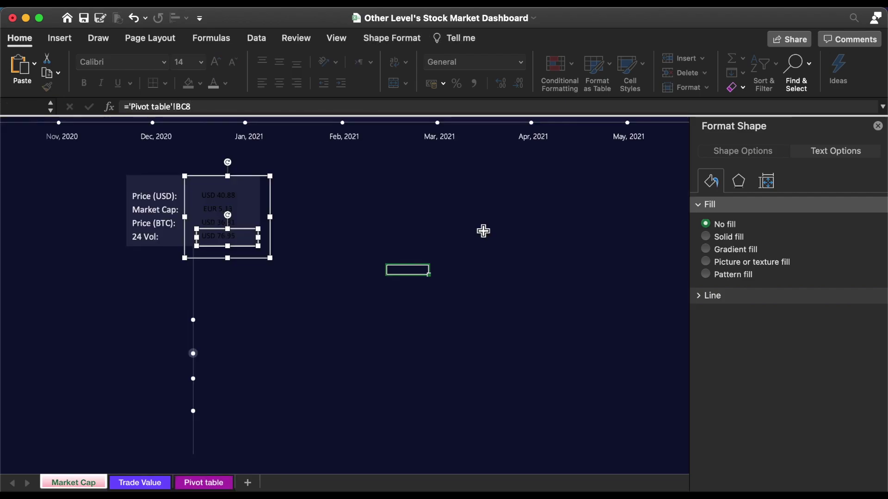
# - Format Painter the labels' white text onto the value column
pyautogui.click(155, 196)
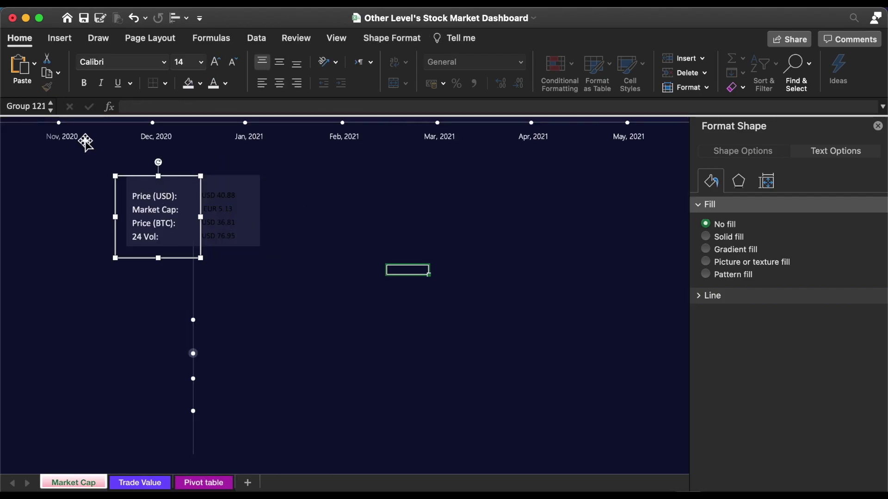
pyautogui.click(138, 196)
pyautogui.click(228, 204)
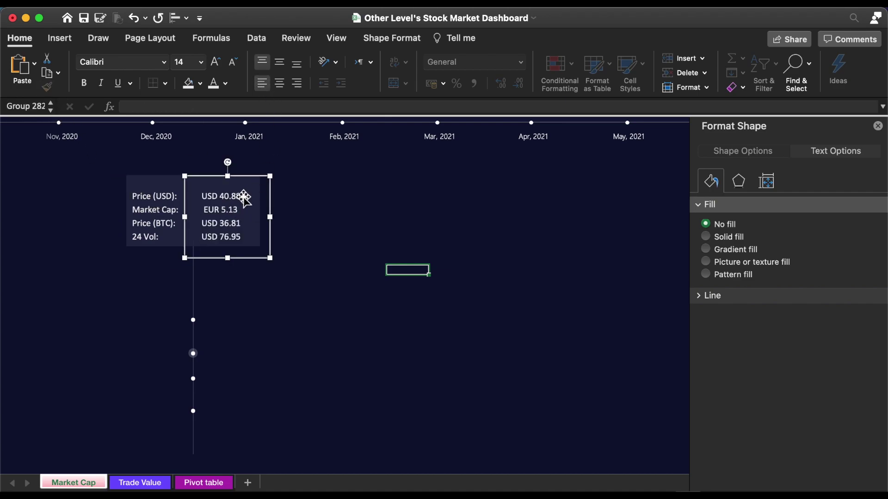
pyautogui.click(244, 197)
pyautogui.click(227, 209)
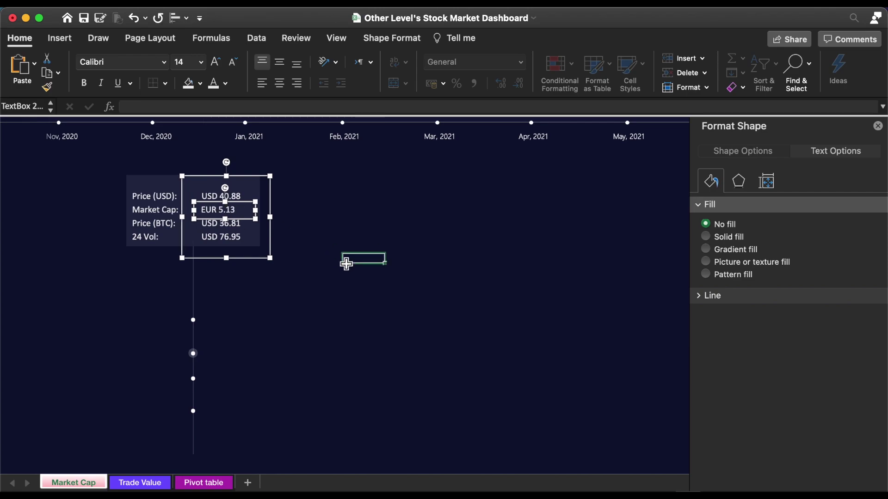
pyautogui.click(346, 263)
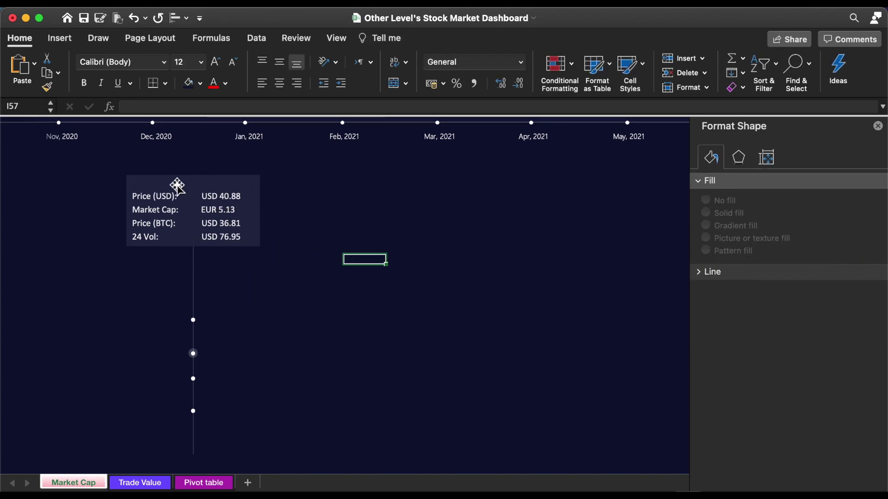
# - Draw a new text box linked to Pivot table cell BD8, widened to show the full timestamp
pyautogui.click(169, 199)
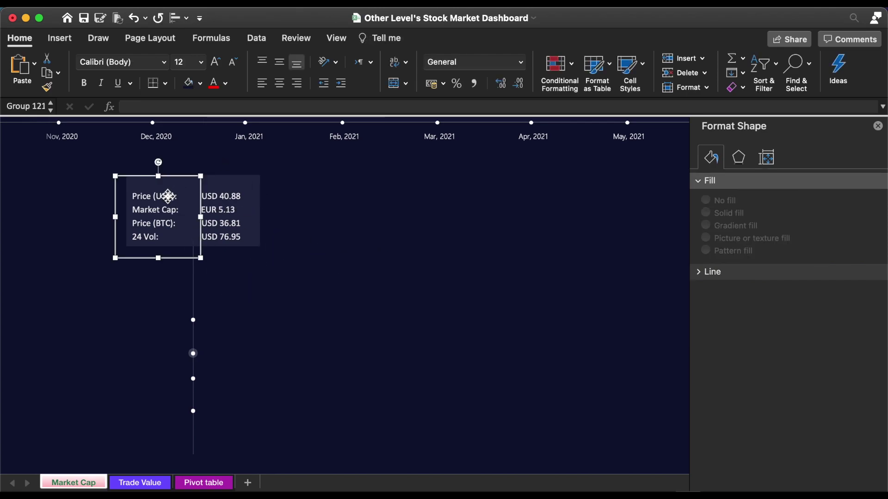
pyautogui.click(60, 38)
pyautogui.click(205, 69)
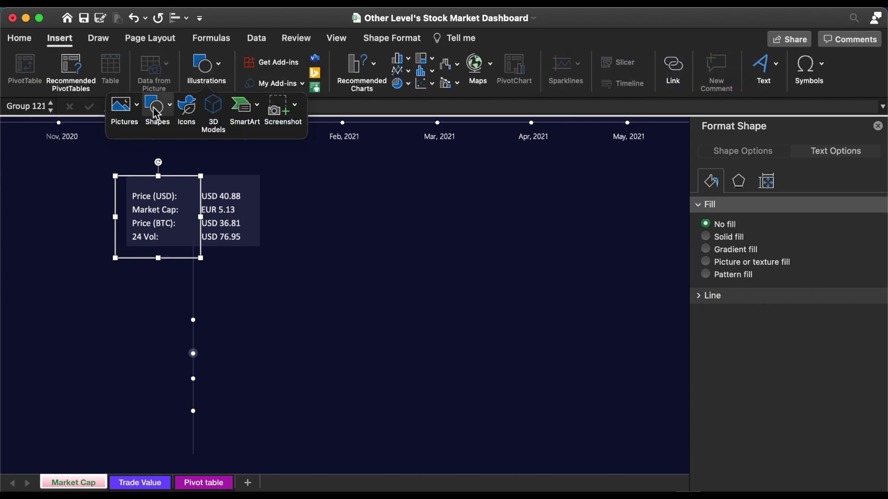
pyautogui.click(152, 111)
pyautogui.click(153, 144)
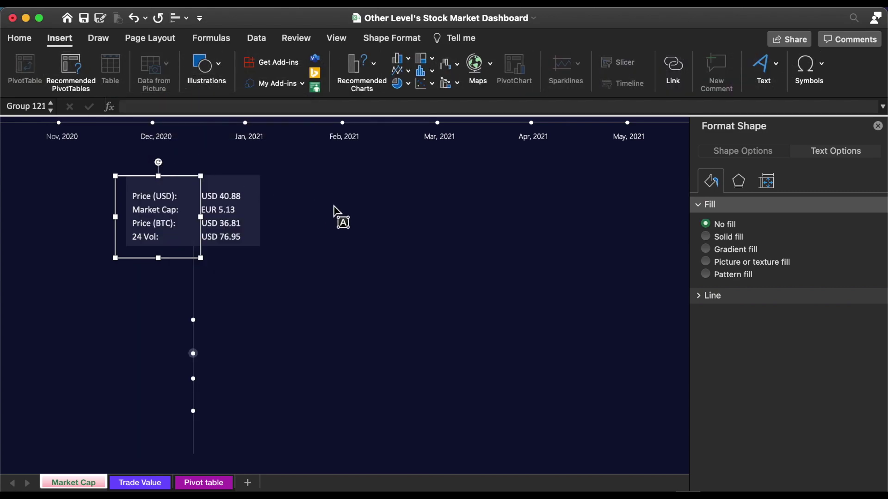
pyautogui.moveTo(306, 188); pyautogui.dragTo(361, 213)
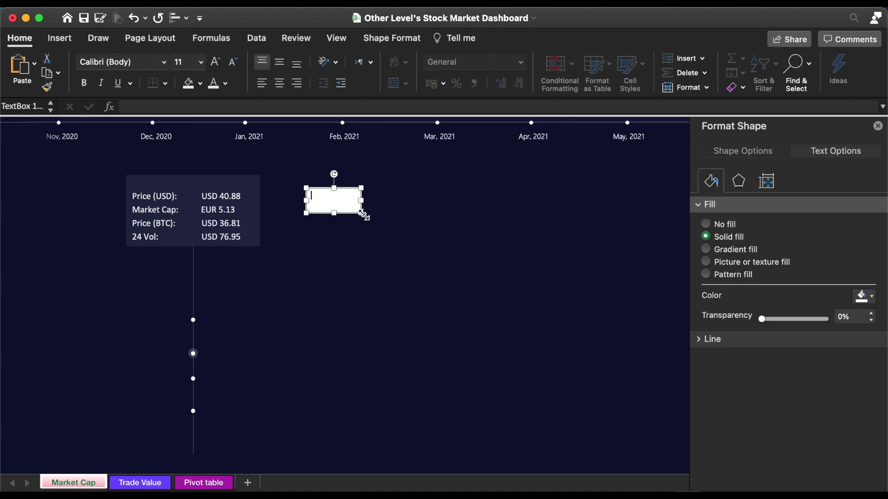
pyautogui.click(222, 105)
pyautogui.write('=')
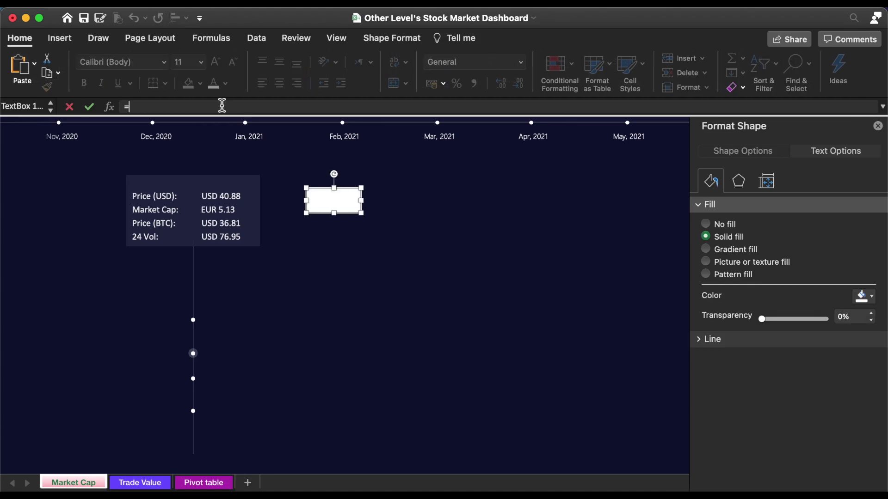
pyautogui.click(208, 483)
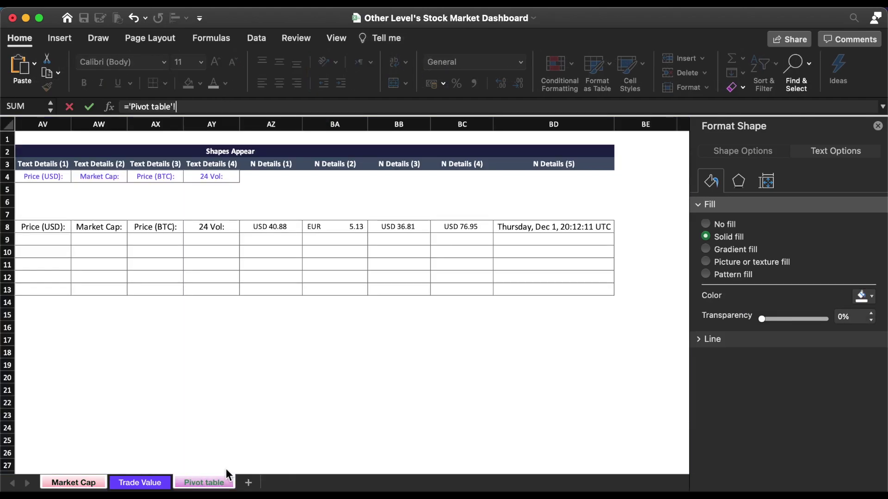
pyautogui.click(574, 229)
pyautogui.press('Return')
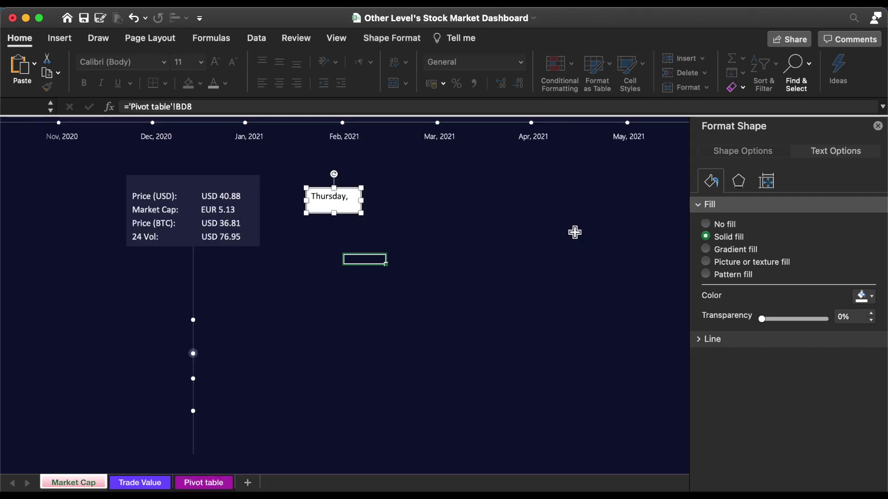
pyautogui.moveTo(363, 200); pyautogui.dragTo(503, 201)
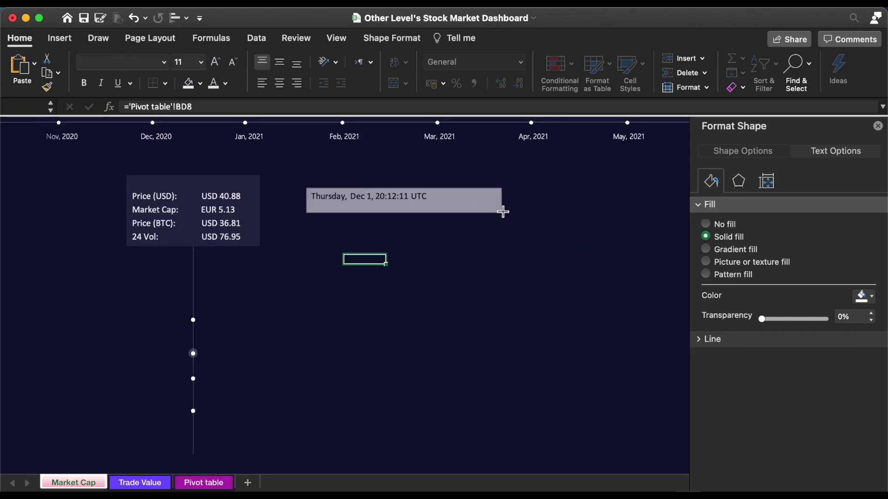
# - Centre the date text, make the box fill-less and outline-free, and colour the text greyish blue
pyautogui.click(279, 64)
pyautogui.click(279, 83)
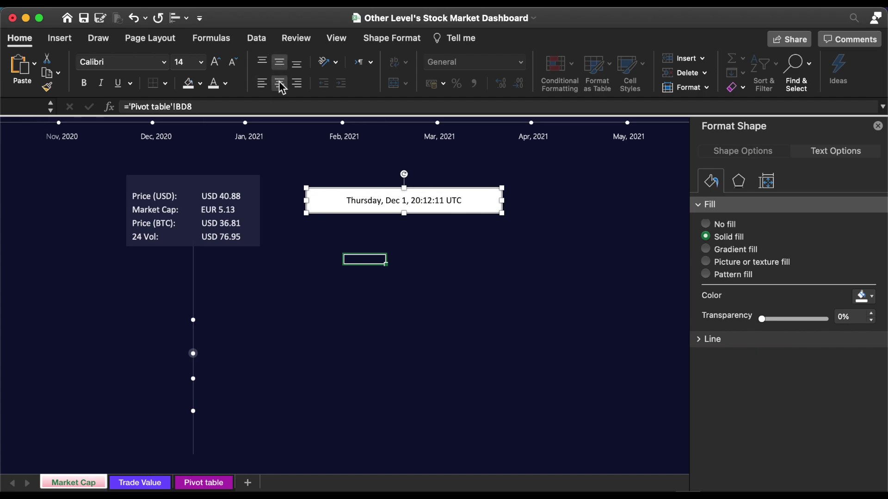
pyautogui.click(200, 83)
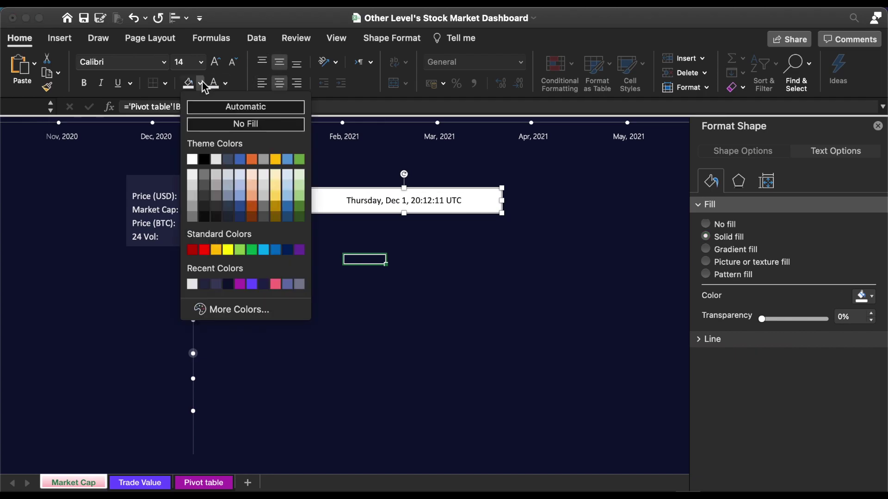
pyautogui.click(210, 123)
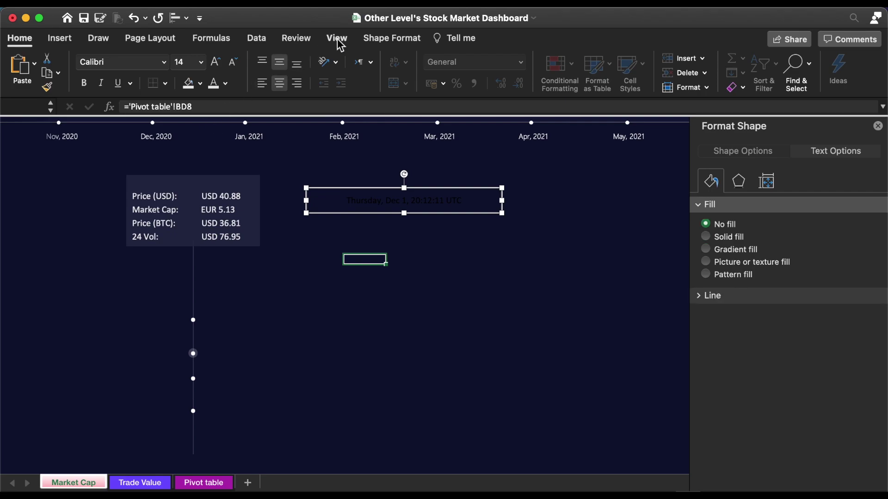
pyautogui.click(388, 39)
pyautogui.click(271, 63)
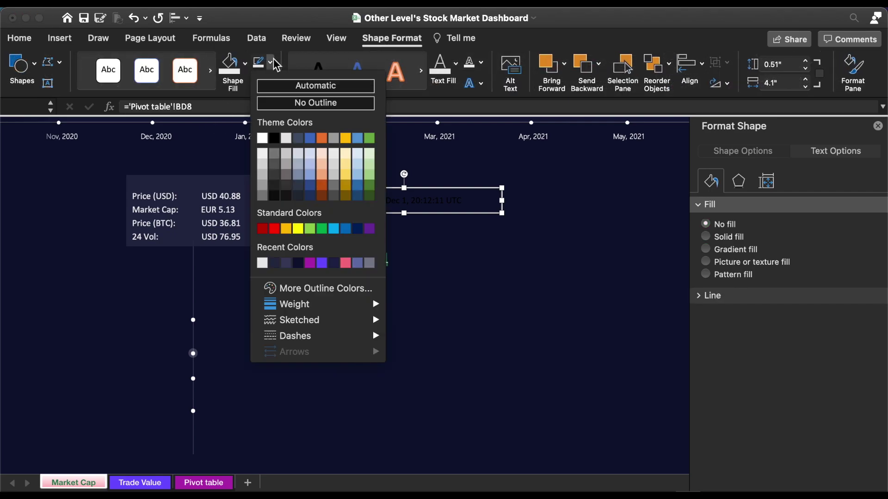
pyautogui.click(291, 102)
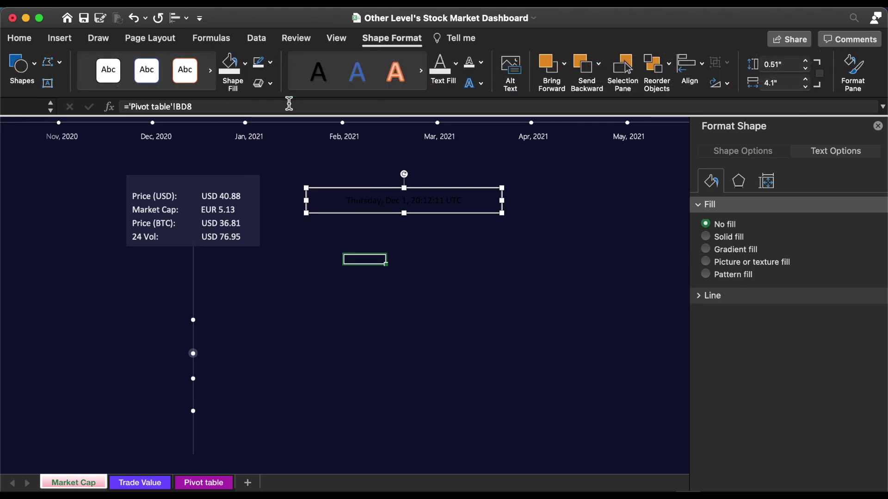
pyautogui.click(456, 66)
pyautogui.click(537, 271)
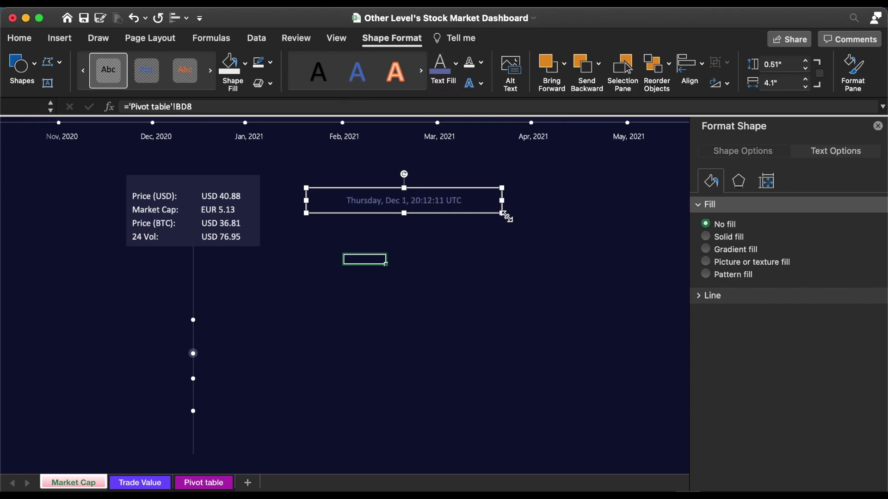
pyautogui.moveTo(503, 214); pyautogui.dragTo(470, 207)
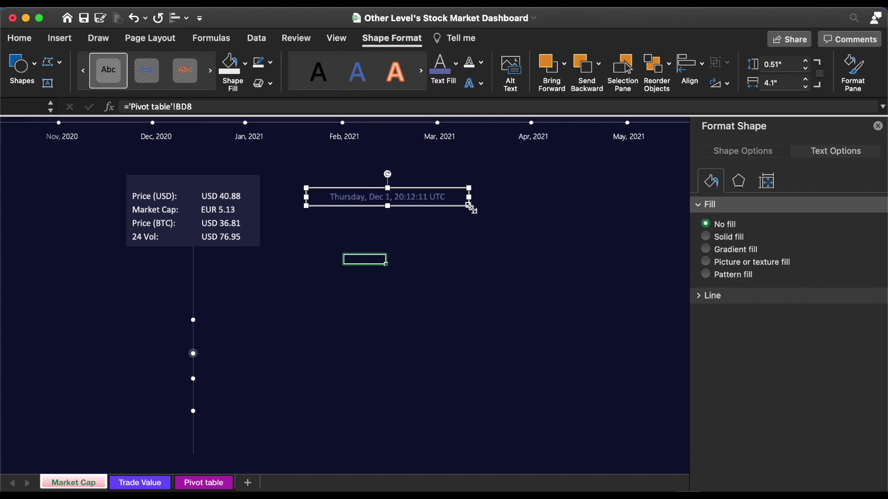
# - Set the date text to Nexa at a smaller size and place it atop the price details
pyautogui.click(29, 42)
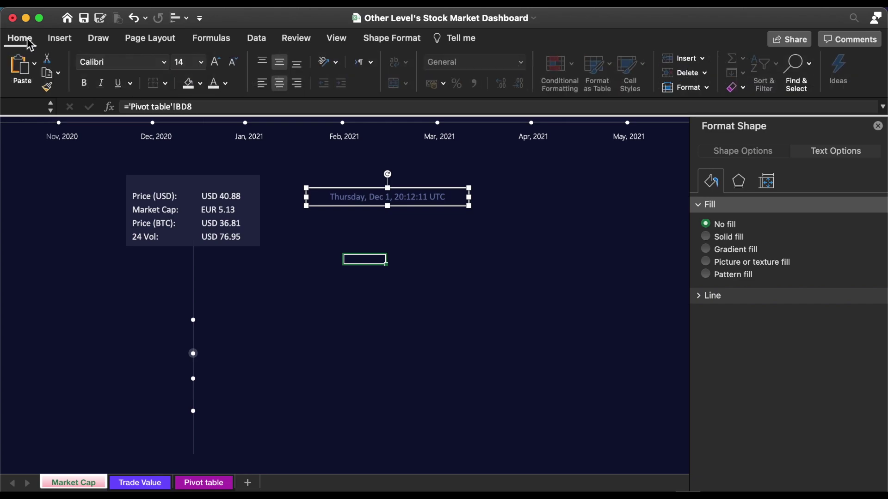
pyautogui.click(164, 62)
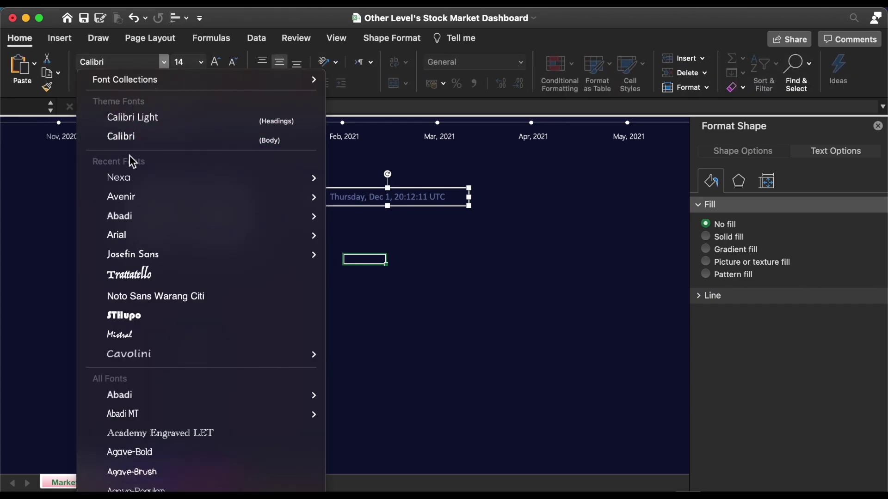
pyautogui.click(131, 179)
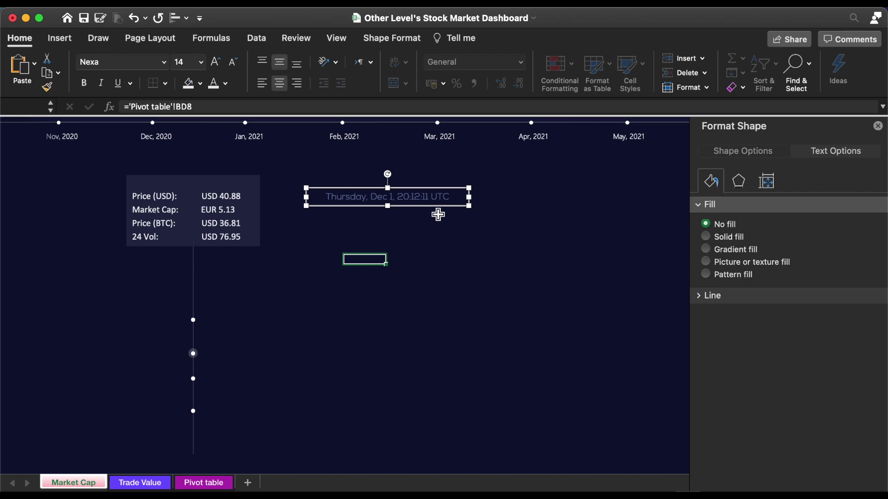
pyautogui.moveTo(440, 207); pyautogui.dragTo(242, 192)
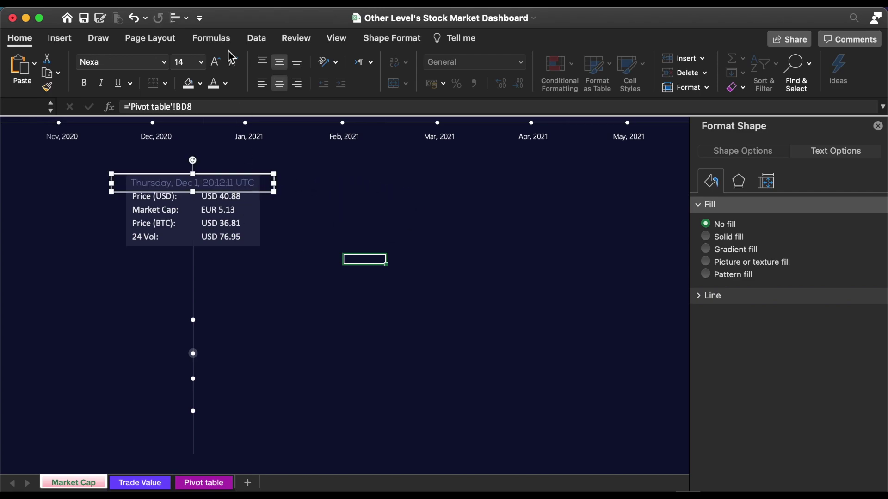
pyautogui.click(234, 64)
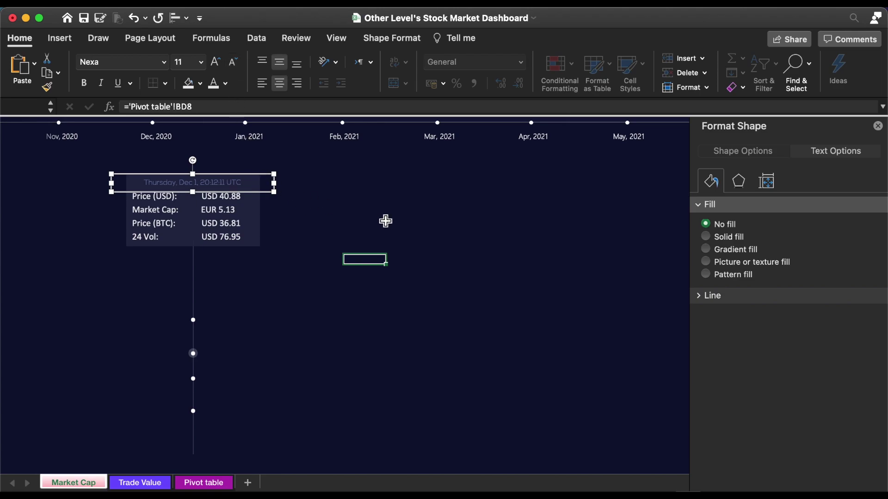
pyautogui.keyDown('shift'); pyautogui.click(234, 212); pyautogui.keyUp('shift')
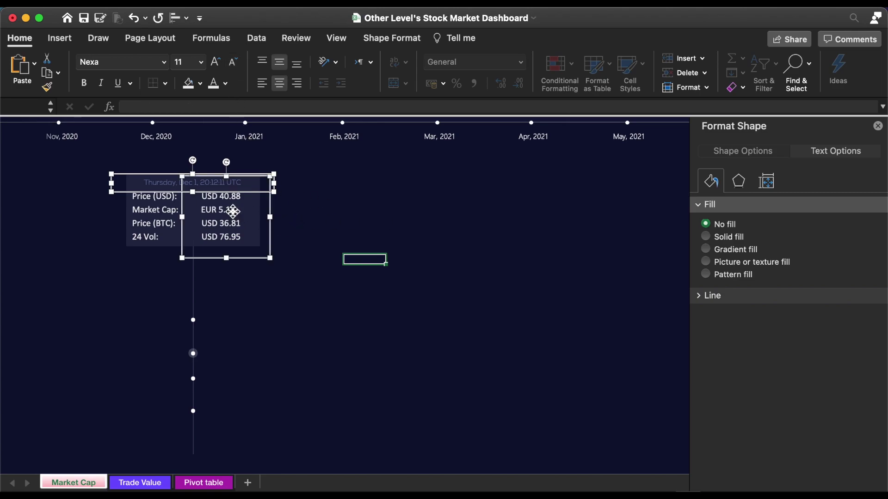
# - Group the date, labels, values and vertical marker line into a single hover box
pyautogui.keyDown('shift'); pyautogui.click(138, 209); pyautogui.keyUp('shift')
pyautogui.keyDown('shift'); pyautogui.click(193, 305); pyautogui.keyUp('shift')
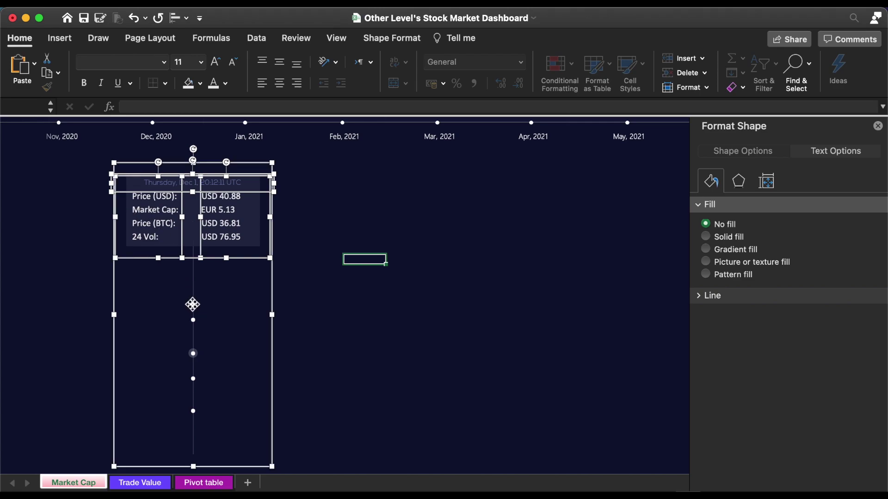
pyautogui.rightClick(193, 305)
pyautogui.moveTo(212, 337)
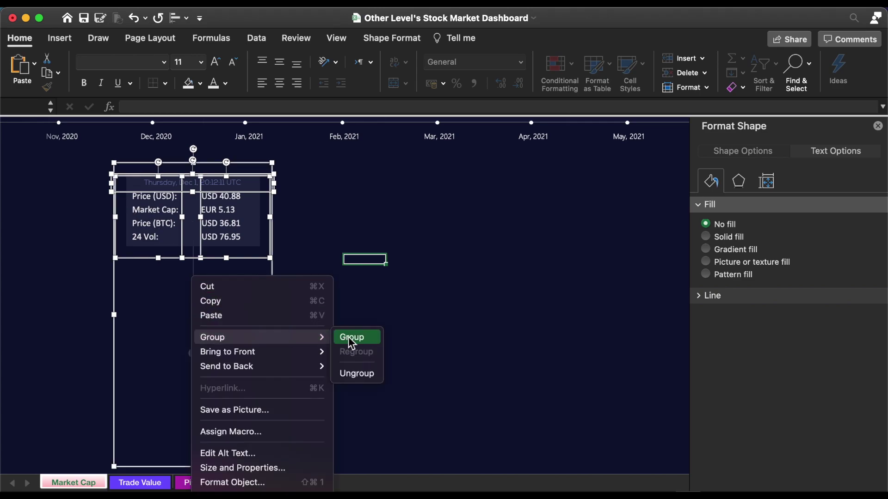
pyautogui.click(351, 343)
# - Move the grouped hover box up onto the price chart near Dec 2020
pyautogui.moveTo(287, 289); pyautogui.dragTo(415, 327)
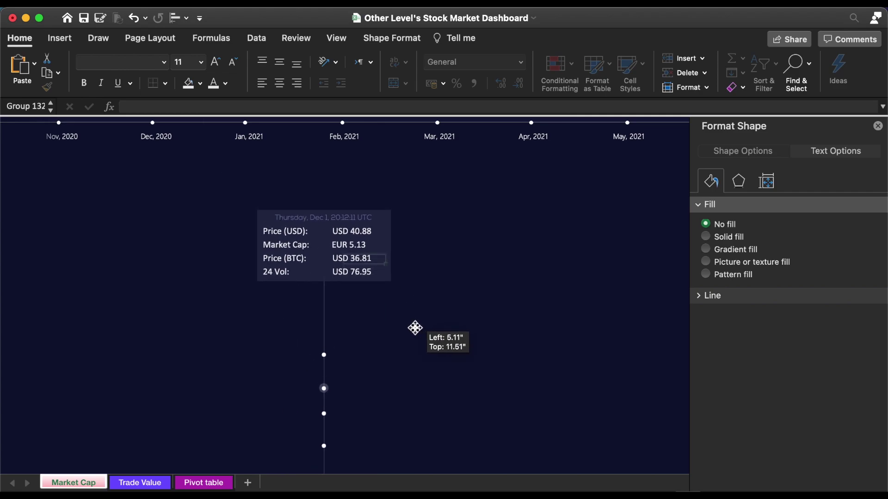
pyautogui.moveTo(174, 344); pyautogui.dragTo(224, 241)
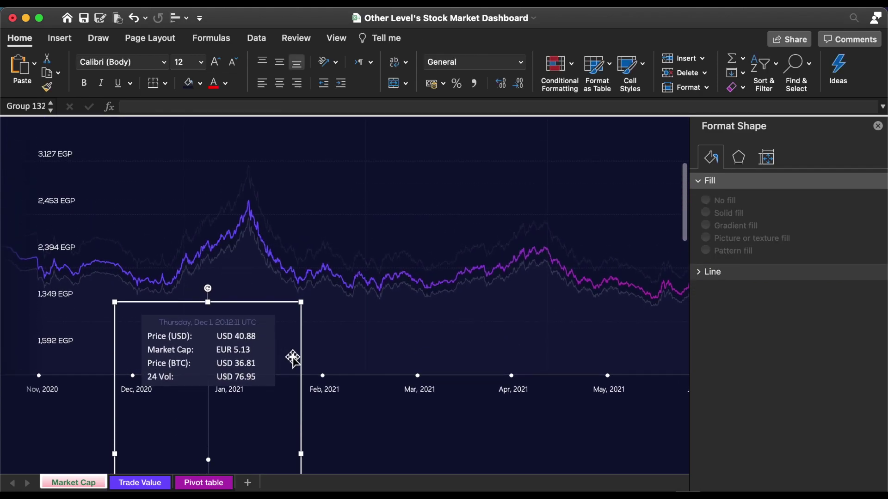
pyautogui.moveTo(298, 357); pyautogui.dragTo(292, 163)
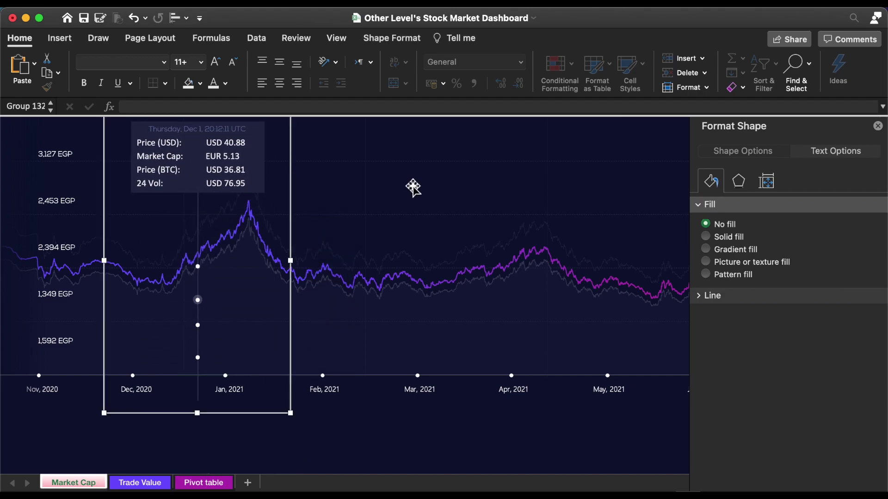
pyautogui.scroll(5, 341, 234)
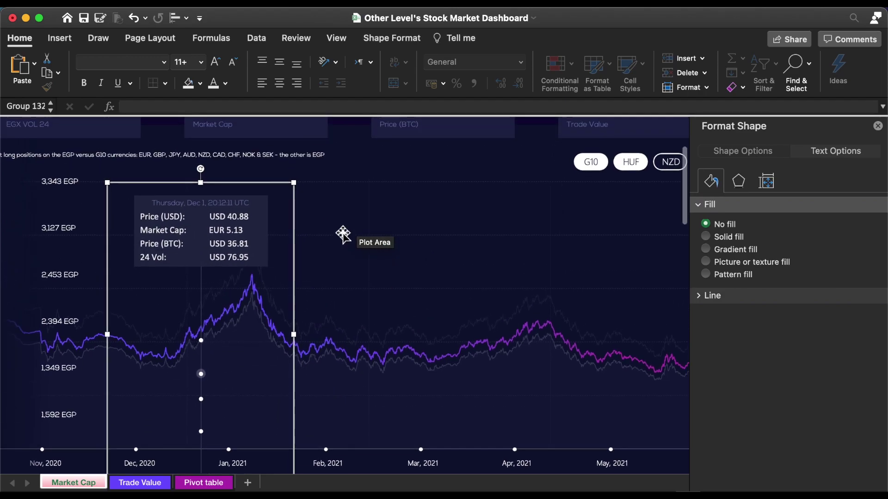
pyautogui.moveTo(295, 292)
pyautogui.mouseDown()
pyautogui.moveTo(315, 254)
pyautogui.moveTo(323, 257)
pyautogui.mouseUp()
# - Lower the labels and values inside the box and bring the date header down above them
pyautogui.click(115, 160)
pyautogui.keyDown('shift'); pyautogui.click(180, 159); pyautogui.keyUp('shift')
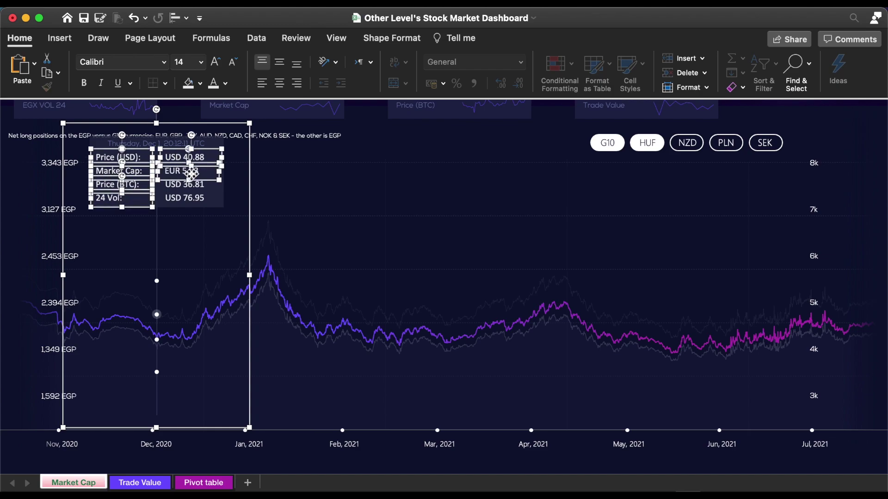
pyautogui.keyDown('shift'); pyautogui.click(185, 190); pyautogui.keyUp('shift')
pyautogui.moveTo(210, 204); pyautogui.dragTo(212, 234)
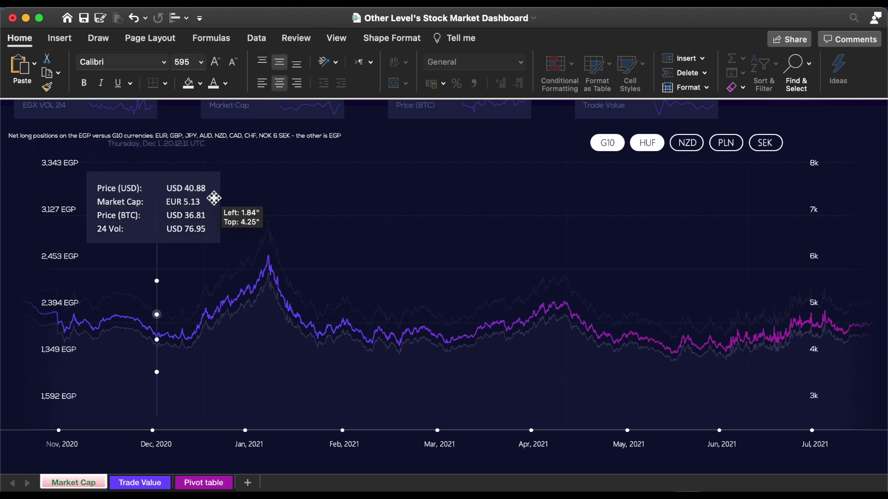
pyautogui.click(198, 145)
pyautogui.moveTo(198, 145); pyautogui.dragTo(193, 178)
# - Shift the hover box slightly left and slide the small marker box along the line
pyautogui.moveTo(201, 239)
pyautogui.mouseDown()
pyautogui.moveTo(239, 314)
pyautogui.moveTo(192, 297)
pyautogui.mouseUp()
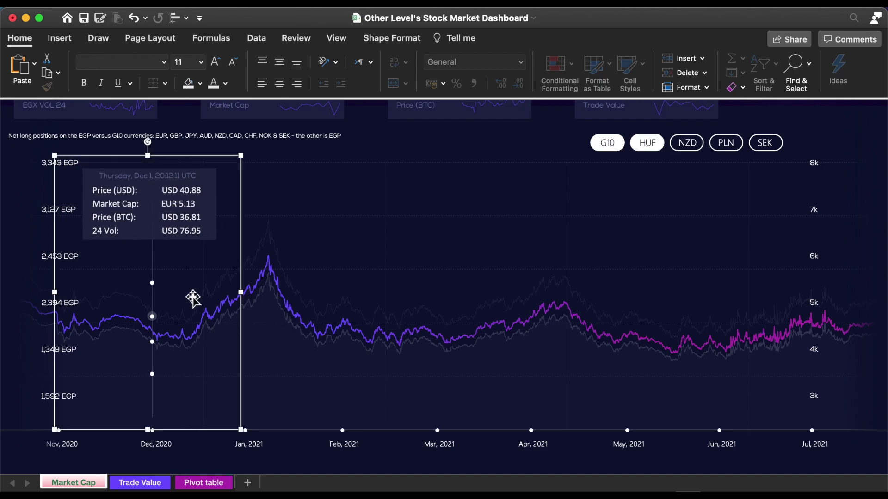
pyautogui.scroll(3, 192, 297)
pyautogui.scroll(3, 165, 331)
pyautogui.click(231, 368)
pyautogui.moveTo(231, 367)
pyautogui.mouseDown()
pyautogui.moveTo(250, 201)
pyautogui.moveTo(230, 269)
pyautogui.moveTo(231, 342)
pyautogui.moveTo(230, 294)
pyautogui.moveTo(234, 318)
pyautogui.moveTo(254, 304)
pyautogui.moveTo(251, 327)
pyautogui.moveTo(256, 288)
pyautogui.moveTo(256, 296)
pyautogui.mouseUp()
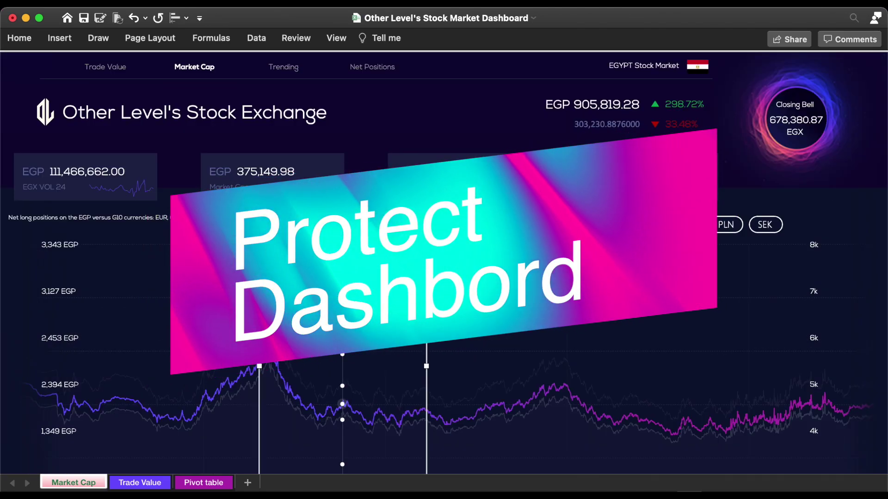
# - Select all dashboard objects and switch on Locked under Size & Properties
pyautogui.press('super+a')
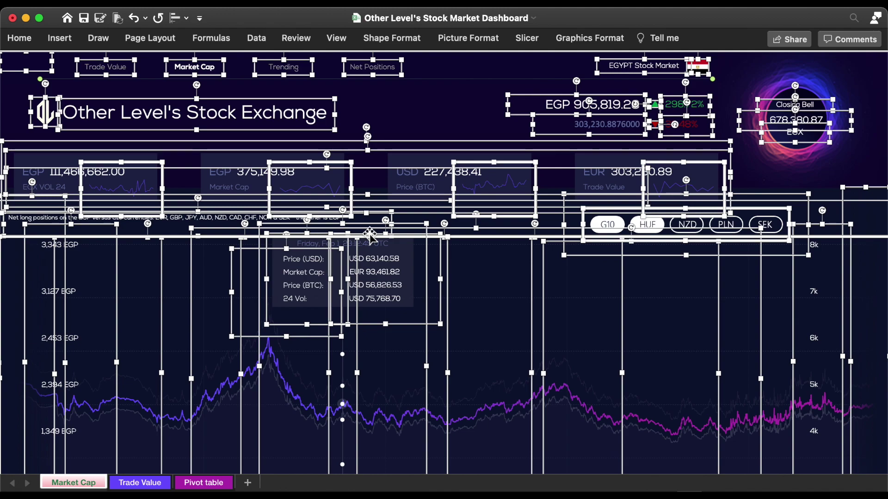
pyautogui.press('super+1')
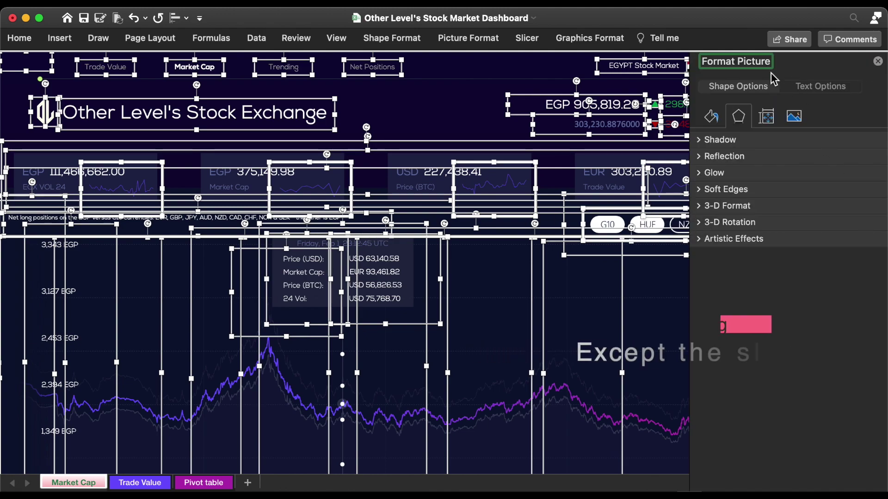
pyautogui.click(766, 116)
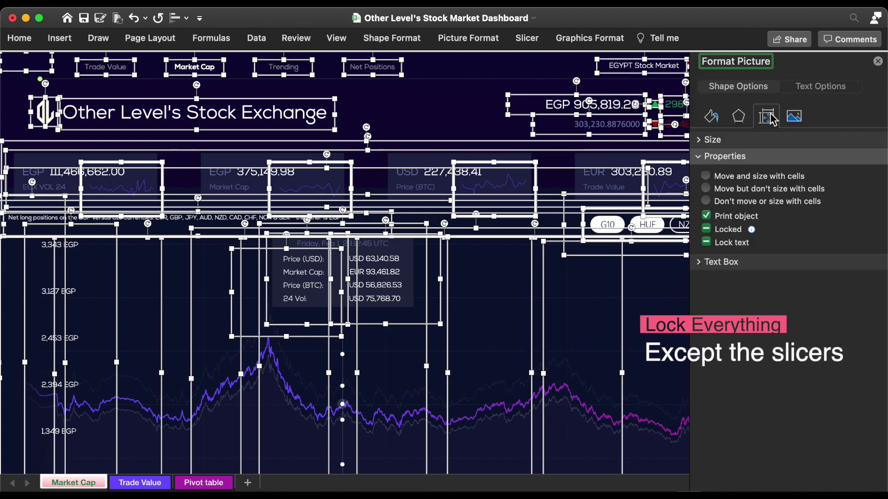
pyautogui.click(706, 229)
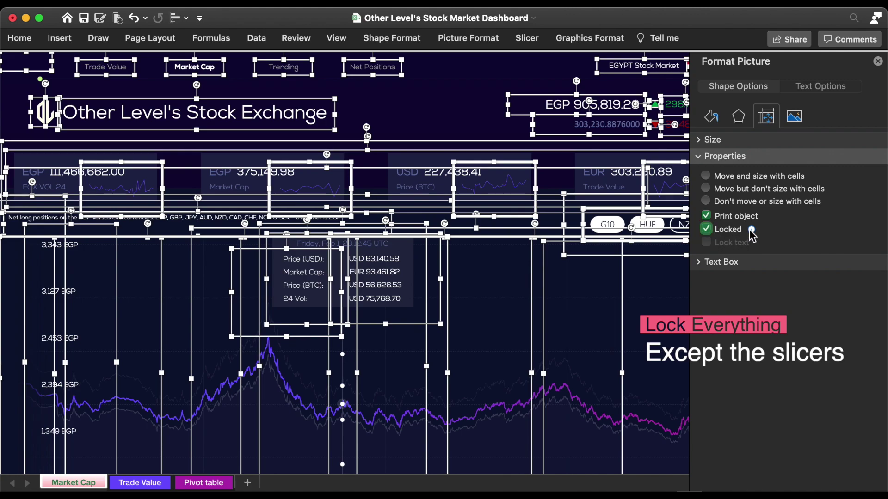
pyautogui.click(878, 61)
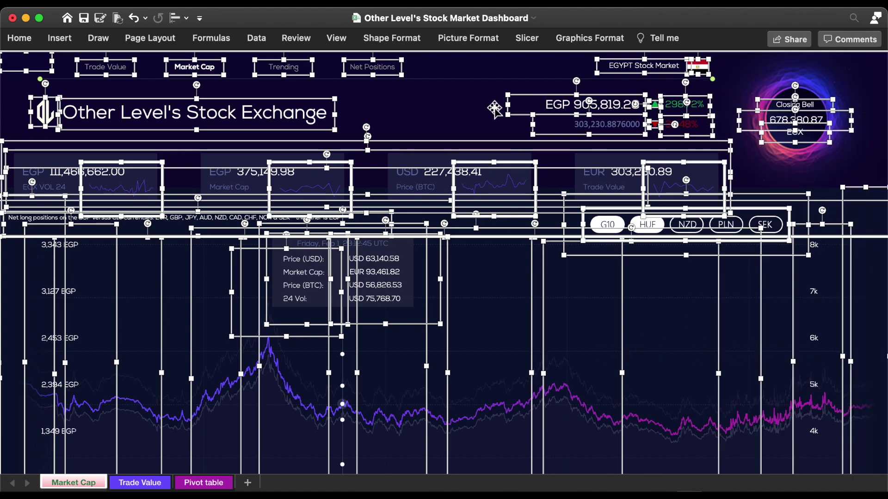
# - Turn off Locked for the currency slicer and month timeline, then show the Review commands
pyautogui.click(438, 110)
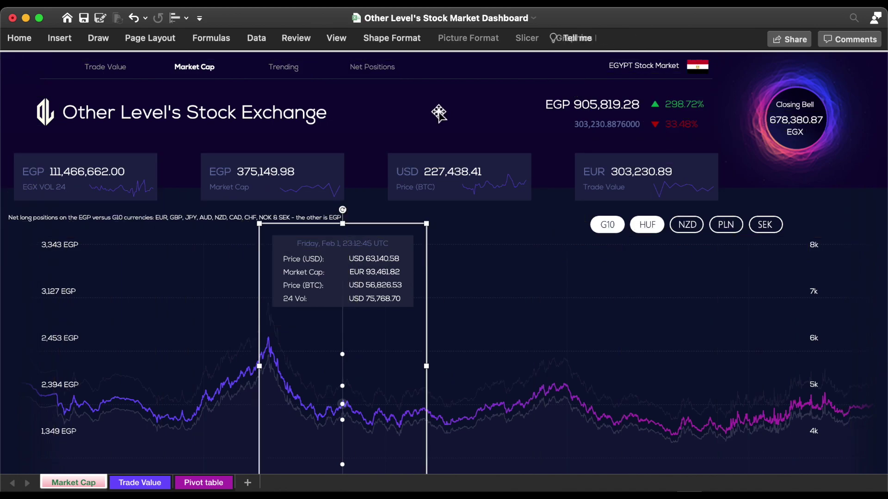
pyautogui.click(725, 225)
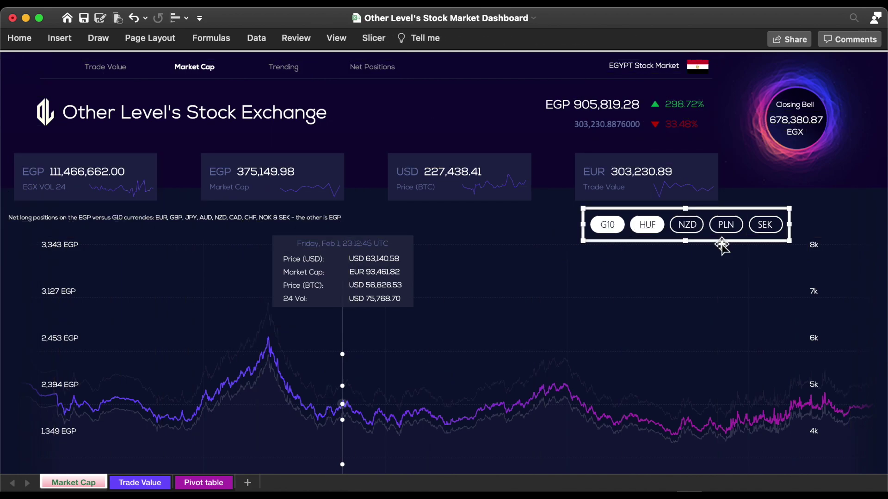
pyautogui.doubleClick(722, 245)
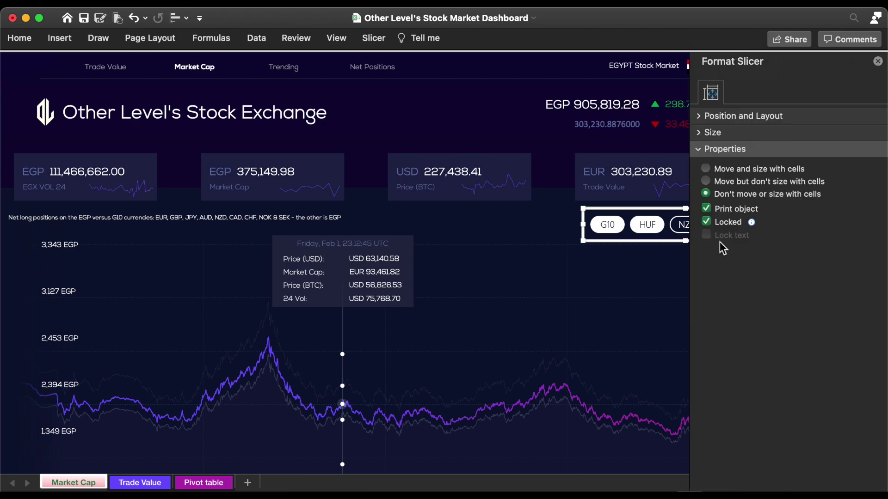
pyautogui.click(707, 222)
pyautogui.scroll(-5, 452, 345)
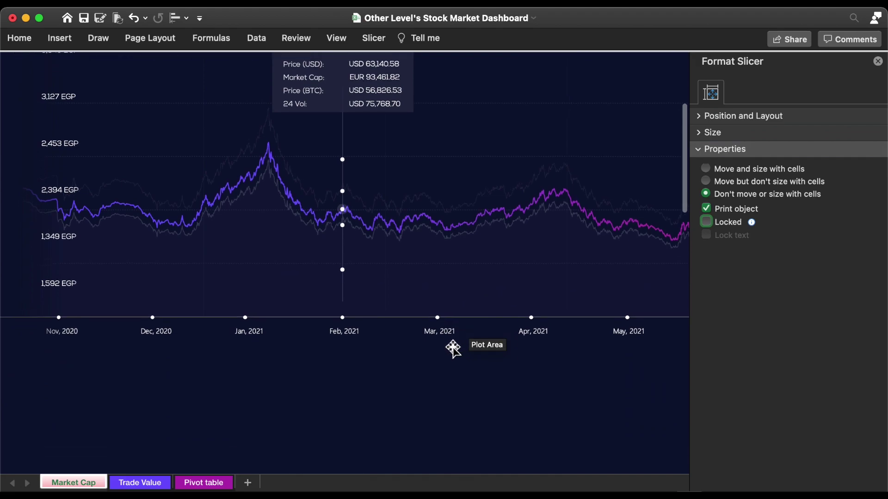
pyautogui.scroll(2, 452, 345)
pyautogui.click(154, 426)
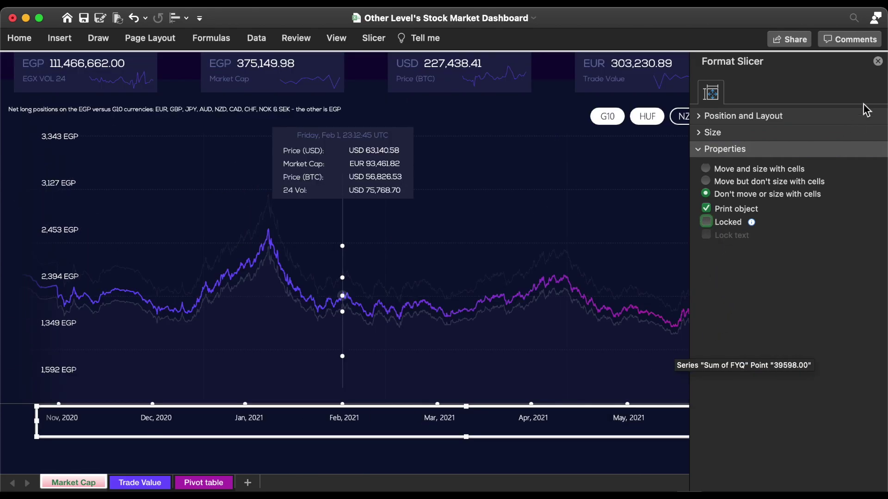
pyautogui.click(878, 61)
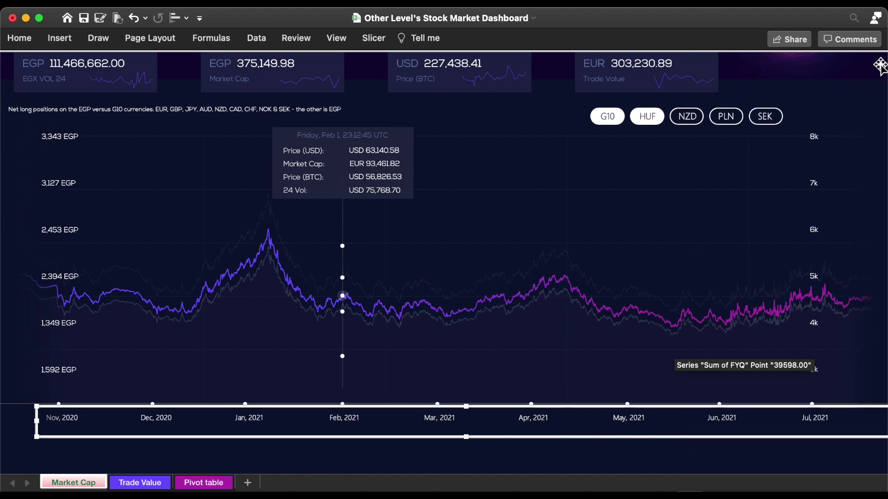
pyautogui.scroll(5, 492, 255)
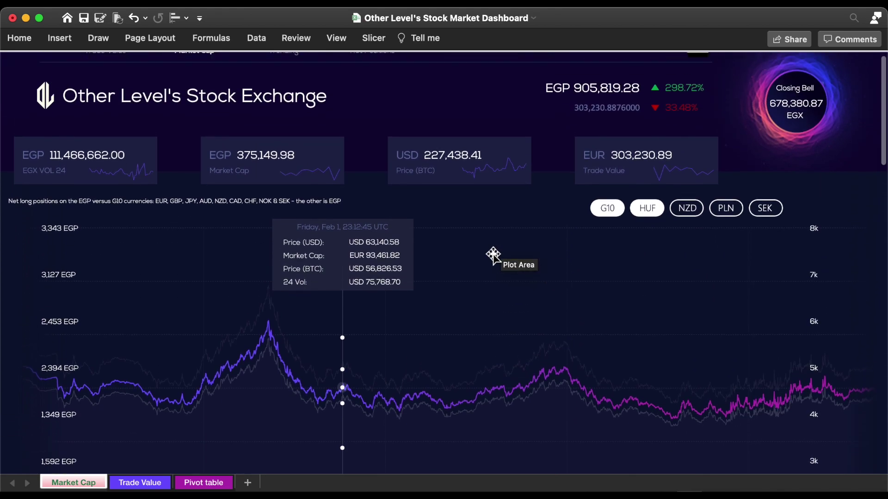
pyautogui.click(296, 38)
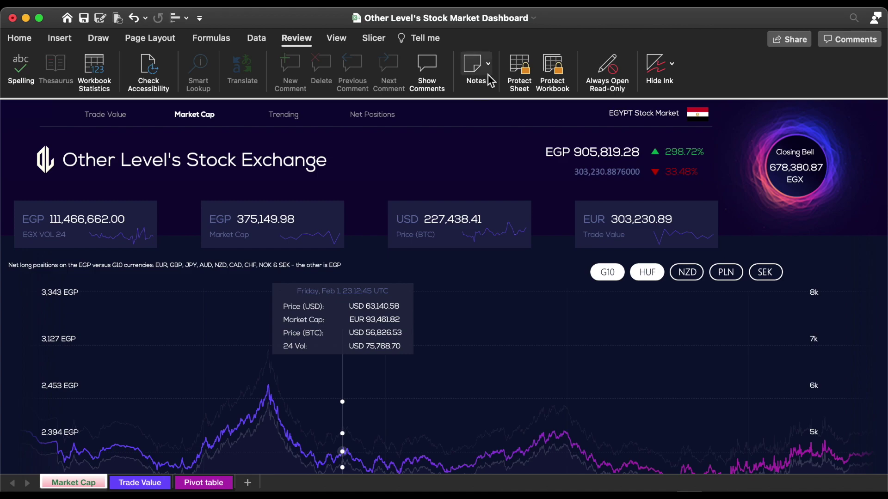
# - Password-protect Market Cap with Edit objects, Edit scenarios and PivotTable reports disallowed, then open Trade Value
pyautogui.click(519, 69)
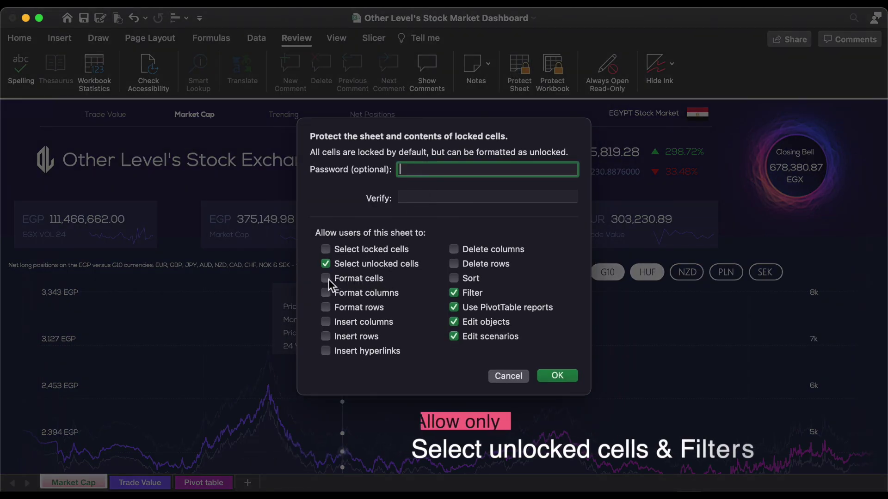
pyautogui.click(459, 324)
pyautogui.click(457, 336)
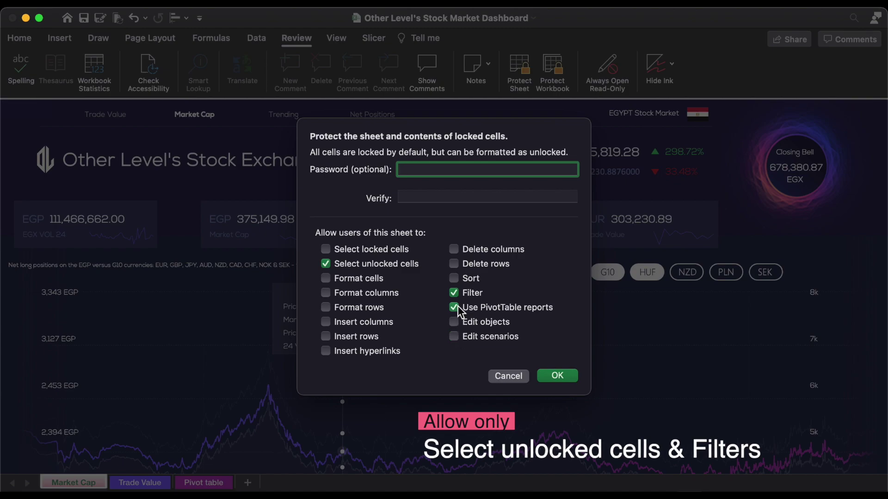
pyautogui.click(457, 307)
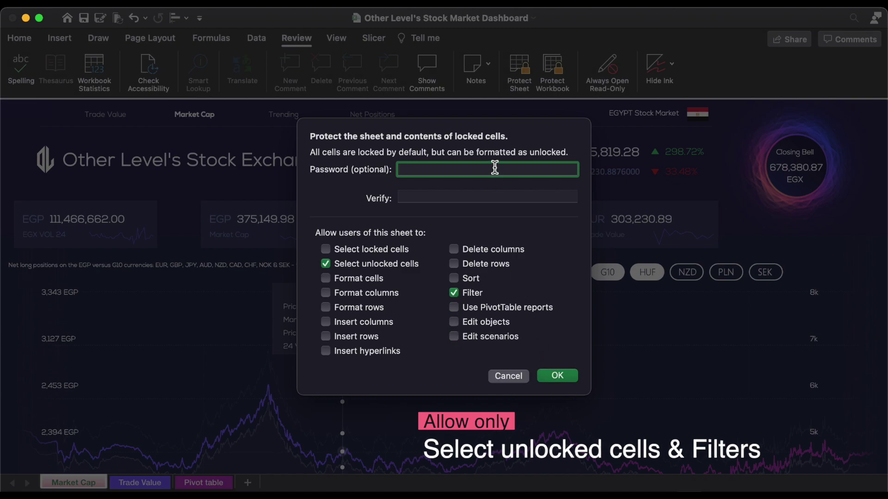
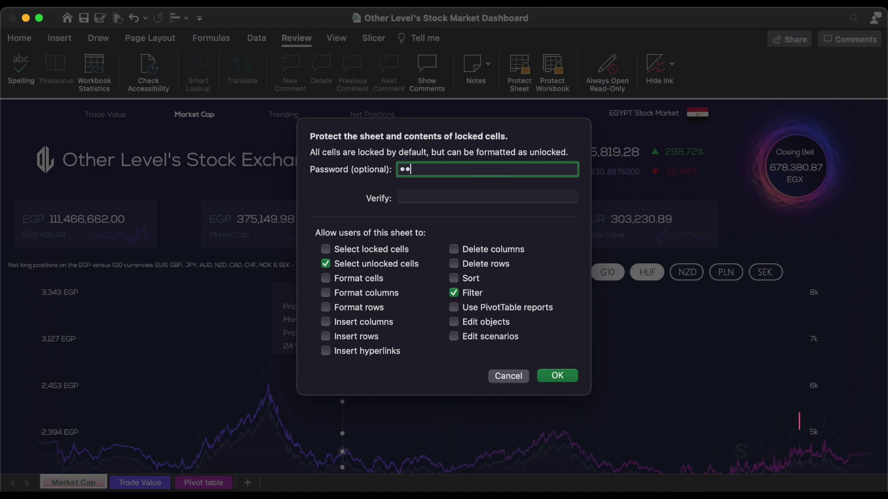
pyautogui.click(434, 196)
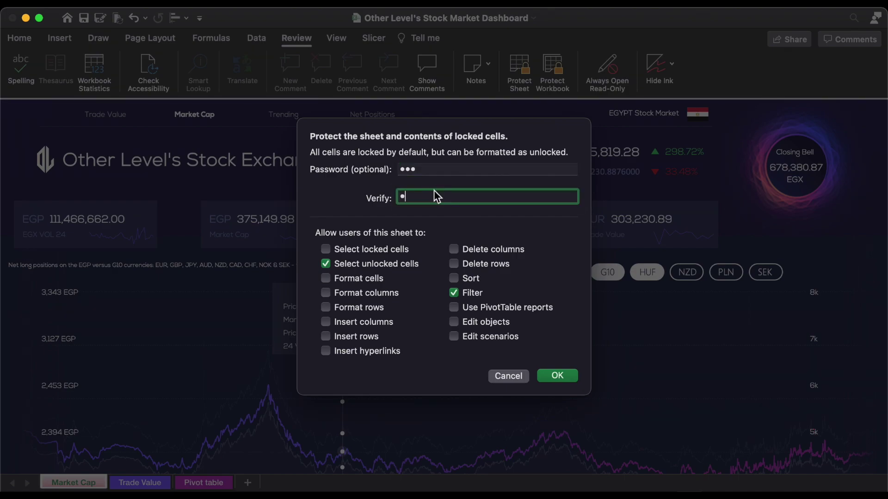
pyautogui.click(556, 376)
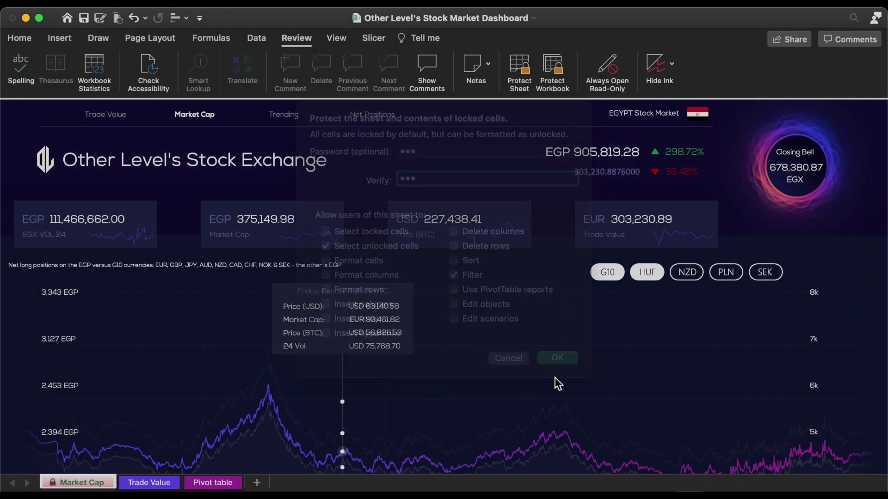
pyautogui.click(103, 67)
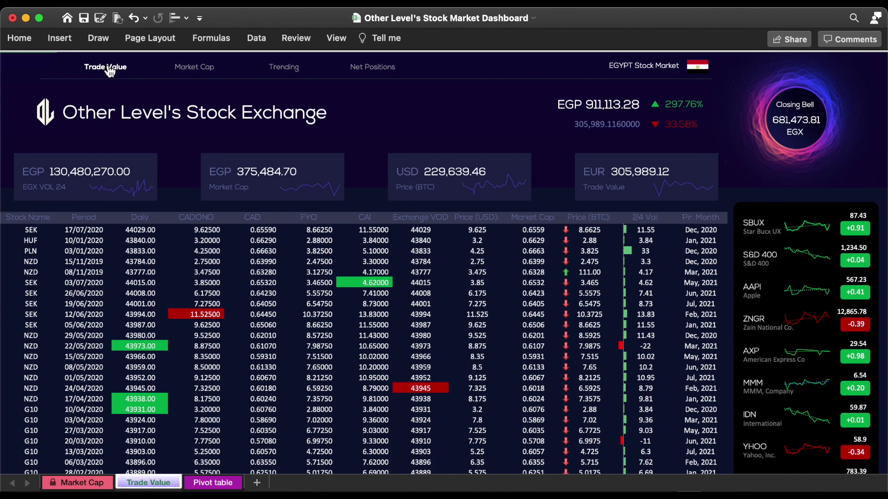
# - Select every shape, chart and picture on Trade Value and switch off Locked
pyautogui.click(270, 157)
pyautogui.press('super+a')
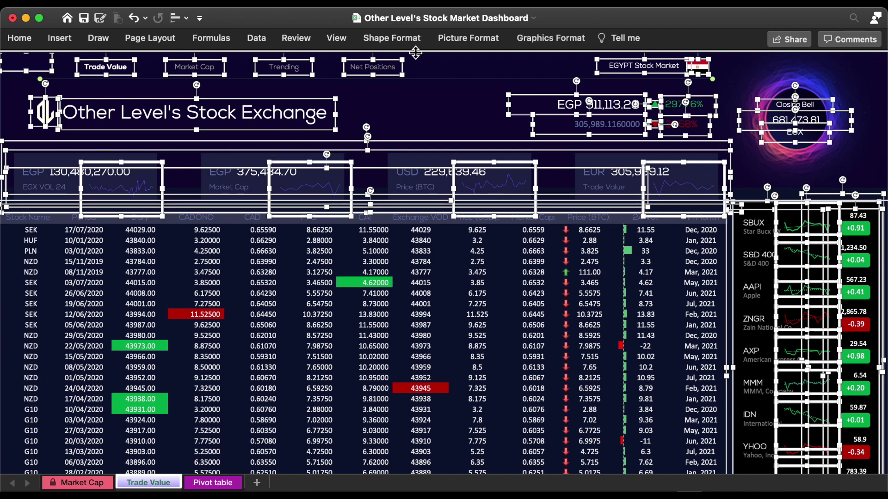
pyautogui.press('super+1')
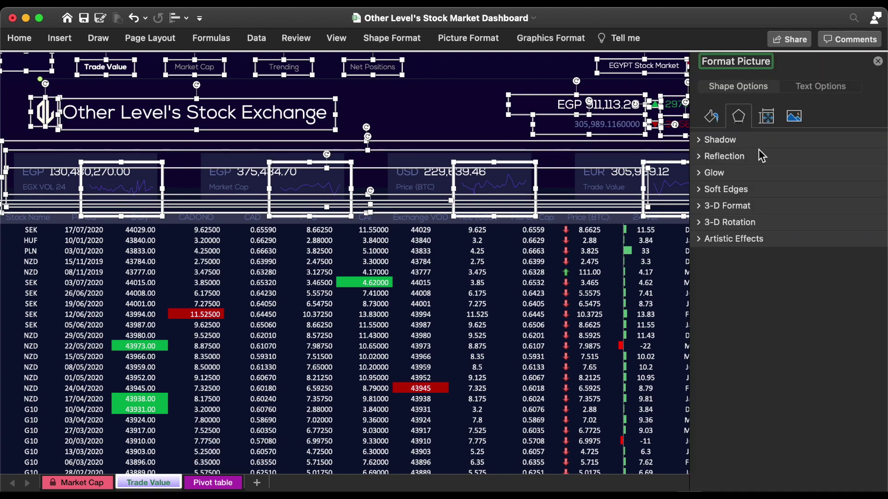
pyautogui.click(766, 116)
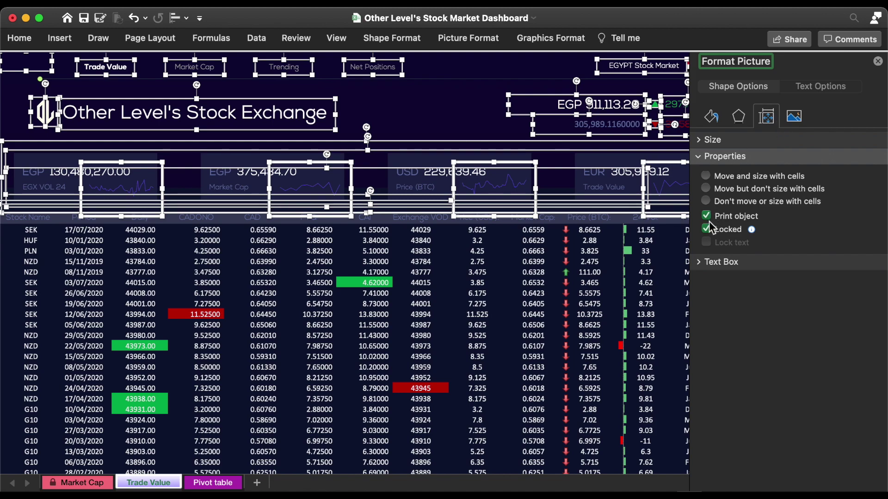
pyautogui.click(707, 230)
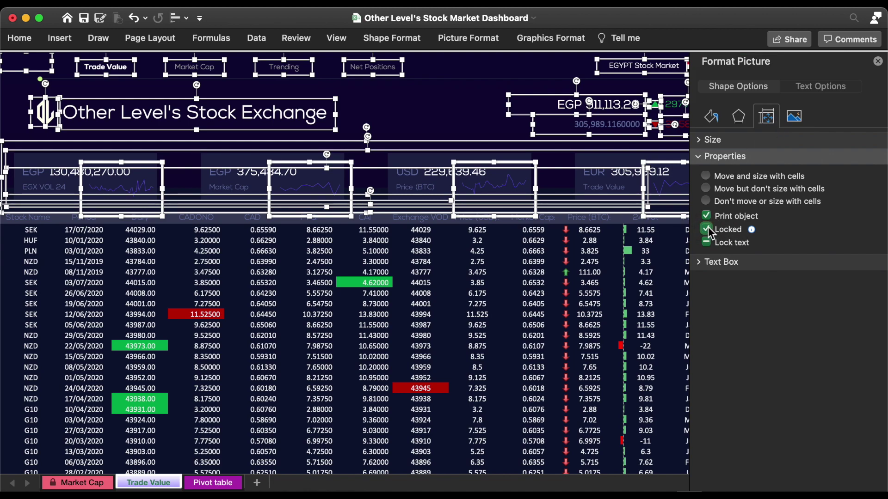
pyautogui.click(878, 62)
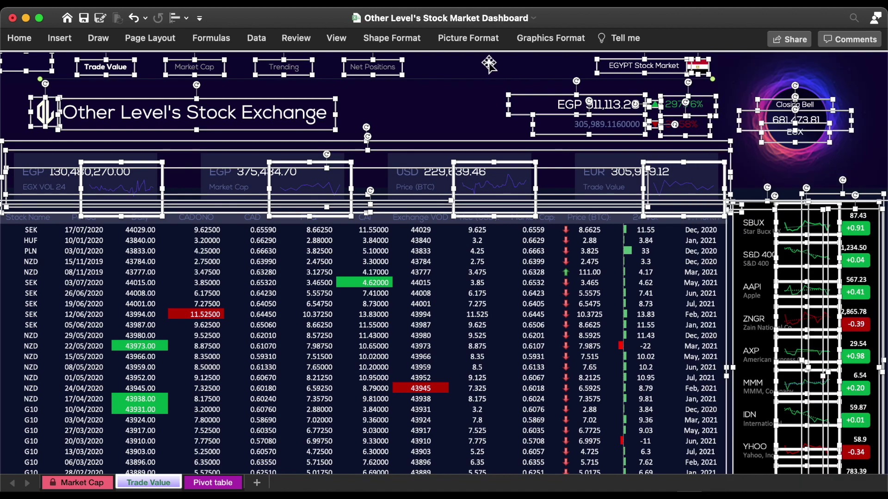
pyautogui.click(359, 55)
# - Protect the Trade Value sheet with a confirmed password
pyautogui.click(301, 42)
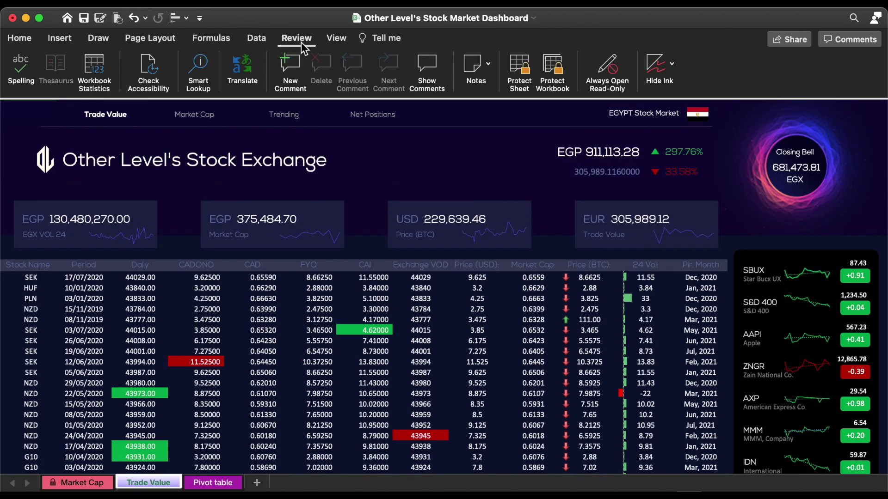
pyautogui.click(507, 80)
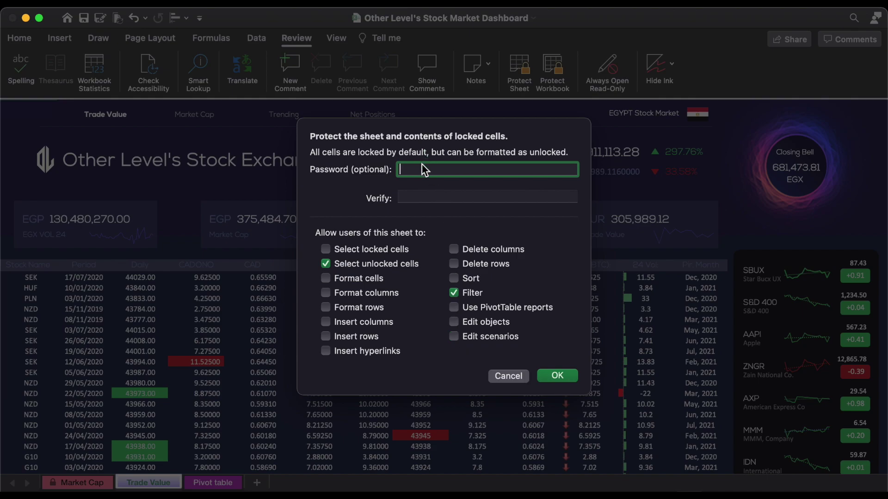
pyautogui.click(429, 195)
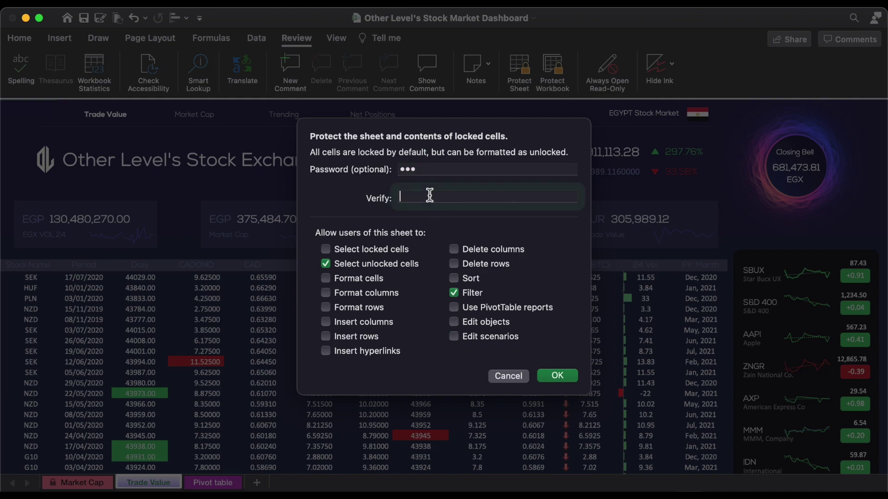
pyautogui.click(571, 380)
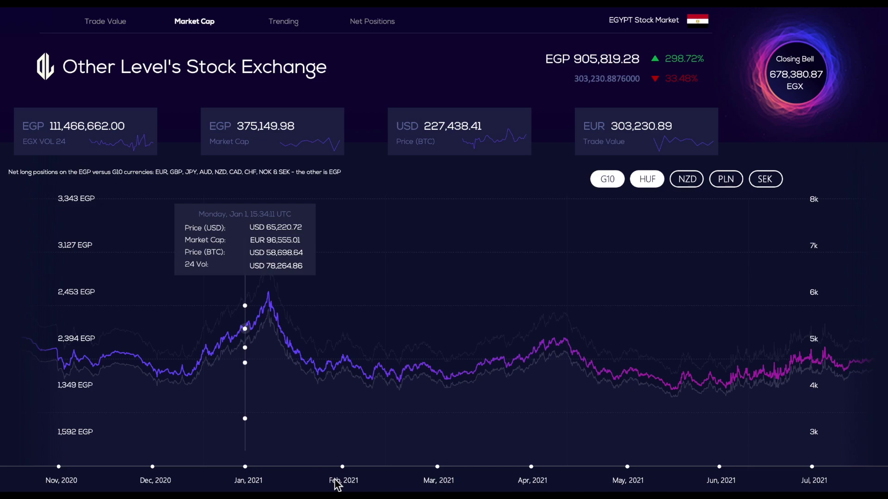
pyautogui.click(98, 27)
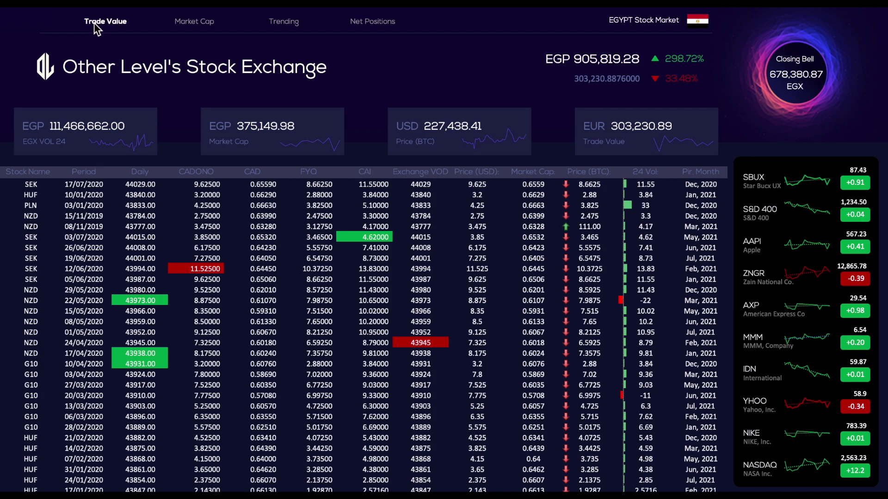
pyautogui.click(211, 27)
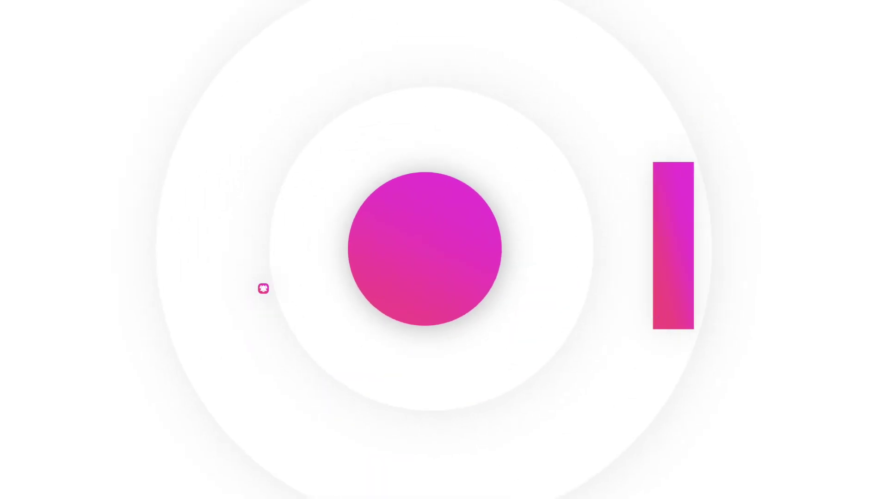